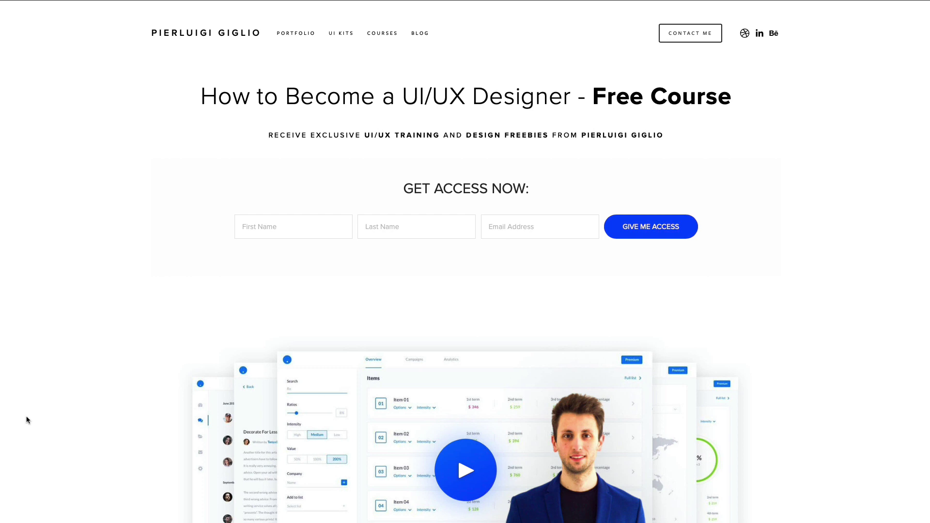
Scroll past the freebies and source-file examples to the Join our Exclusive Design Tribe form.
{"action": "scroll", "coordinate": [37, 418], "scroll_direction": "down", "scroll_amount": 5}
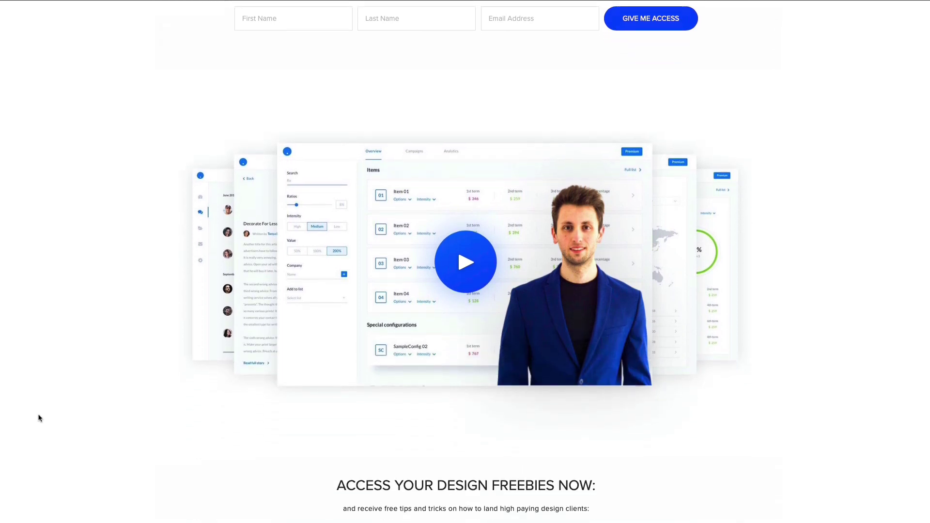
{"action": "scroll", "coordinate": [39, 417], "scroll_direction": "down", "scroll_amount": 9}
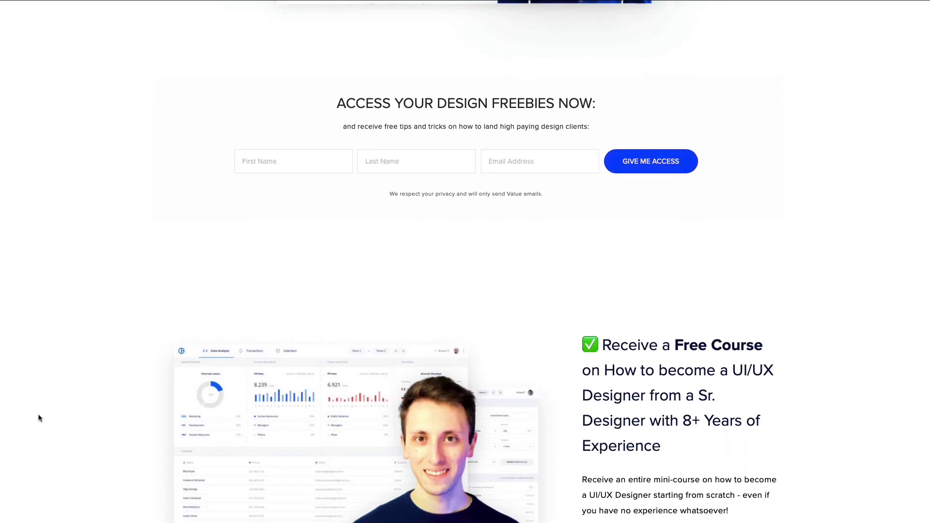
{"action": "scroll", "coordinate": [39, 418], "scroll_direction": "down", "scroll_amount": 10}
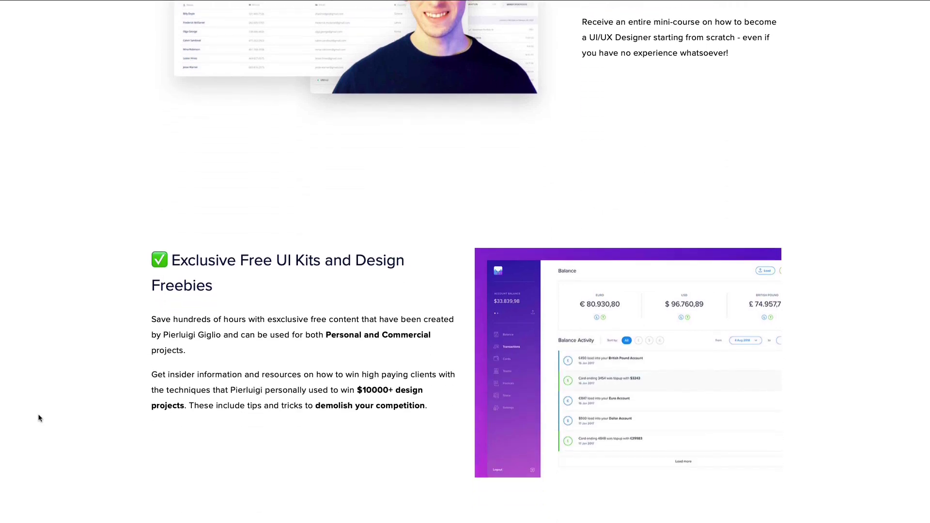
{"action": "scroll", "coordinate": [38, 418], "scroll_direction": "down", "scroll_amount": 18}
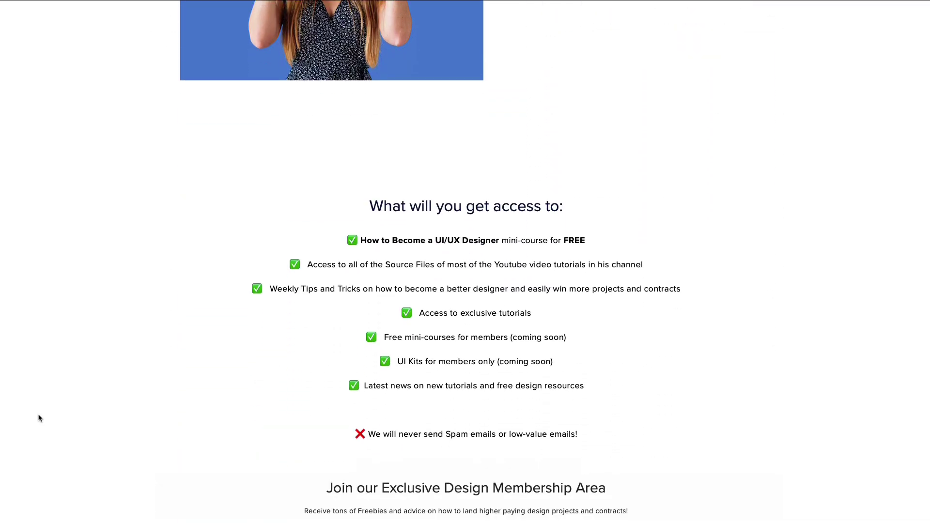
{"action": "scroll", "coordinate": [39, 418], "scroll_direction": "down", "scroll_amount": 14}
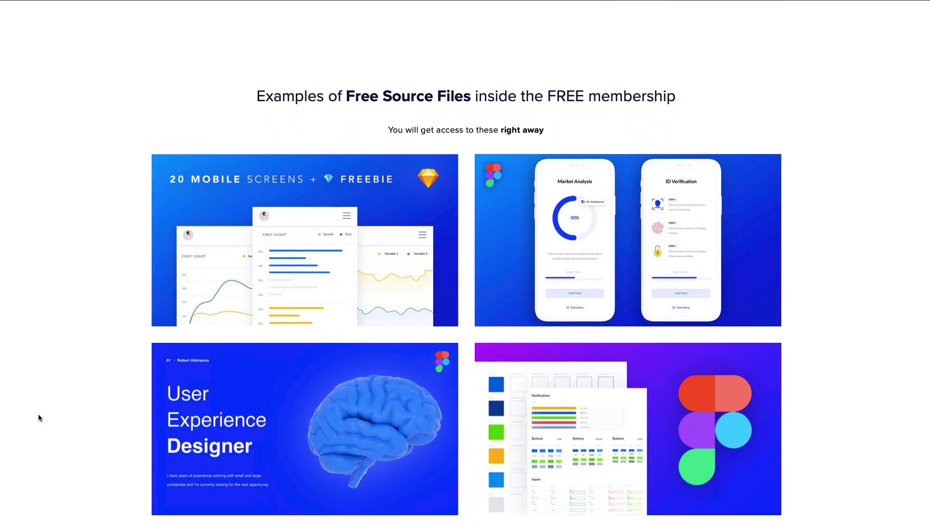
{"action": "scroll", "coordinate": [39, 418], "scroll_direction": "down", "scroll_amount": 6}
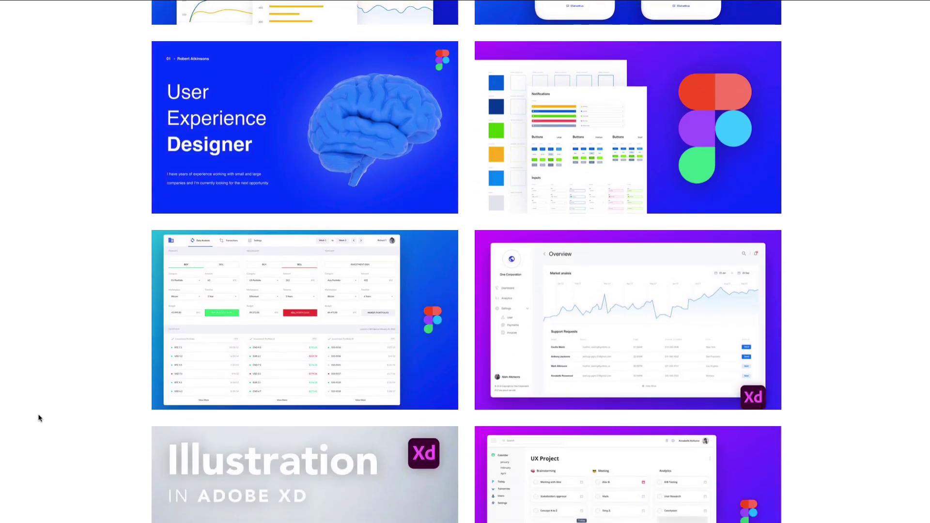
{"action": "scroll", "coordinate": [39, 418], "scroll_direction": "down", "scroll_amount": 6}
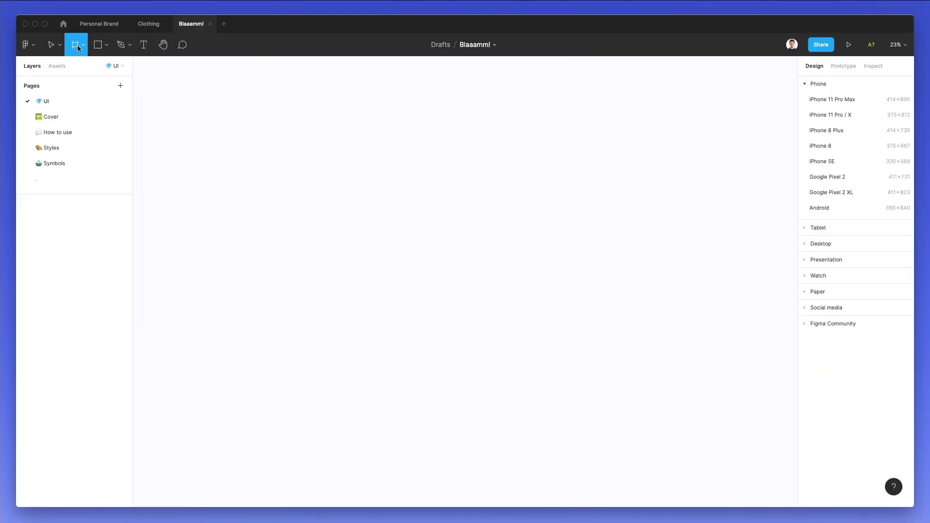
Create a 414×896 iPhone 11 Pro Max frame and rename it to 1.
{"action": "left_click", "coordinate": [835, 102]}
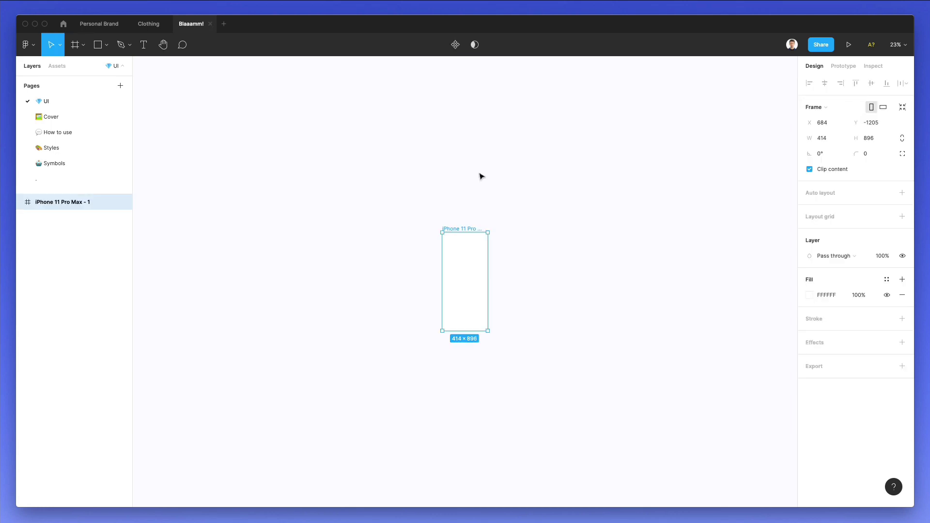
{"action": "scroll", "coordinate": [456, 262], "scroll_direction": "up", "scroll_amount": 10}
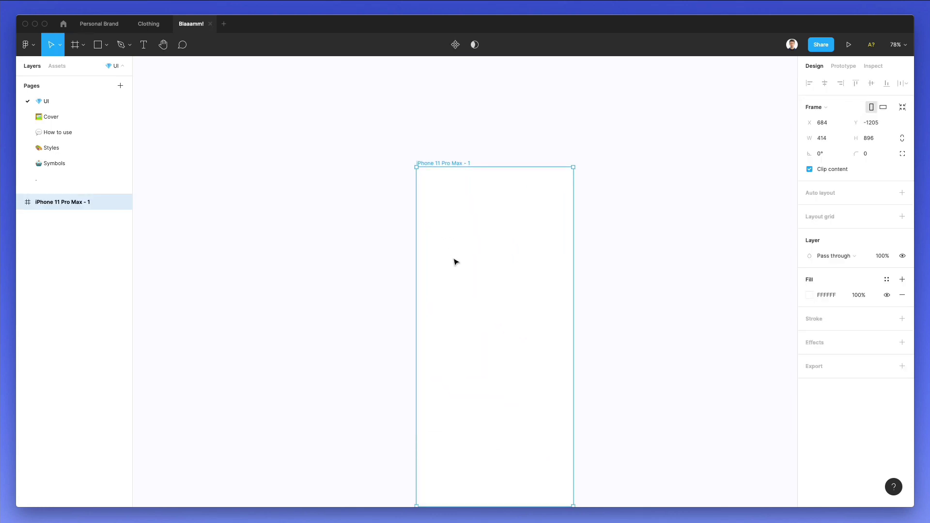
{"action": "double_click", "coordinate": [62, 203]}
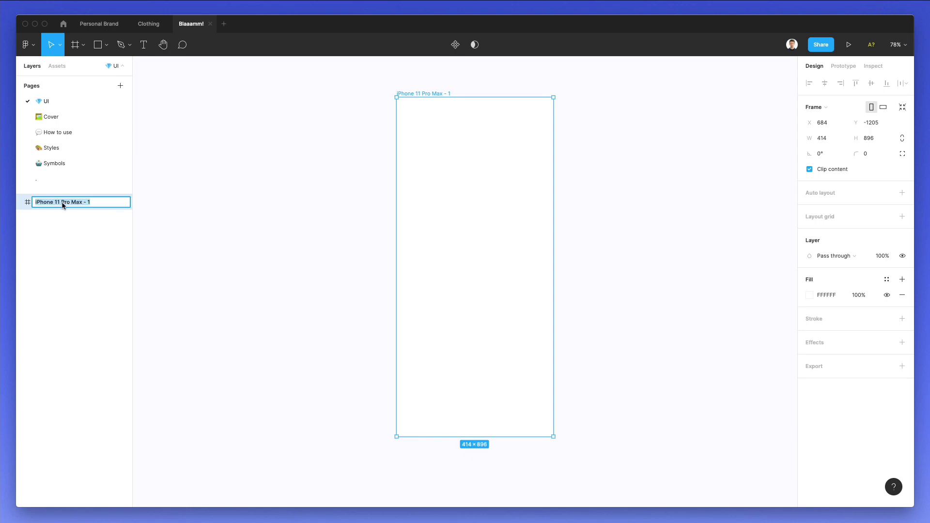
{"action": "type", "text": "1"}
{"action": "key", "text": "Return"}
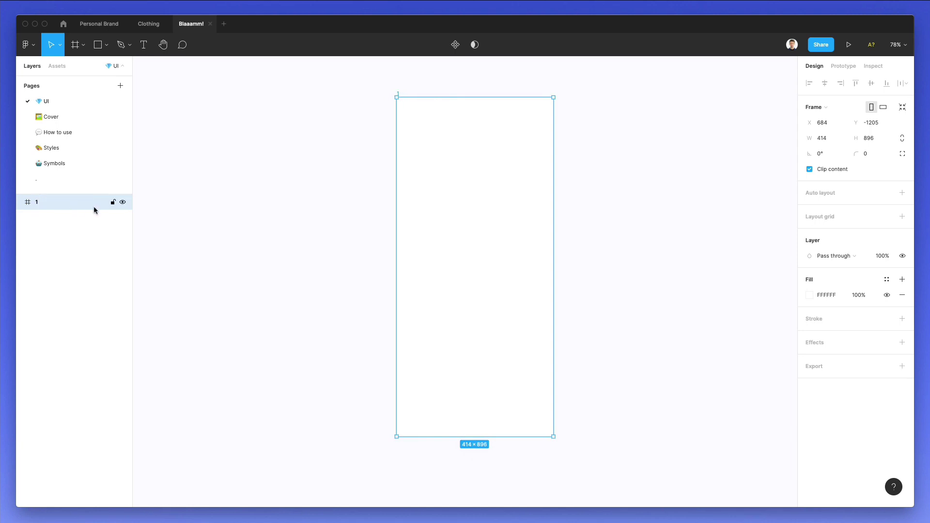
Draw a rectangle over frame 1, snapped to 414×896 at position 0, 0.
{"action": "key", "text": "r"}
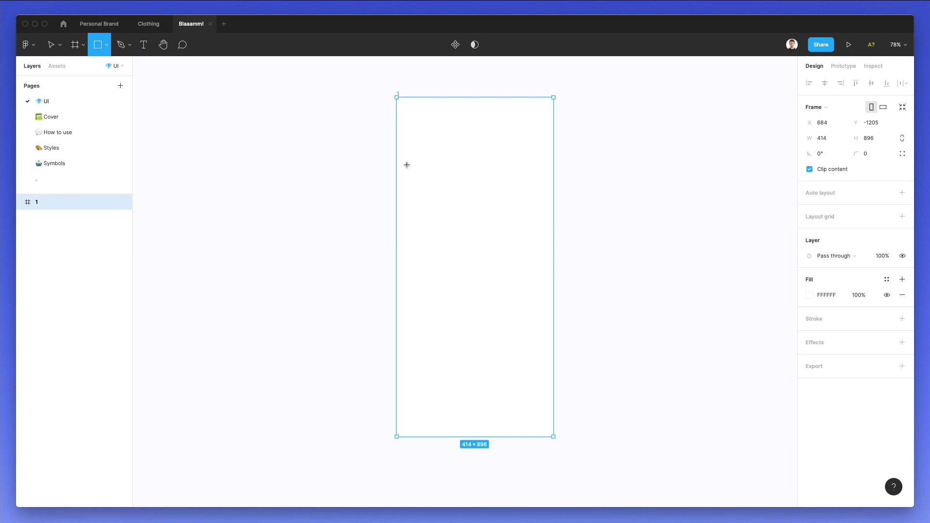
{"action": "left_click_drag", "start_coordinate": [399, 107], "coordinate": [553, 437]}
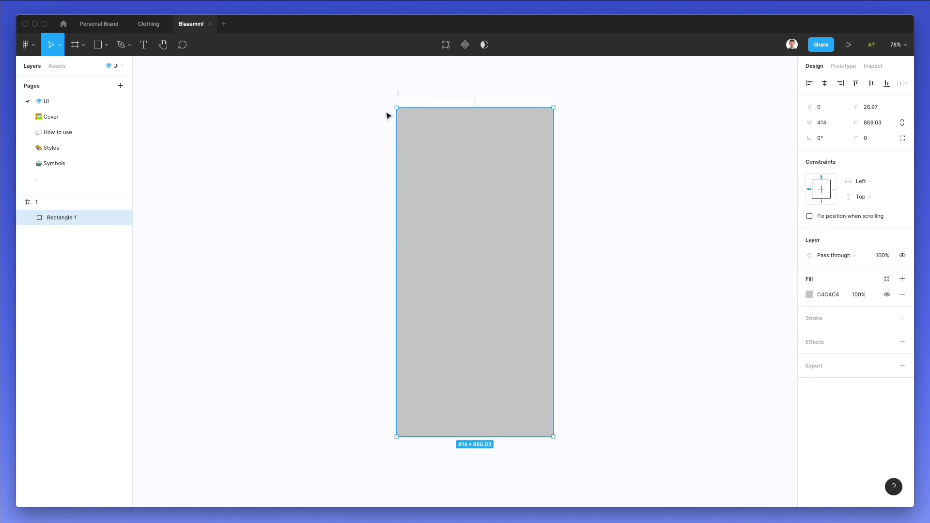
{"action": "left_click_drag", "start_coordinate": [397, 107], "coordinate": [396, 96]}
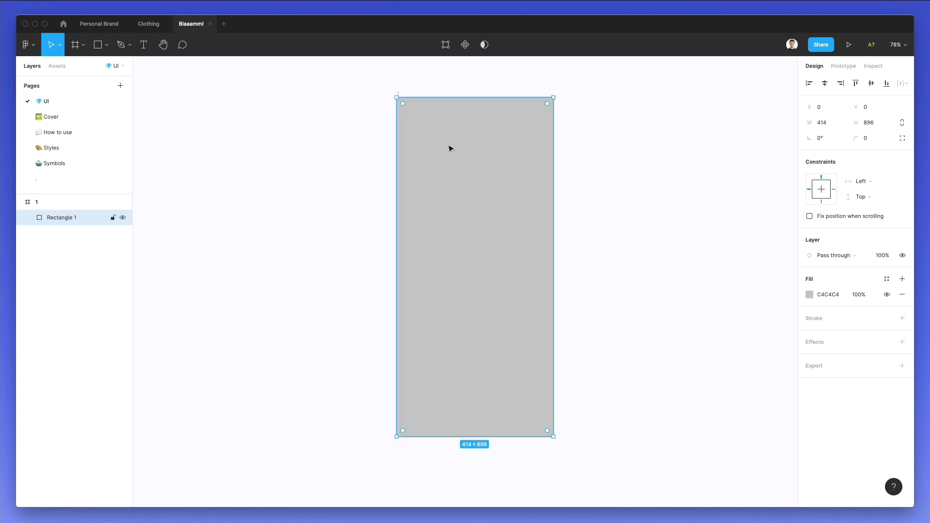
{"action": "scroll", "coordinate": [453, 155], "scroll_direction": "up", "scroll_amount": 2}
Change the rectangle's fill to a linear gradient running from top-left to bottom-right.
{"action": "left_click", "coordinate": [808, 294]}
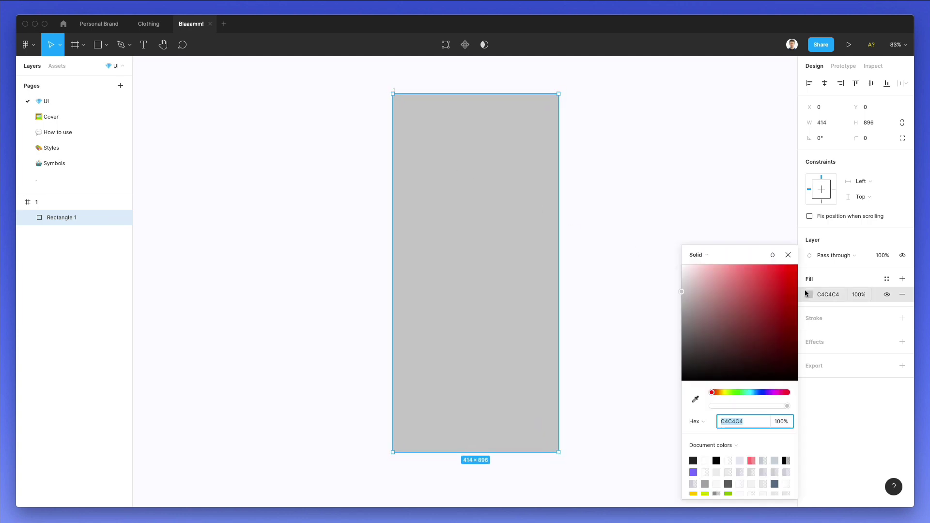
{"action": "left_click_drag", "start_coordinate": [754, 394], "coordinate": [773, 265]}
{"action": "left_click", "coordinate": [697, 255]}
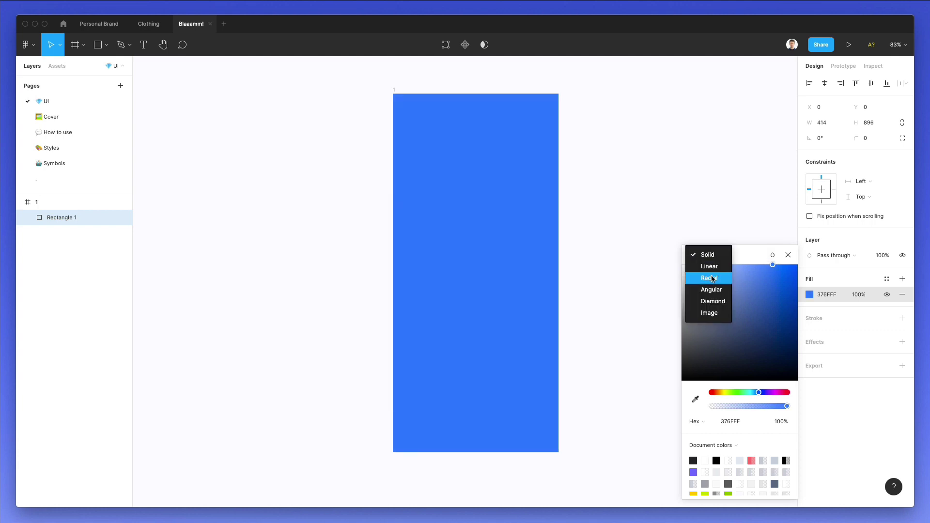
{"action": "left_click", "coordinate": [710, 266]}
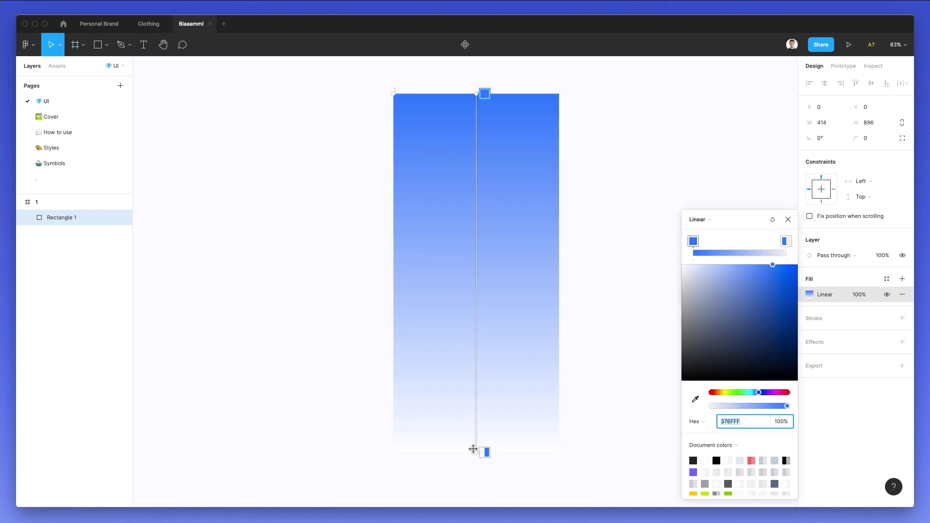
{"action": "left_click_drag", "start_coordinate": [473, 449], "coordinate": [557, 453]}
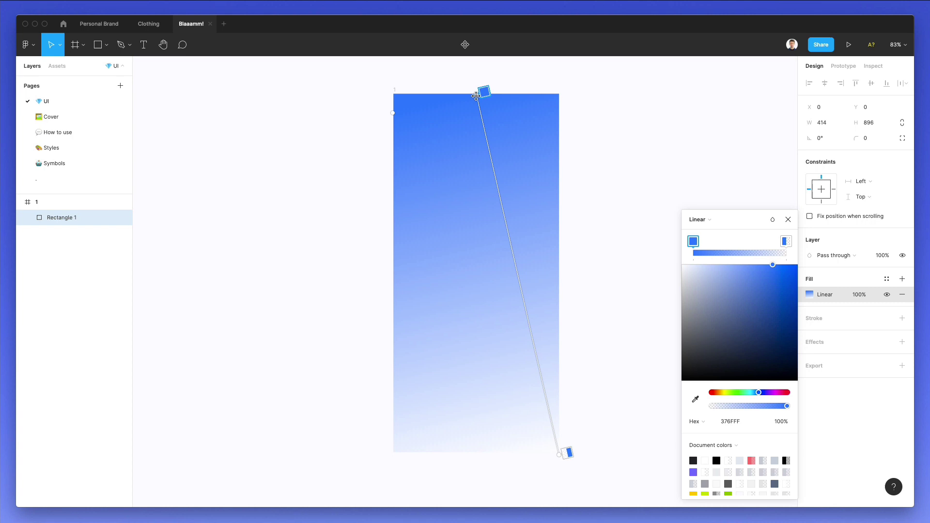
{"action": "left_click_drag", "start_coordinate": [476, 96], "coordinate": [393, 95]}
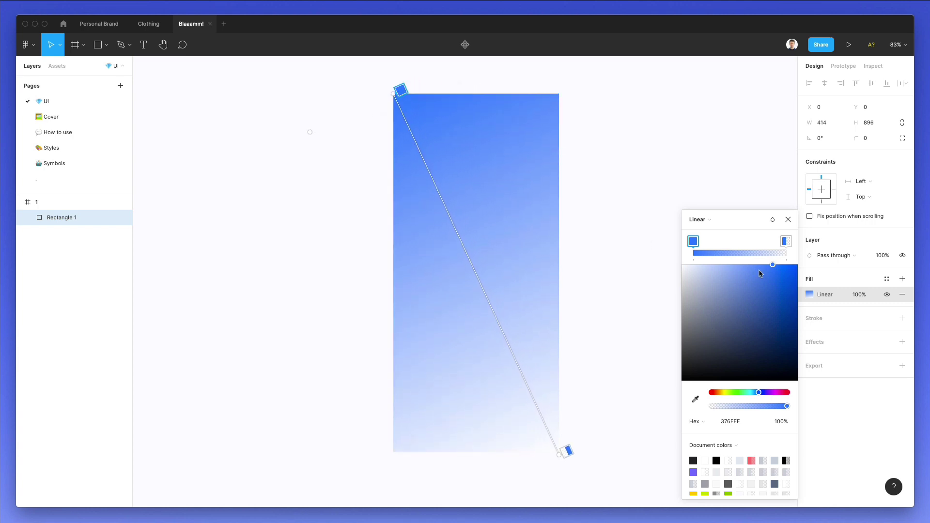
Set the gradient stops to deep blue 374BFF and lighter 379FFF at 100% opacity.
{"action": "left_click", "coordinate": [781, 239]}
{"action": "left_click_drag", "start_coordinate": [732, 407], "coordinate": [842, 410]}
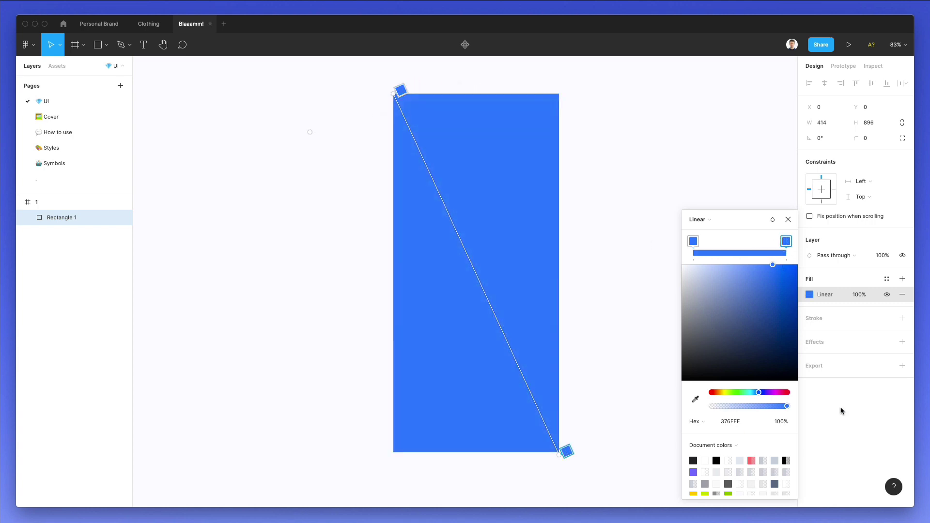
{"action": "left_click", "coordinate": [758, 391]}
{"action": "left_click_drag", "start_coordinate": [757, 391], "coordinate": [761, 391]}
{"action": "left_click", "coordinate": [694, 241]}
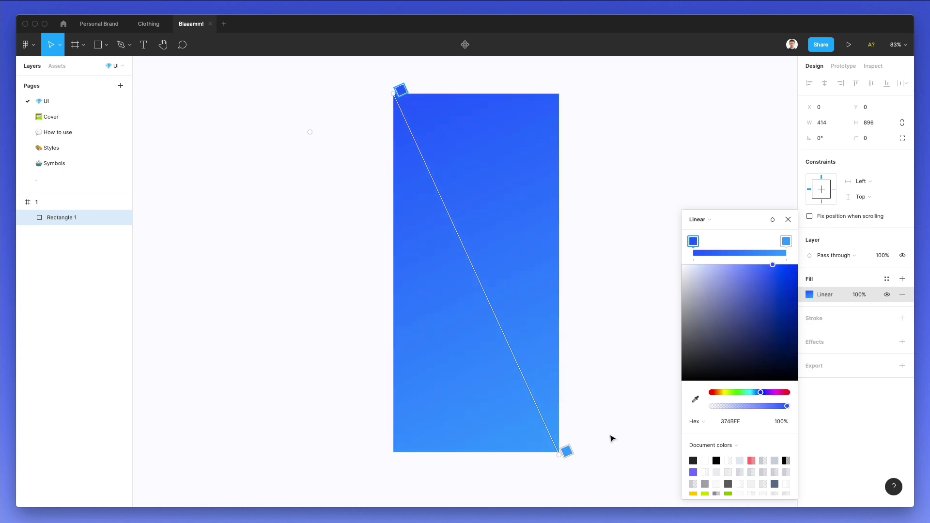
{"action": "left_click", "coordinate": [786, 242]}
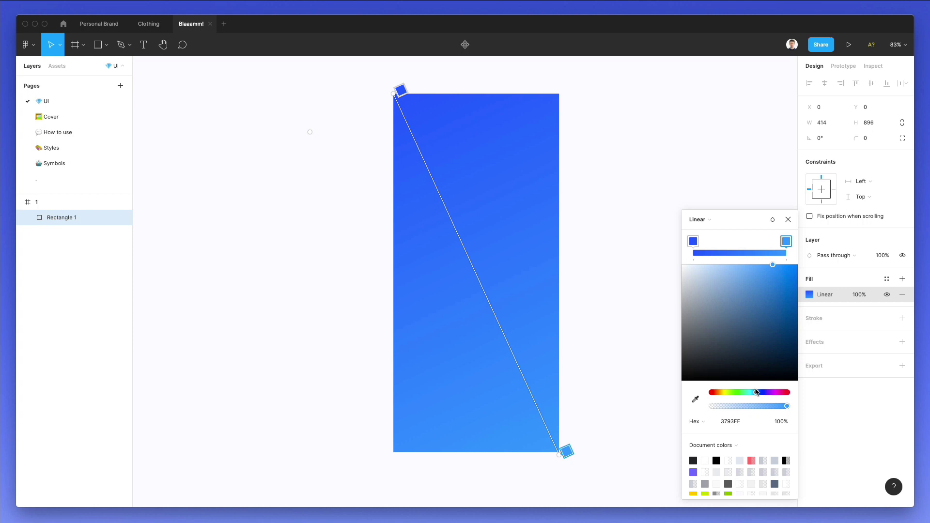
{"action": "left_click_drag", "start_coordinate": [756, 391], "coordinate": [755, 392]}
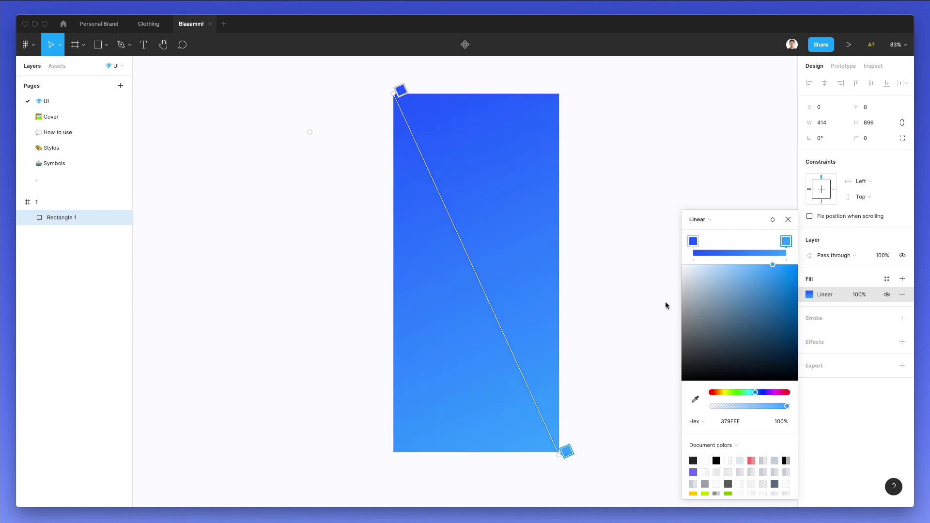
{"action": "scroll", "coordinate": [608, 328], "scroll_direction": "right", "scroll_amount": 1}
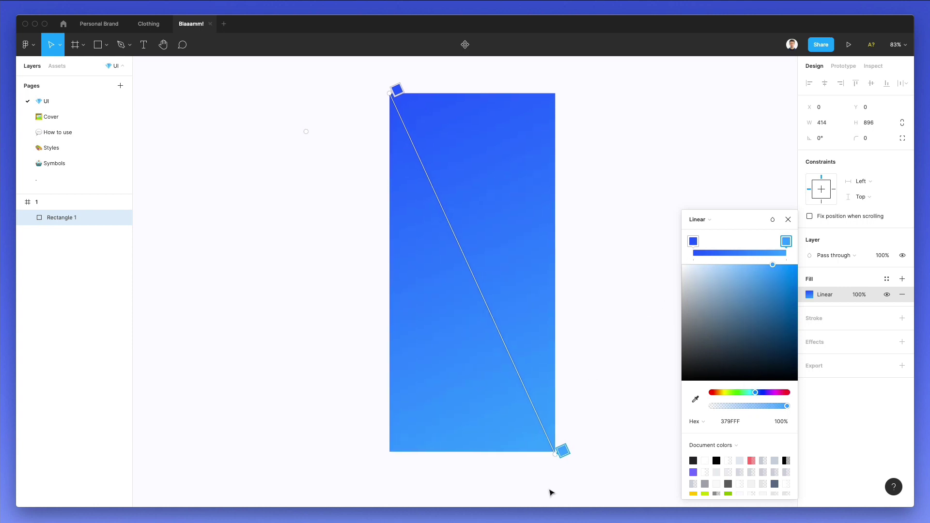
{"action": "key", "text": "Escape"}
{"action": "left_click", "coordinate": [609, 294]}
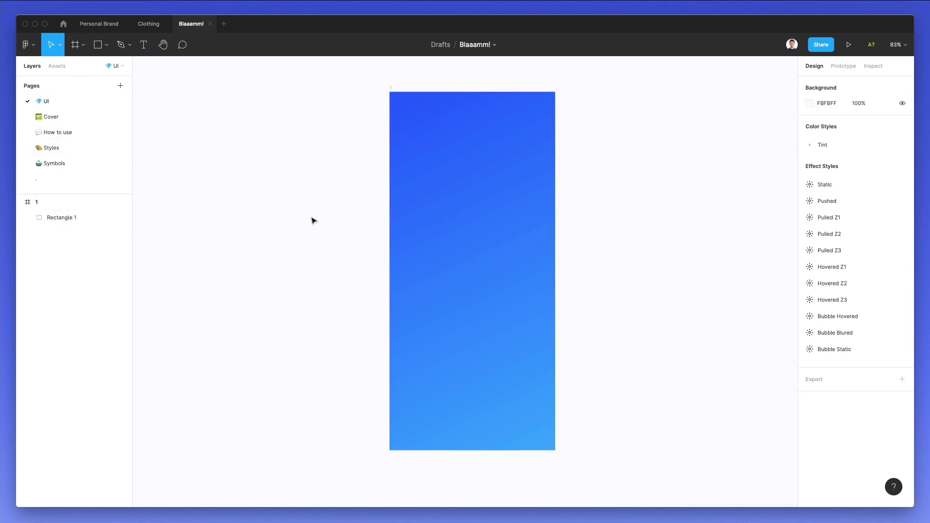
Select Rectangle 1 inside frame 1 and lock it in the Layers panel.
{"action": "left_click", "coordinate": [455, 231]}
{"action": "key", "text": "Return"}
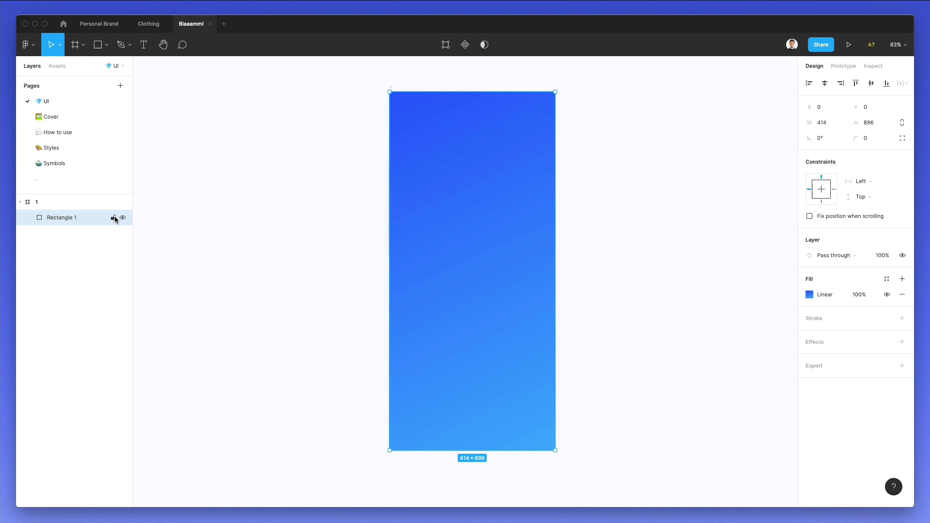
{"action": "left_click", "coordinate": [113, 219]}
{"action": "left_click", "coordinate": [498, 158]}
{"action": "scroll", "coordinate": [557, 160], "scroll_direction": "up", "scroll_amount": 3}
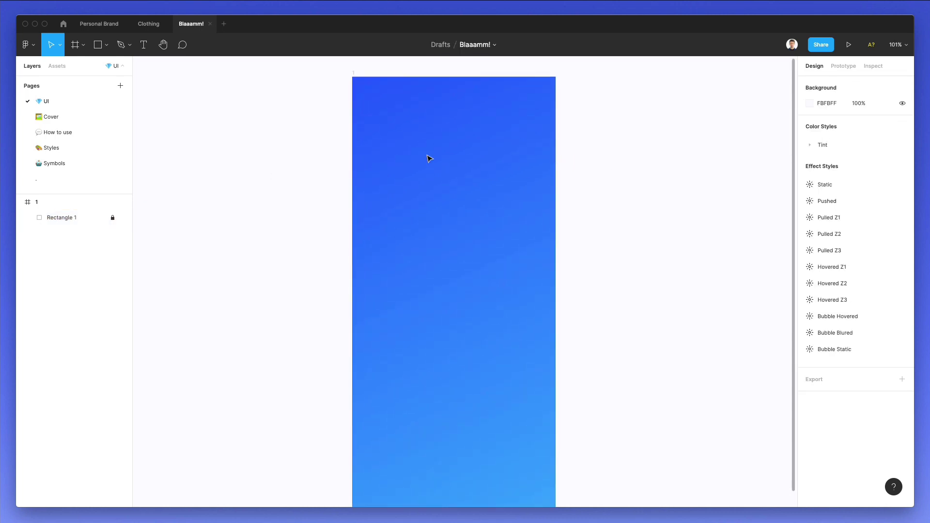
Add a headline text box reading 'Start your social adventu' to the screen.
{"action": "left_click", "coordinate": [145, 46]}
{"action": "left_click", "coordinate": [408, 316]}
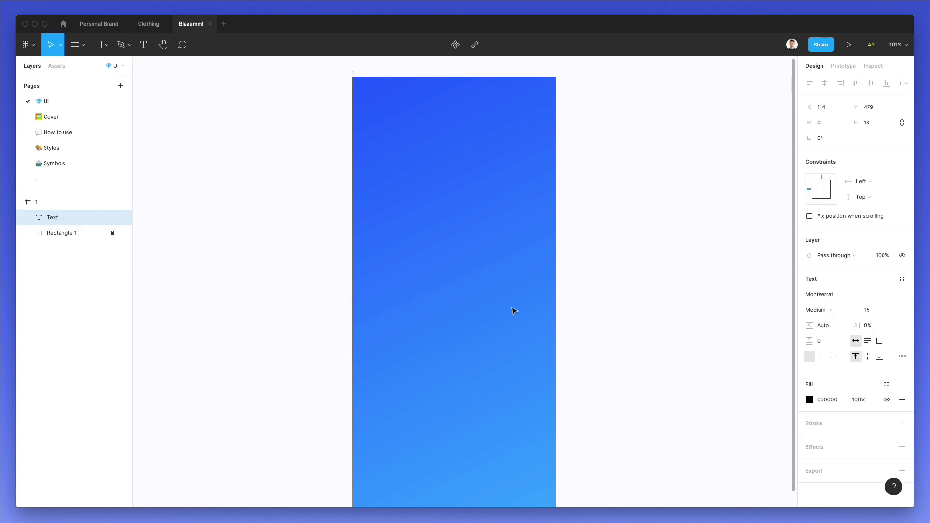
{"action": "type", "text": "C"}
{"action": "type", "text": "S"}
{"action": "type", "text": "tart your socia"}
{"action": "type", "text": "l adventure"}
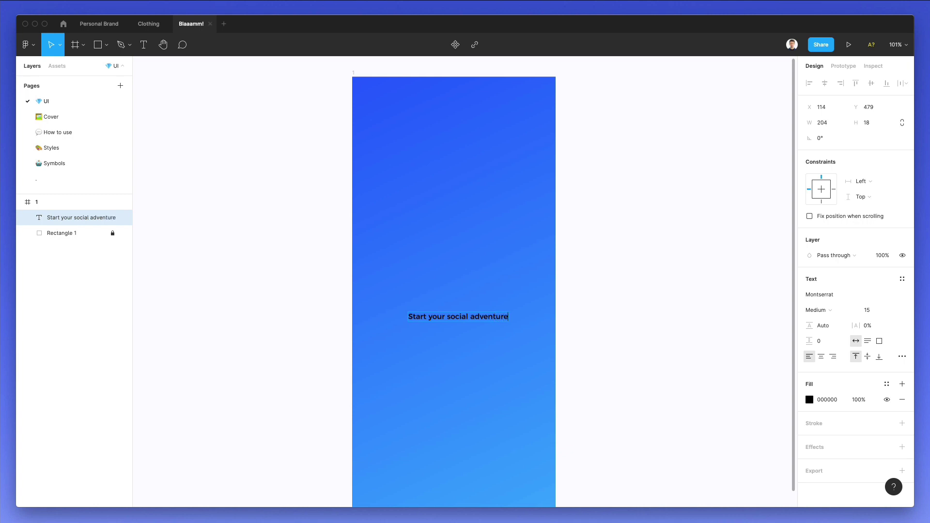
{"action": "key", "text": "Escape"}
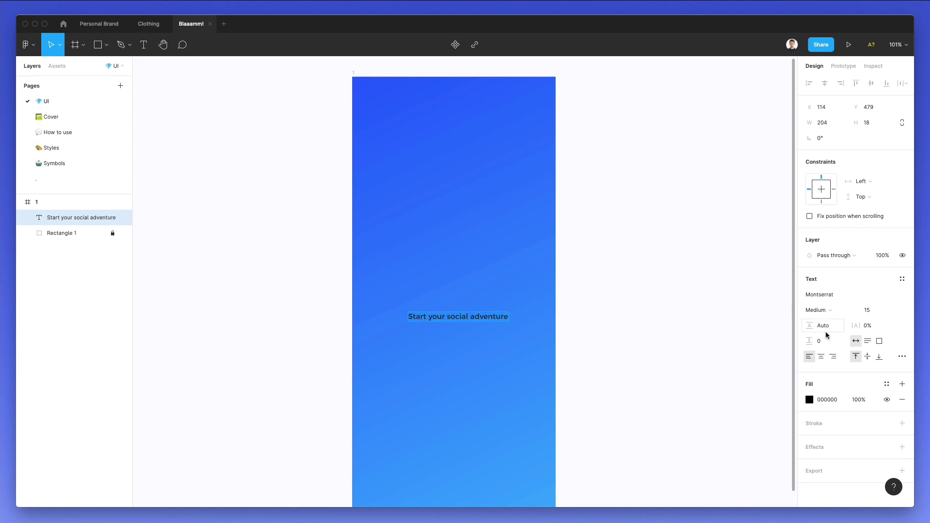
Make the headline white (FFFFFF) at font size 25 and move it lower left.
{"action": "left_click", "coordinate": [810, 400]}
{"action": "type", "text": "FFFFFF"}
{"action": "key", "text": "Return"}
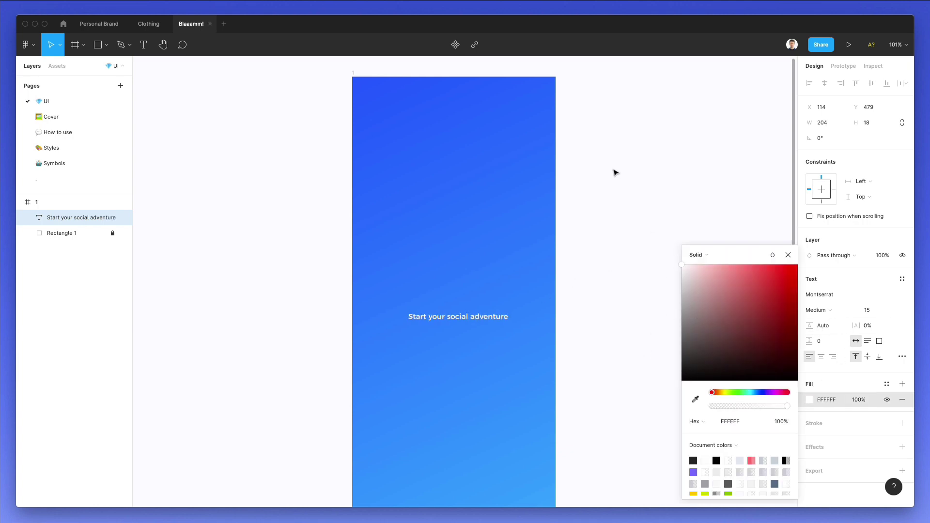
{"action": "left_click", "coordinate": [870, 297]}
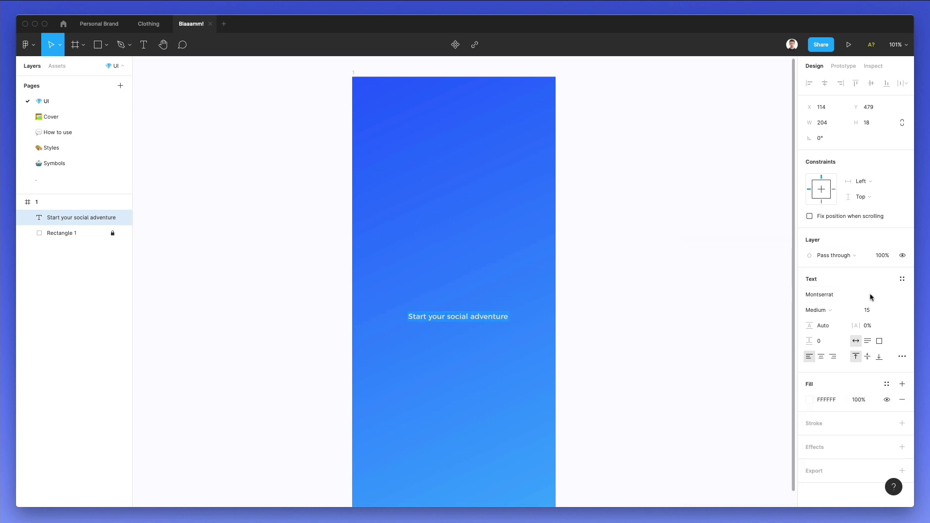
{"action": "left_click", "coordinate": [868, 310]}
{"action": "type", "text": "25"}
{"action": "key", "text": "Return"}
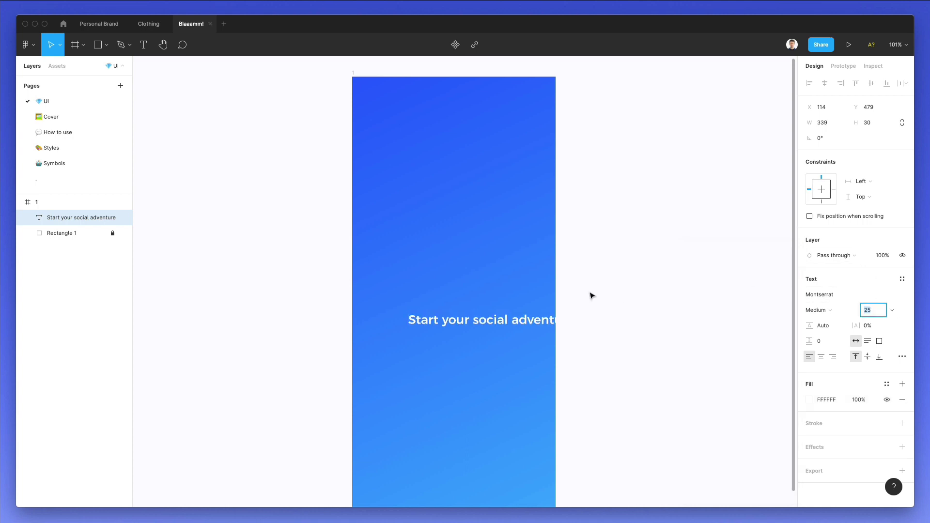
{"action": "left_click_drag", "start_coordinate": [528, 326], "coordinate": [493, 334]}
Reword the heading to 'Start your story', make it Bold 35, and centre it horizontally.
{"action": "double_click", "coordinate": [507, 335]}
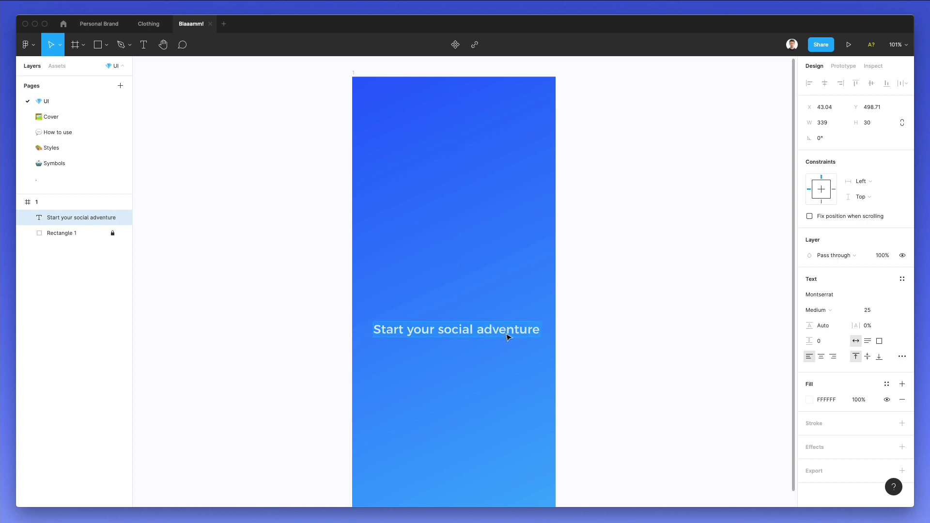
{"action": "double_click", "coordinate": [440, 328]}
{"action": "key", "text": "shift+End"}
{"action": "type", "text": "story"}
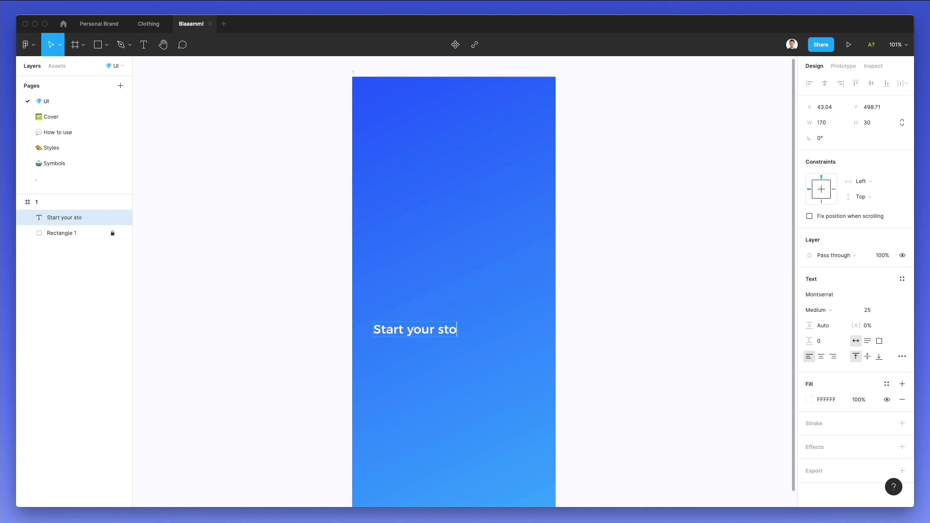
{"action": "left_click", "coordinate": [870, 310]}
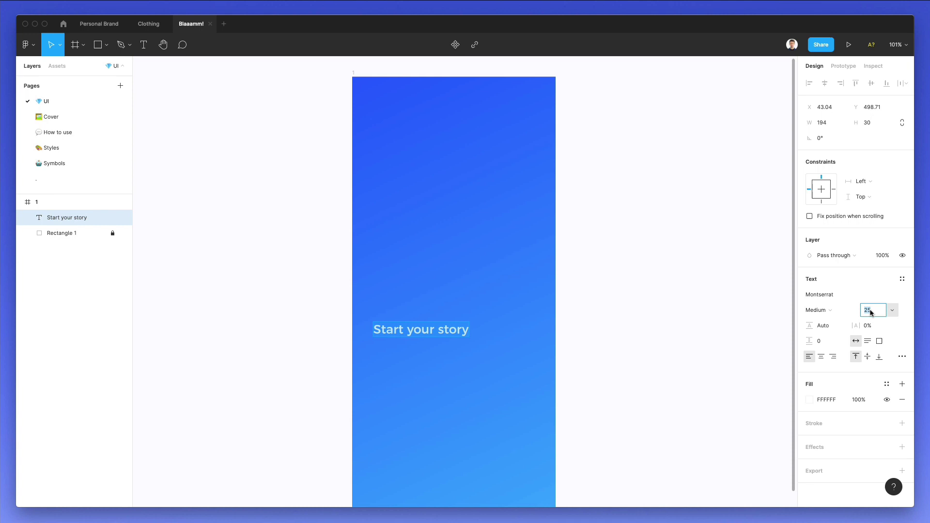
{"action": "type", "text": "35"}
{"action": "key", "text": "Return"}
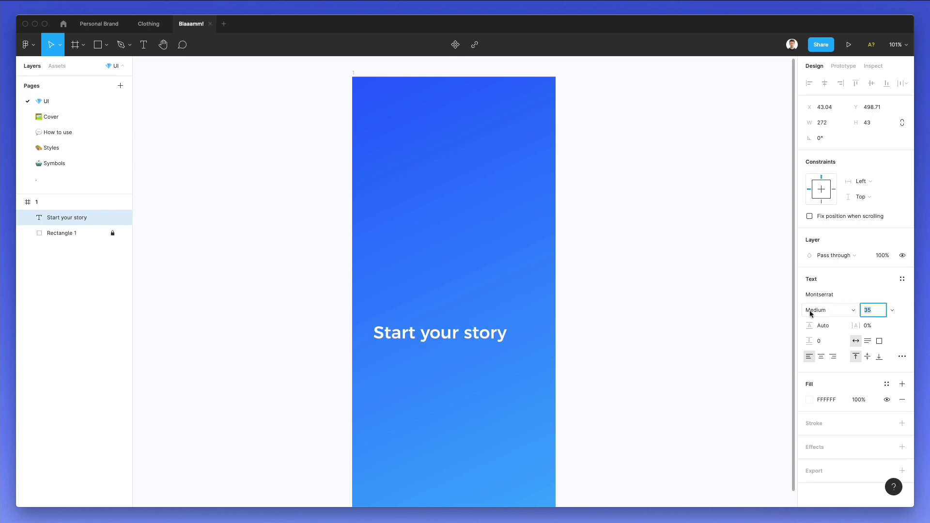
{"action": "left_click", "coordinate": [815, 310]}
{"action": "left_click", "coordinate": [829, 330]}
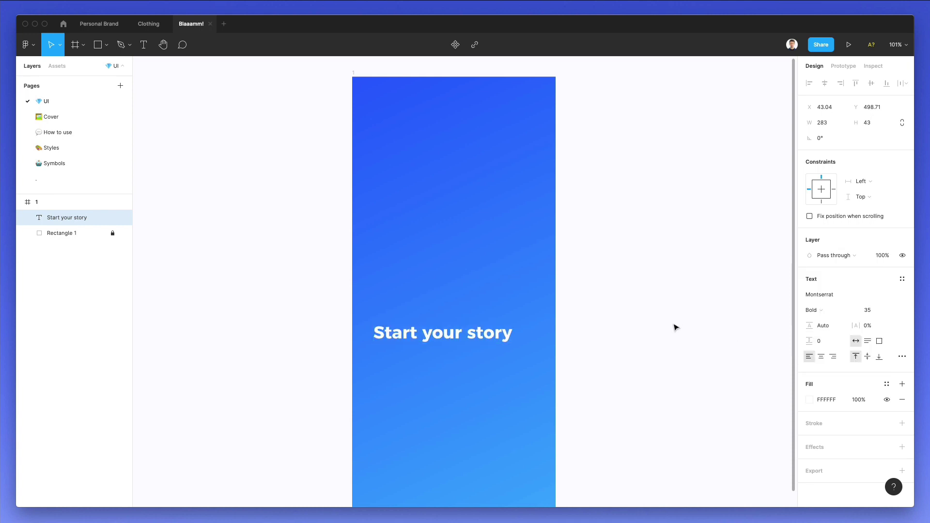
{"action": "left_click", "coordinate": [824, 83]}
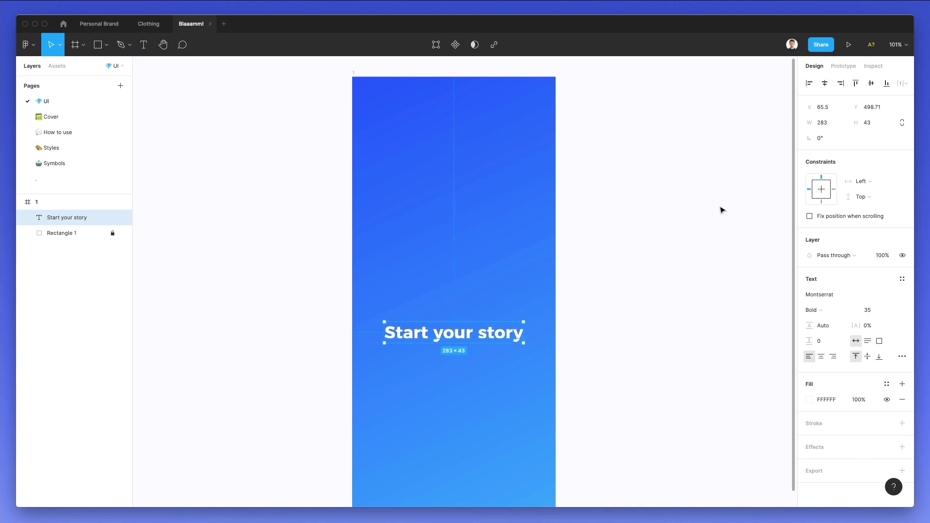
{"action": "left_click", "coordinate": [562, 336]}
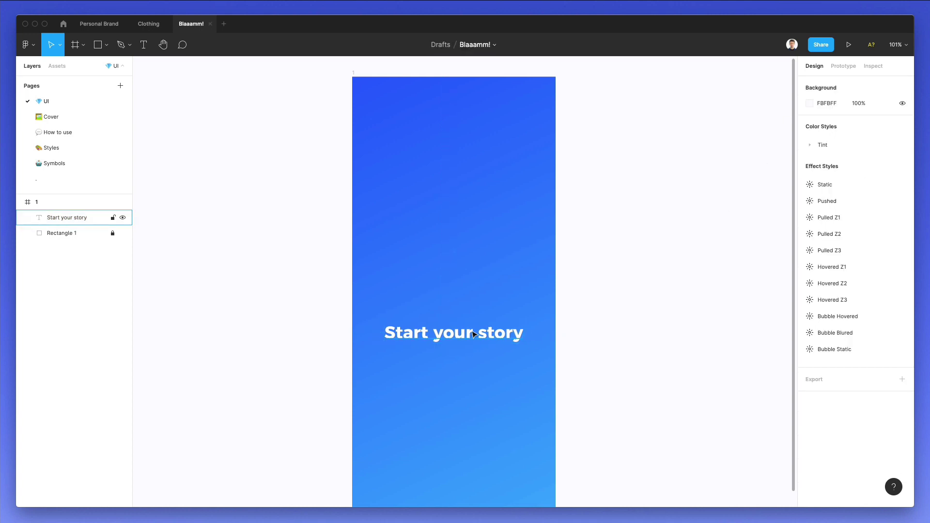
Duplicate the heading below itself at size 20 and rewrite it as the subtitle sentence.
{"action": "left_click_drag", "start_coordinate": [473, 333], "coordinate": [474, 371]}
{"action": "left_click", "coordinate": [866, 311]}
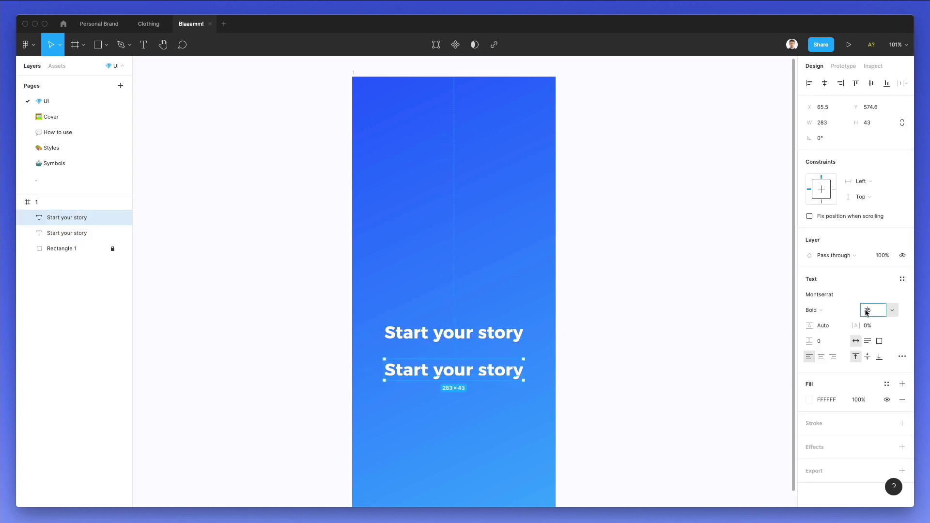
{"action": "key", "text": "shift+Down"}
{"action": "key", "text": "Down"}
{"action": "key", "text": "Down"}
{"action": "key", "text": "Down"}
{"action": "key", "text": "Down"}
{"action": "key", "text": "Down"}
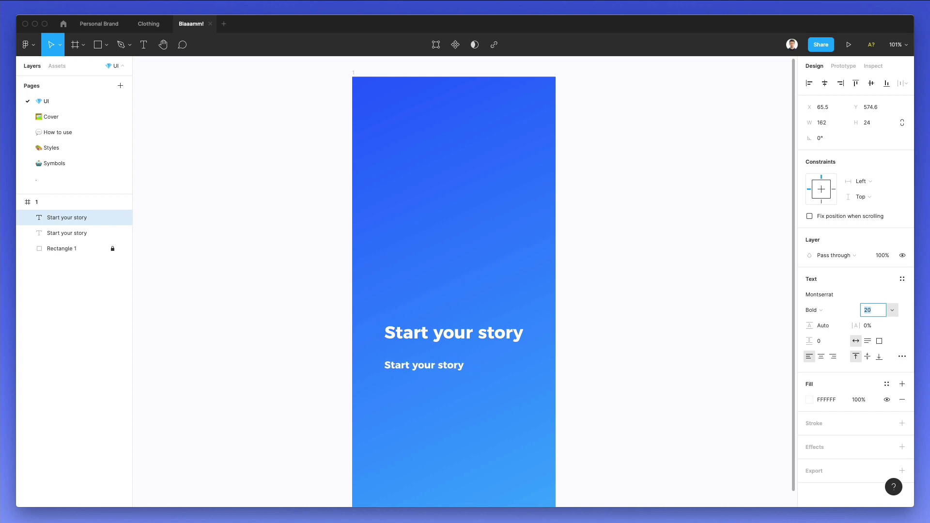
{"action": "double_click", "coordinate": [427, 368]}
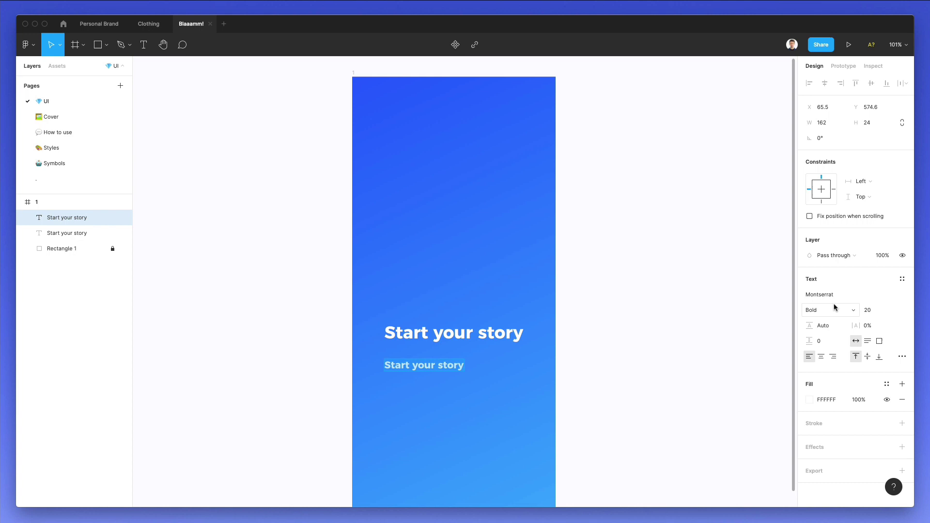
{"action": "type", "text": "This i"}
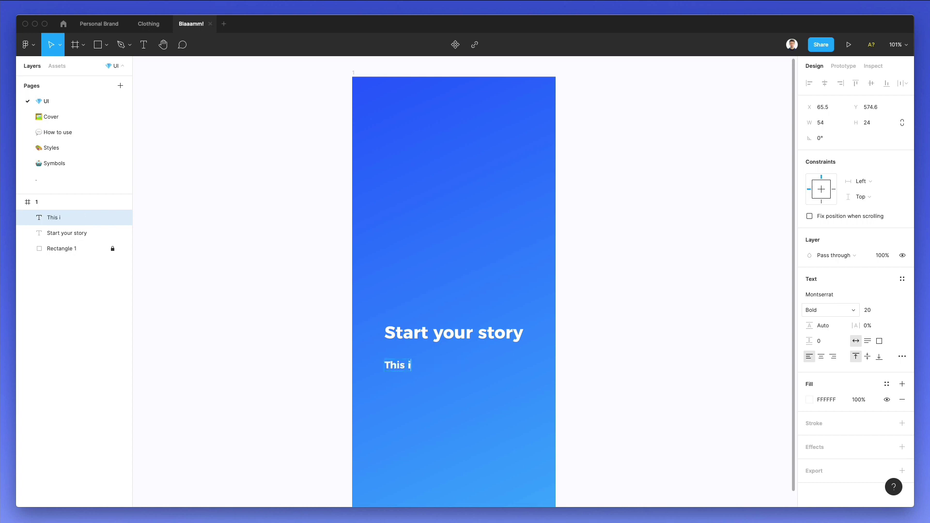
{"action": "type", "text": "s the start of"}
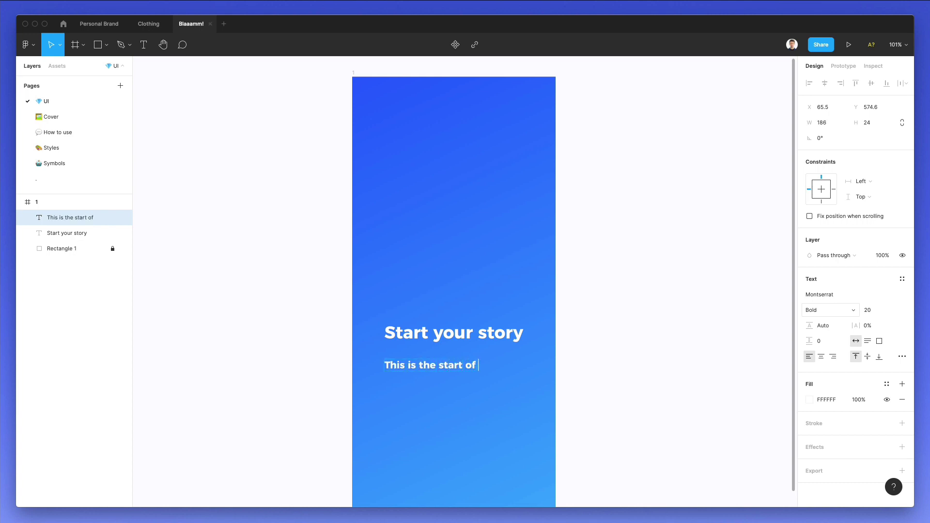
{"action": "type", "text": " a brand new w"}
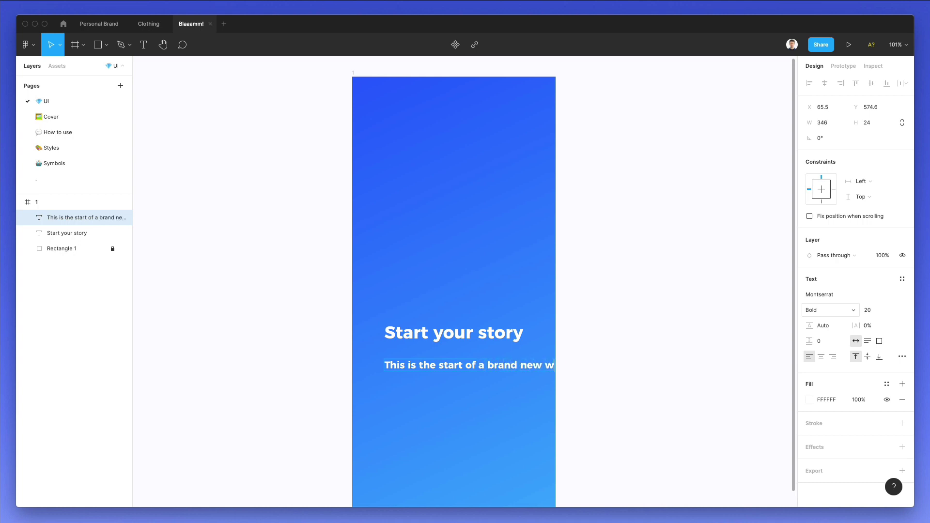
{"action": "key", "text": "BackSpace"}
{"action": "type", "text": "experience for you"}
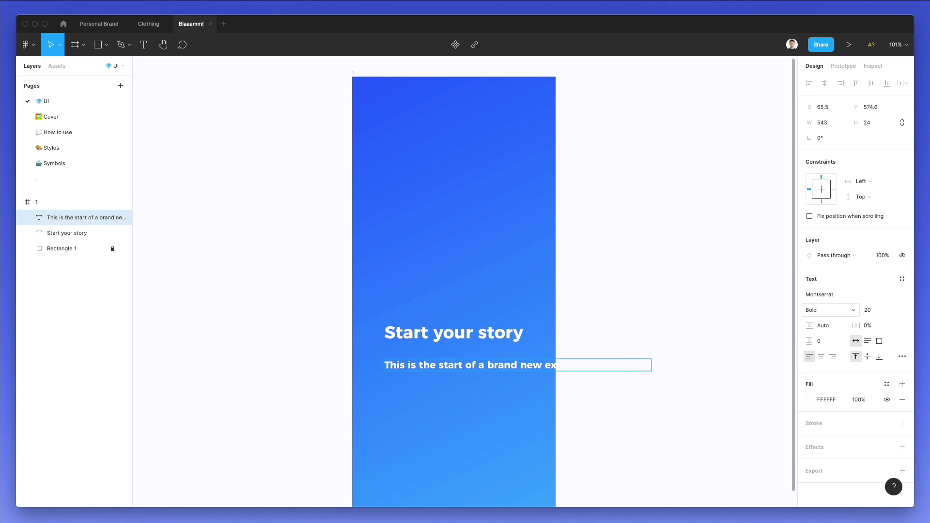
{"action": "key", "text": "Escape"}
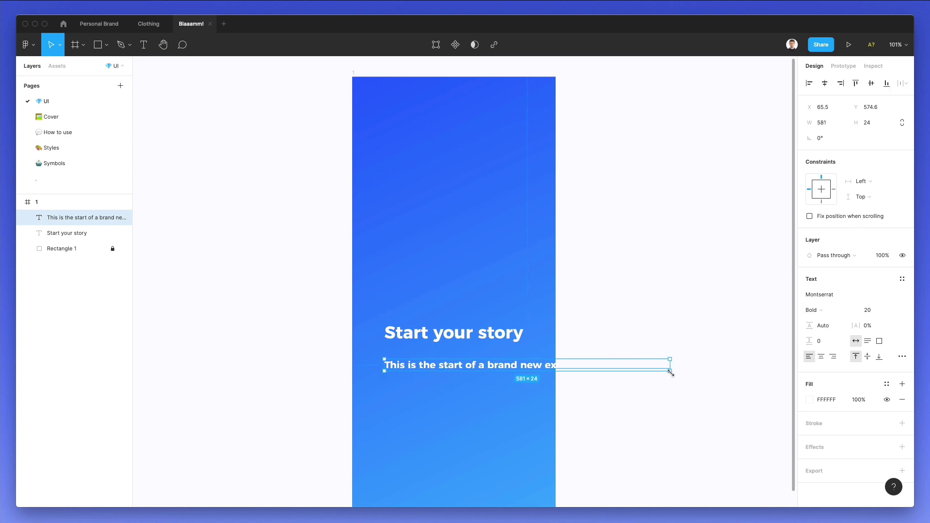
Narrow the subtitle box, centre-align it, and set Regular 17 with 180.7% line height.
{"action": "left_click_drag", "start_coordinate": [670, 367], "coordinate": [527, 367]}
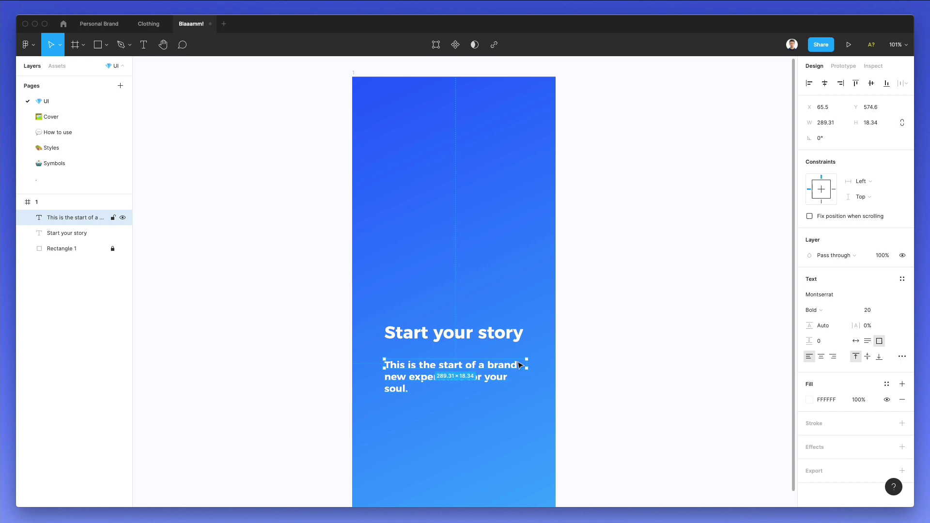
{"action": "left_click", "coordinate": [822, 357]}
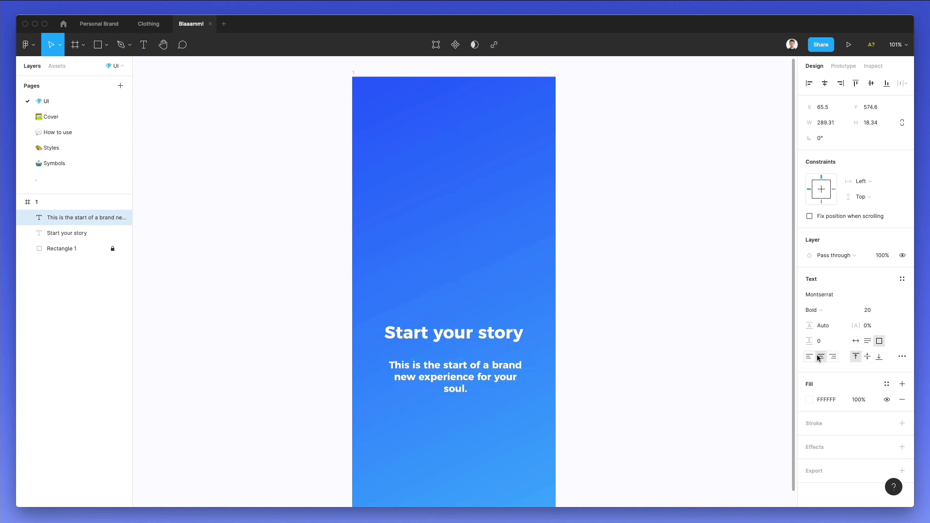
{"action": "left_click", "coordinate": [869, 310]}
{"action": "key", "text": "Down"}
{"action": "key", "text": "Down"}
{"action": "key", "text": "Down"}
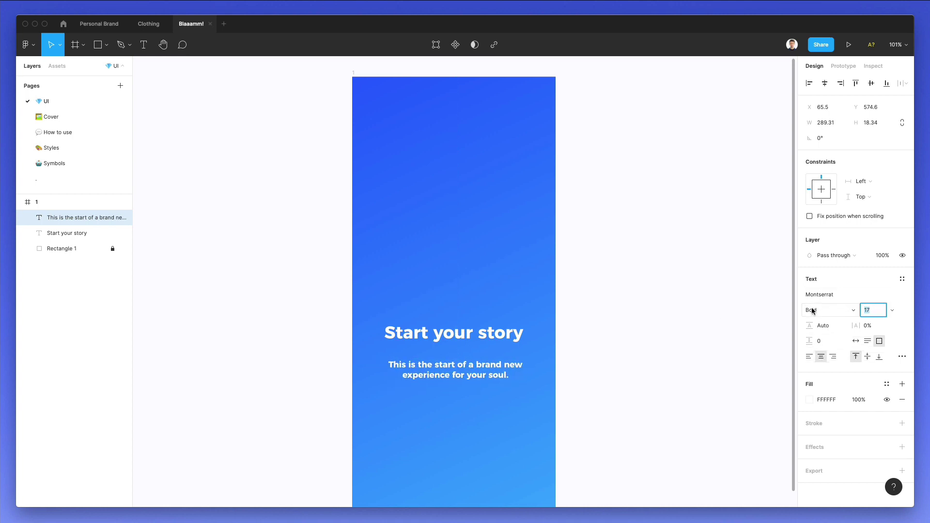
{"action": "left_click", "coordinate": [812, 309]}
{"action": "left_click", "coordinate": [837, 277]}
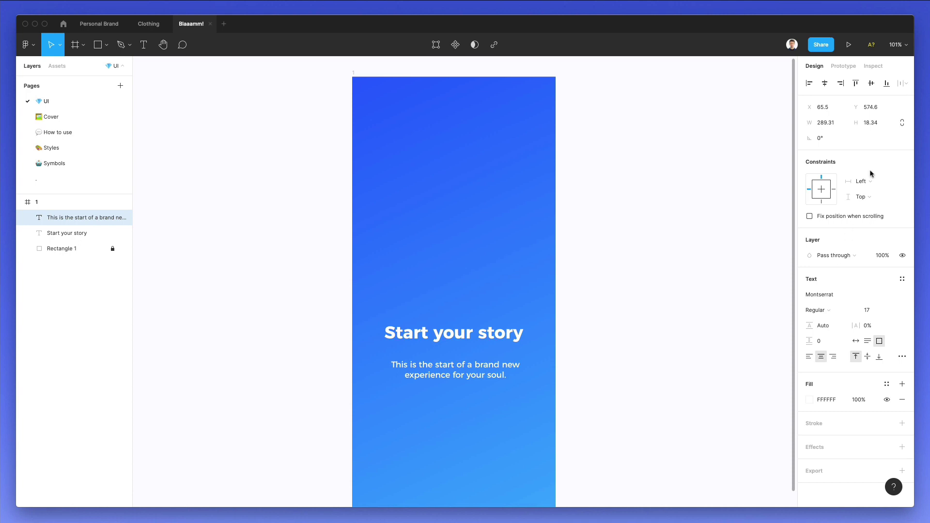
{"action": "left_click", "coordinate": [822, 326]}
{"action": "type", "text": "180.7%"}
{"action": "key", "text": "Return"}
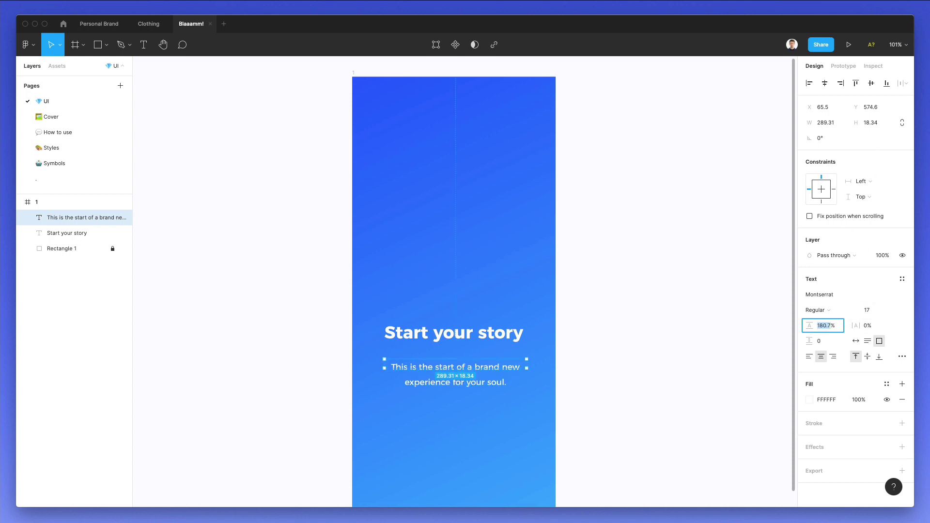
Recentre the 'Start your story' heading horizontally on the screen.
{"action": "left_click", "coordinate": [533, 266]}
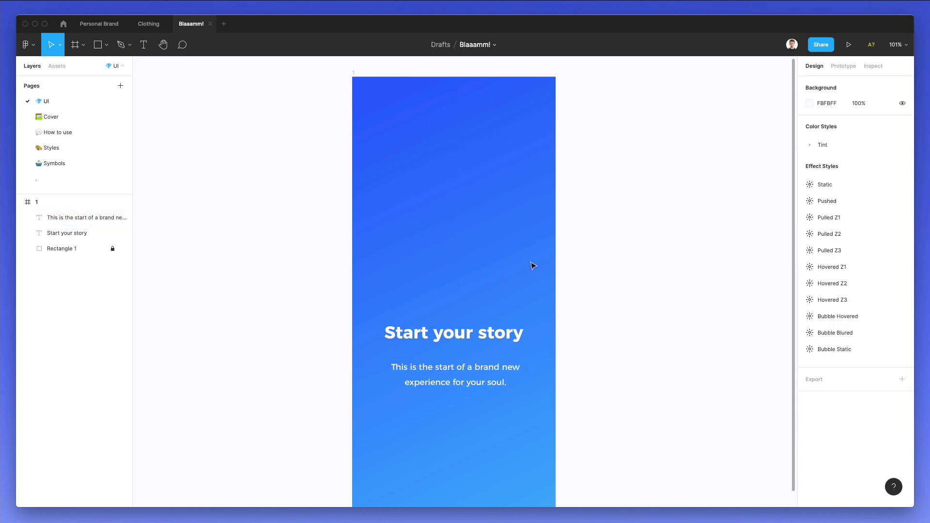
{"action": "left_click", "coordinate": [491, 370]}
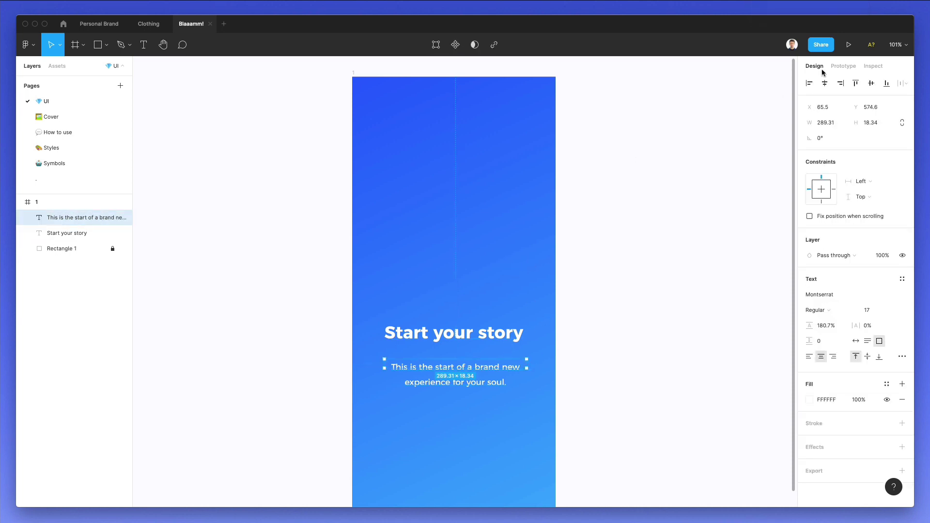
{"action": "left_click", "coordinate": [488, 333]}
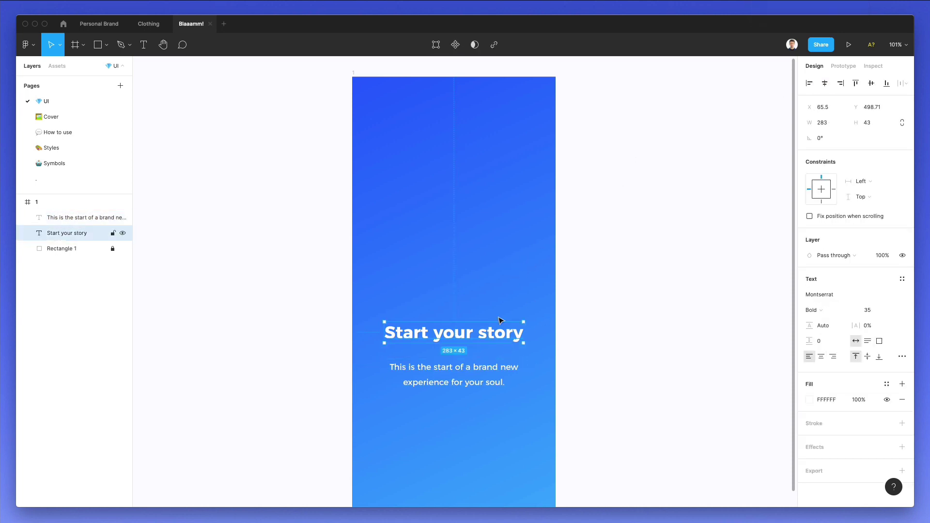
{"action": "left_click", "coordinate": [820, 84]}
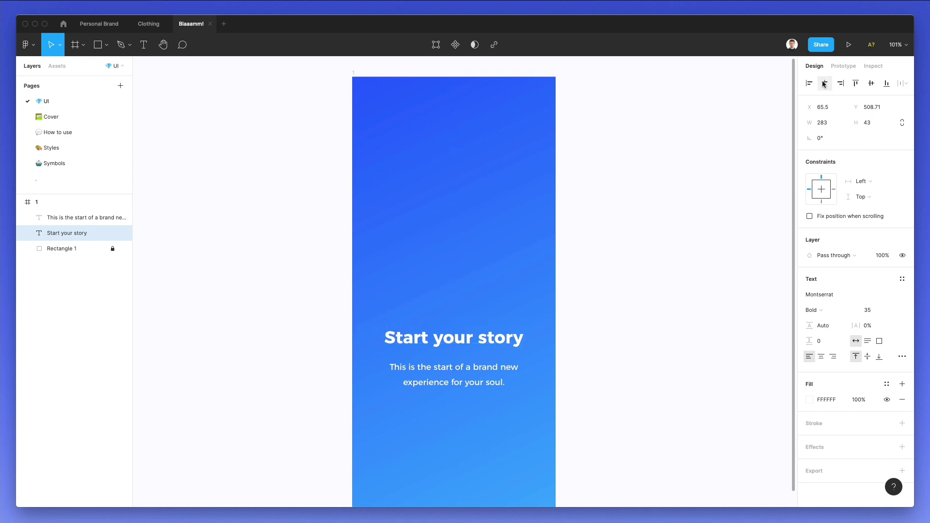
{"action": "left_click", "coordinate": [441, 269]}
Draw a grey rectangle above the heading, centre it horizontally, and give it corner radius 8.
{"action": "key", "text": "r"}
{"action": "scroll", "coordinate": [379, 150], "scroll_direction": "right", "scroll_amount": 1}
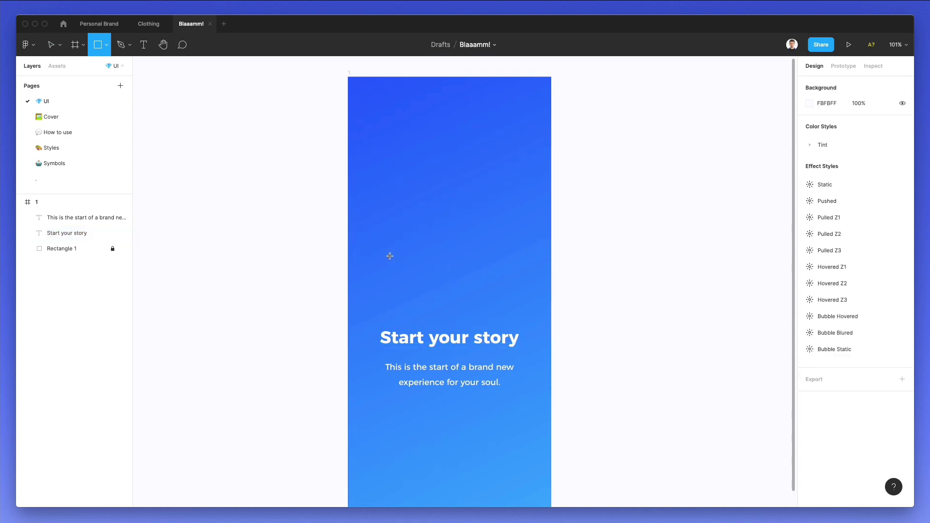
{"action": "mouse_move", "coordinate": [390, 256]}
{"action": "left_mouse_down"}
{"action": "mouse_move", "coordinate": [536, 286]}
{"action": "mouse_move", "coordinate": [492, 275]}
{"action": "left_mouse_up"}
{"action": "left_click", "coordinate": [825, 83]}
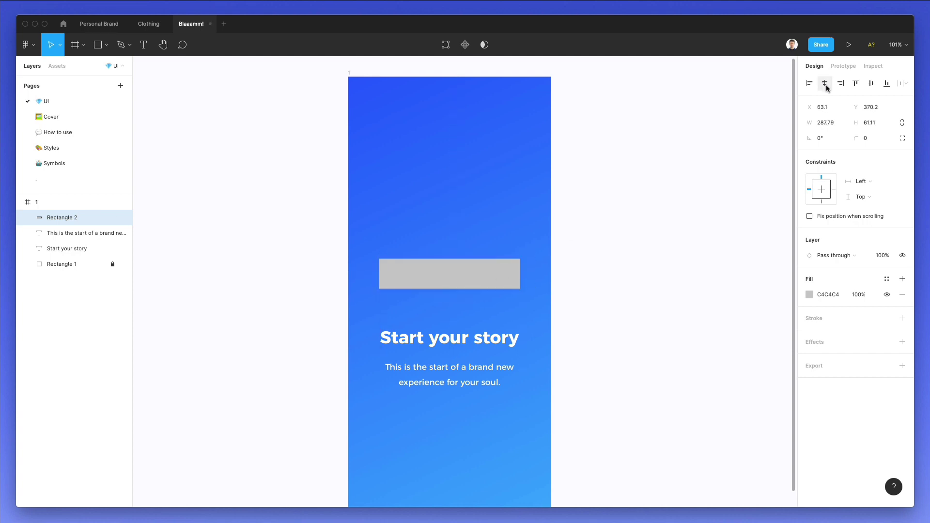
{"action": "left_click", "coordinate": [867, 139]}
{"action": "type", "text": "8"}
{"action": "key", "text": "Return"}
Make the grey bar slightly taller and paste a duplicate of it.
{"action": "left_click", "coordinate": [565, 272]}
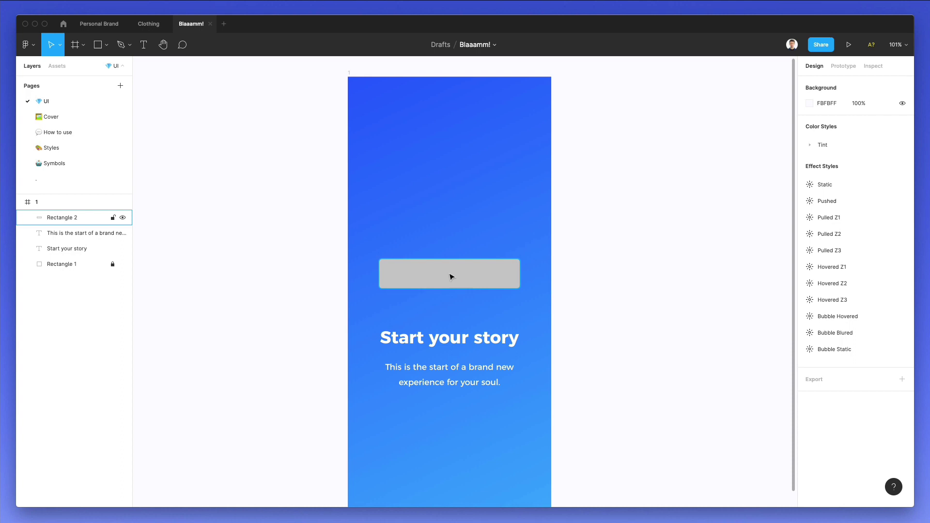
{"action": "scroll", "coordinate": [449, 274], "scroll_direction": "up", "scroll_amount": 3}
{"action": "scroll", "coordinate": [449, 275], "scroll_direction": "up", "scroll_amount": 3}
{"action": "left_click", "coordinate": [446, 274]}
{"action": "left_click_drag", "start_coordinate": [447, 306], "coordinate": [447, 309]}
{"action": "key", "text": "super+c"}
{"action": "key", "text": "super+v"}
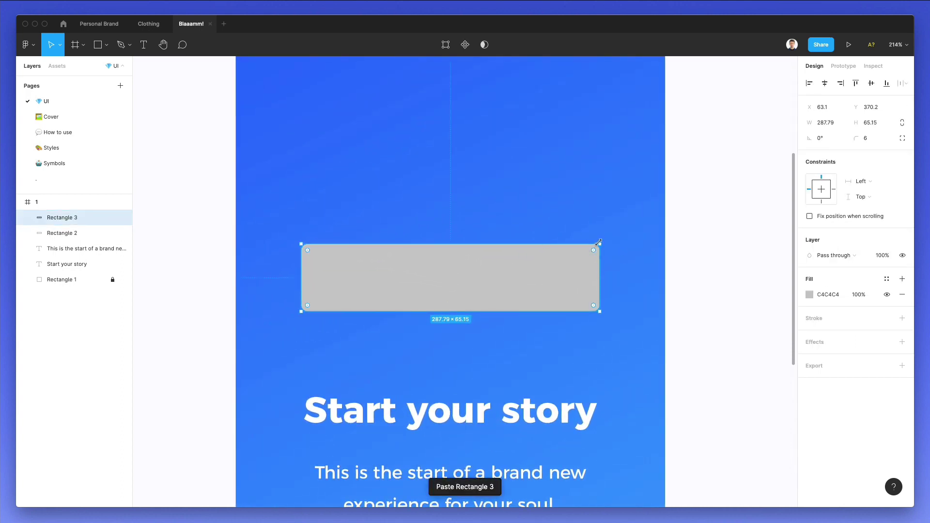
Shrink the duplicate to a 40×40 square and round it into a full circle.
{"action": "left_click_drag", "start_coordinate": [600, 245], "coordinate": [583, 249]}
{"action": "left_click_drag", "start_coordinate": [497, 268], "coordinate": [489, 275]}
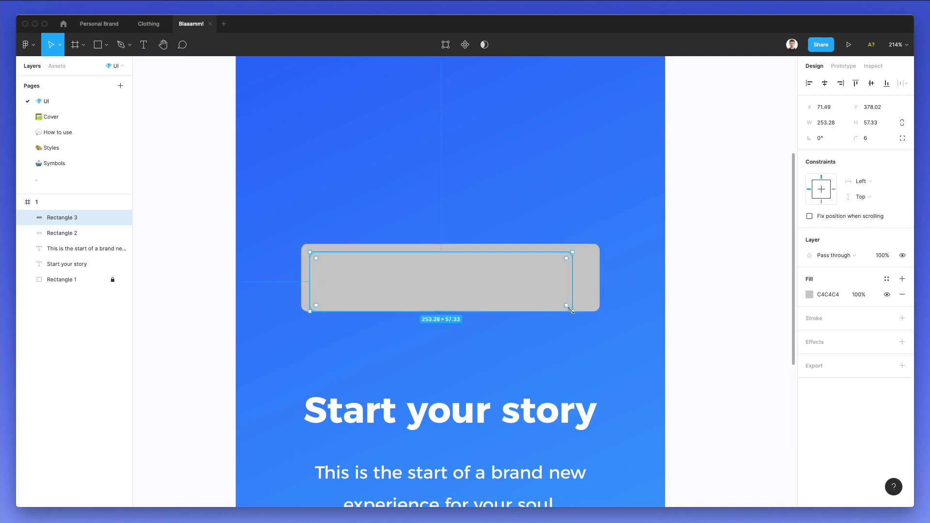
{"action": "left_click_drag", "start_coordinate": [571, 310], "coordinate": [354, 301]}
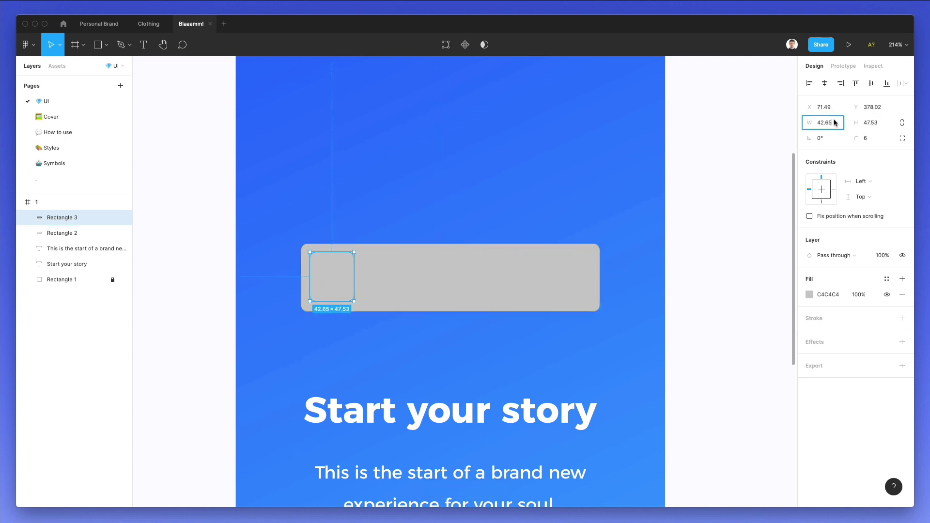
{"action": "type", "text": "40"}
{"action": "key", "text": "Tab"}
{"action": "type", "text": "4"}
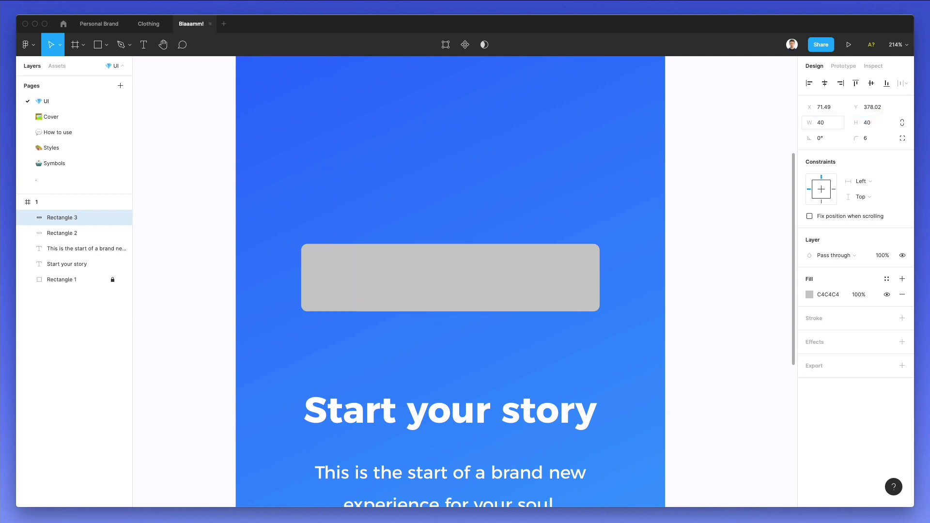
{"action": "type", "text": "0"}
{"action": "key", "text": "Return"}
{"action": "left_click_drag", "start_coordinate": [854, 139], "coordinate": [764, 135]}
{"action": "left_click_drag", "start_coordinate": [852, 139], "coordinate": [786, 223]}
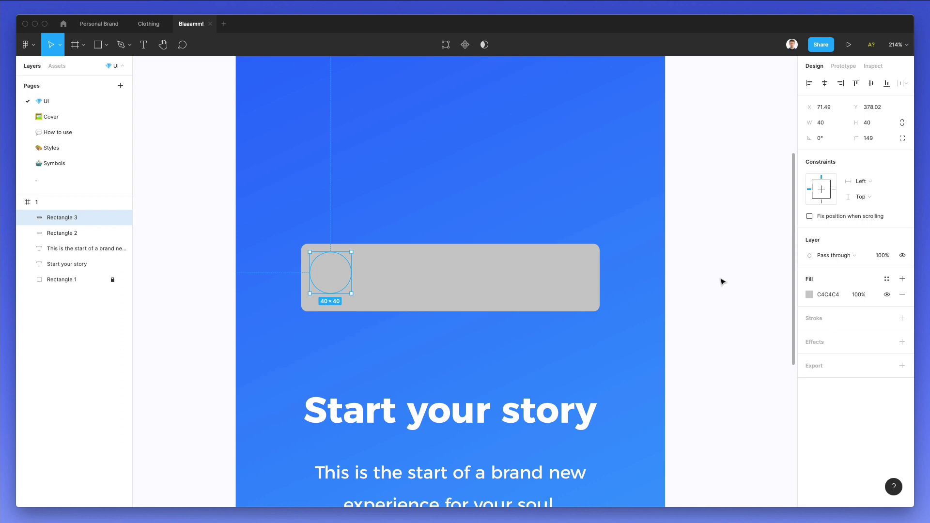
Fill the card bar white (FFFFFF) and centre the circle vertically at its left end.
{"action": "key", "text": "super+shift+h"}
{"action": "key", "text": "Tab"}
{"action": "left_click", "coordinate": [809, 295]}
{"action": "type", "text": "fff"}
{"action": "key", "text": "Return"}
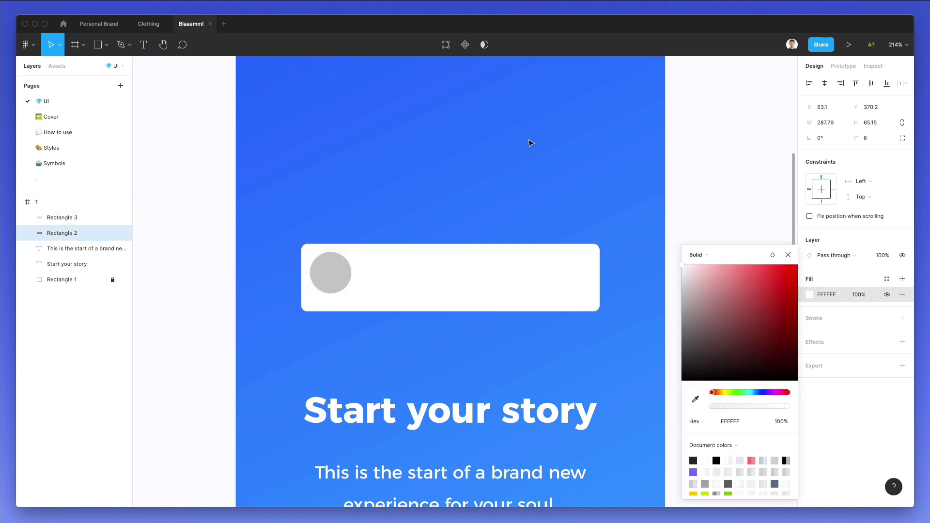
{"action": "left_click", "coordinate": [340, 267]}
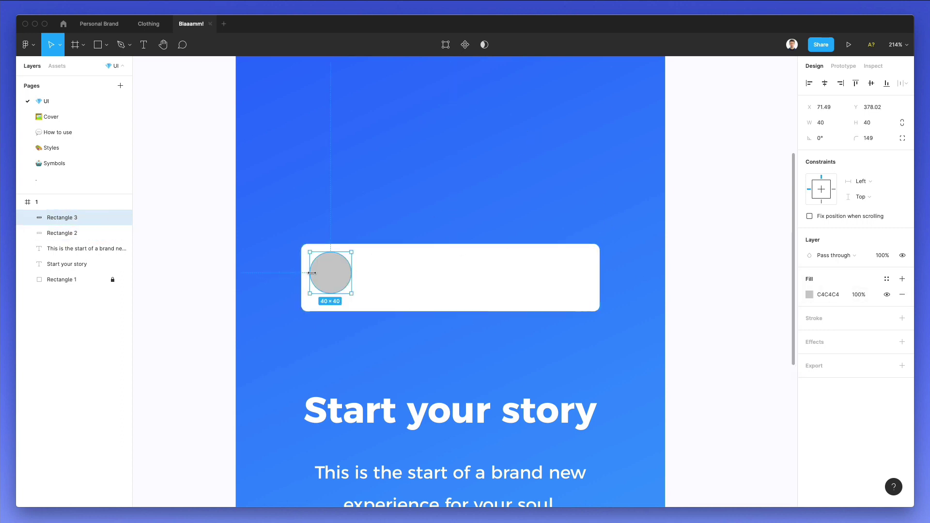
{"action": "left_click_drag", "start_coordinate": [313, 273], "coordinate": [326, 277]}
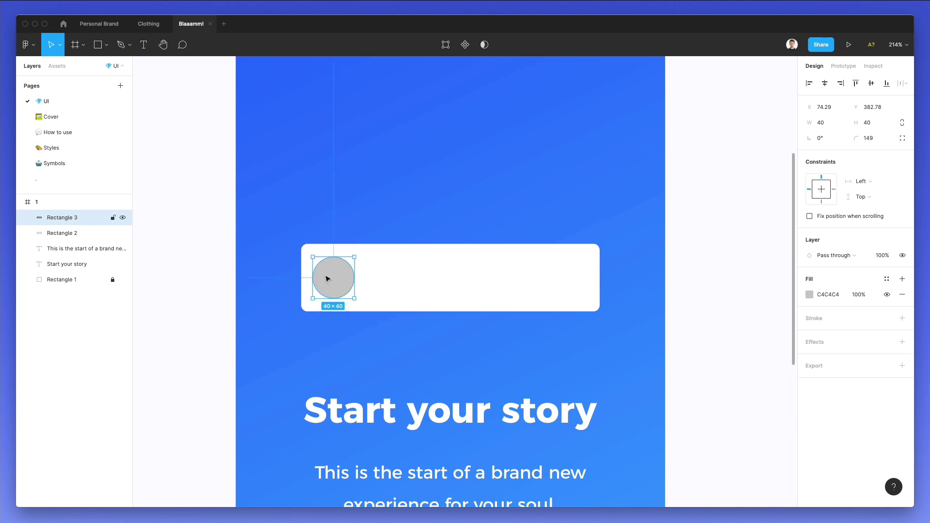
{"action": "left_click", "coordinate": [393, 473]}
Set the body text to size 15 and delete a stray pasted text from the card.
{"action": "scroll", "coordinate": [472, 436], "scroll_direction": "down", "scroll_amount": 3}
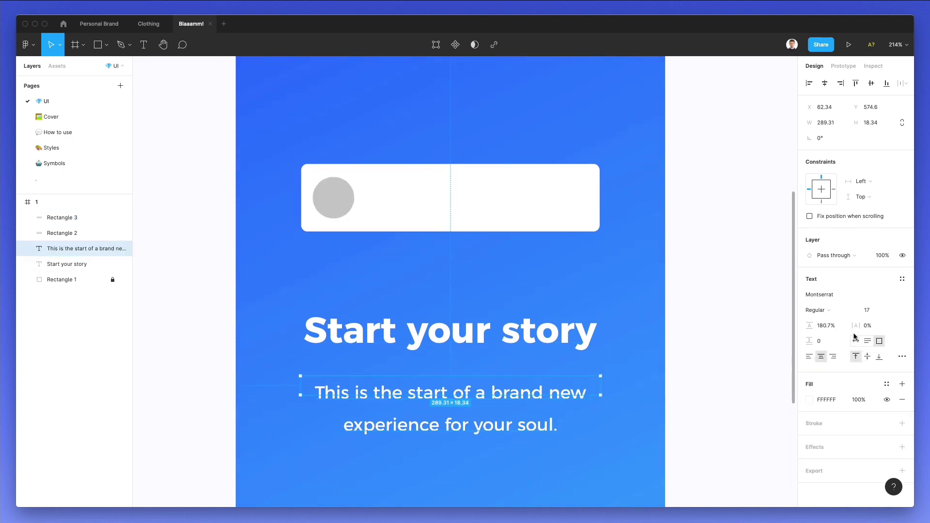
{"action": "key", "text": "Down"}
{"action": "key", "text": "Down"}
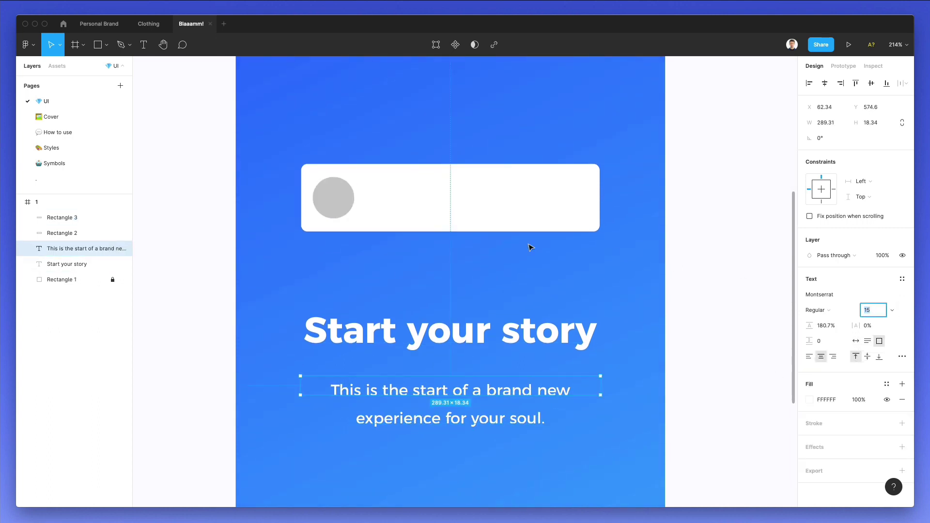
{"action": "left_click", "coordinate": [618, 280]}
{"action": "scroll", "coordinate": [617, 280], "scroll_direction": "up", "scroll_amount": 3}
{"action": "key", "text": "ctrl+v"}
{"action": "left_click", "coordinate": [565, 330]}
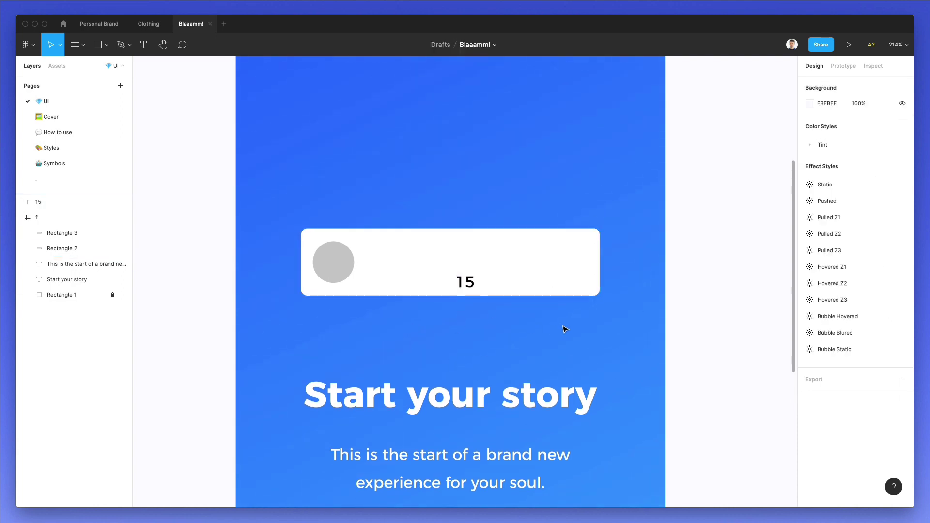
{"action": "left_click", "coordinate": [464, 281]}
{"action": "key", "text": "Delete"}
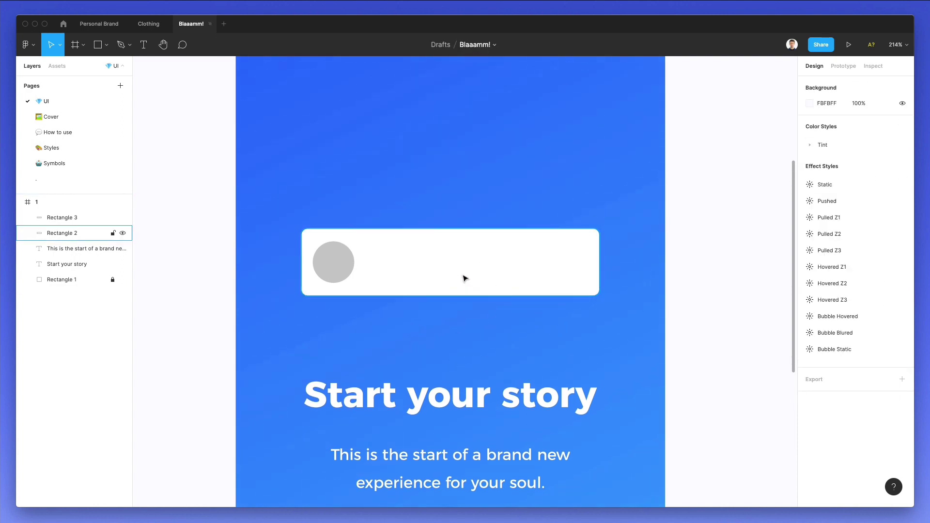
Copy the body text onto the card, colour it C4C4C4, bring it forward, and type a full name.
{"action": "left_click_drag", "start_coordinate": [445, 441], "coordinate": [451, 254]}
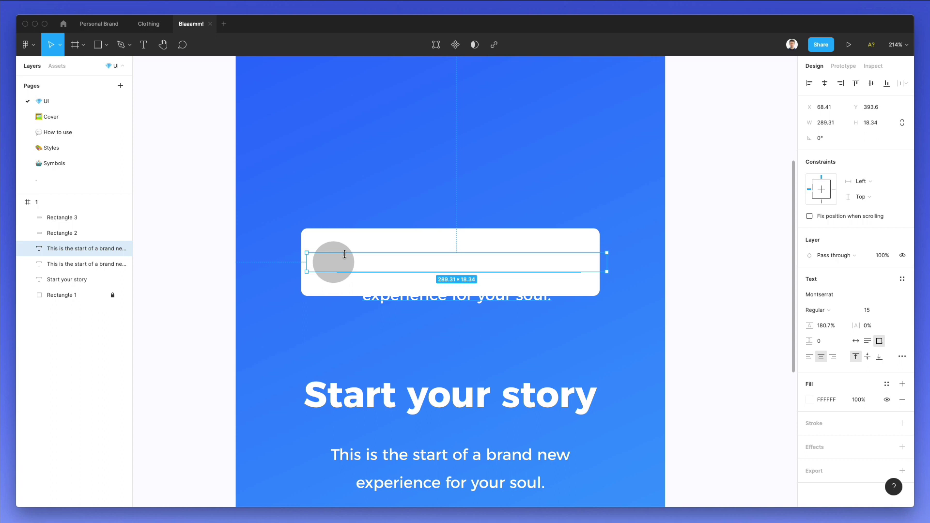
{"action": "key", "text": "i"}
{"action": "left_click", "coordinate": [339, 245]}
{"action": "key", "text": "super+alt+bracketright"}
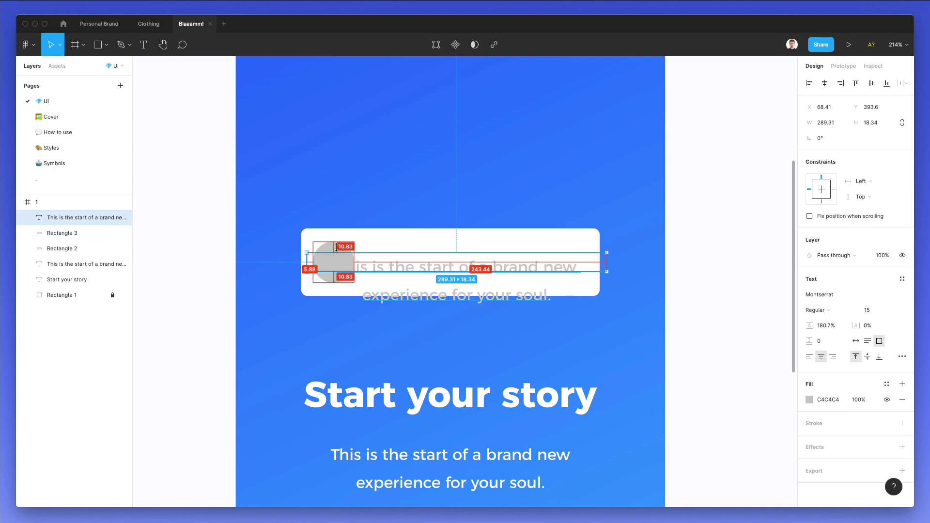
{"action": "double_click", "coordinate": [420, 264]}
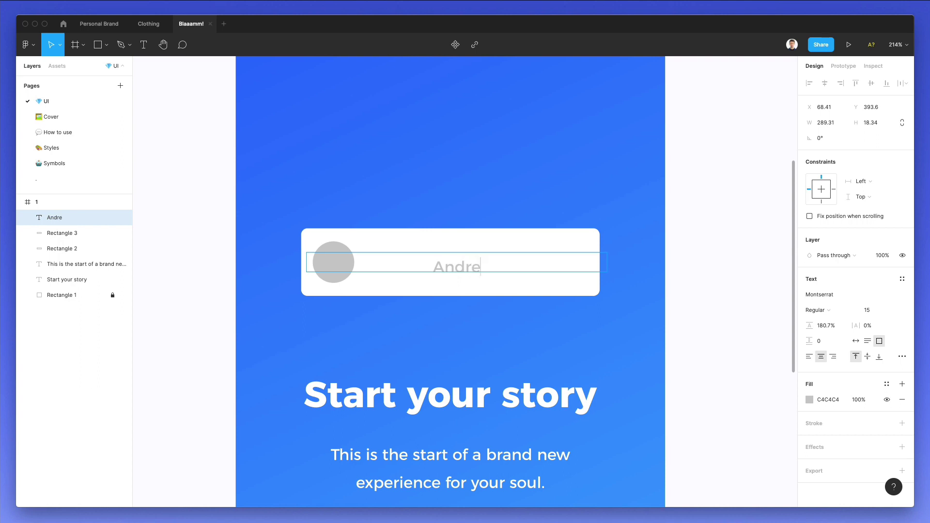
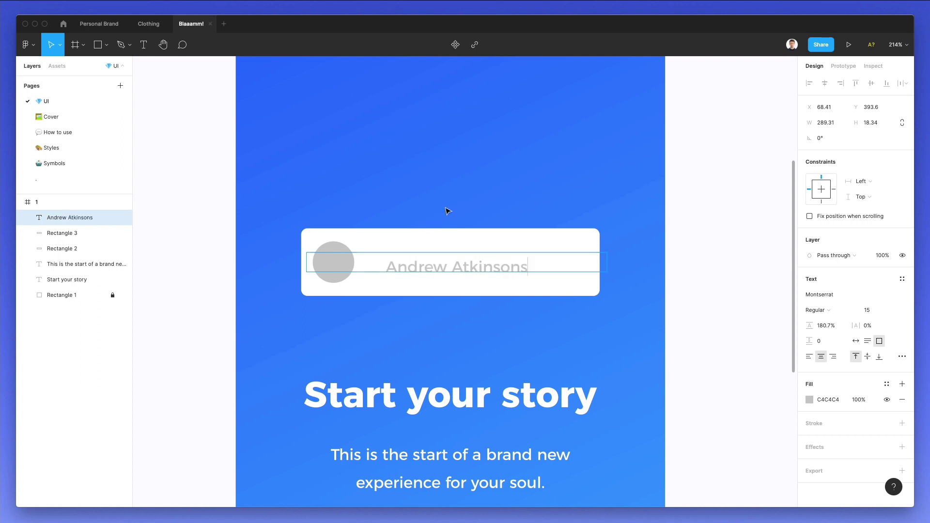
{"action": "key", "text": "Escape"}
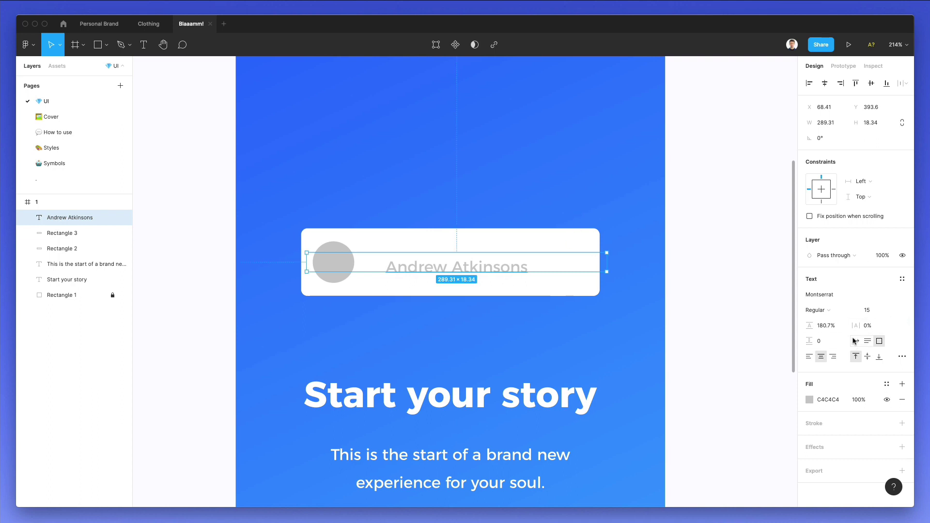
Make the name text auto-width, left-aligned, dark 252525 and 12 pt, beside the avatar.
{"action": "left_click", "coordinate": [855, 341]}
{"action": "left_click", "coordinate": [809, 356]}
{"action": "left_click_drag", "start_coordinate": [459, 272], "coordinate": [452, 267]}
{"action": "left_click", "coordinate": [809, 400]}
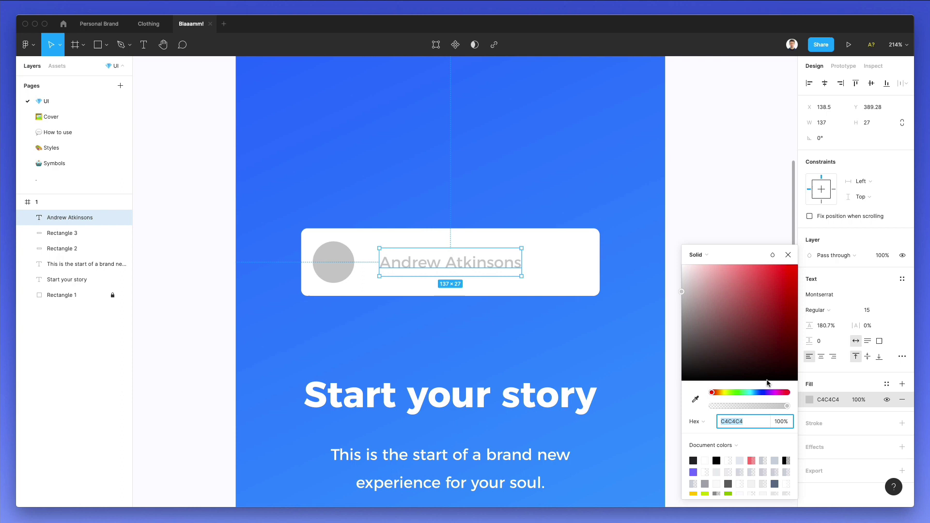
{"action": "left_click_drag", "start_coordinate": [732, 350], "coordinate": [666, 367]}
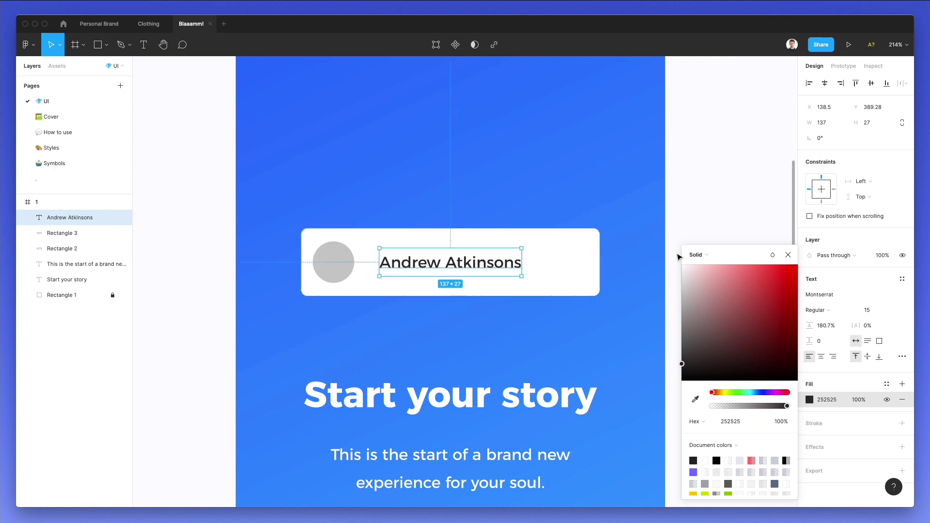
{"action": "left_click", "coordinate": [872, 310]}
{"action": "type", "text": "12"}
{"action": "key", "text": "Return"}
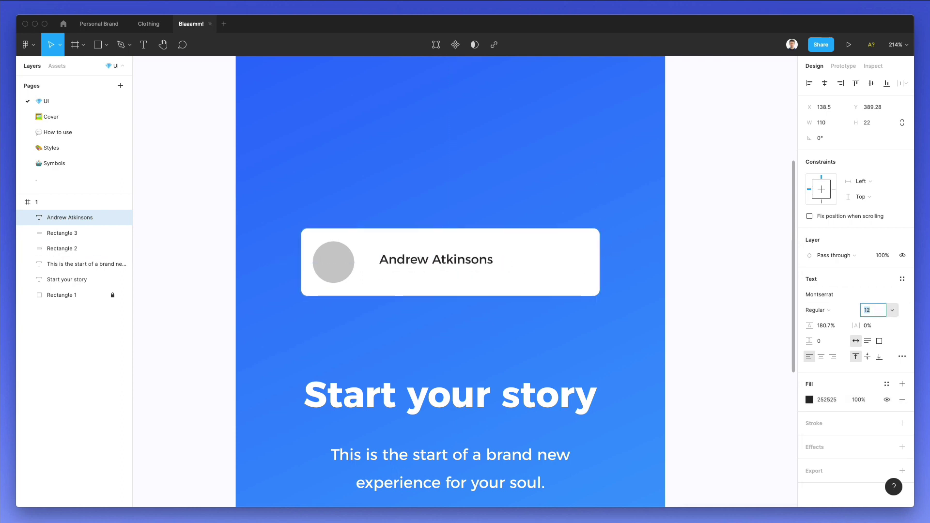
{"action": "left_click_drag", "start_coordinate": [437, 259], "coordinate": [423, 279]}
Change the duplicated name line to read 'Co-founder' in grey 9D9D9D.
{"action": "double_click", "coordinate": [417, 276]}
{"action": "key", "text": "ctrl+a"}
{"action": "type", "text": "C"}
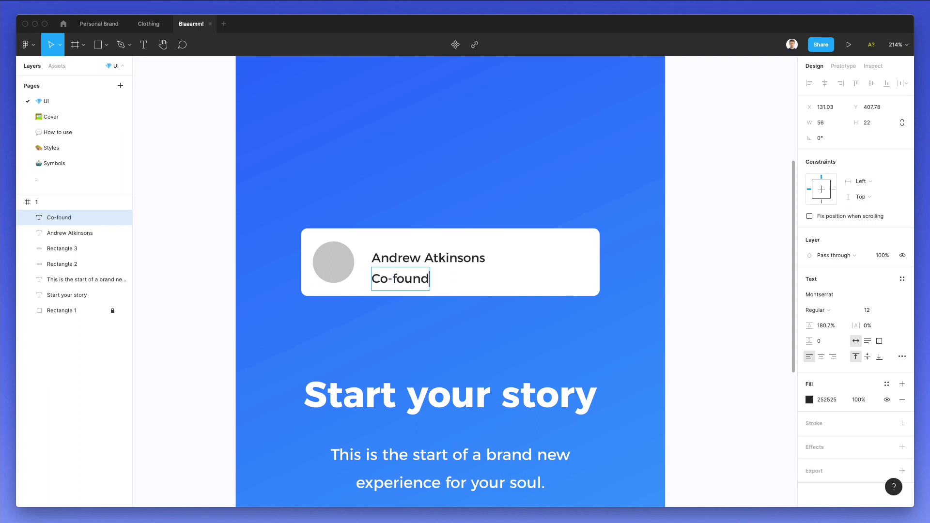
{"action": "key", "text": "Escape"}
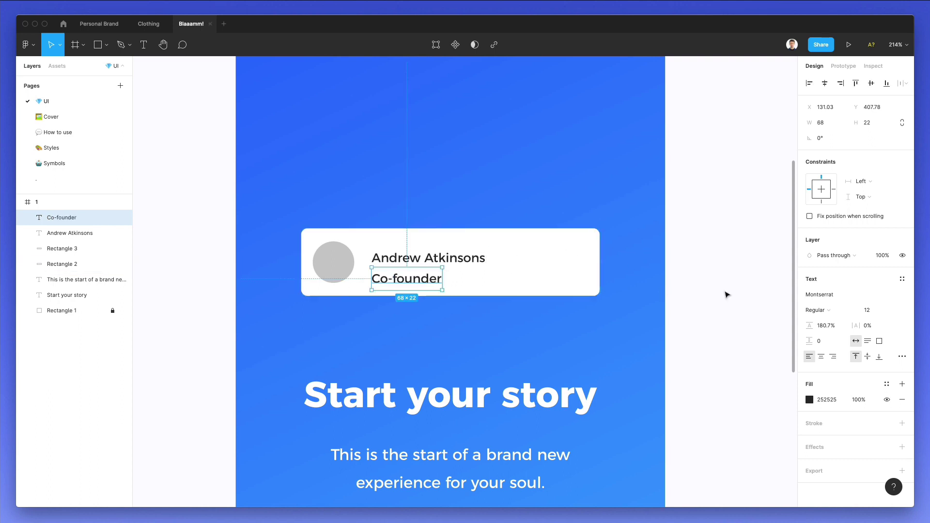
{"action": "key", "text": "i"}
{"action": "left_click", "coordinate": [330, 263]}
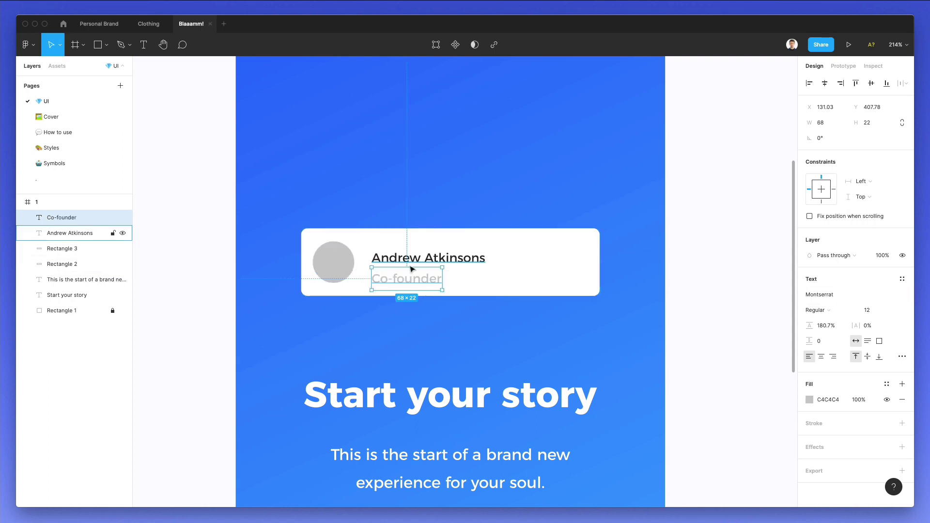
{"action": "left_click", "coordinate": [809, 400]}
{"action": "left_click_drag", "start_coordinate": [683, 303], "coordinate": [668, 308]}
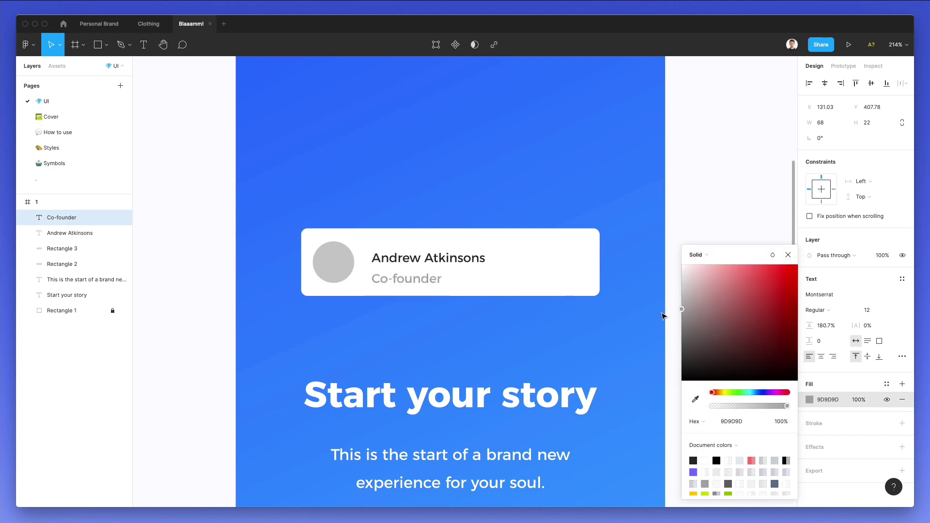
{"action": "left_click", "coordinate": [659, 203]}
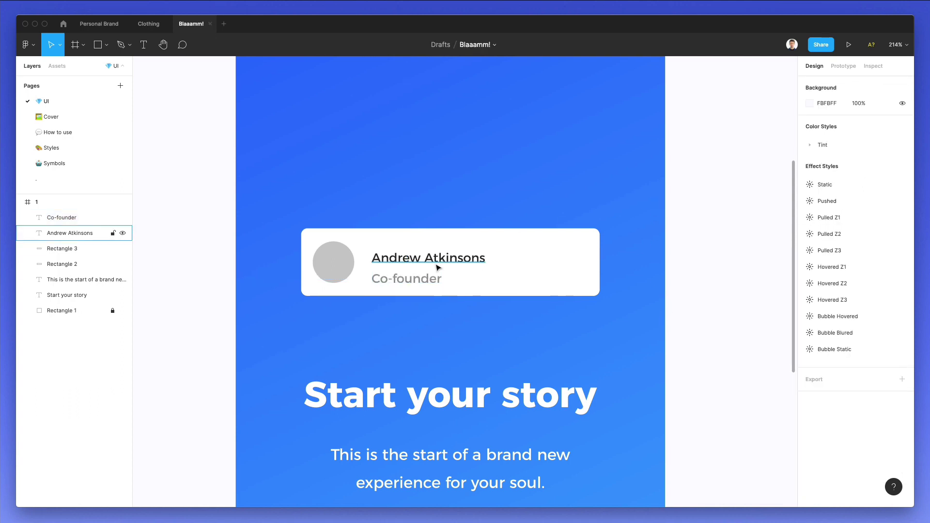
Move the name and Co-founder lines up level with the avatar.
{"action": "left_click", "coordinate": [429, 257]}
{"action": "left_click", "coordinate": [430, 280], "text": "shift"}
{"action": "left_click_drag", "start_coordinate": [483, 266], "coordinate": [483, 261]}
{"action": "left_click", "coordinate": [477, 187]}
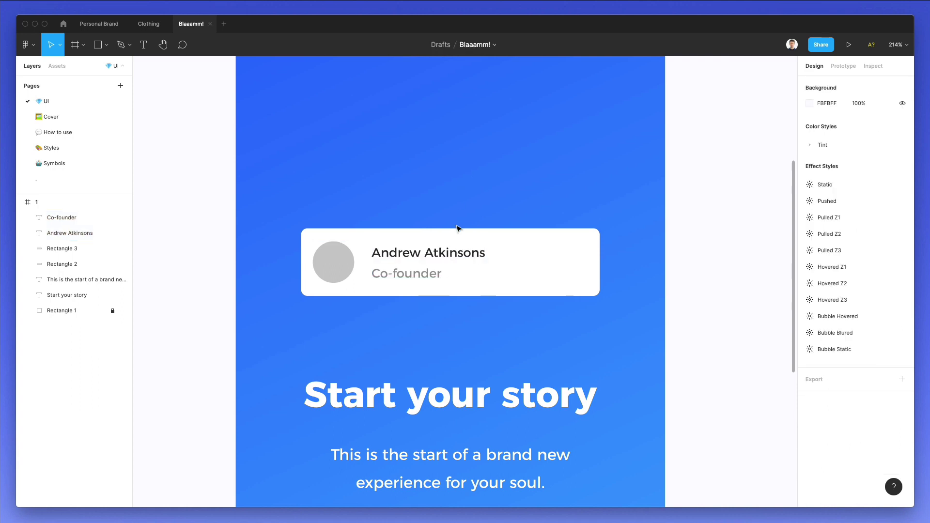
Paste a copy of the white card and shrink it to a 22×22 square.
{"action": "left_click", "coordinate": [513, 240]}
{"action": "key", "text": "ctrl+c"}
{"action": "key", "text": "ctrl+v"}
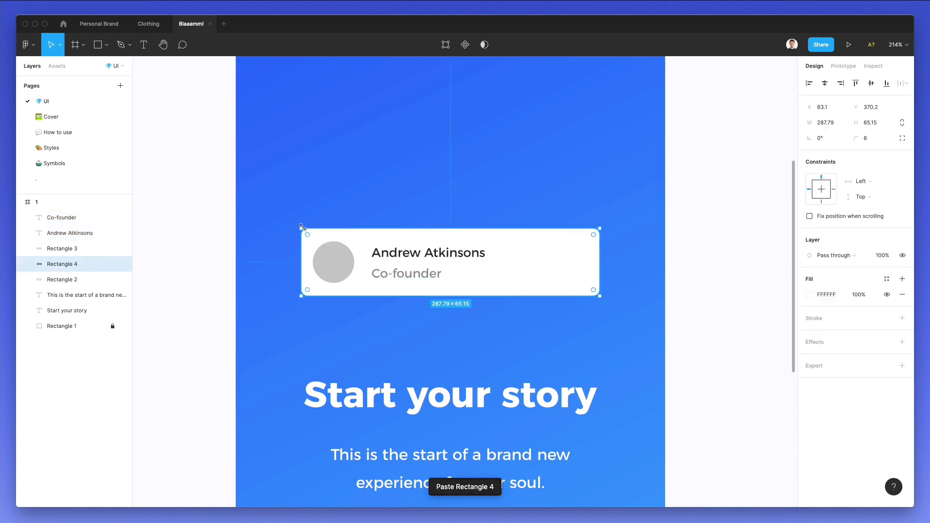
{"action": "left_click_drag", "start_coordinate": [302, 226], "coordinate": [575, 270]}
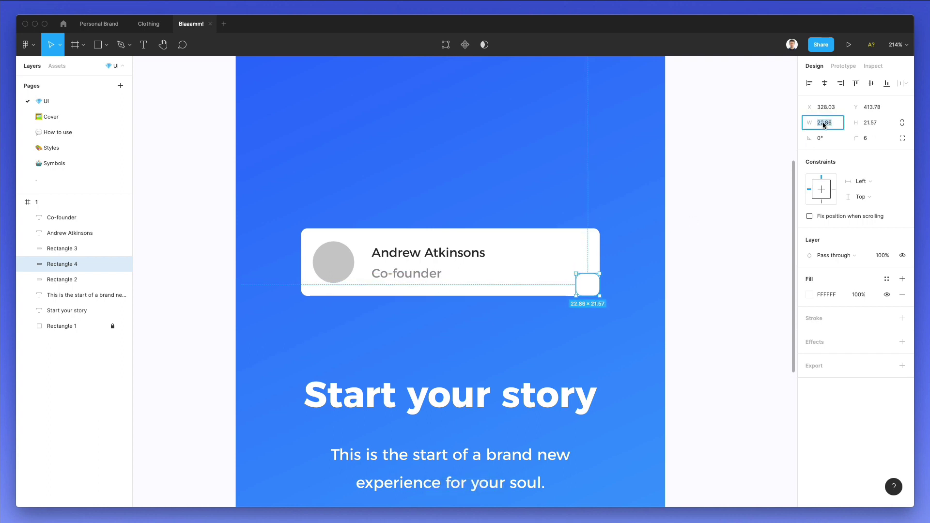
{"action": "type", "text": "22"}
{"action": "key", "text": "Tab"}
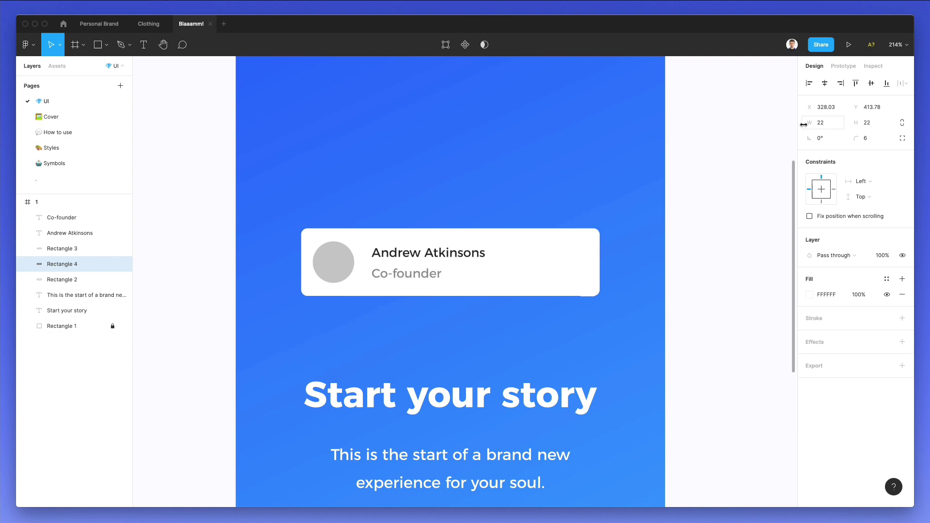
Add an outline to the square while keeping its white fill.
{"action": "left_click", "coordinate": [822, 319]}
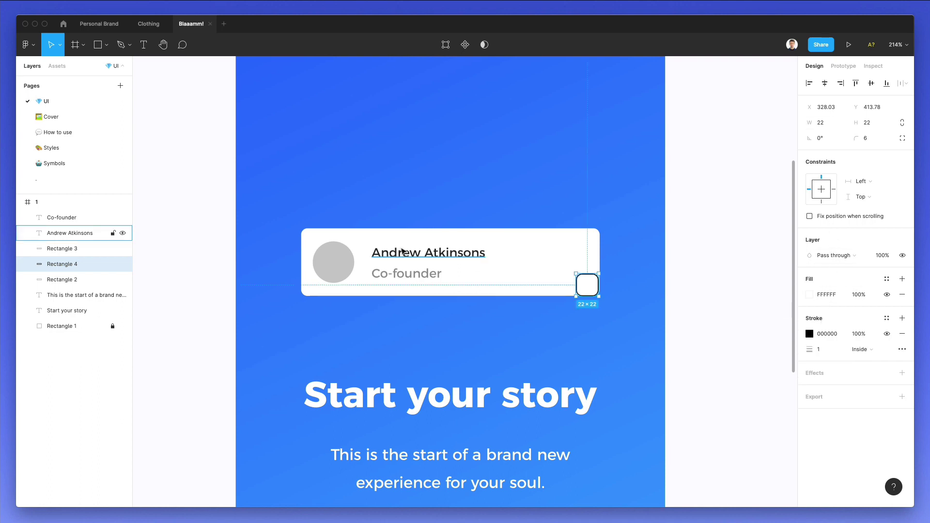
{"action": "key", "text": "i"}
{"action": "left_click", "coordinate": [339, 262]}
{"action": "key", "text": "i"}
{"action": "left_click", "coordinate": [702, 295]}
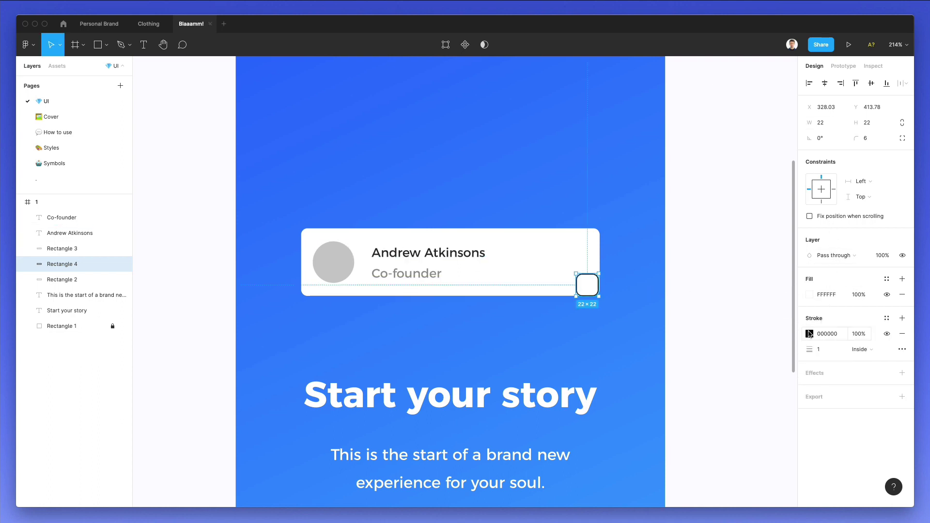
Make the outline 1.5 thick in pale grey E5E5E5 and move the square toward the card's right end.
{"action": "left_click", "coordinate": [810, 334]}
{"action": "key", "text": "i"}
{"action": "left_click", "coordinate": [332, 264]}
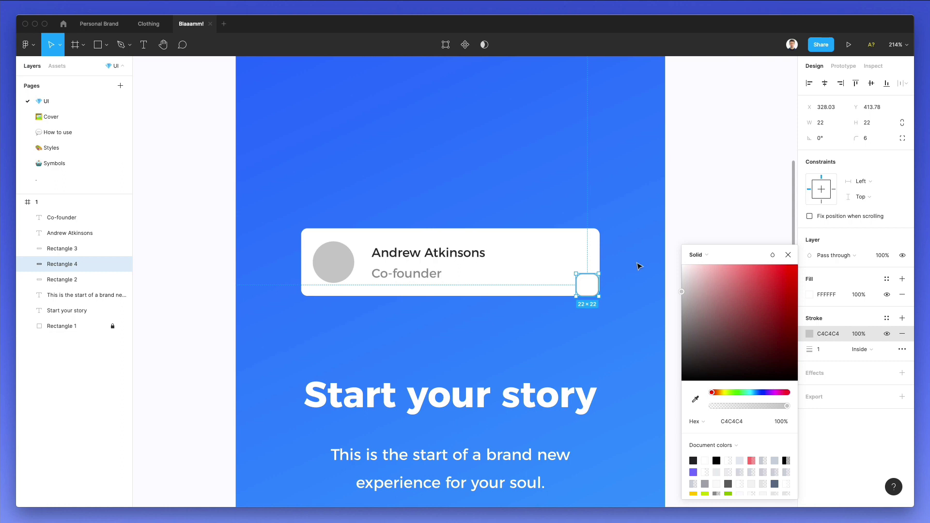
{"action": "type", "text": ".5"}
{"action": "key", "text": "Return"}
{"action": "left_click_drag", "start_coordinate": [682, 279], "coordinate": [672, 278]}
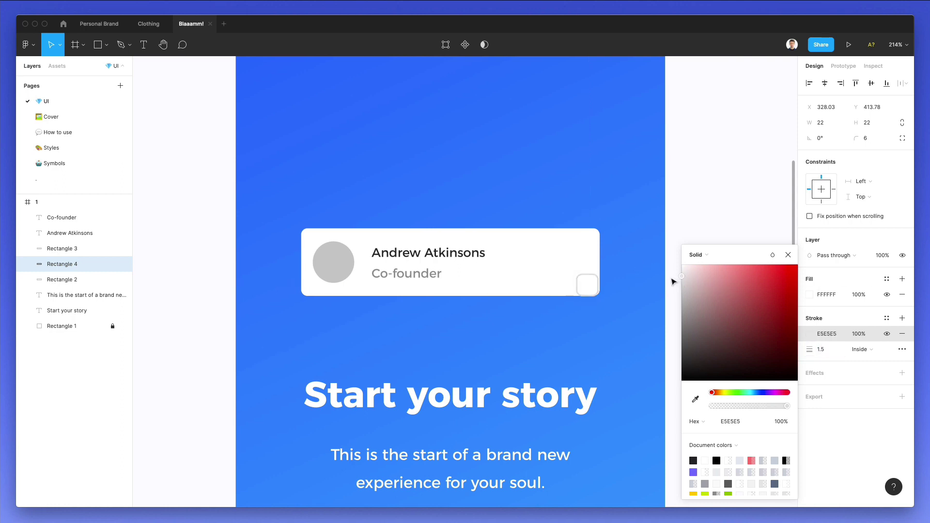
{"action": "left_click", "coordinate": [672, 281]}
{"action": "left_click_drag", "start_coordinate": [588, 284], "coordinate": [583, 266]}
Centre the small square vertically with the avatar circle.
{"action": "left_click", "coordinate": [594, 248], "text": "shift"}
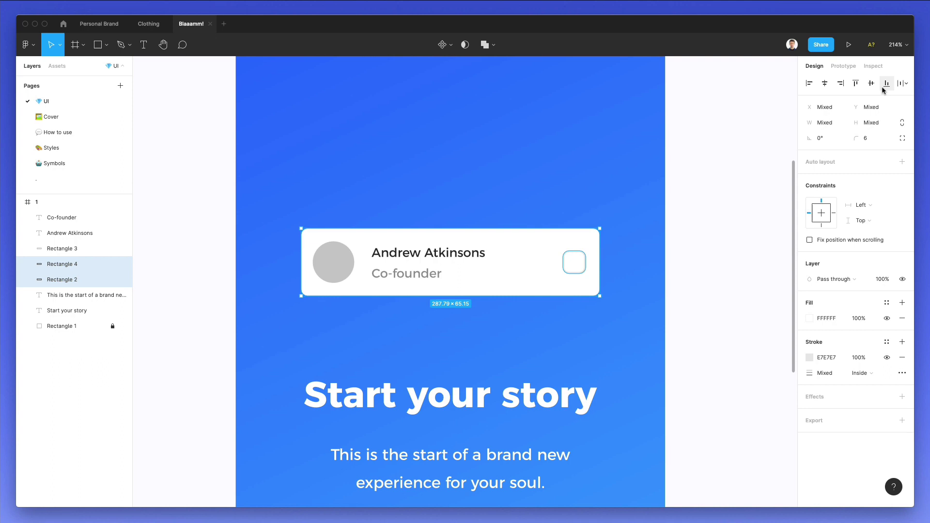
{"action": "left_click", "coordinate": [615, 257]}
{"action": "left_click", "coordinate": [582, 263]}
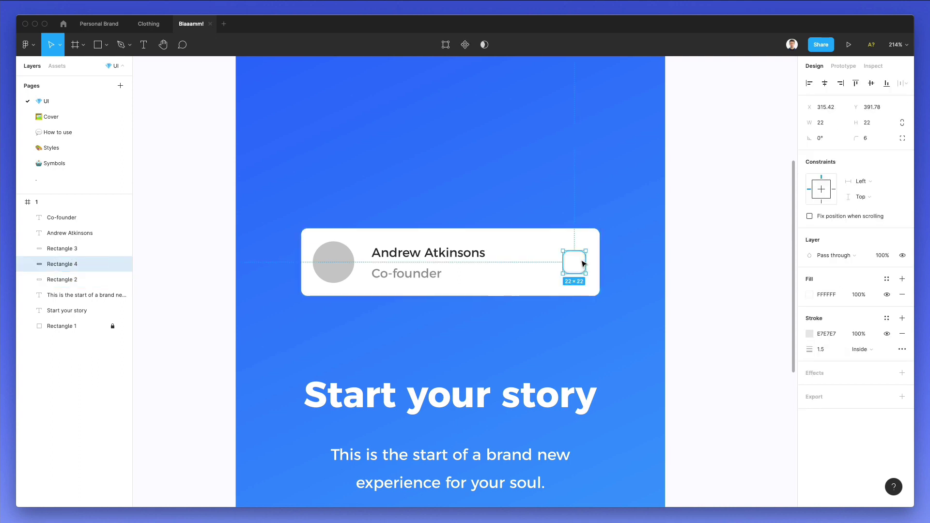
{"action": "left_click_drag", "start_coordinate": [581, 263], "coordinate": [570, 266]}
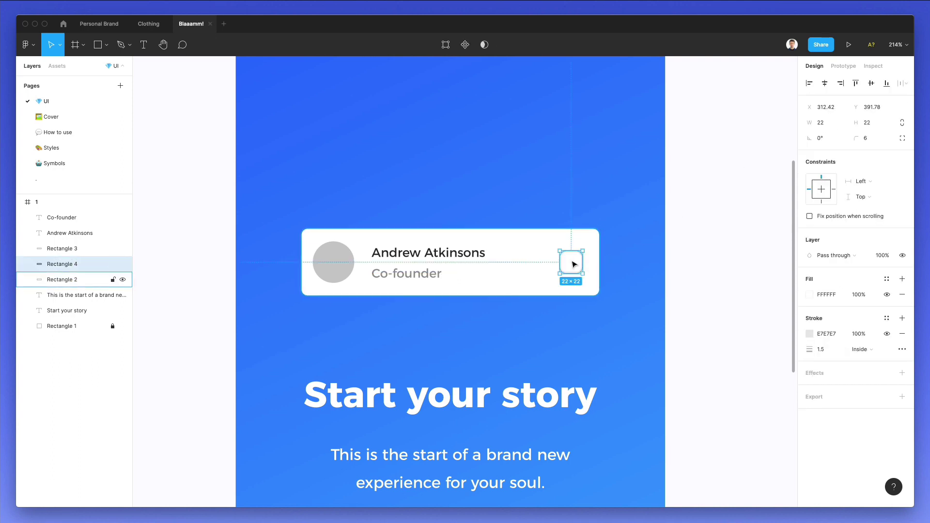
Evenly space the avatar circle, name and Co-founder text with Shift+A.
{"action": "left_click", "coordinate": [334, 261]}
{"action": "left_click", "coordinate": [385, 257], "text": "shift"}
{"action": "left_click", "coordinate": [392, 274], "text": "shift"}
{"action": "key", "text": "shift+a"}
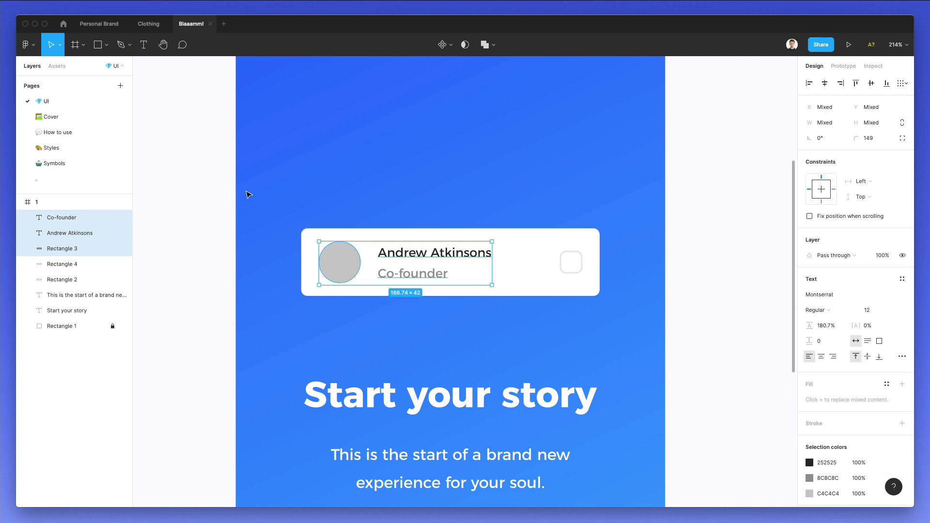
Group all the card's layers into Group 1.
{"action": "left_click_drag", "start_coordinate": [245, 193], "coordinate": [673, 328]}
{"action": "key", "text": "super+g"}
{"action": "scroll", "coordinate": [531, 294], "scroll_direction": "down", "scroll_amount": 5}
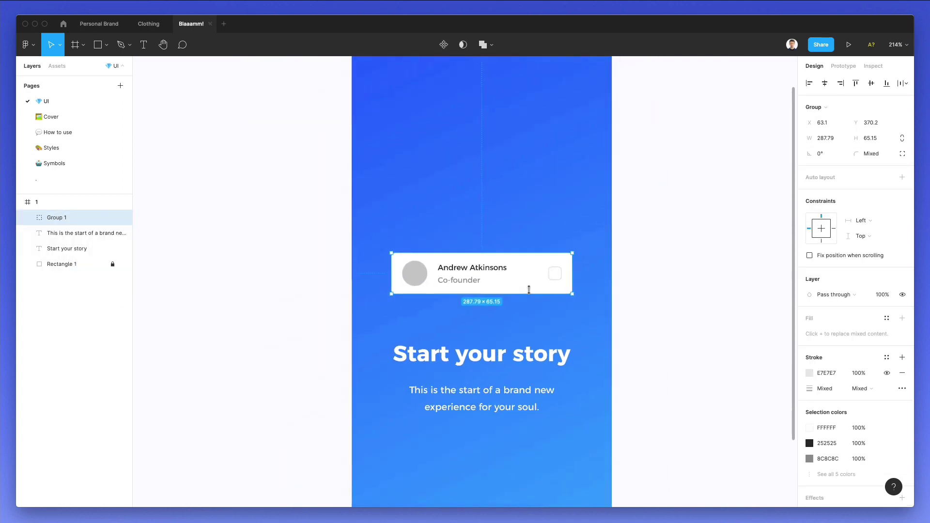
{"action": "scroll", "coordinate": [531, 295], "scroll_direction": "up", "scroll_amount": 3}
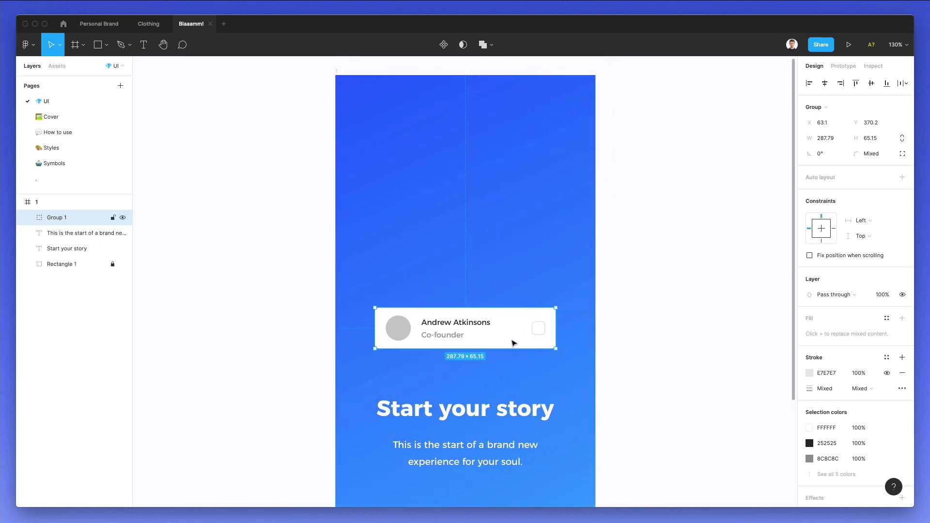
Duplicate the card upward into a stack of five and scale the stack down slightly.
{"action": "left_click_drag", "start_coordinate": [513, 343], "coordinate": [509, 289]}
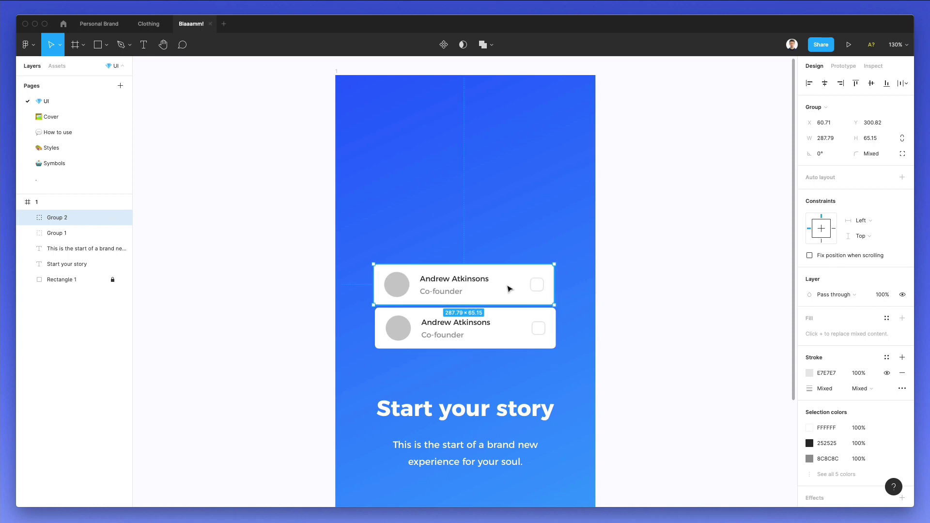
{"action": "key", "text": "ctrl+d"}
{"action": "key", "text": "ctrl+d"}
{"action": "key", "text": "ctrl+d"}
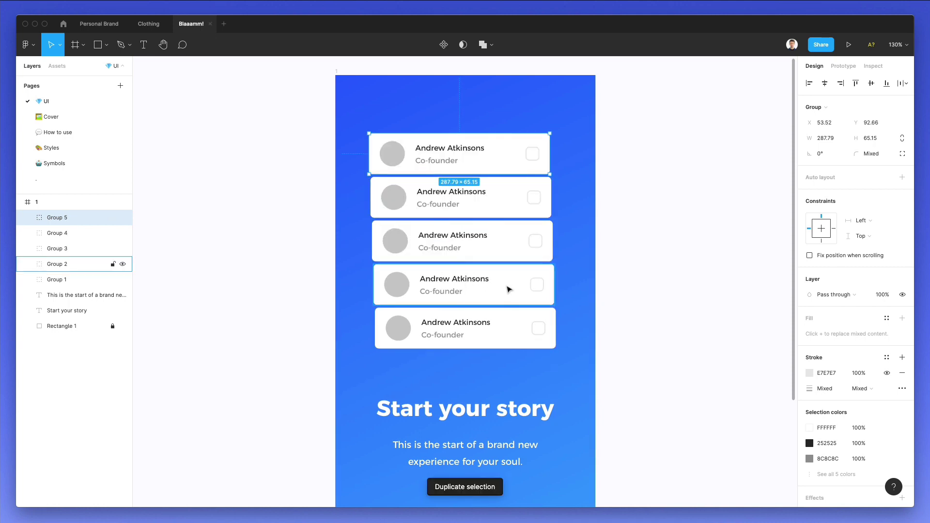
{"action": "left_click_drag", "start_coordinate": [588, 97], "coordinate": [484, 328]}
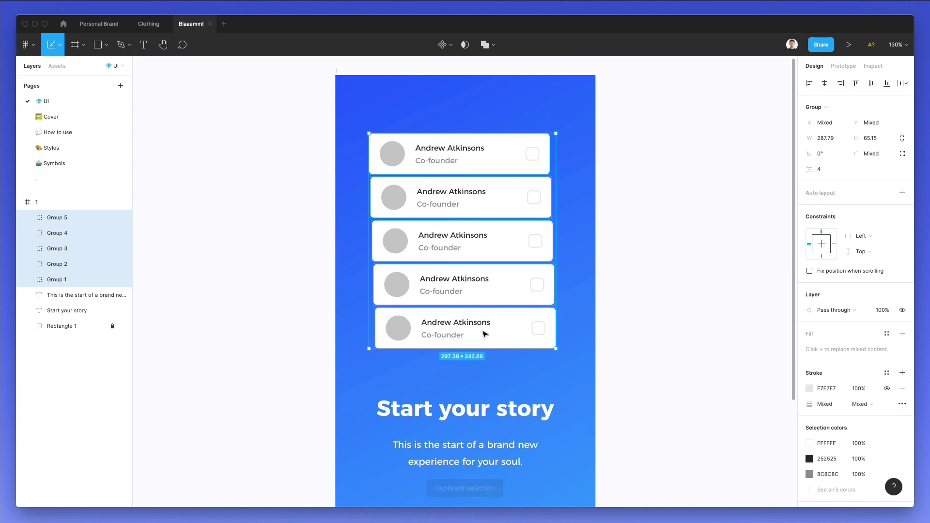
{"action": "left_click_drag", "start_coordinate": [502, 135], "coordinate": [505, 149]}
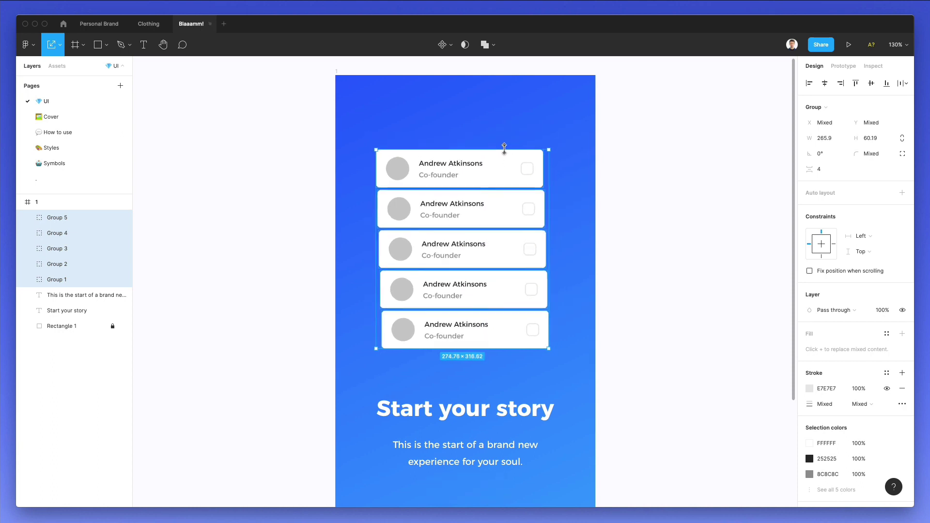
{"action": "left_click", "coordinate": [520, 137]}
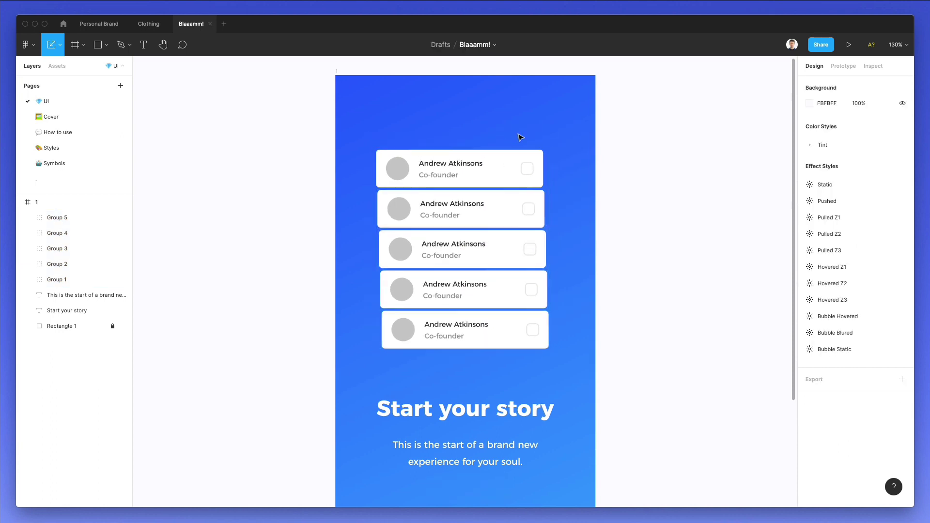
{"action": "left_click", "coordinate": [474, 213]}
{"action": "key", "text": "shift+Right"}
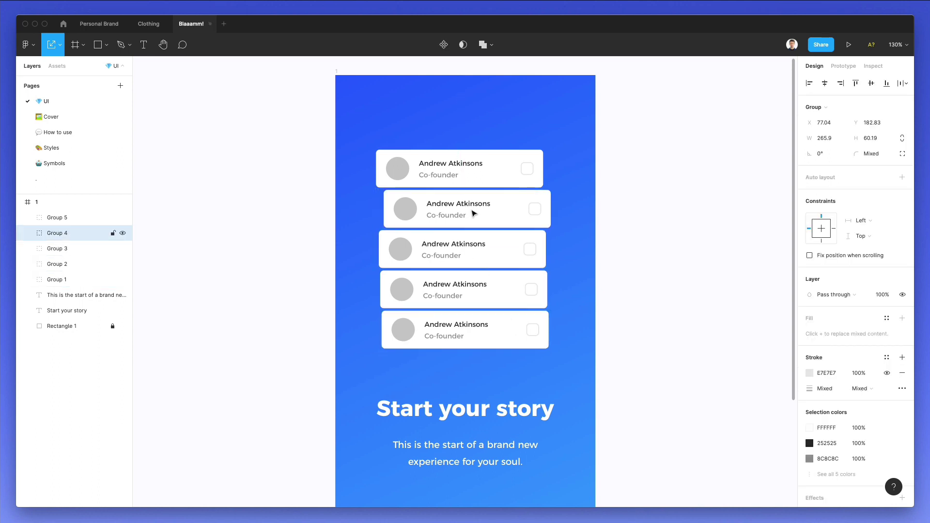
{"action": "key", "text": "shift+Left"}
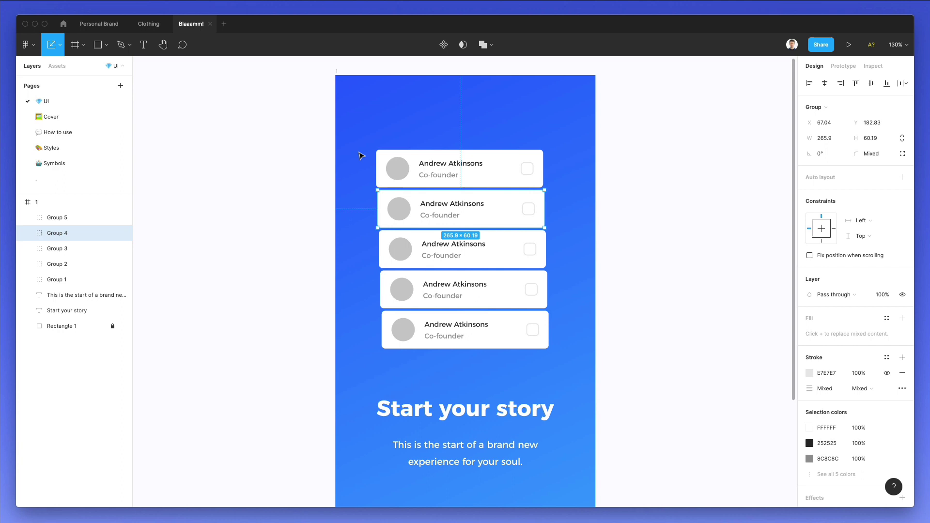
Align the five cards on a common centre, centre them horizontally in the frame, then ungroup.
{"action": "left_click_drag", "start_coordinate": [361, 155], "coordinate": [510, 364]}
{"action": "left_click", "coordinate": [824, 84]}
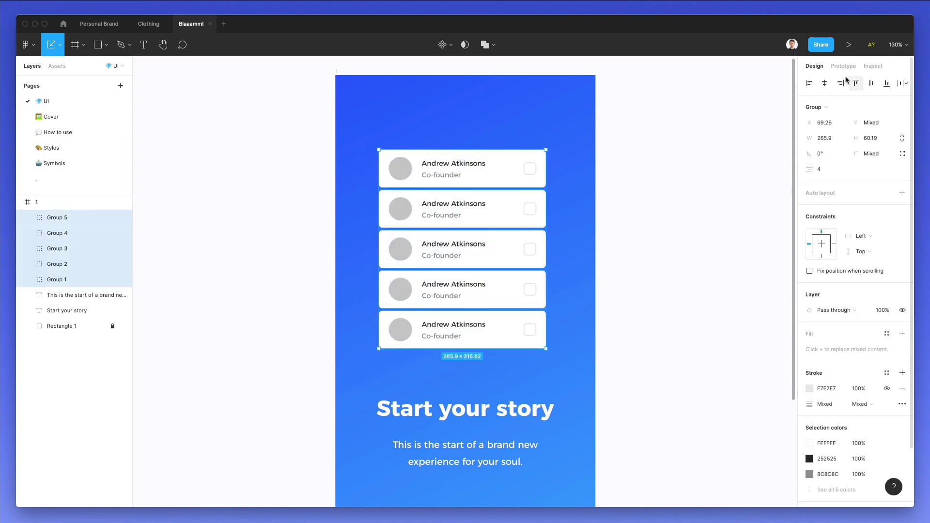
{"action": "key", "text": "super+g"}
{"action": "left_click", "coordinate": [828, 84]}
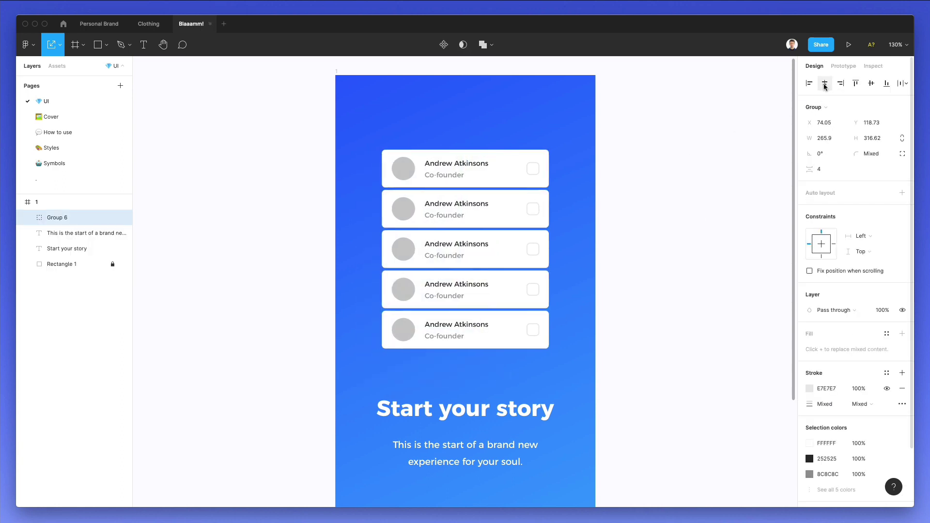
{"action": "key", "text": "super+shift+g"}
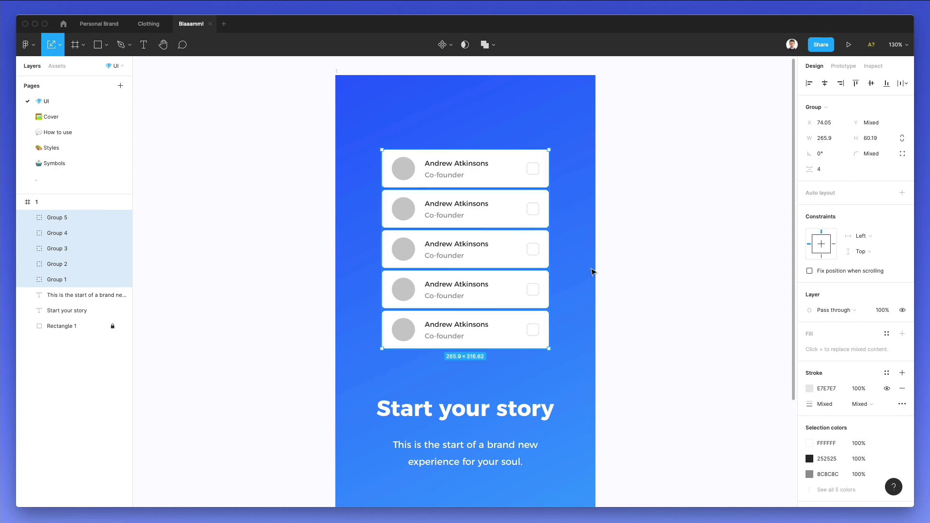
Nudge the fourth card 10 px right, the second 10 px left and the top card 10 px right.
{"action": "key", "text": "Escape"}
{"action": "left_click", "coordinate": [503, 286]}
{"action": "key", "text": "shift+Right"}
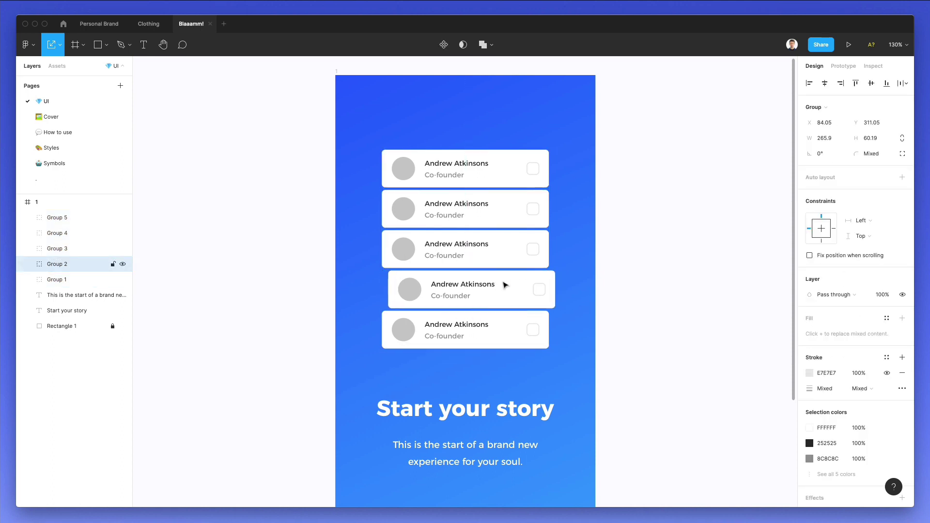
{"action": "left_click", "coordinate": [467, 218]}
{"action": "key", "text": "shift+Left"}
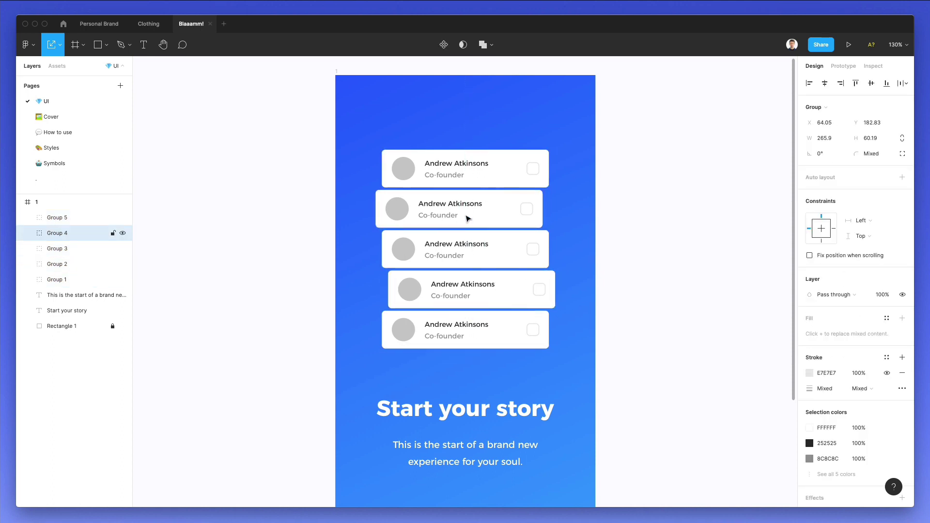
{"action": "left_click", "coordinate": [494, 160]}
{"action": "key", "text": "shift+Right"}
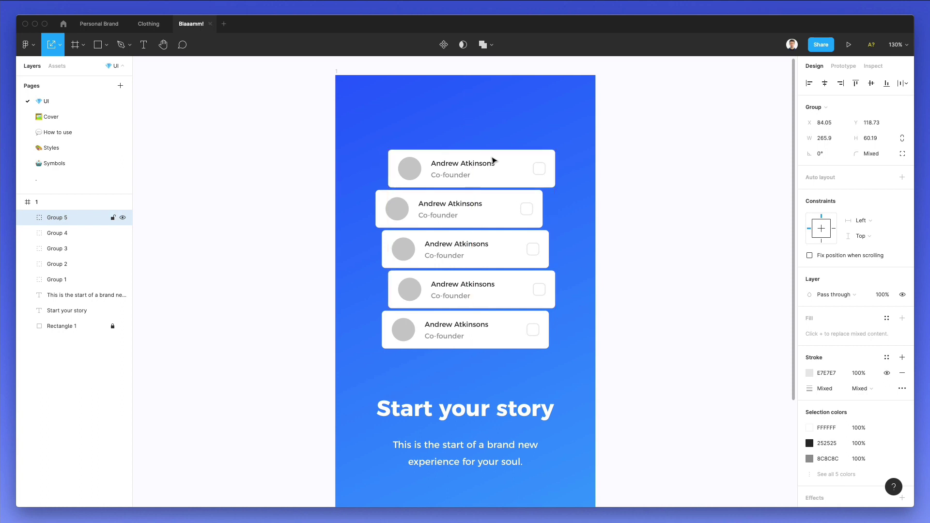
{"action": "key", "text": "shift+Left"}
{"action": "key", "text": "shift+Right"}
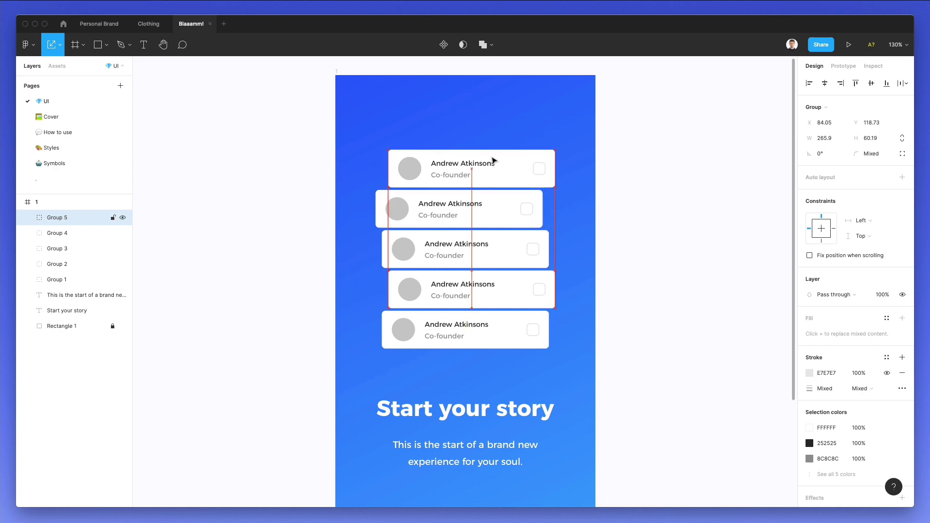
Push the fourth card a little further right and the second slightly left.
{"action": "left_click", "coordinate": [531, 115]}
{"action": "left_click_drag", "start_coordinate": [515, 297], "coordinate": [518, 295]}
{"action": "left_click_drag", "start_coordinate": [486, 202], "coordinate": [481, 211]}
{"action": "left_click", "coordinate": [459, 129]}
{"action": "scroll", "coordinate": [459, 129], "scroll_direction": "down", "scroll_amount": 3}
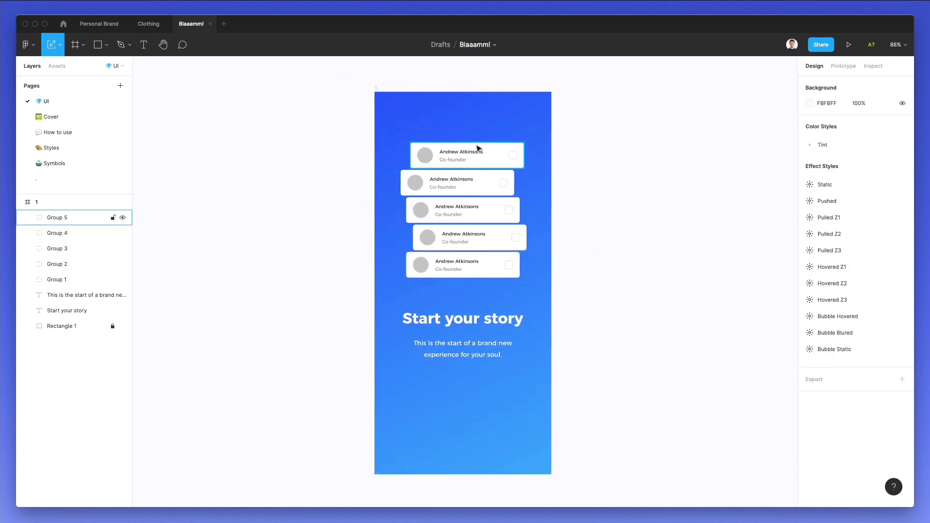
{"action": "scroll", "coordinate": [477, 150], "scroll_direction": "up", "scroll_amount": 1}
{"action": "scroll", "coordinate": [475, 150], "scroll_direction": "up", "scroll_amount": 1}
Set the bottom card to 50%, the next to 70% and the middle card to 90% opacity.
{"action": "left_click", "coordinate": [476, 294]}
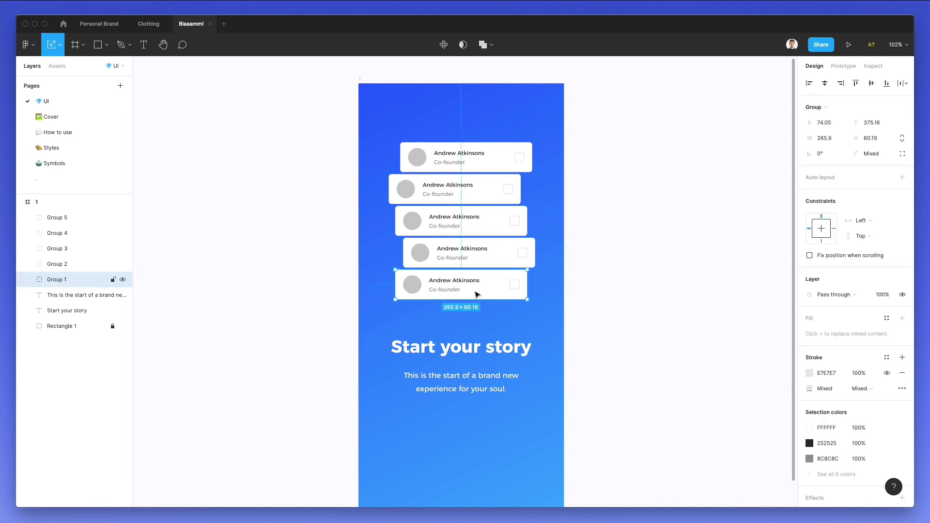
{"action": "key", "text": "5"}
{"action": "scroll", "coordinate": [476, 294], "scroll_direction": "right", "scroll_amount": 2}
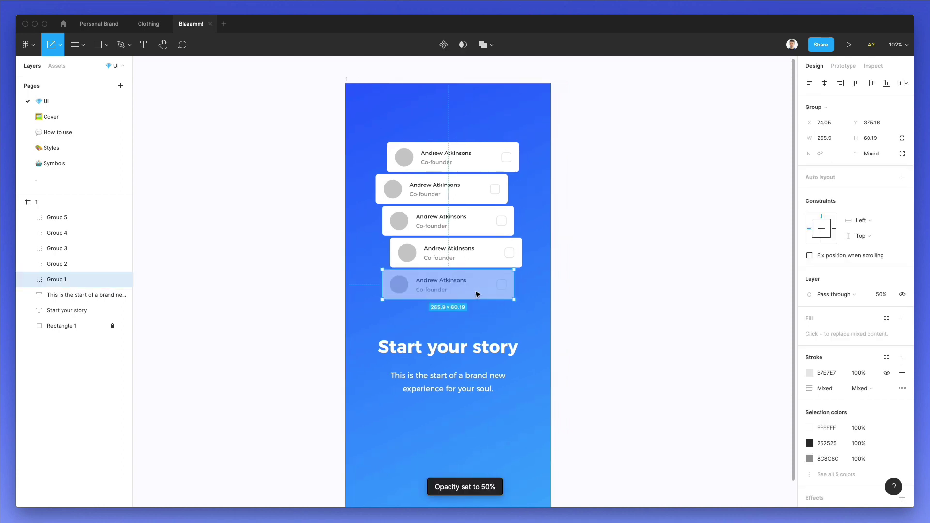
{"action": "left_click", "coordinate": [449, 256]}
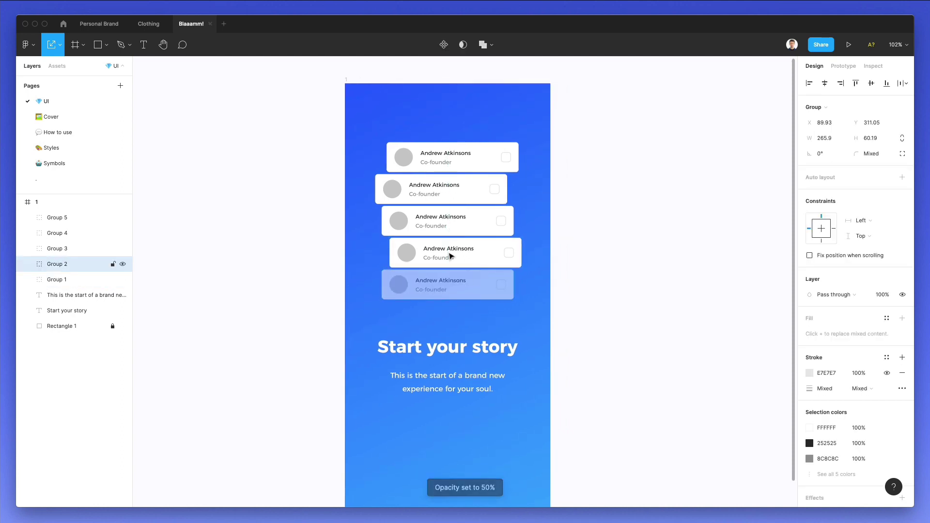
{"action": "key", "text": "7"}
{"action": "left_click", "coordinate": [462, 223]}
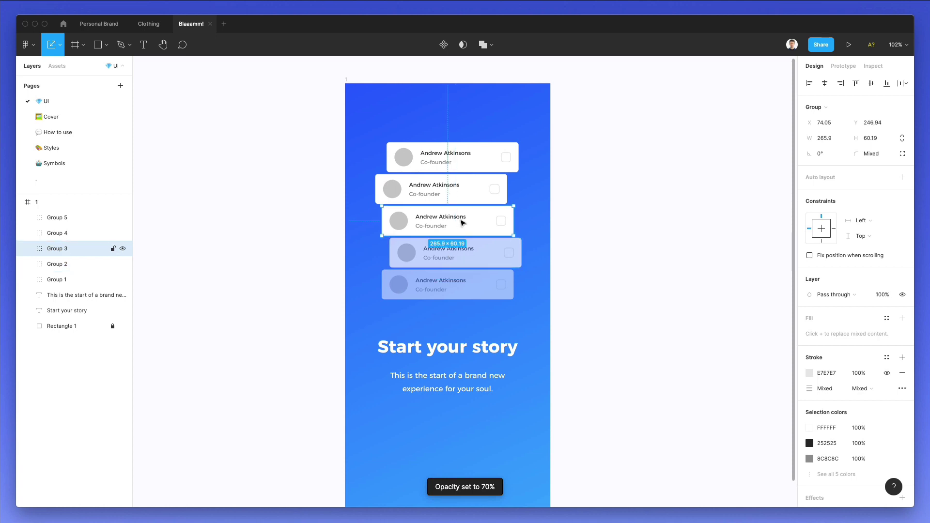
{"action": "key", "text": "9"}
{"action": "left_click", "coordinate": [636, 245]}
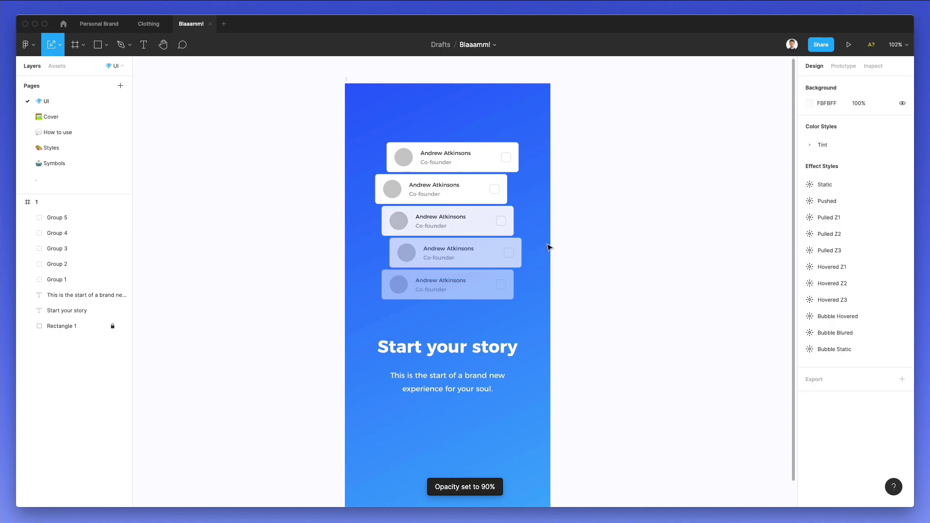
{"action": "scroll", "coordinate": [547, 247], "scroll_direction": "down", "scroll_amount": 3}
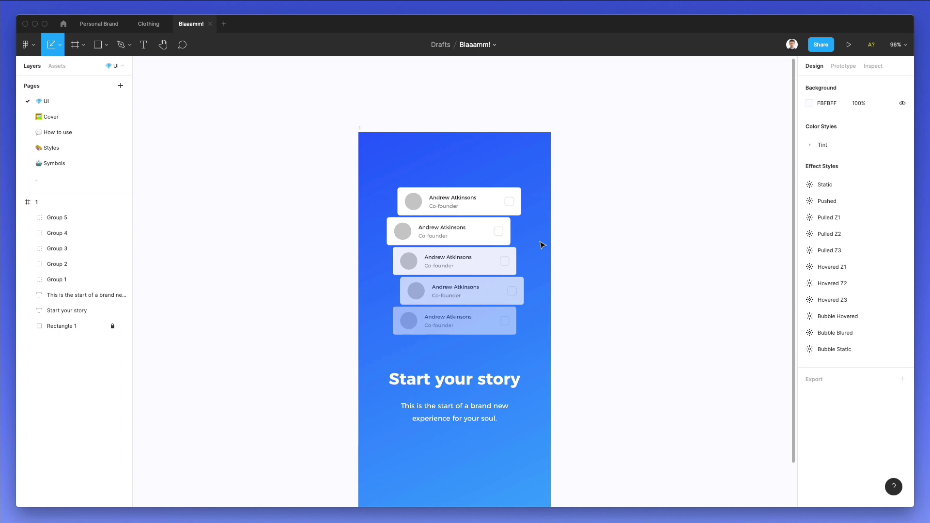
{"action": "scroll", "coordinate": [494, 216], "scroll_direction": "down", "scroll_amount": 2}
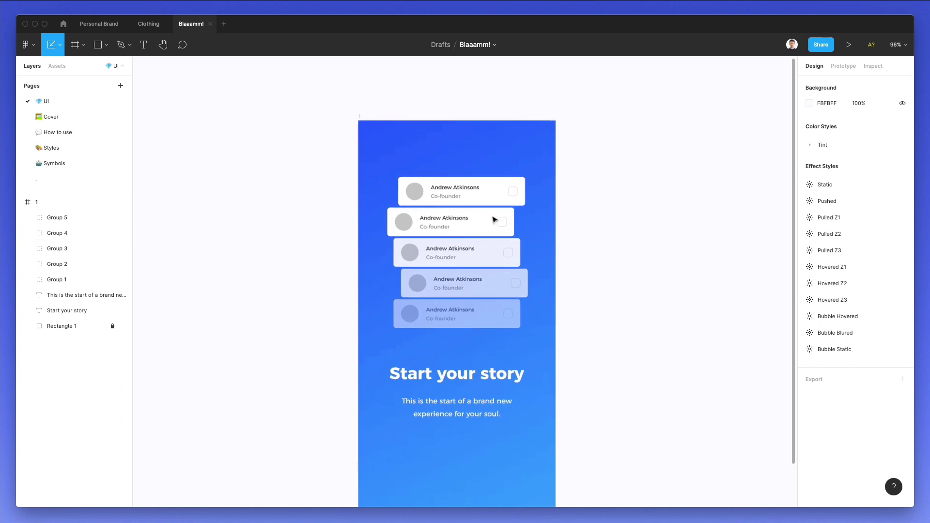
{"action": "scroll", "coordinate": [494, 219], "scroll_direction": "up", "scroll_amount": 3}
{"action": "left_click", "coordinate": [470, 188]}
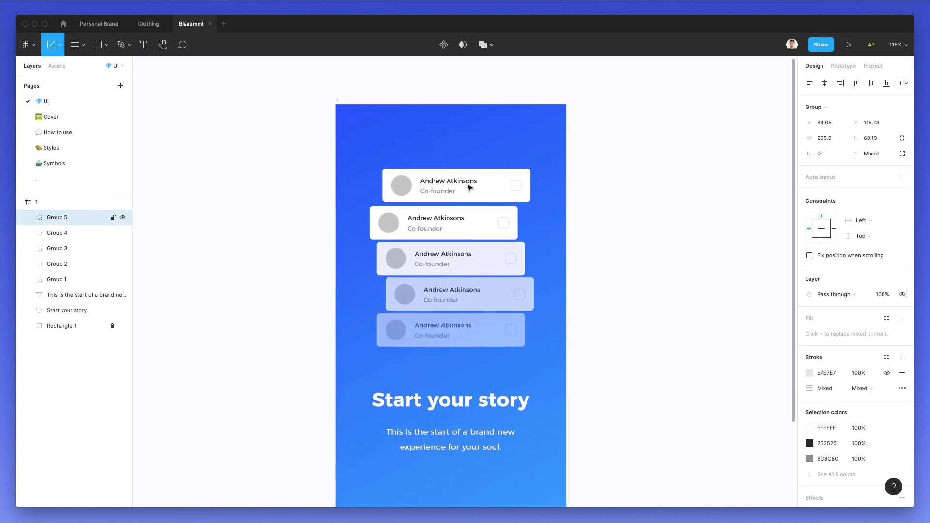
{"action": "left_click", "coordinate": [144, 113]}
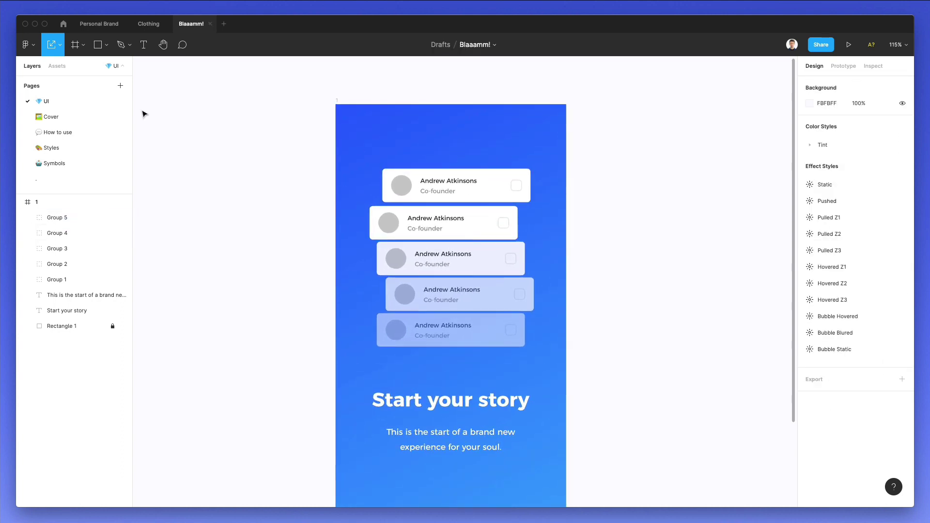
Launch the Unsplash plugin and search its portrait photos.
{"action": "left_click", "coordinate": [40, 46]}
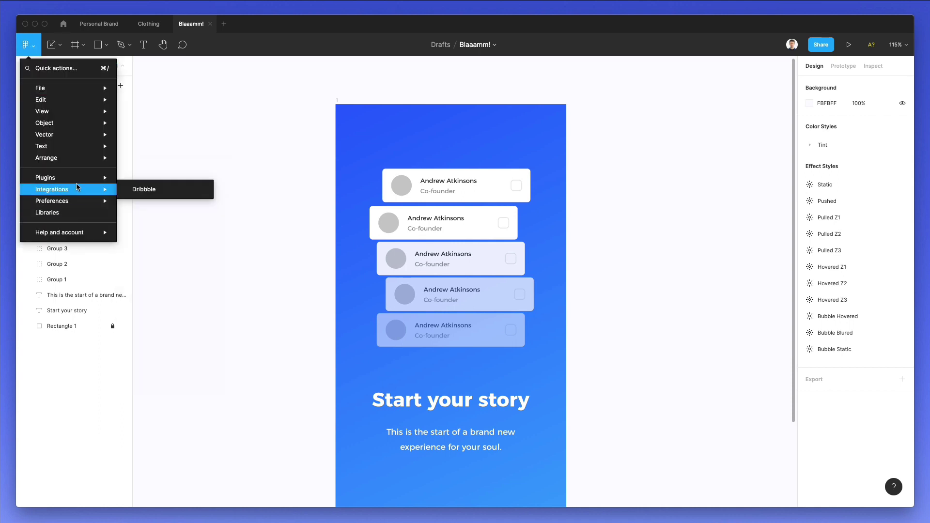
{"action": "mouse_move", "coordinate": [118, 177]}
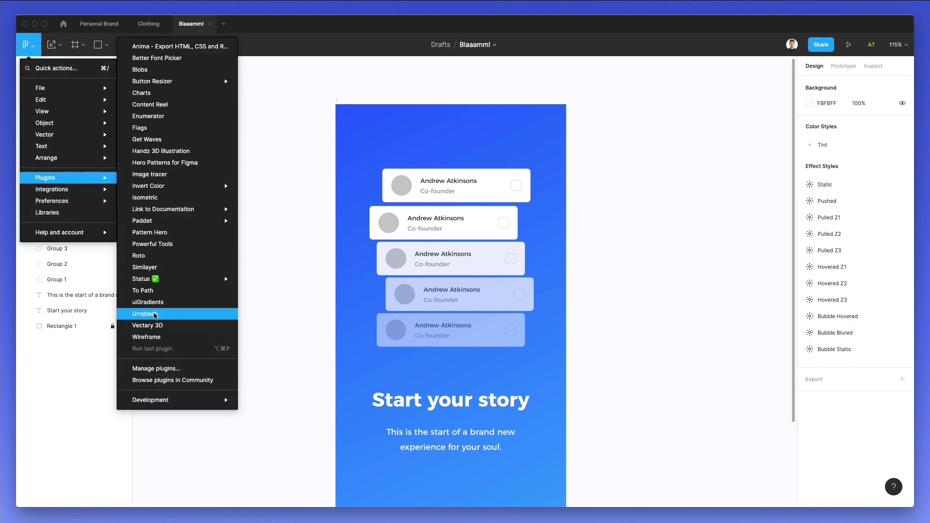
{"action": "left_click", "coordinate": [213, 313]}
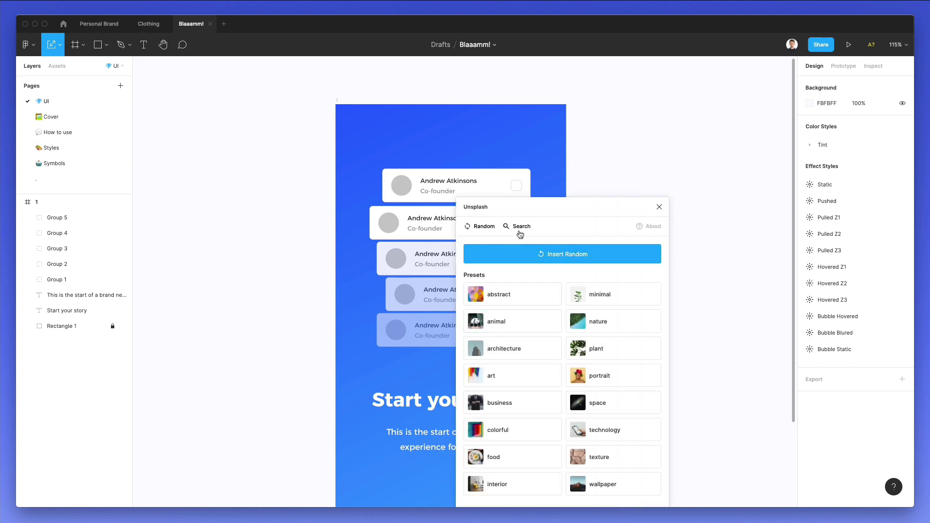
{"action": "left_click", "coordinate": [521, 228]}
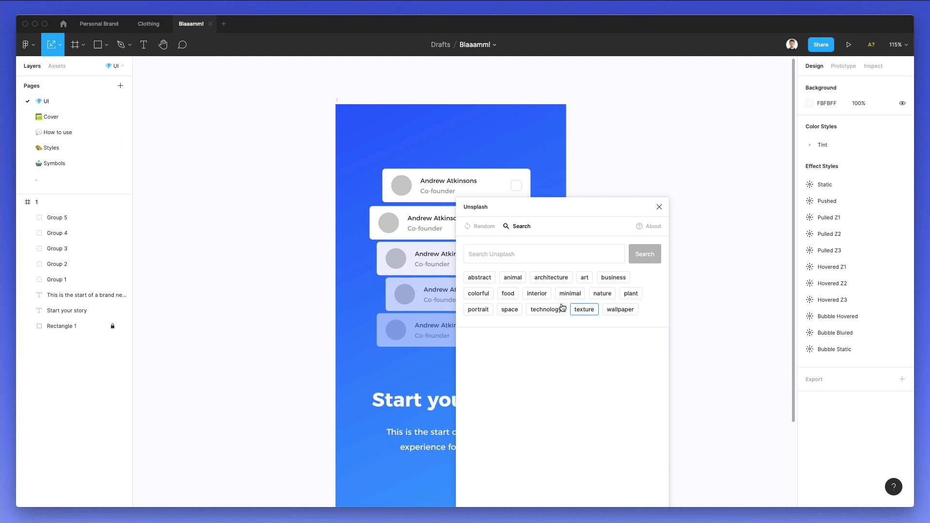
{"action": "left_click", "coordinate": [486, 314]}
{"action": "scroll", "coordinate": [329, 184], "scroll_direction": "right", "scroll_amount": 3}
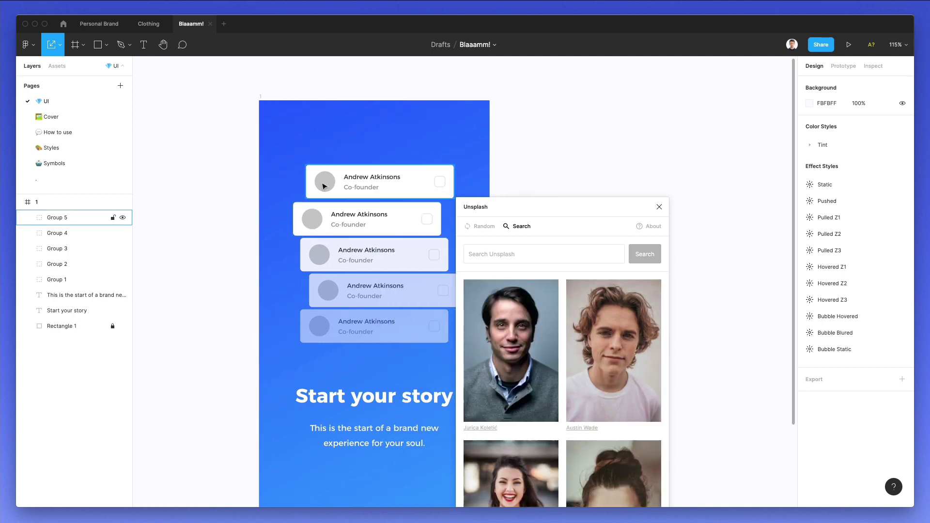
Fill the first card's avatar with a man's portrait and set its image fill to Crop.
{"action": "double_click", "coordinate": [329, 185]}
{"action": "left_click", "coordinate": [536, 333]}
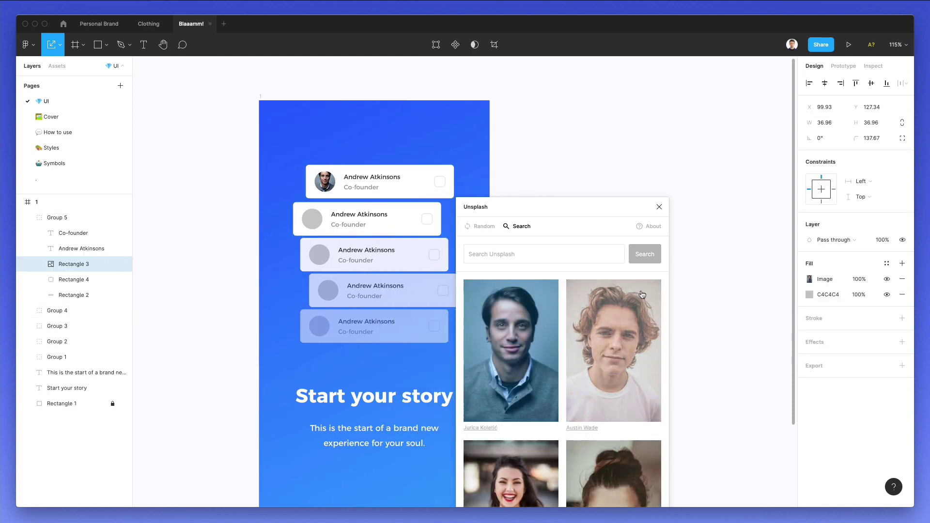
{"action": "left_click", "coordinate": [809, 280]}
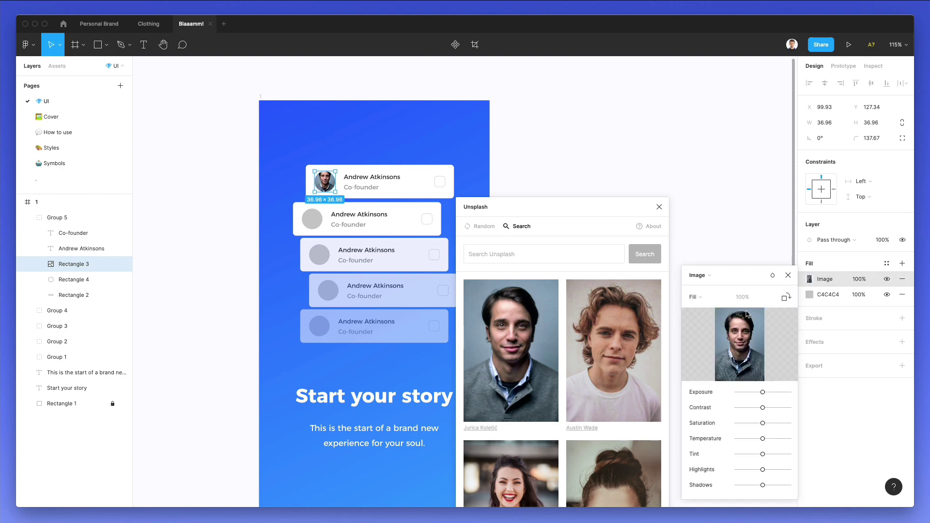
{"action": "left_click", "coordinate": [697, 297]}
{"action": "left_click", "coordinate": [716, 320]}
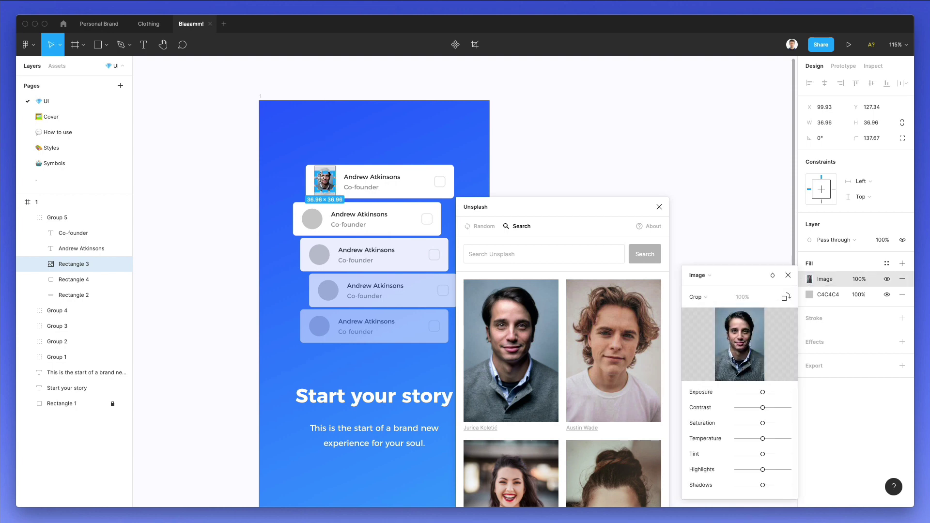
{"action": "scroll", "coordinate": [320, 177], "scroll_direction": "up", "scroll_amount": 5}
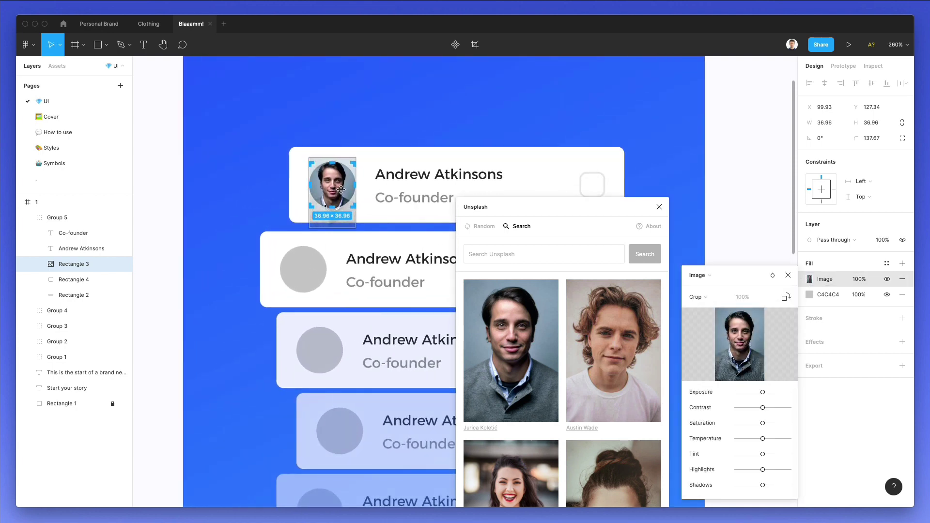
{"action": "key", "text": "Escape"}
Fill the second avatar with a curly-haired man and the third with the woman in red.
{"action": "double_click", "coordinate": [303, 268]}
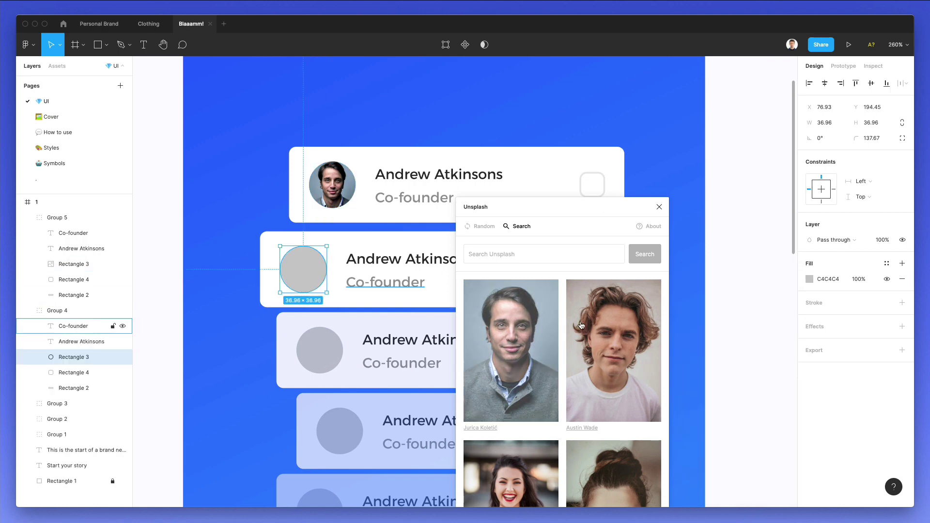
{"action": "scroll", "coordinate": [582, 326], "scroll_direction": "down", "scroll_amount": 3}
{"action": "left_click", "coordinate": [606, 301]}
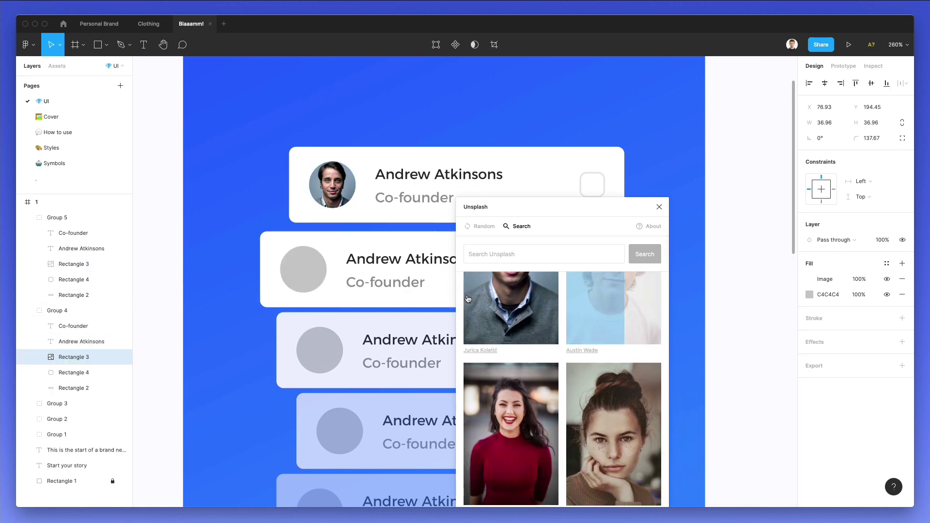
{"action": "double_click", "coordinate": [338, 344]}
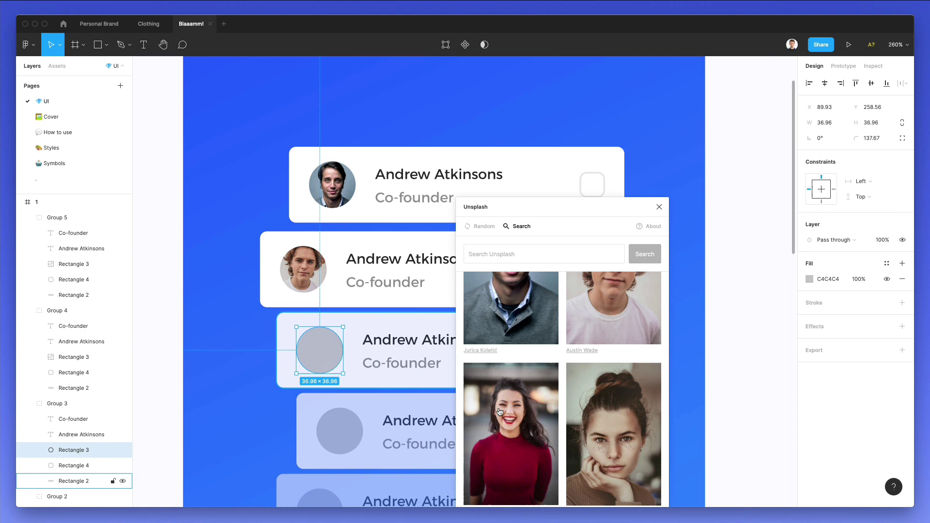
{"action": "left_click", "coordinate": [499, 406]}
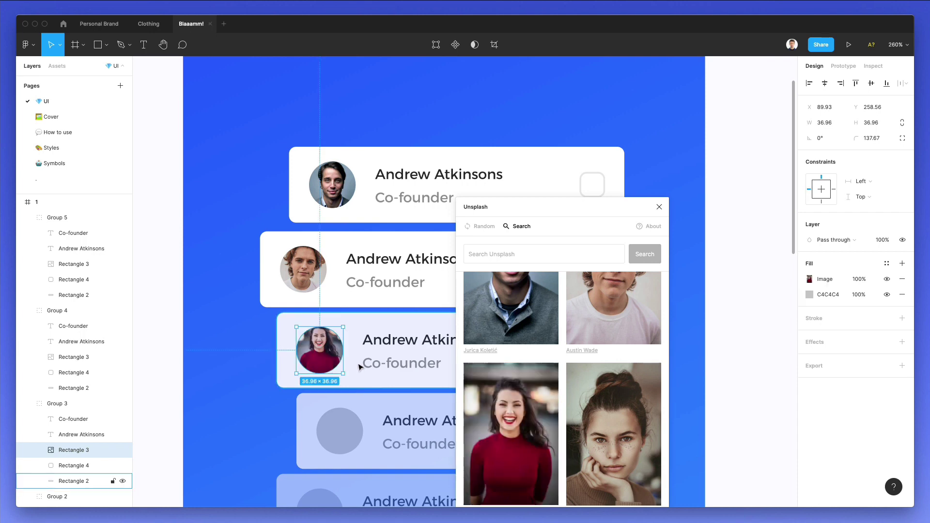
{"action": "scroll", "coordinate": [359, 368], "scroll_direction": "down", "scroll_amount": 2}
{"action": "scroll", "coordinate": [339, 334], "scroll_direction": "down", "scroll_amount": 3}
Set the third avatar's image to Crop and move the photo slightly lower.
{"action": "double_click", "coordinate": [338, 323]}
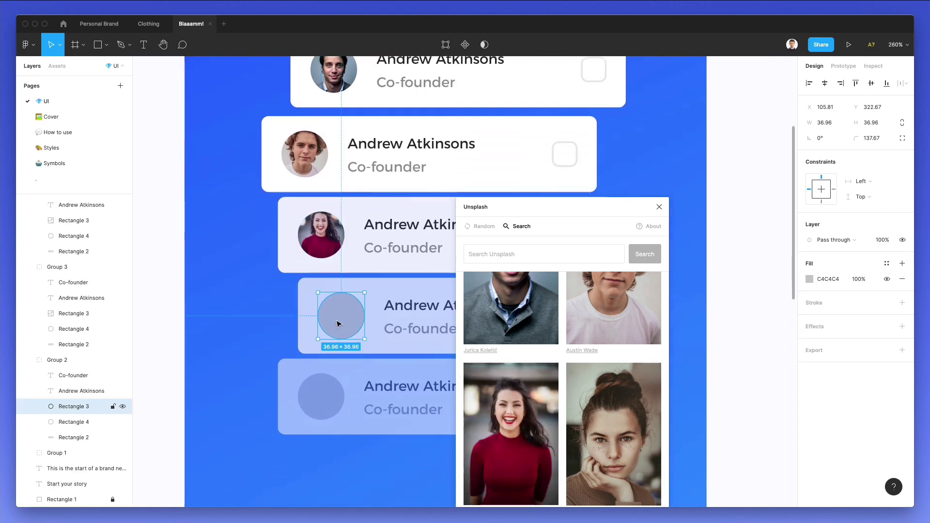
{"action": "left_click", "coordinate": [321, 235]}
{"action": "left_click", "coordinate": [808, 279]}
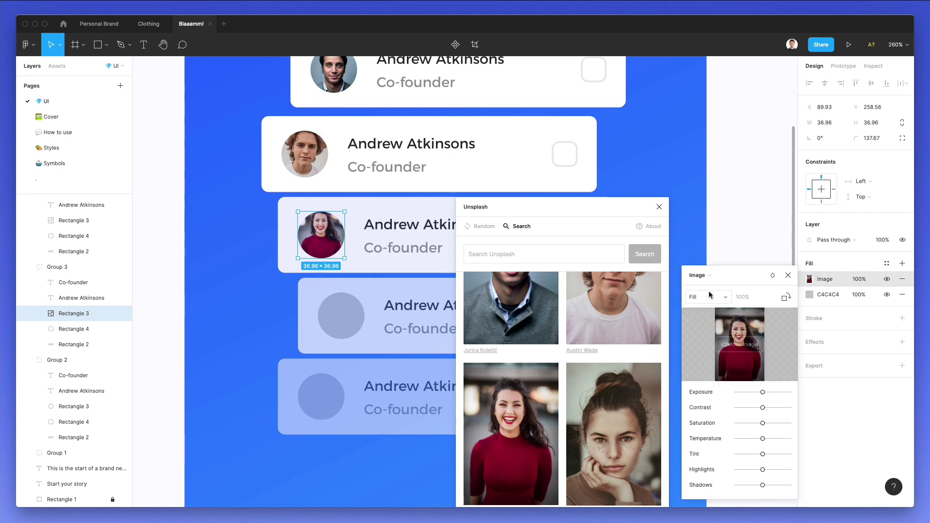
{"action": "left_click", "coordinate": [698, 297]}
{"action": "left_click", "coordinate": [708, 318]}
{"action": "left_click_drag", "start_coordinate": [327, 235], "coordinate": [324, 238]}
Fill the fourth avatar with a smiling man's portrait in Crop mode.
{"action": "left_click", "coordinate": [341, 316]}
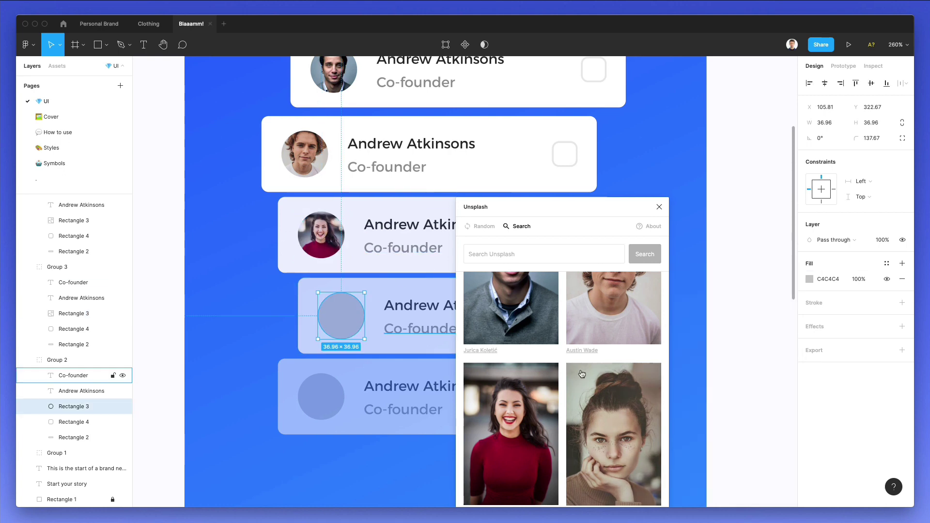
{"action": "scroll", "coordinate": [581, 372], "scroll_direction": "down", "scroll_amount": 5}
{"action": "scroll", "coordinate": [582, 372], "scroll_direction": "down", "scroll_amount": 2}
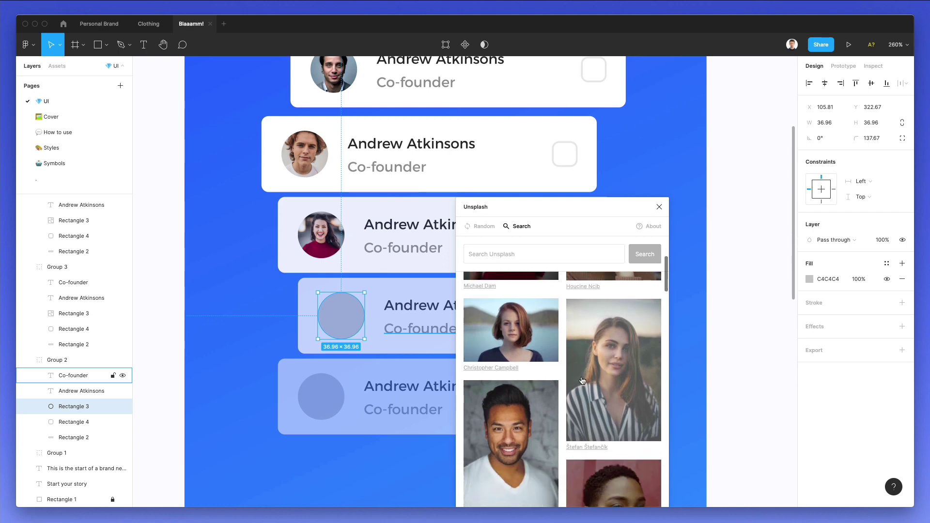
{"action": "scroll", "coordinate": [582, 378], "scroll_direction": "down", "scroll_amount": 3}
{"action": "scroll", "coordinate": [582, 381], "scroll_direction": "up", "scroll_amount": 1}
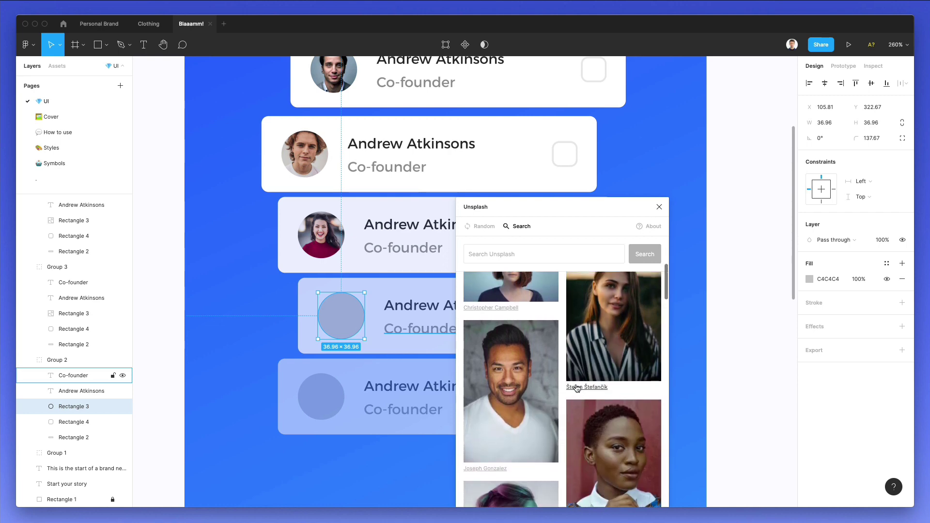
{"action": "left_click", "coordinate": [537, 383]}
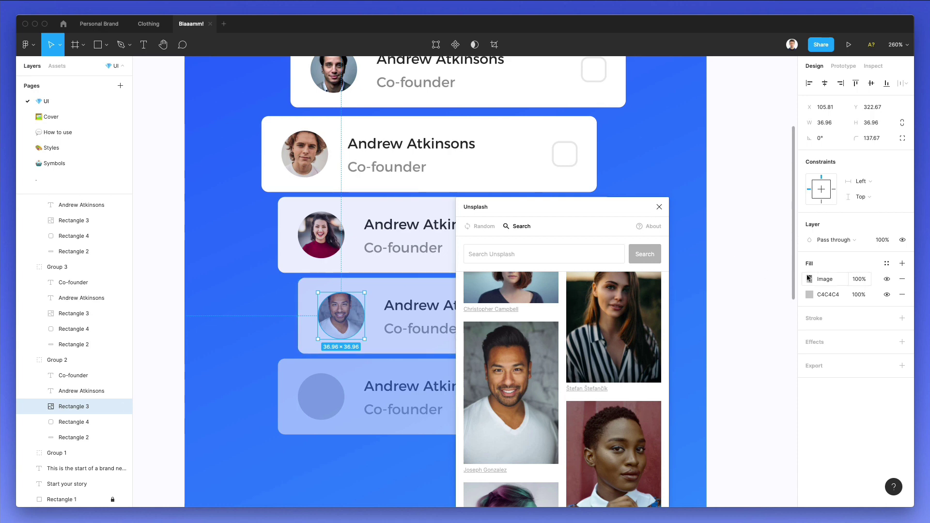
{"action": "left_click", "coordinate": [809, 278]}
{"action": "left_click", "coordinate": [708, 297]}
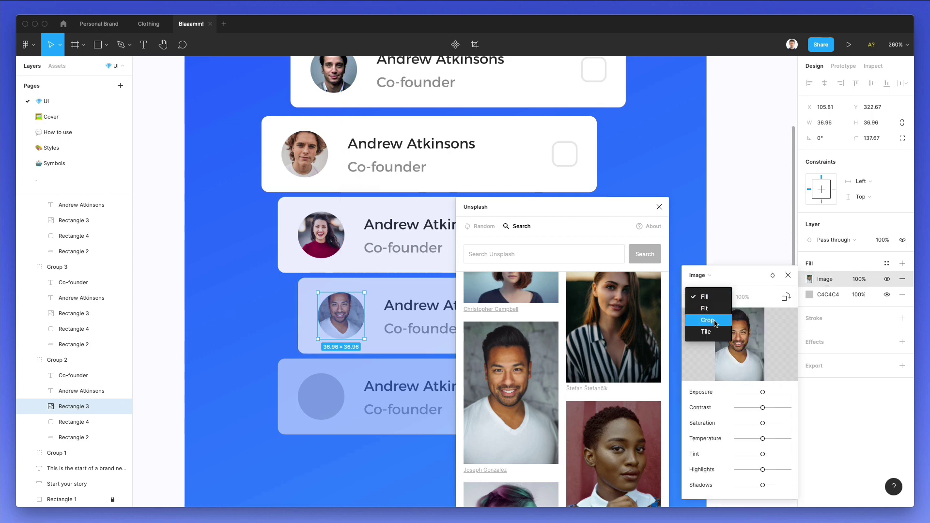
{"action": "left_click", "coordinate": [708, 321]}
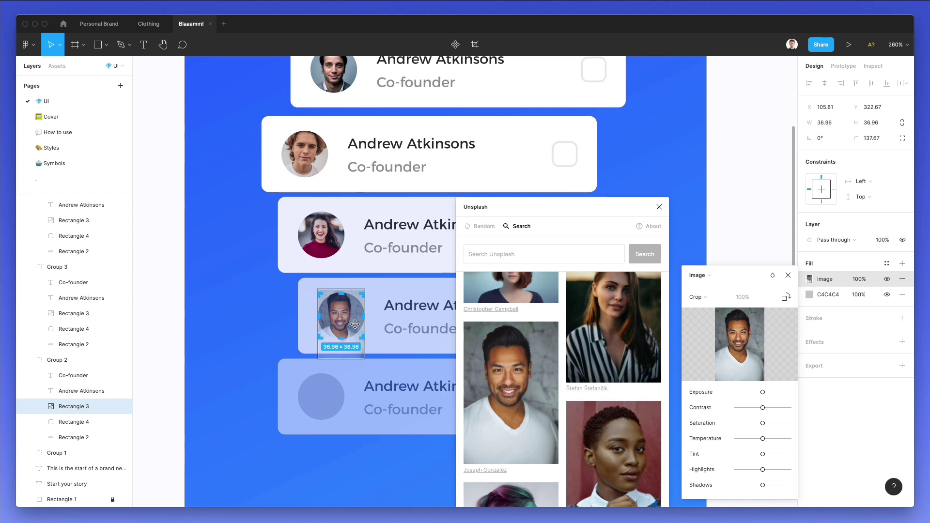
{"action": "key", "text": "Escape"}
Fill the fifth avatar with an older man's portrait, cropped with the photo moved lower.
{"action": "double_click", "coordinate": [322, 396]}
{"action": "scroll", "coordinate": [577, 393], "scroll_direction": "down", "scroll_amount": 1}
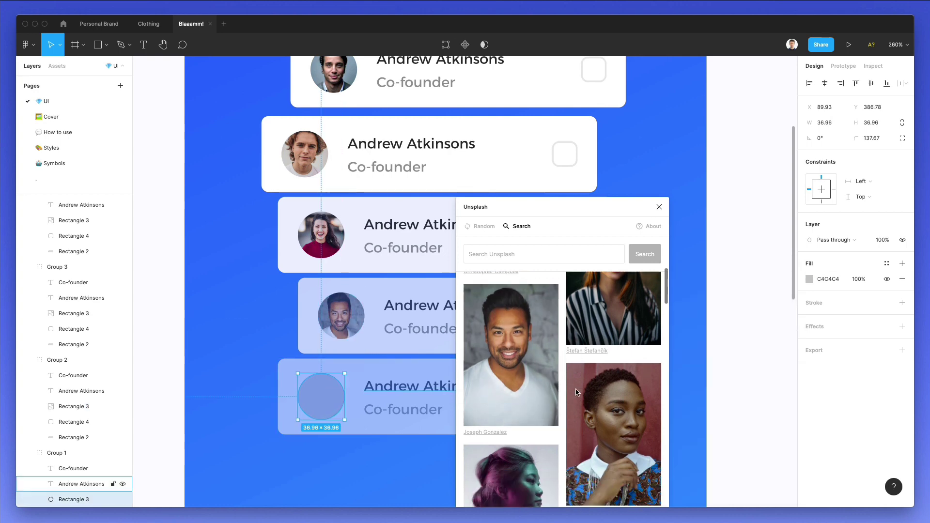
{"action": "scroll", "coordinate": [577, 392], "scroll_direction": "down", "scroll_amount": 10}
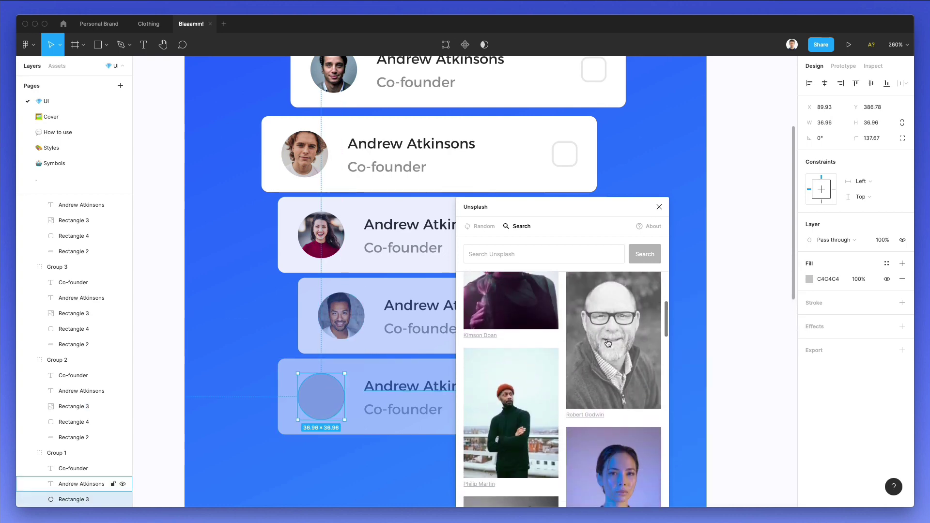
{"action": "left_click", "coordinate": [618, 361]}
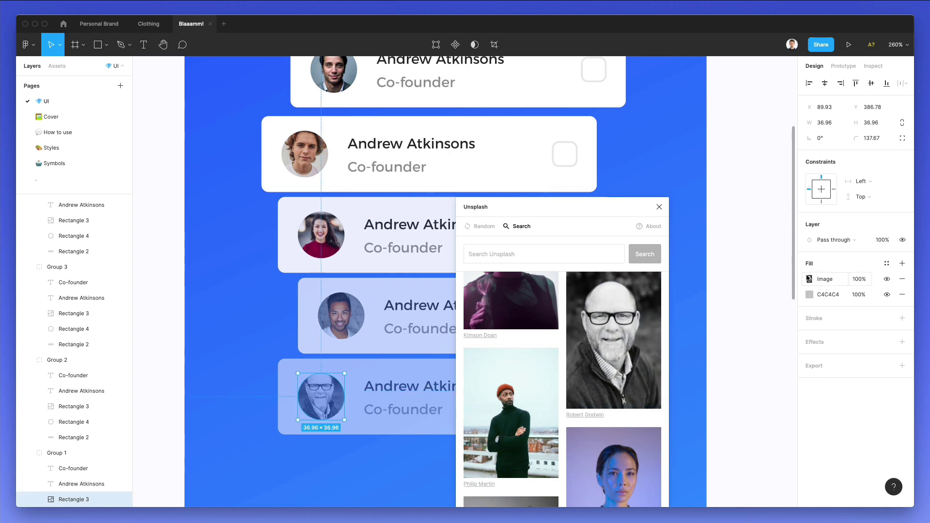
{"action": "left_click", "coordinate": [809, 279]}
{"action": "left_click", "coordinate": [695, 297]}
{"action": "left_click", "coordinate": [697, 318]}
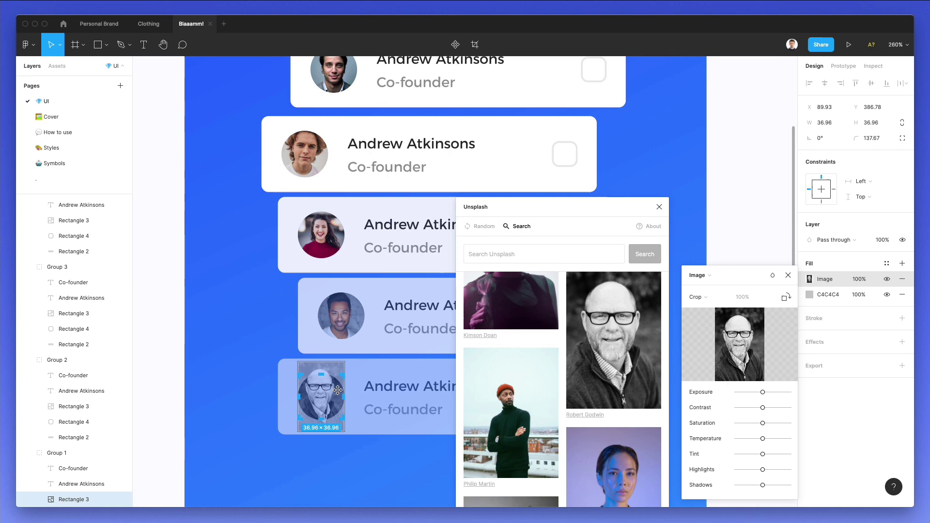
{"action": "left_click_drag", "start_coordinate": [337, 390], "coordinate": [334, 396]}
{"action": "key", "text": "Escape"}
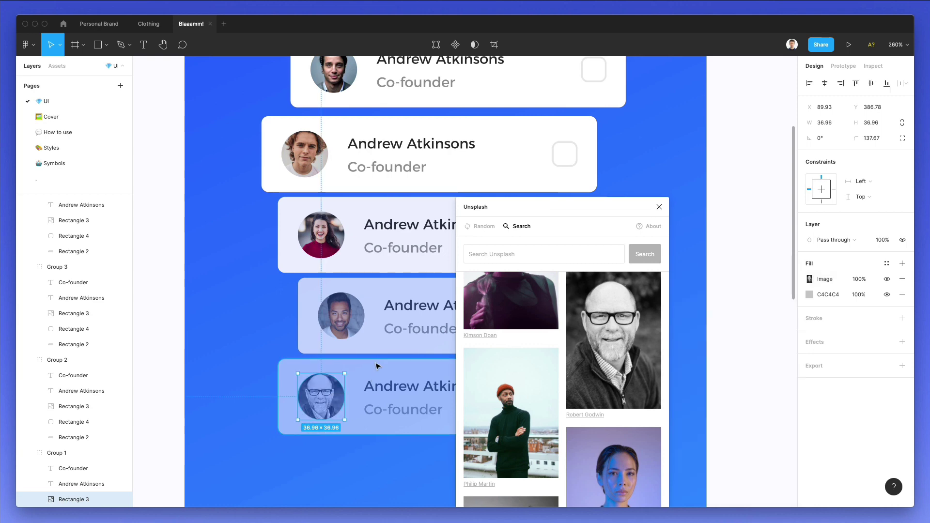
{"action": "scroll", "coordinate": [376, 364], "scroll_direction": "down", "scroll_amount": 5}
Close the Unsplash plugin and draw three small dots under the subtitle, grouped and centred.
{"action": "left_click", "coordinate": [290, 322]}
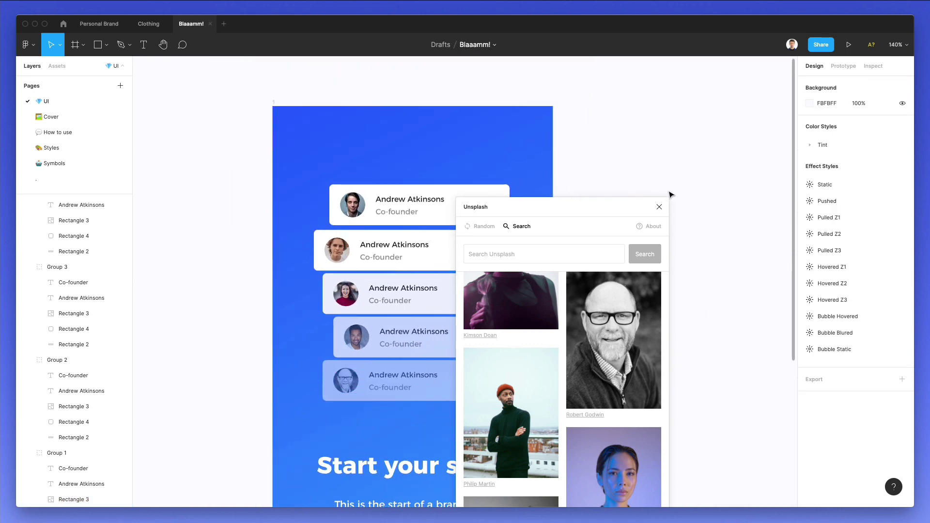
{"action": "left_click", "coordinate": [658, 207]}
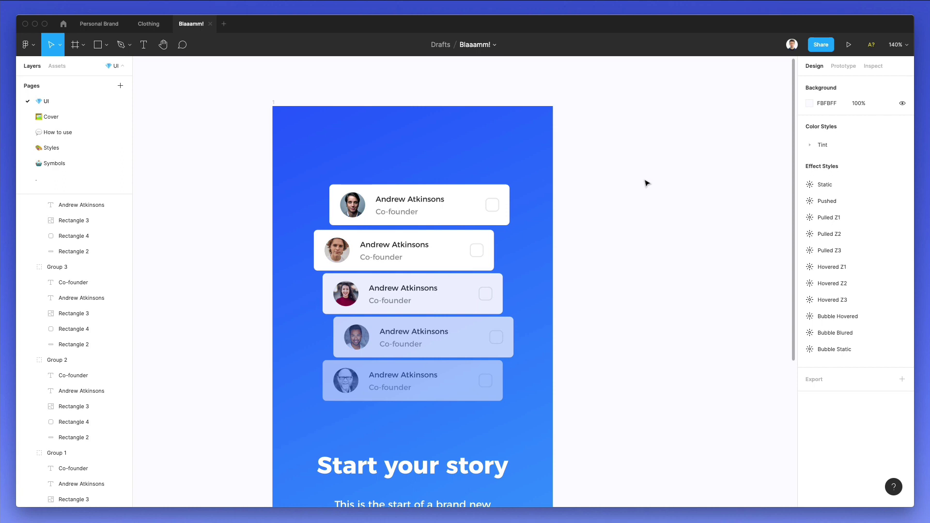
{"action": "scroll", "coordinate": [647, 183], "scroll_direction": "down", "scroll_amount": 3}
{"action": "scroll", "coordinate": [647, 183], "scroll_direction": "down", "scroll_amount": 3}
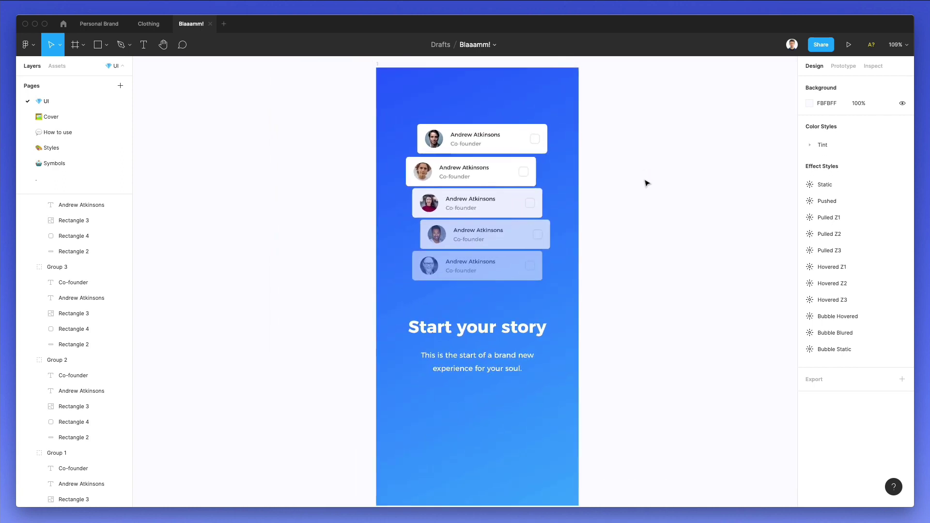
{"action": "scroll", "coordinate": [626, 197], "scroll_direction": "right", "scroll_amount": 2}
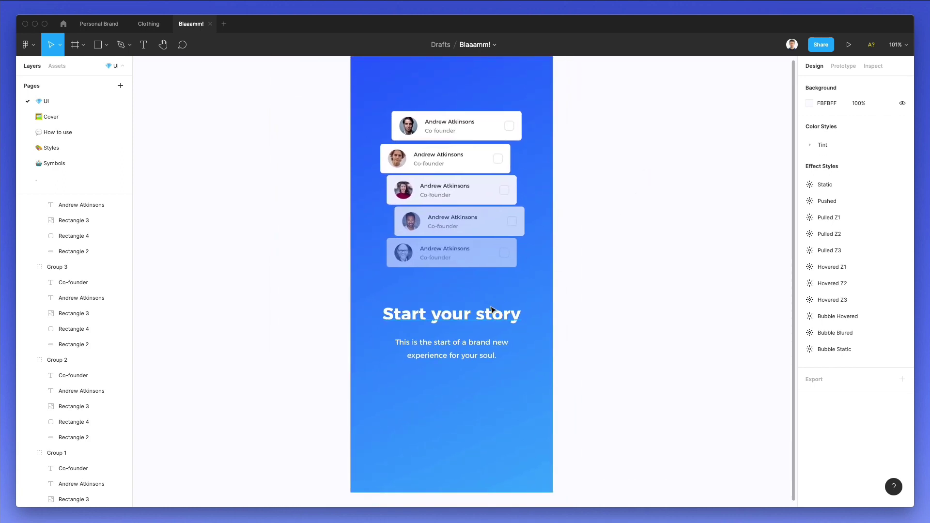
{"action": "key", "text": "o"}
{"action": "mouse_move", "coordinate": [402, 394]}
{"action": "left_mouse_down"}
{"action": "mouse_move", "coordinate": [422, 401]}
{"action": "mouse_move", "coordinate": [397, 406]}
{"action": "mouse_move", "coordinate": [491, 400]}
{"action": "left_mouse_up"}
{"action": "key", "text": "ctrl+d"}
{"action": "scroll", "coordinate": [397, 406], "scroll_direction": "up", "scroll_amount": 5}
{"action": "key", "text": "super+g"}
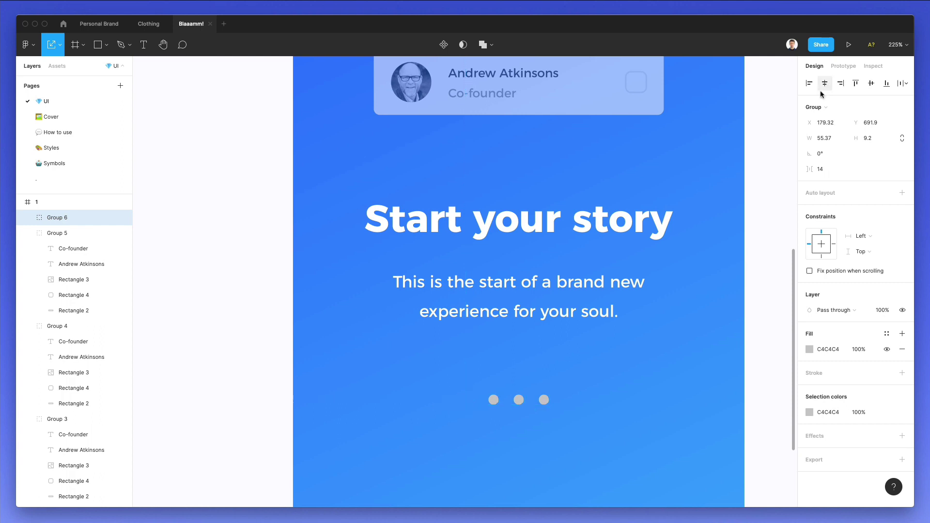
Set the second and third dots in the group to 50% opacity.
{"action": "left_click", "coordinate": [561, 382]}
{"action": "double_click", "coordinate": [496, 399]}
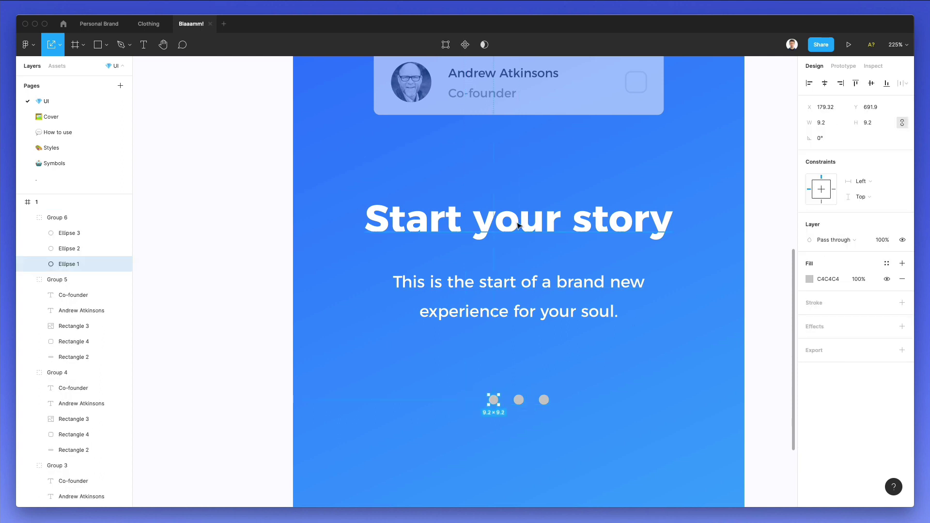
{"action": "left_click_drag", "start_coordinate": [516, 380], "coordinate": [552, 408]}
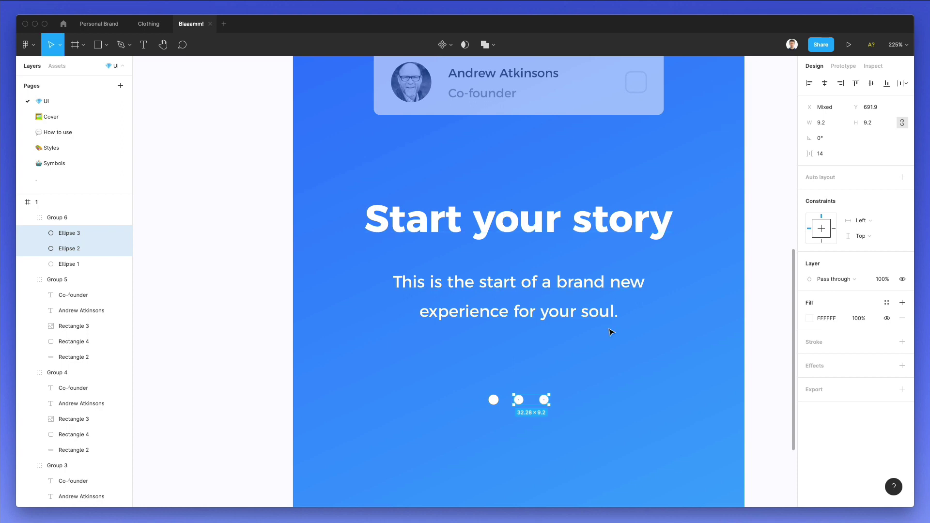
{"action": "key", "text": "5"}
{"action": "left_click", "coordinate": [606, 374]}
{"action": "scroll", "coordinate": [606, 374], "scroll_direction": "down", "scroll_amount": 2}
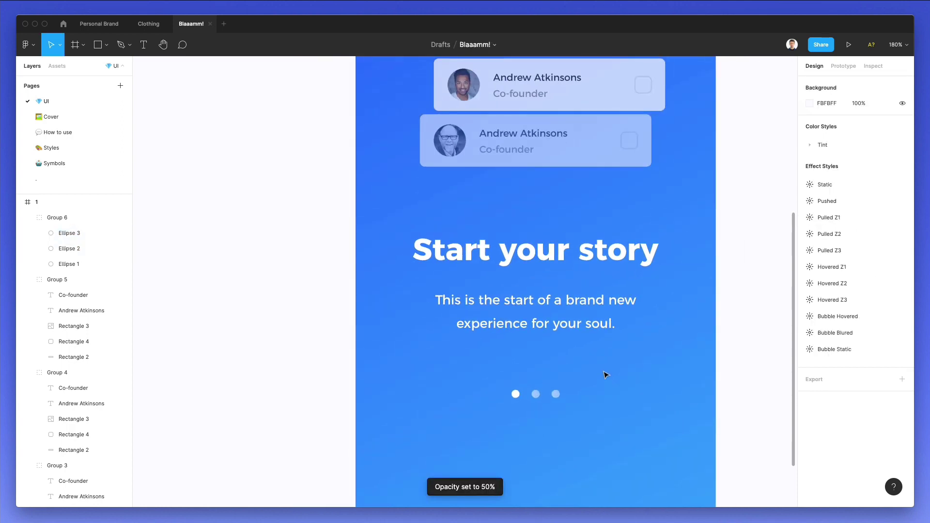
{"action": "scroll", "coordinate": [605, 375], "scroll_direction": "down", "scroll_amount": 3}
{"action": "scroll", "coordinate": [606, 375], "scroll_direction": "right", "scroll_amount": 2}
{"action": "scroll", "coordinate": [605, 374], "scroll_direction": "down", "scroll_amount": 2}
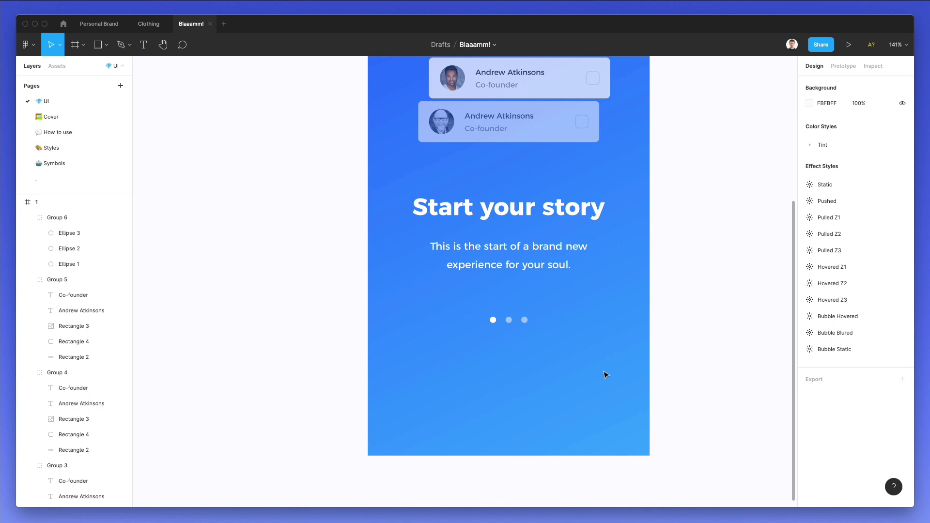
Draw a horizontally centred button rectangle below the dots with corner radius 7.
{"action": "key", "text": "r"}
{"action": "mouse_move", "coordinate": [419, 350]}
{"action": "left_mouse_down"}
{"action": "mouse_move", "coordinate": [633, 399]}
{"action": "mouse_move", "coordinate": [647, 390]}
{"action": "left_mouse_up"}
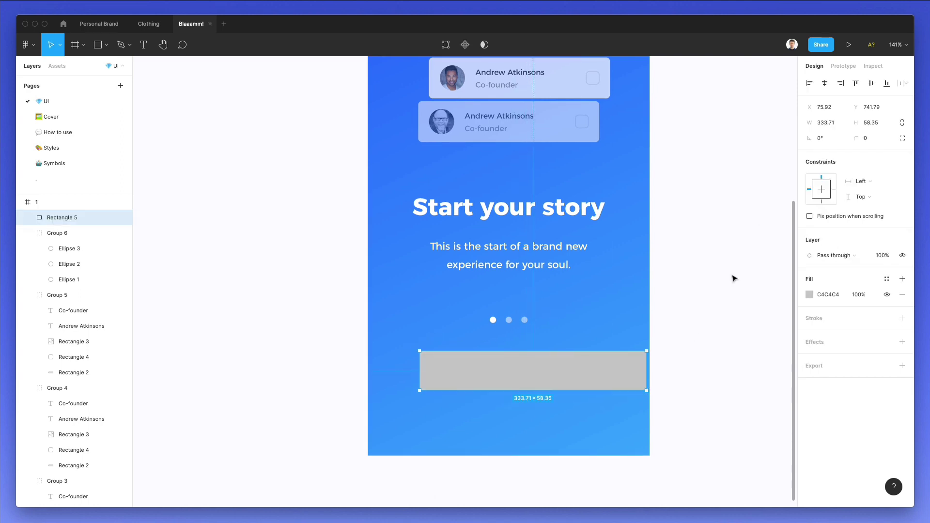
{"action": "left_click", "coordinate": [825, 83]}
{"action": "left_click_drag", "start_coordinate": [570, 364], "coordinate": [568, 383]}
{"action": "left_click_drag", "start_coordinate": [857, 139], "coordinate": [860, 140]}
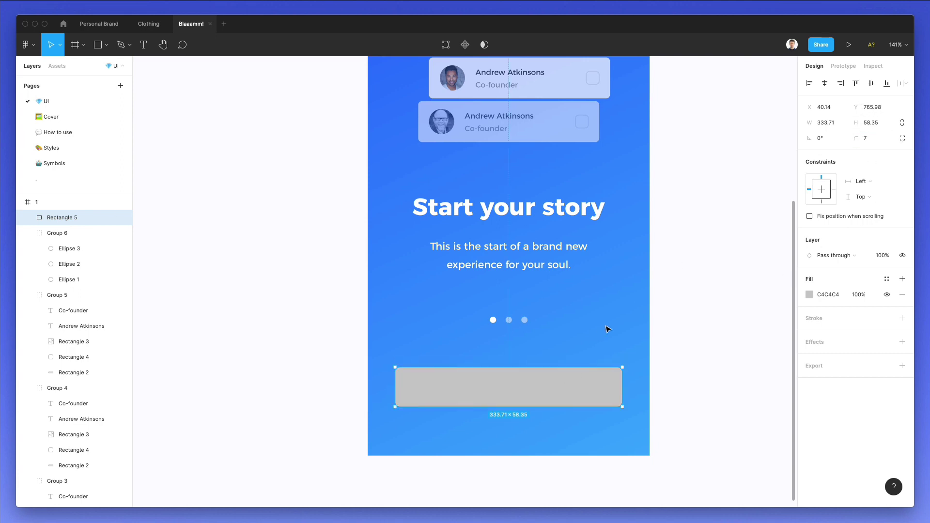
{"action": "left_click", "coordinate": [517, 260]}
Duplicate the subtitle as a Bold 'Continue' label on the button.
{"action": "left_click", "coordinate": [511, 245]}
{"action": "double_click", "coordinate": [505, 262]}
{"action": "left_click_drag", "start_coordinate": [506, 262], "coordinate": [507, 381]}
{"action": "key", "text": "Return"}
{"action": "type", "text": "c"}
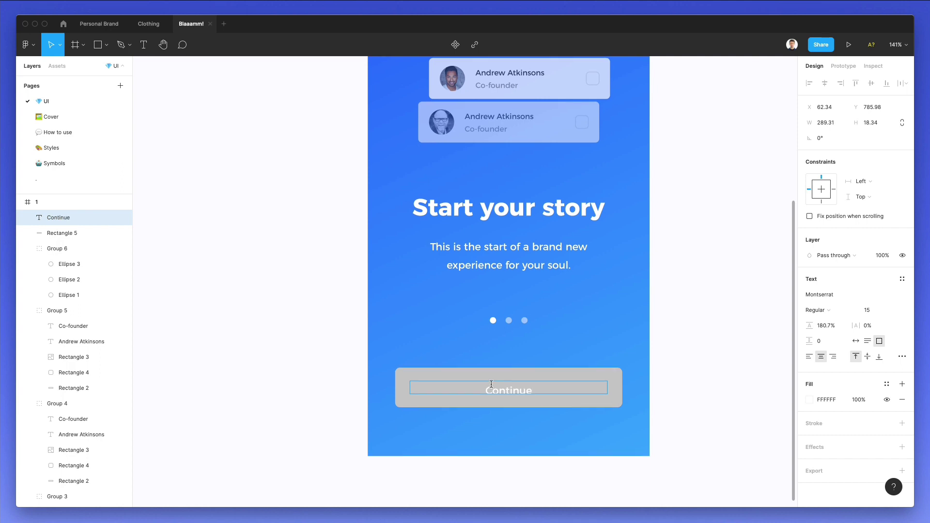
{"action": "key", "text": "Escape"}
{"action": "key", "text": "Up"}
{"action": "key", "text": "Up"}
{"action": "key", "text": "Up"}
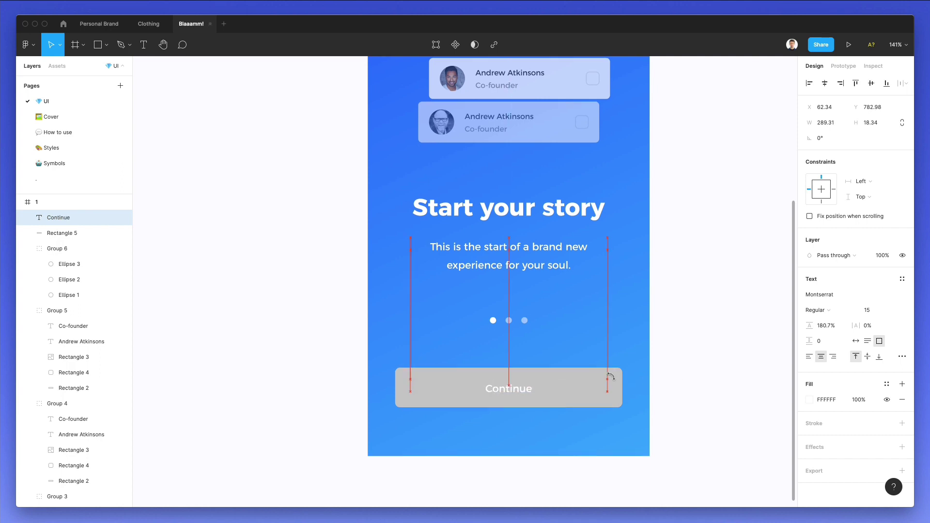
{"action": "left_click", "coordinate": [814, 310]}
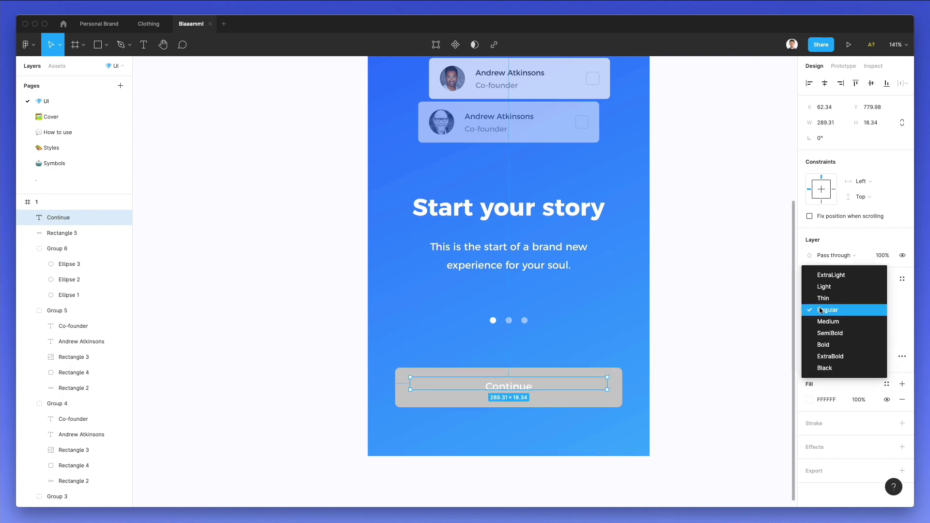
{"action": "left_click", "coordinate": [825, 343]}
Give the button rectangle a yellow FFB800 fill.
{"action": "left_click", "coordinate": [617, 388]}
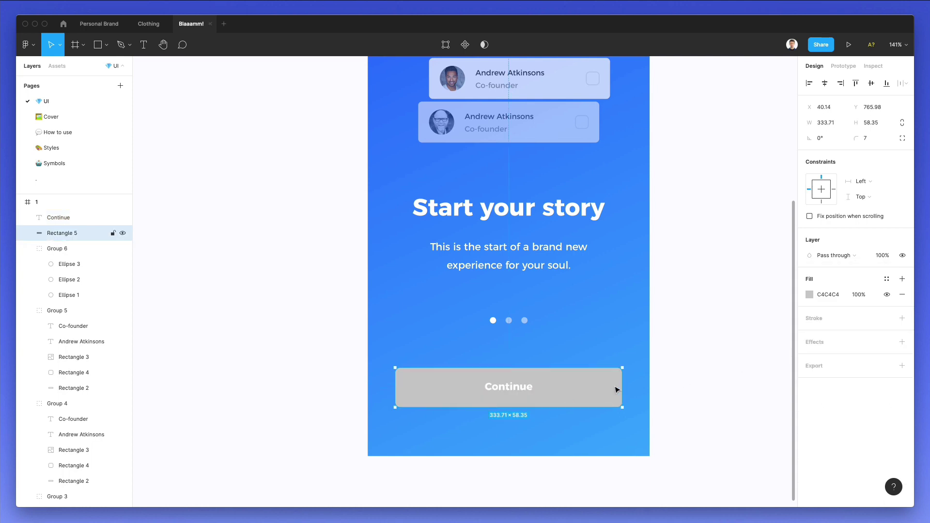
{"action": "left_click", "coordinate": [808, 294]}
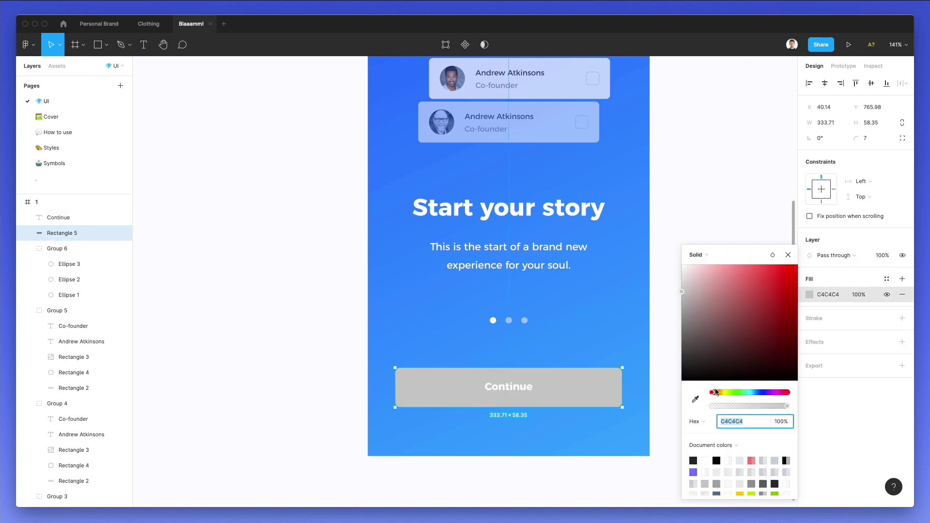
{"action": "left_click_drag", "start_coordinate": [718, 393], "coordinate": [720, 394]}
{"action": "left_click", "coordinate": [797, 266]}
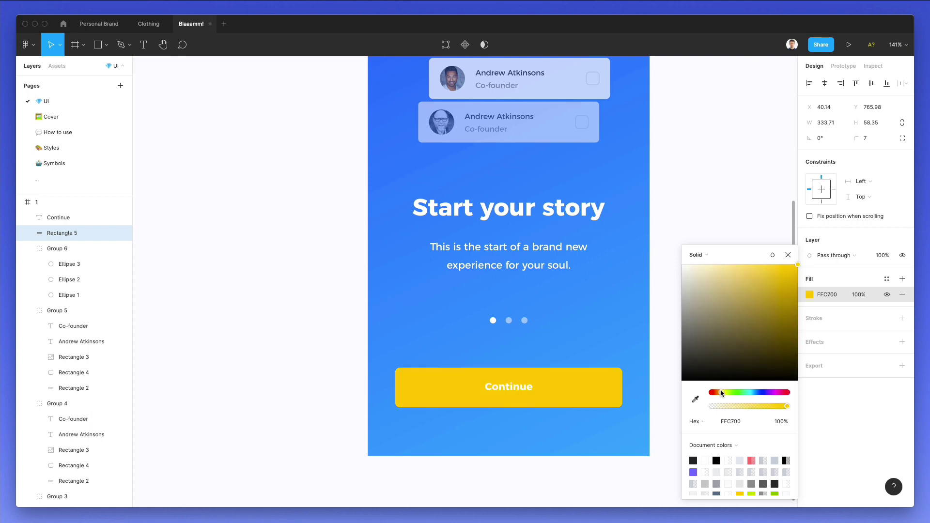
{"action": "left_click", "coordinate": [696, 255]}
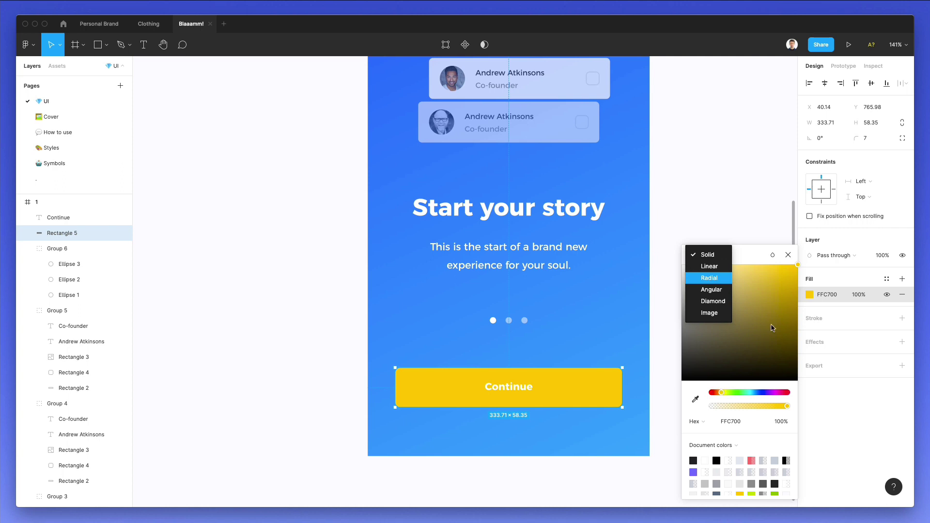
{"action": "left_click", "coordinate": [718, 391]}
{"action": "left_click", "coordinate": [719, 393]}
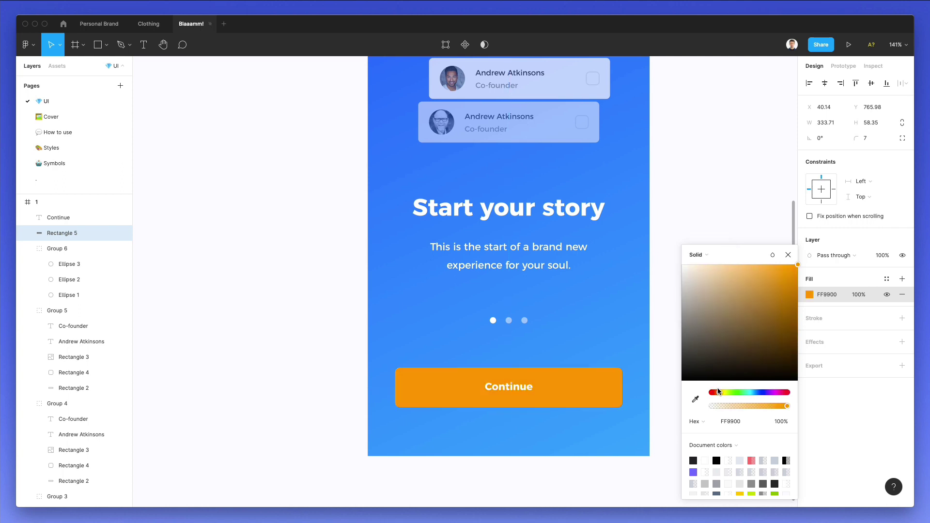
{"action": "left_click_drag", "start_coordinate": [719, 391], "coordinate": [719, 392]}
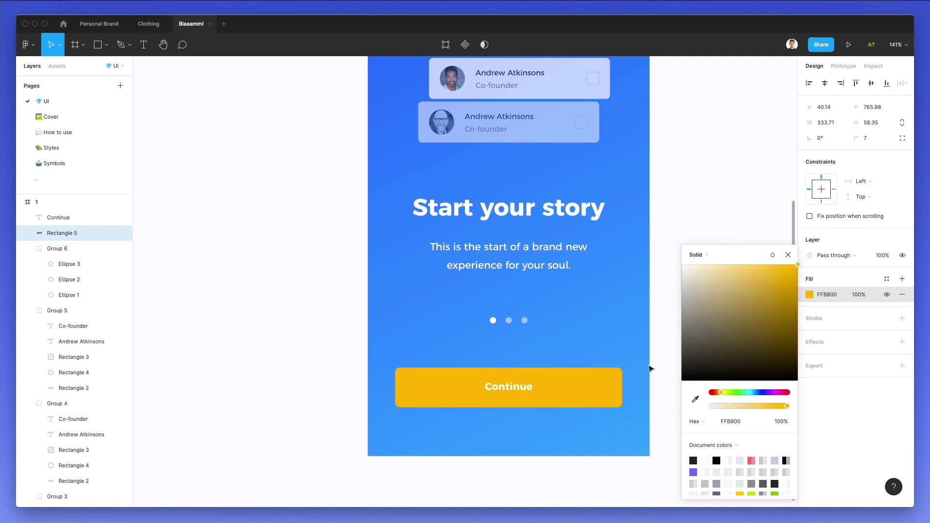
{"action": "scroll", "coordinate": [651, 369], "scroll_direction": "down", "scroll_amount": 5}
{"action": "left_click", "coordinate": [628, 364]}
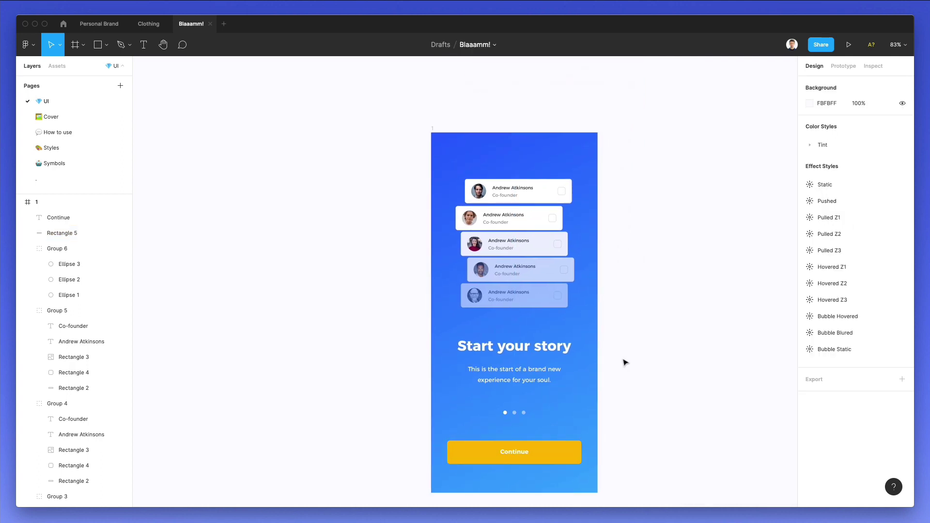
{"action": "scroll", "coordinate": [625, 363], "scroll_direction": "right", "scroll_amount": 3}
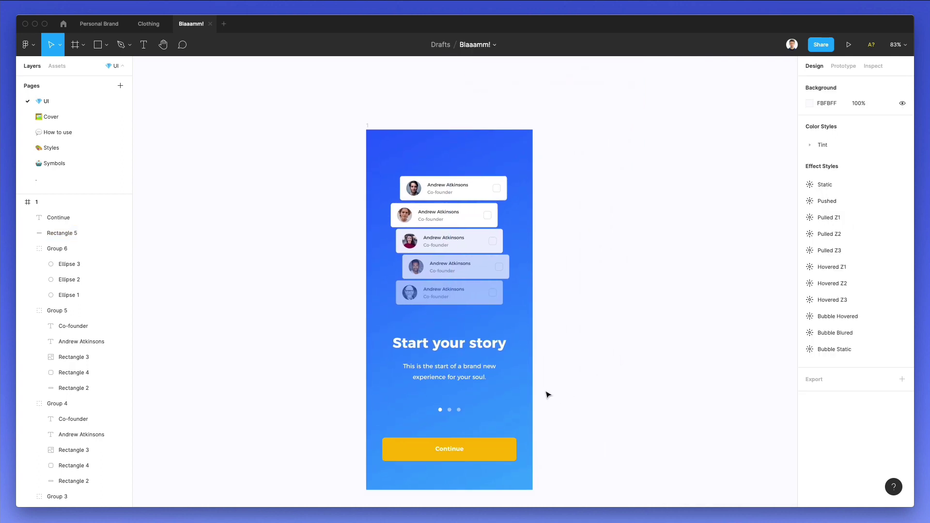
{"action": "scroll", "coordinate": [548, 397], "scroll_direction": "down", "scroll_amount": 1}
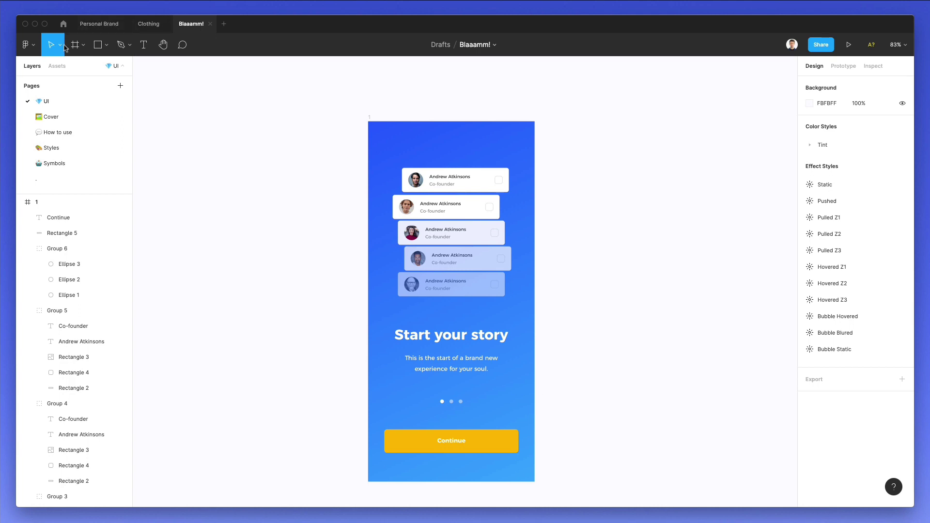
Draw a Pen curve from the frame's top-left corner to its right edge.
{"action": "left_click", "coordinate": [122, 44]}
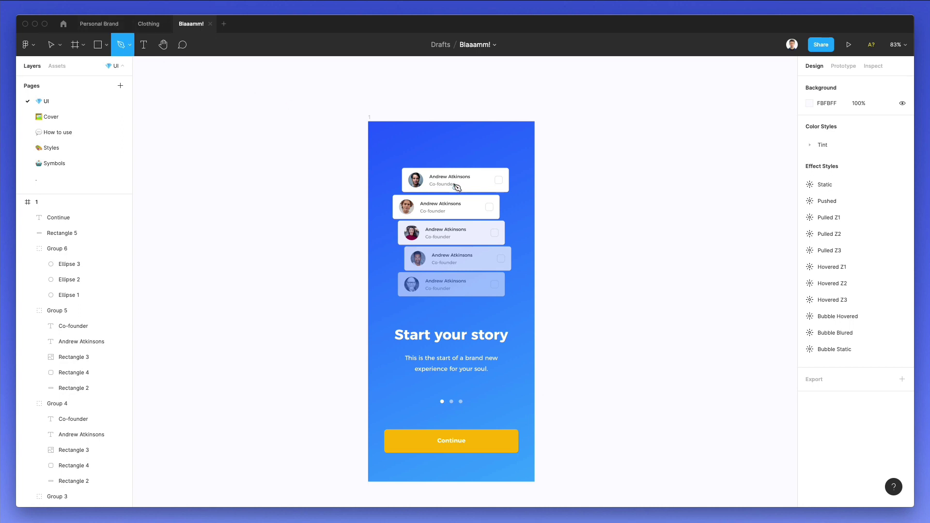
{"action": "left_click_drag", "start_coordinate": [374, 123], "coordinate": [399, 122]}
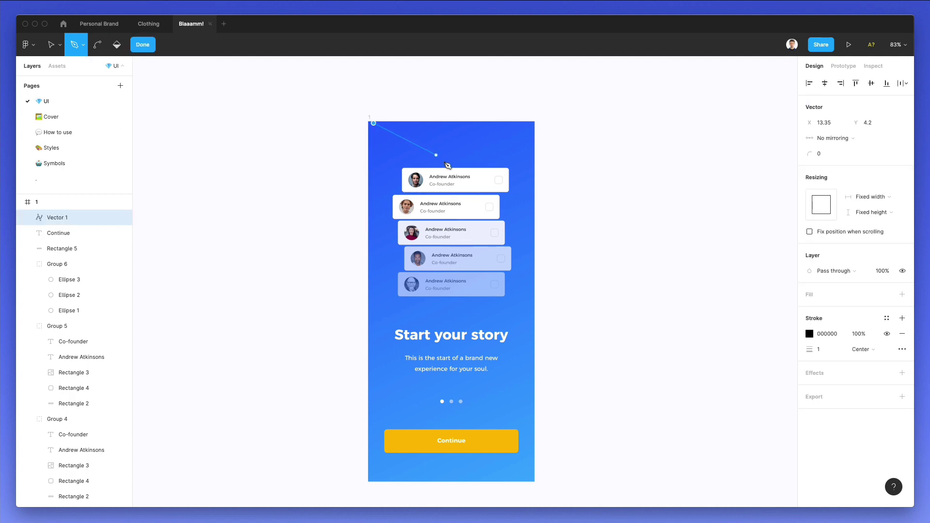
{"action": "left_click_drag", "start_coordinate": [463, 187], "coordinate": [479, 257]}
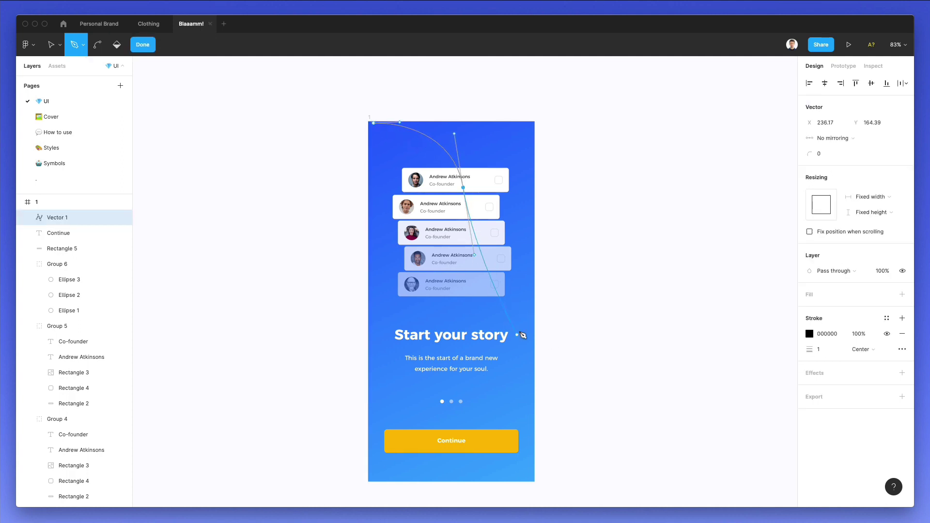
{"action": "left_click_drag", "start_coordinate": [533, 332], "coordinate": [602, 332]}
{"action": "key", "text": "Escape"}
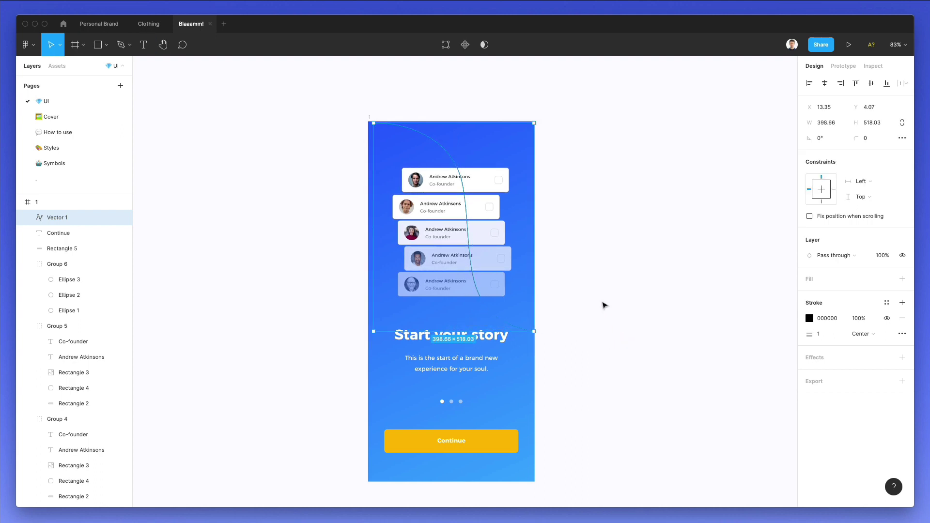
Give the curve a 3-weight white FFFFFF stroke.
{"action": "type", "text": "3"}
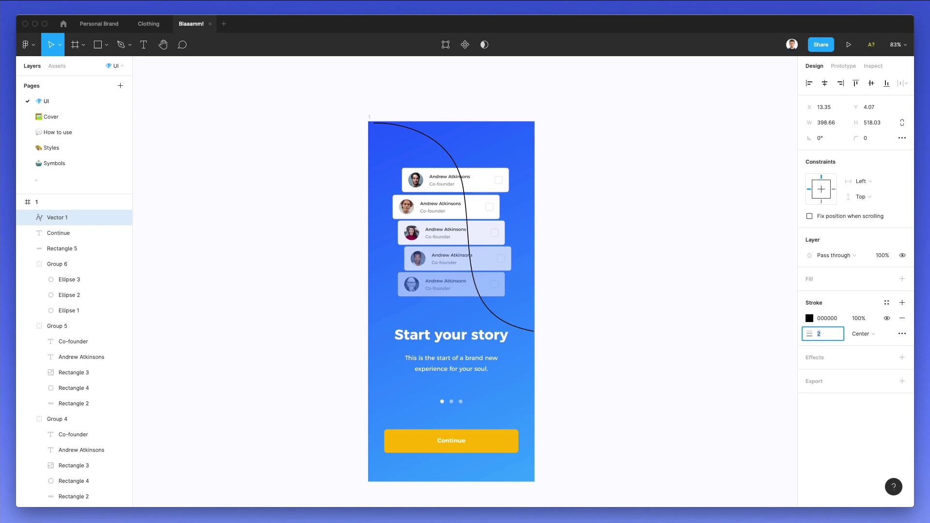
{"action": "key", "text": "Return"}
{"action": "left_click", "coordinate": [809, 318]}
{"action": "type", "text": "FFFFFF"}
{"action": "key", "text": "Return"}
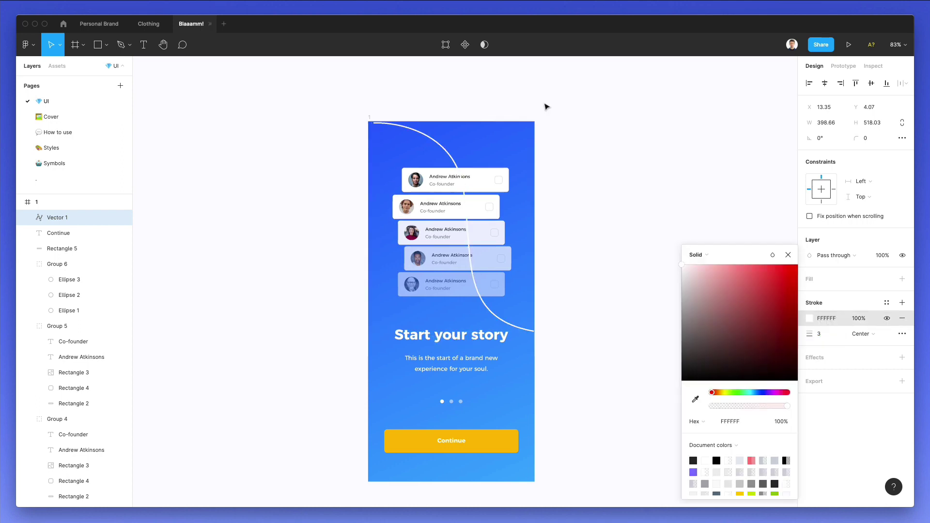
{"action": "left_click", "coordinate": [833, 344]}
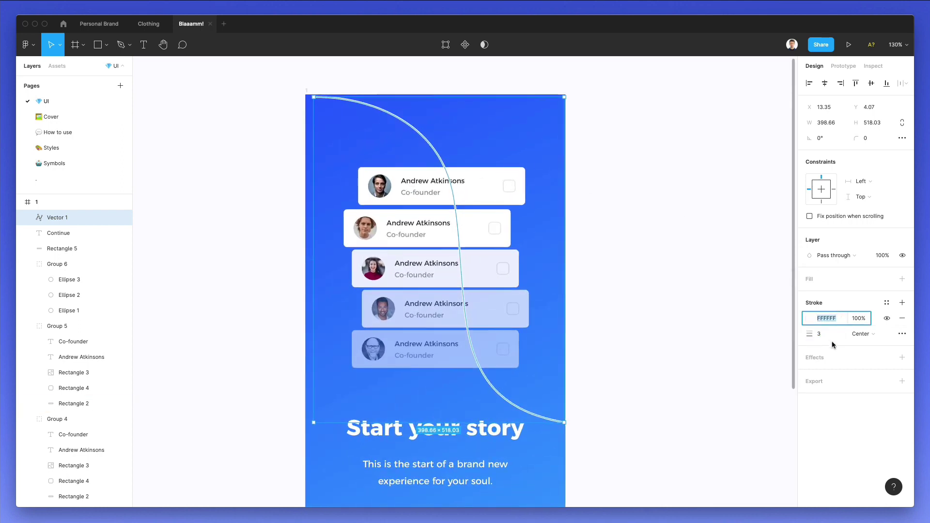
Set the stroke's dash pattern to 6, 6 in the advanced stroke settings.
{"action": "left_click", "coordinate": [902, 334]}
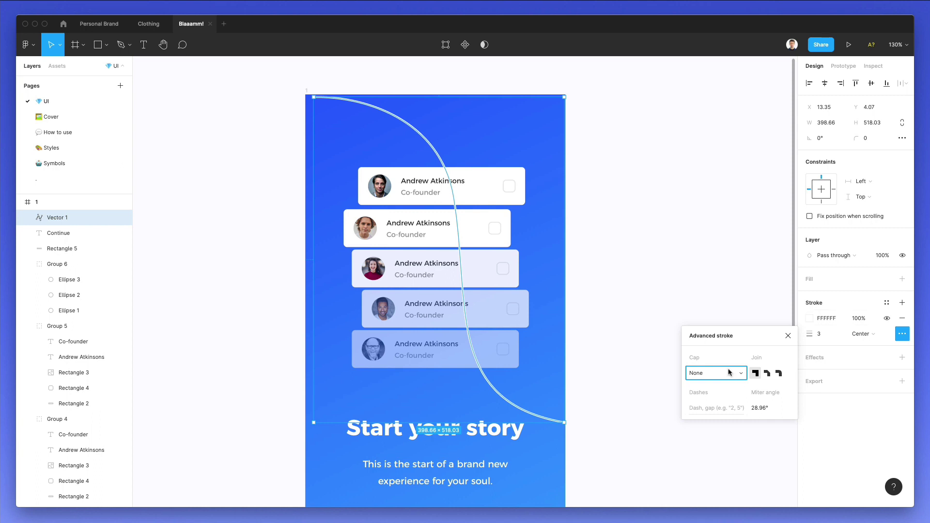
{"action": "left_click", "coordinate": [717, 408]}
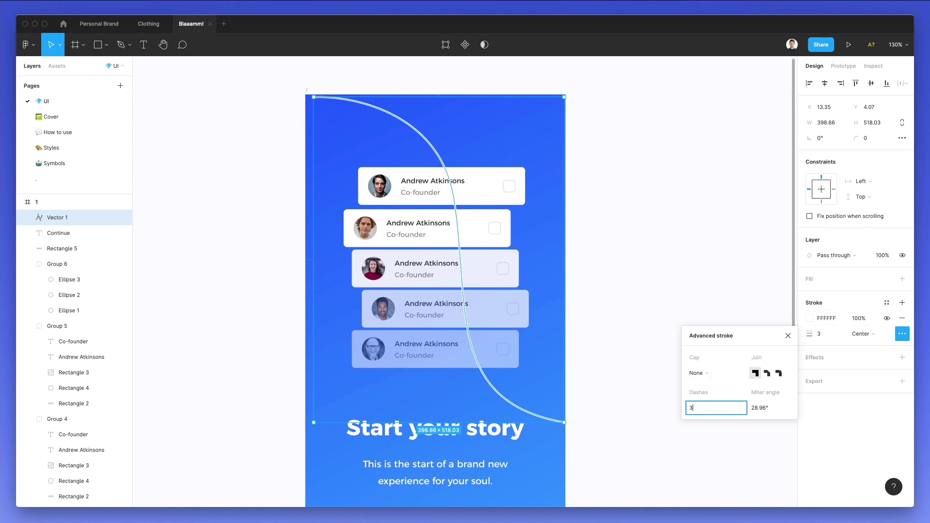
{"action": "key", "text": "Return"}
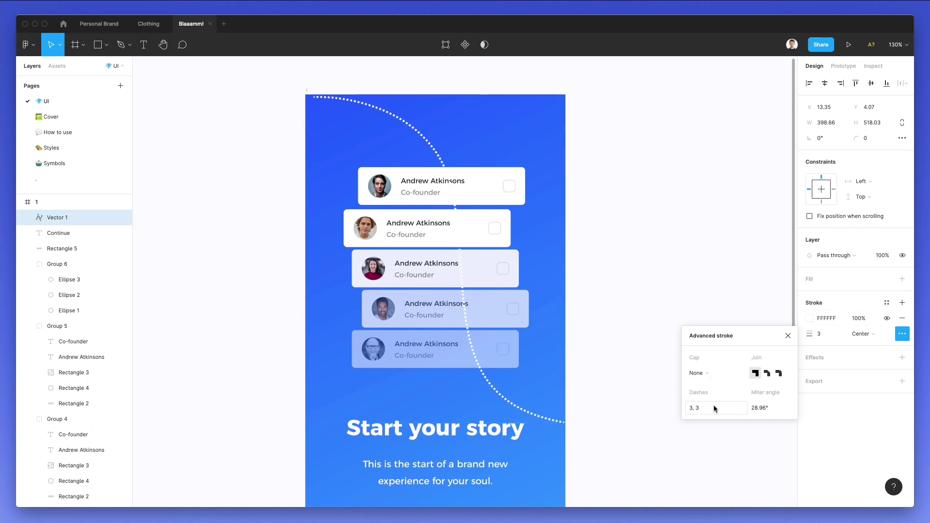
{"action": "left_click", "coordinate": [715, 408]}
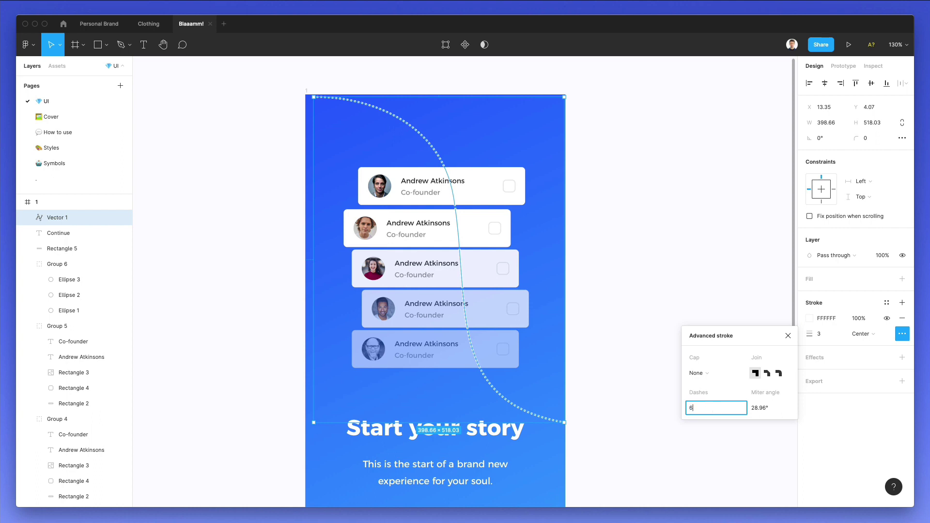
{"action": "type", "text": "6,6"}
{"action": "key", "text": "Return"}
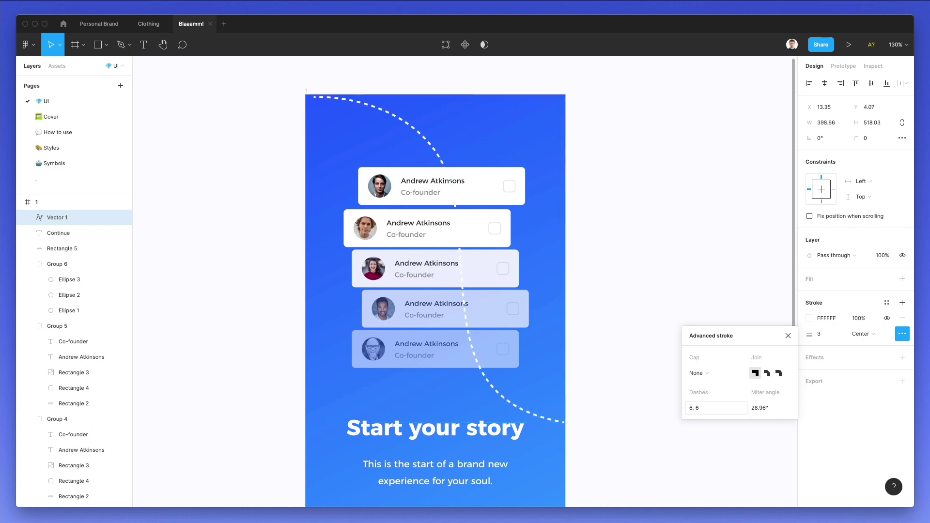
{"action": "left_click", "coordinate": [607, 215]}
Move the dashed curve just above the background and set its opacity to 20%.
{"action": "left_click", "coordinate": [415, 122]}
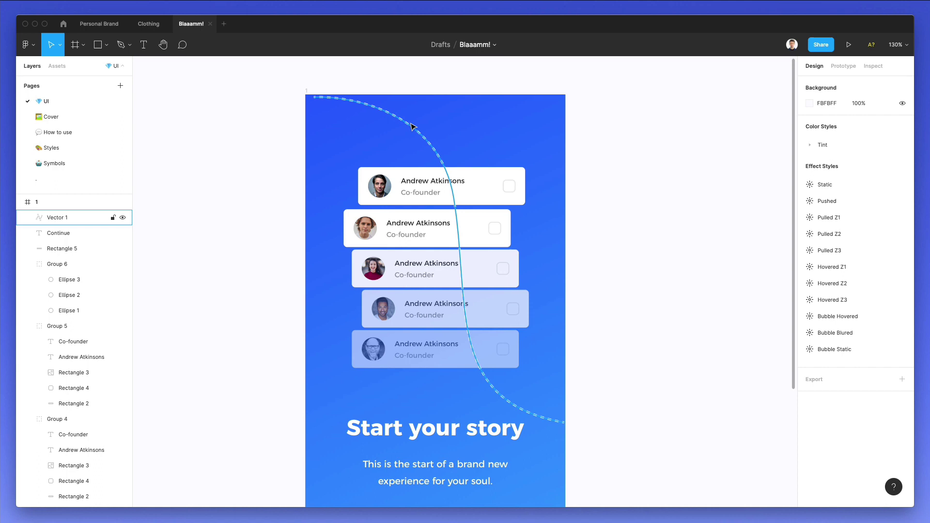
{"action": "key", "text": "super+bracketleft"}
{"action": "key", "text": "super+bracketleft"}
{"action": "key", "text": "super+bracketleft"}
{"action": "key", "text": "super+bracketleft"}
{"action": "key", "text": "super+bracketleft"}
{"action": "key", "text": "super+bracketleft"}
{"action": "key", "text": "super+bracketleft"}
{"action": "key", "text": "super+bracketleft"}
{"action": "key", "text": "super+bracketleft"}
{"action": "key", "text": "super+bracketleft"}
{"action": "key", "text": "super+bracketleft"}
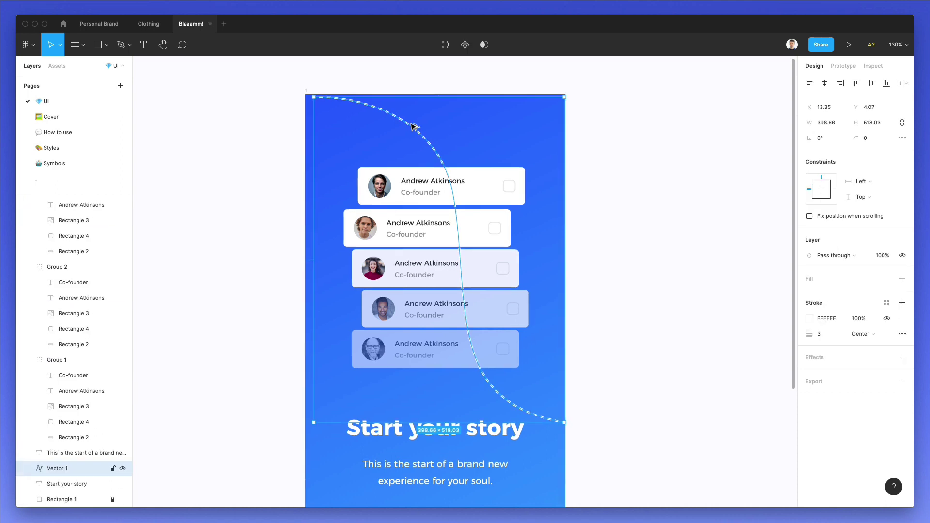
{"action": "key", "text": "super+bracketright"}
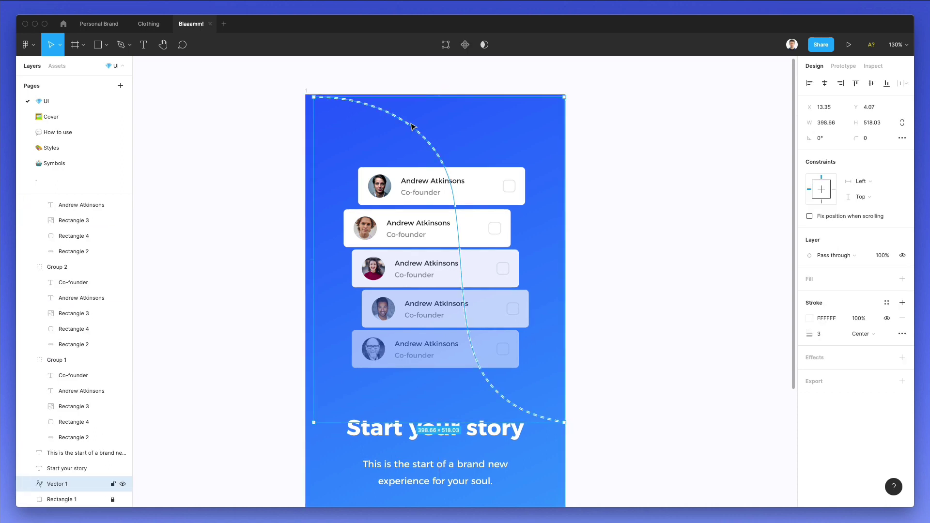
{"action": "key", "text": "1"}
{"action": "key", "text": "2"}
{"action": "left_click", "coordinate": [632, 118]}
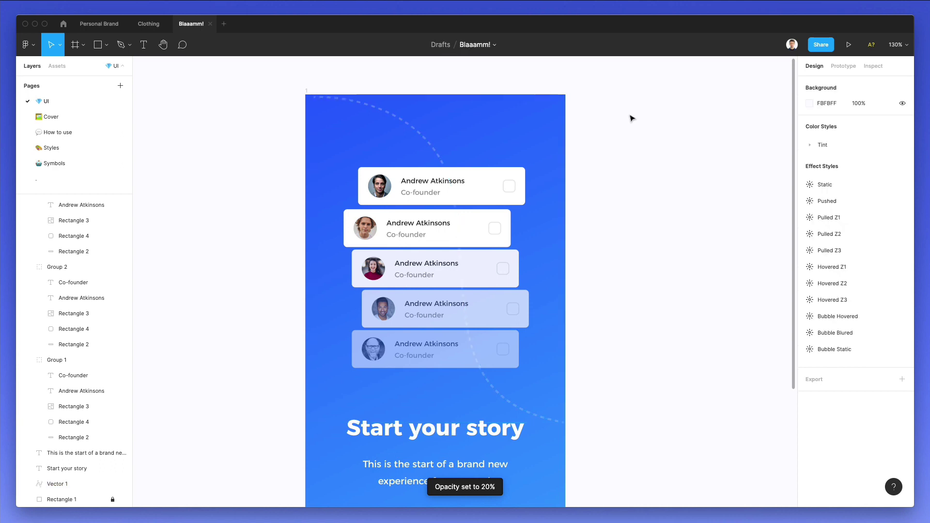
{"action": "scroll", "coordinate": [632, 118], "scroll_direction": "down", "scroll_amount": 2}
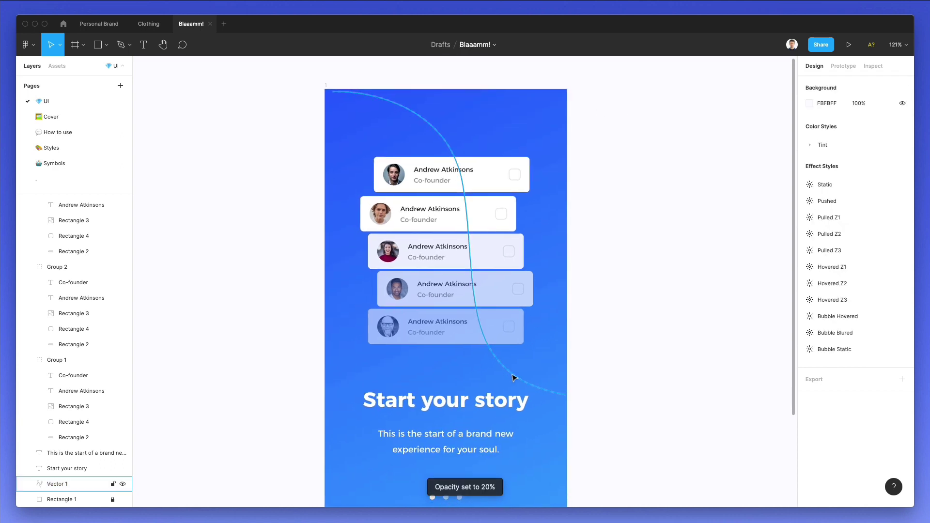
Reshape the curve by pulling its midpoint right and smoothing the lower handle.
{"action": "double_click", "coordinate": [495, 356]}
{"action": "left_click_drag", "start_coordinate": [462, 185], "coordinate": [542, 178]}
{"action": "left_click_drag", "start_coordinate": [455, 377], "coordinate": [479, 339]}
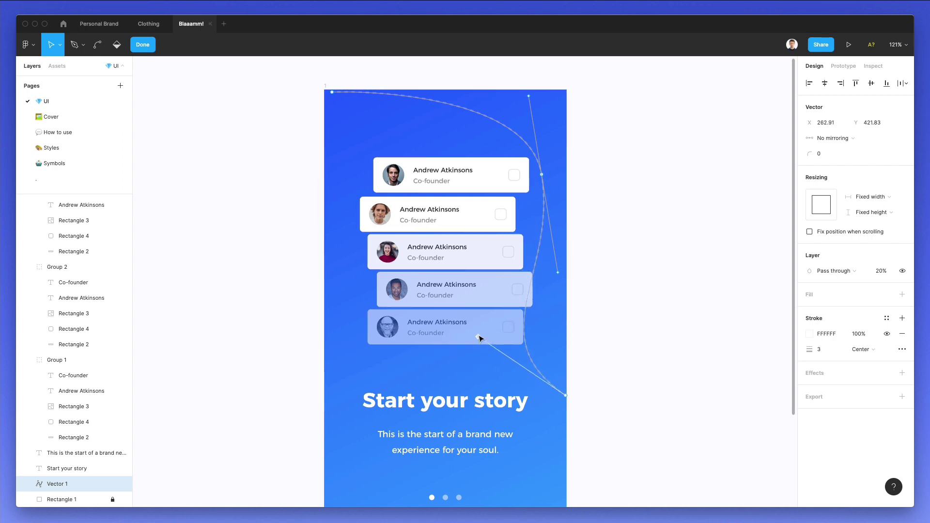
{"action": "key", "text": "Escape"}
{"action": "left_click", "coordinate": [647, 314]}
{"action": "scroll", "coordinate": [647, 313], "scroll_direction": "down", "scroll_amount": 3}
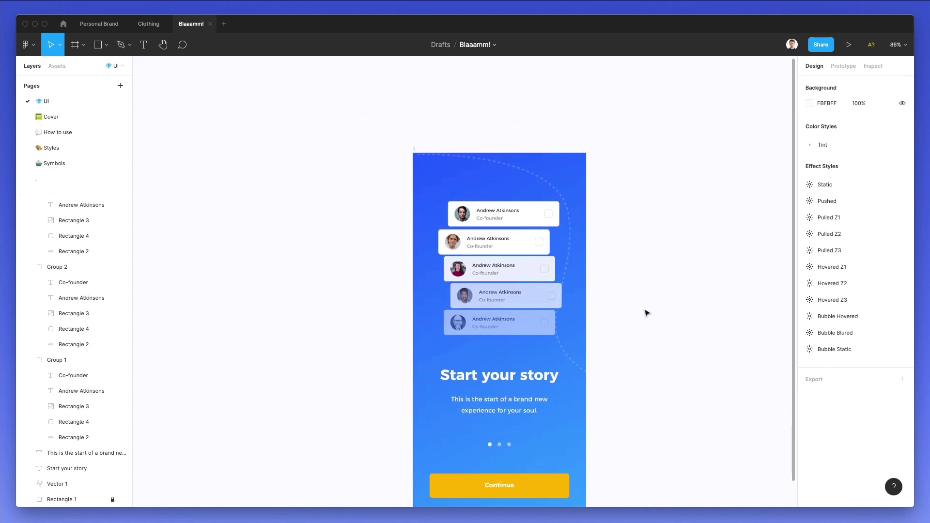
{"action": "scroll", "coordinate": [591, 266], "scroll_direction": "right", "scroll_amount": 2}
Move the dashed curve down-left and reshape its start, middle and end points.
{"action": "left_click", "coordinate": [536, 220]}
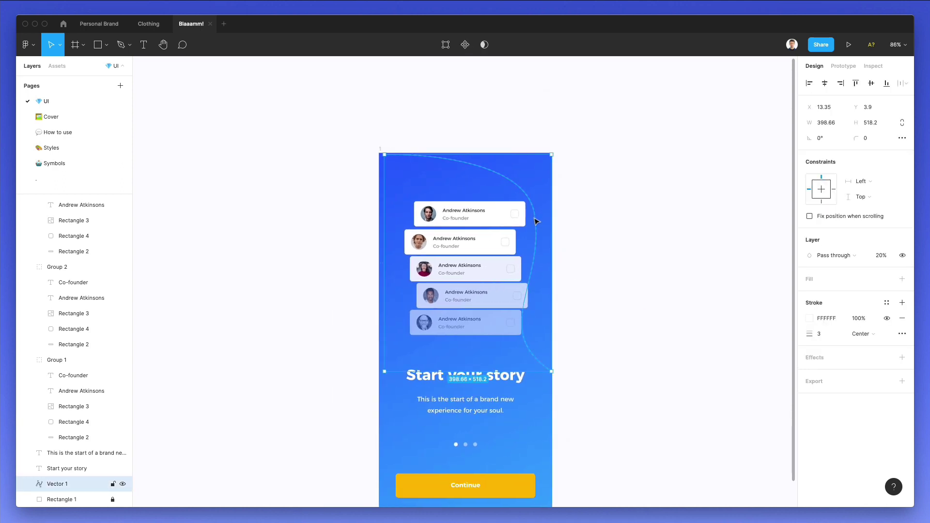
{"action": "left_click_drag", "start_coordinate": [536, 222], "coordinate": [424, 301]}
{"action": "double_click", "coordinate": [420, 359]}
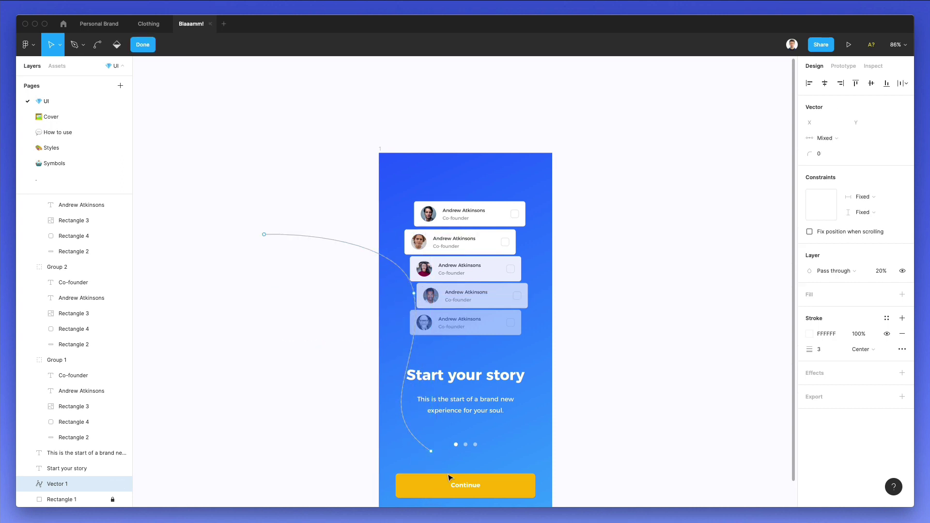
{"action": "left_click_drag", "start_coordinate": [431, 450], "coordinate": [558, 424]}
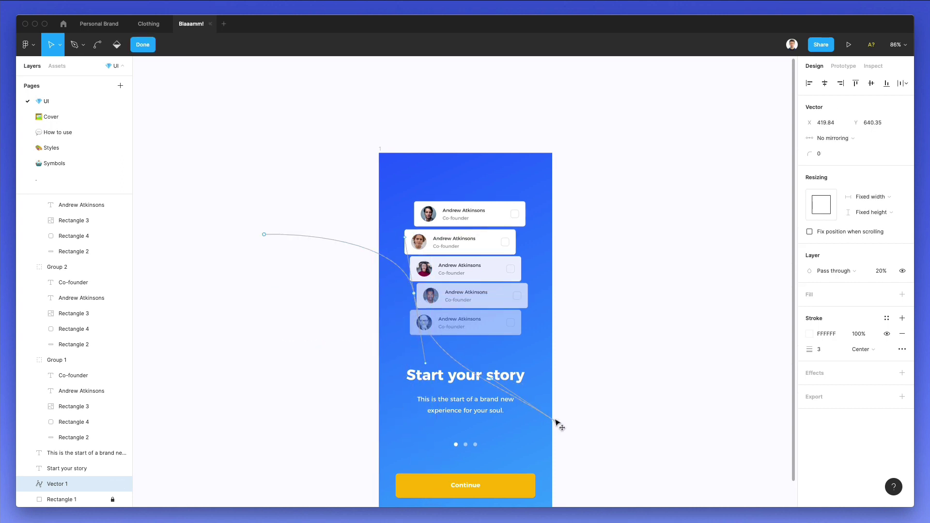
{"action": "left_click_drag", "start_coordinate": [492, 379], "coordinate": [461, 421]}
{"action": "left_click_drag", "start_coordinate": [415, 296], "coordinate": [387, 250]}
{"action": "left_click", "coordinate": [265, 234]}
{"action": "left_click_drag", "start_coordinate": [266, 235], "coordinate": [365, 134]}
{"action": "left_click_drag", "start_coordinate": [386, 250], "coordinate": [398, 299]}
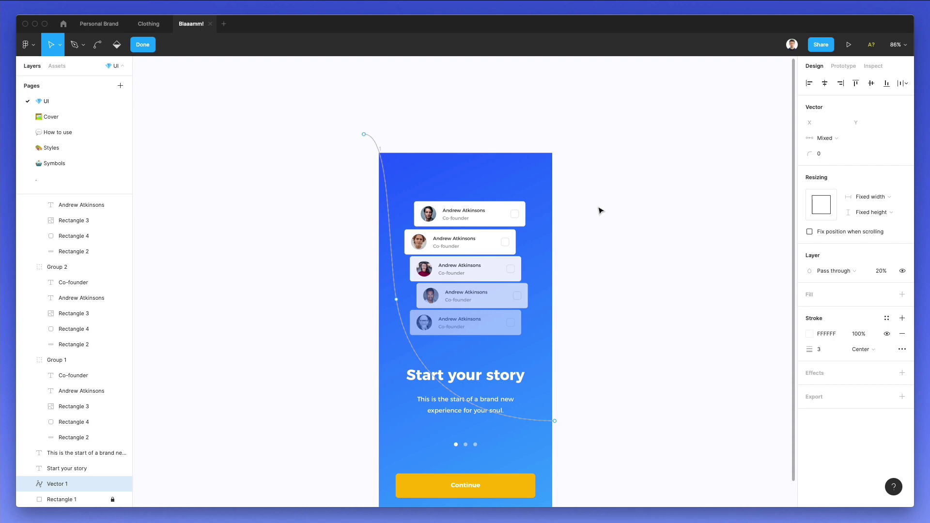
{"action": "key", "text": "Escape"}
{"action": "key", "text": "Escape"}
Shift the dashed curve right and raise its top end point above frame 1.
{"action": "scroll", "coordinate": [640, 240], "scroll_direction": "down", "scroll_amount": 1}
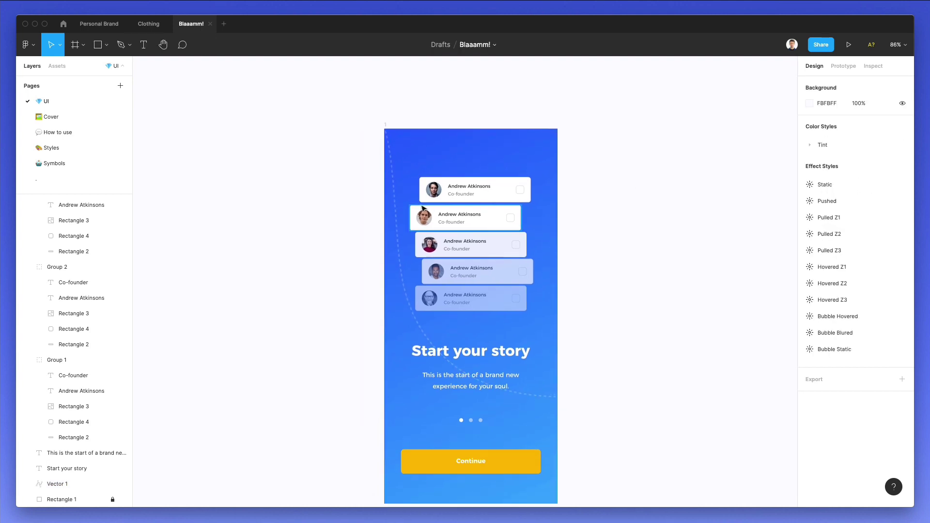
{"action": "left_click_drag", "start_coordinate": [403, 226], "coordinate": [543, 190]}
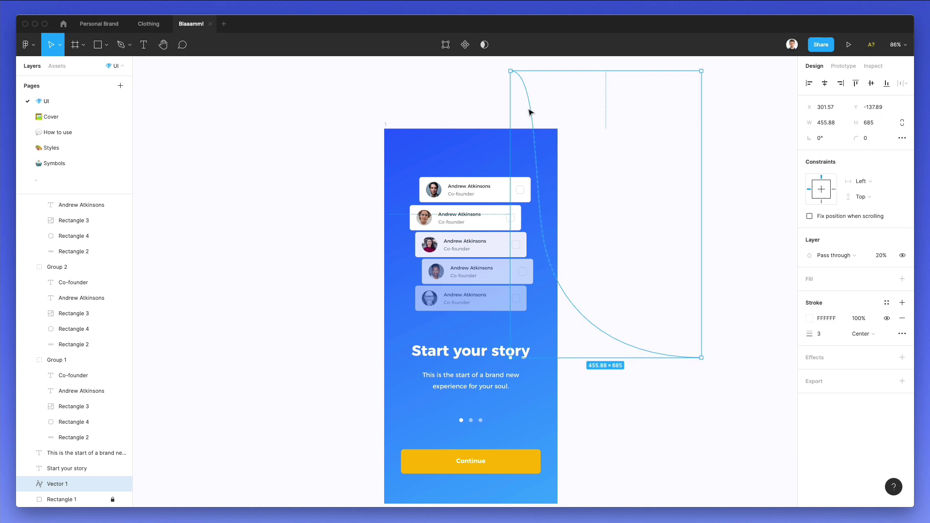
{"action": "double_click", "coordinate": [537, 152]}
{"action": "mouse_move", "coordinate": [515, 73]}
{"action": "left_mouse_down"}
{"action": "mouse_move", "coordinate": [546, 78]}
{"action": "mouse_move", "coordinate": [528, 69]}
{"action": "left_mouse_up"}
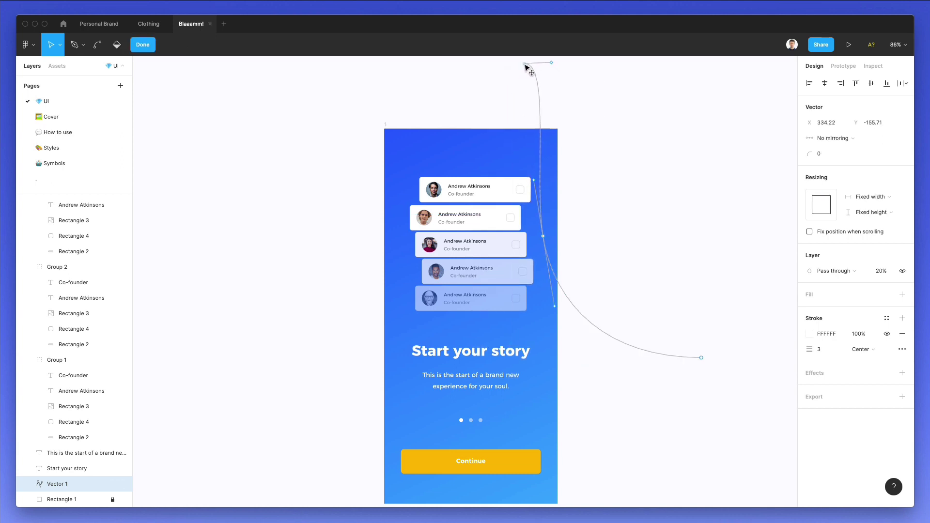
{"action": "scroll", "coordinate": [530, 68], "scroll_direction": "up", "scroll_amount": 1}
{"action": "left_click", "coordinate": [538, 108]}
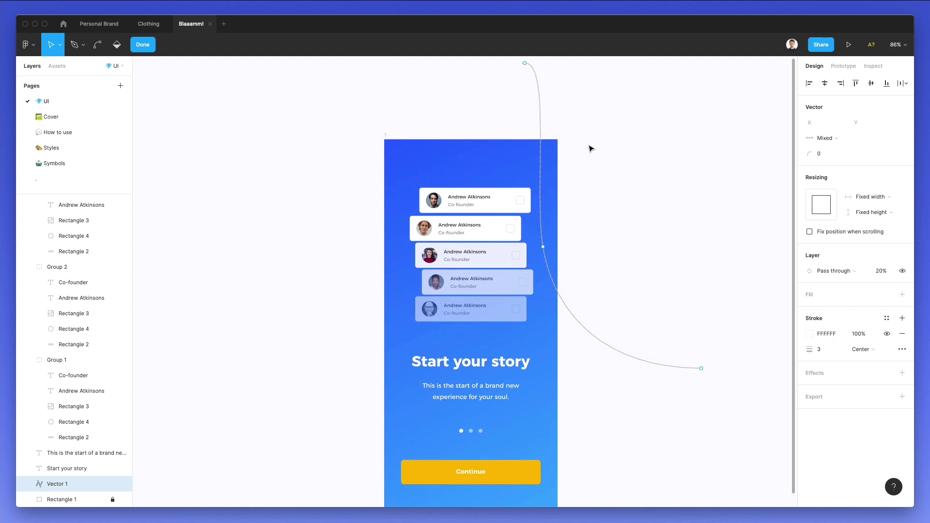
{"action": "key", "text": "Escape"}
{"action": "left_click", "coordinate": [606, 218]}
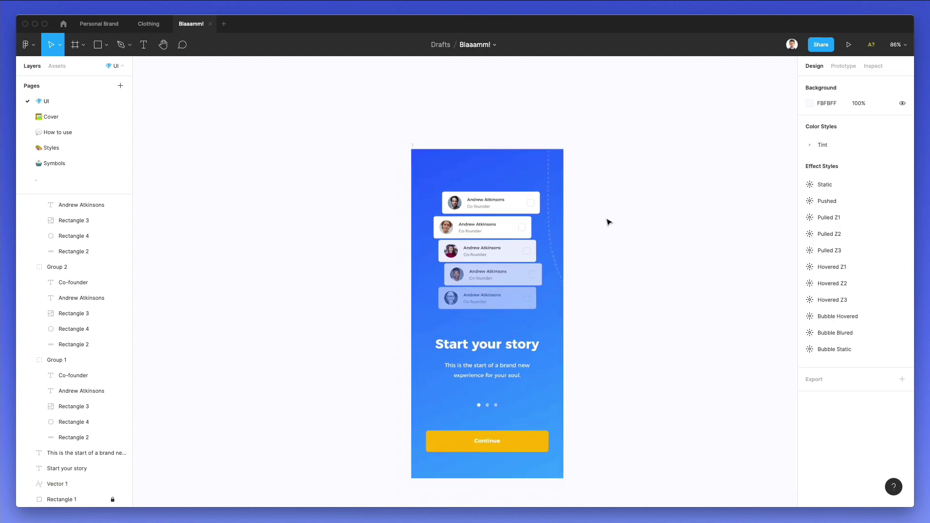
Undo the accidental duplicate of the dashed curve dragged to the left.
{"action": "scroll", "coordinate": [609, 221], "scroll_direction": "up", "scroll_amount": 3}
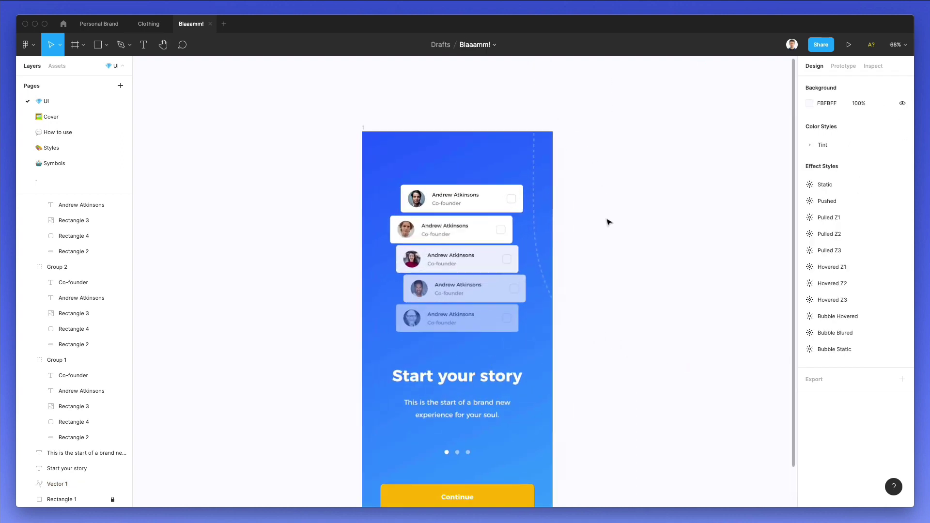
{"action": "scroll", "coordinate": [610, 222], "scroll_direction": "down", "scroll_amount": 4}
{"action": "scroll", "coordinate": [611, 221], "scroll_direction": "right", "scroll_amount": 2}
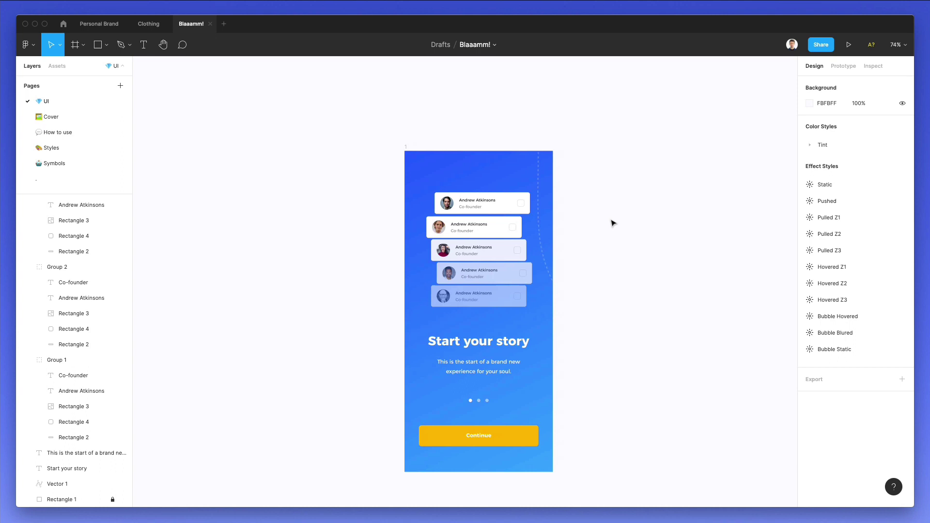
{"action": "left_click", "coordinate": [541, 185]}
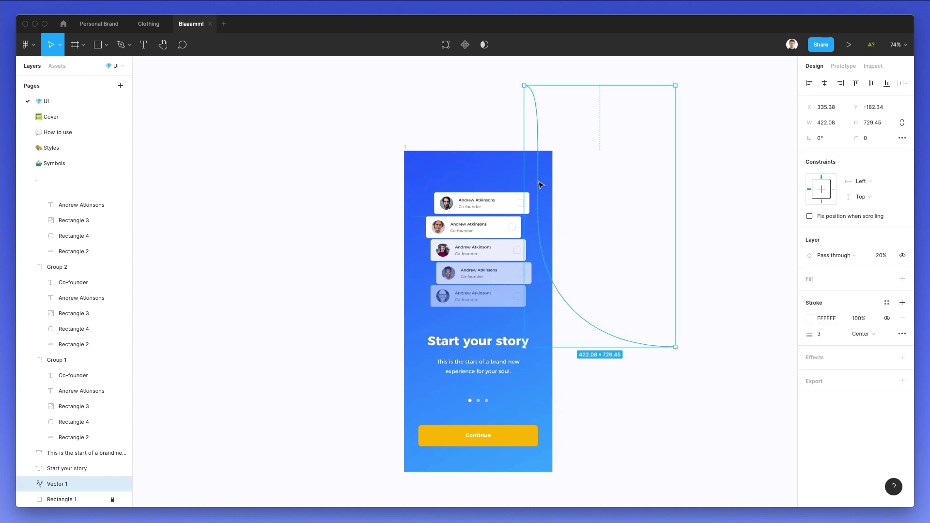
{"action": "left_click_drag", "start_coordinate": [540, 182], "coordinate": [419, 182], "text": "alt"}
{"action": "key", "text": "ctrl+z"}
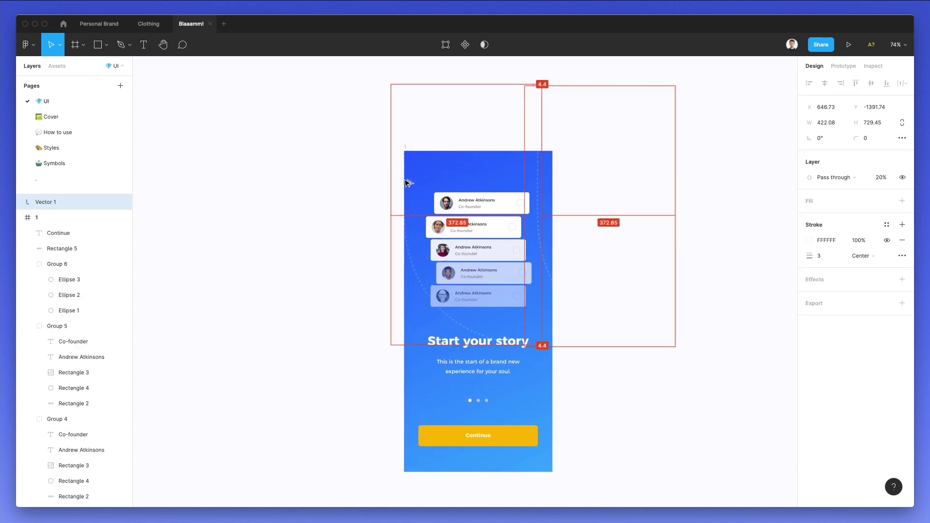
{"action": "left_click", "coordinate": [565, 311]}
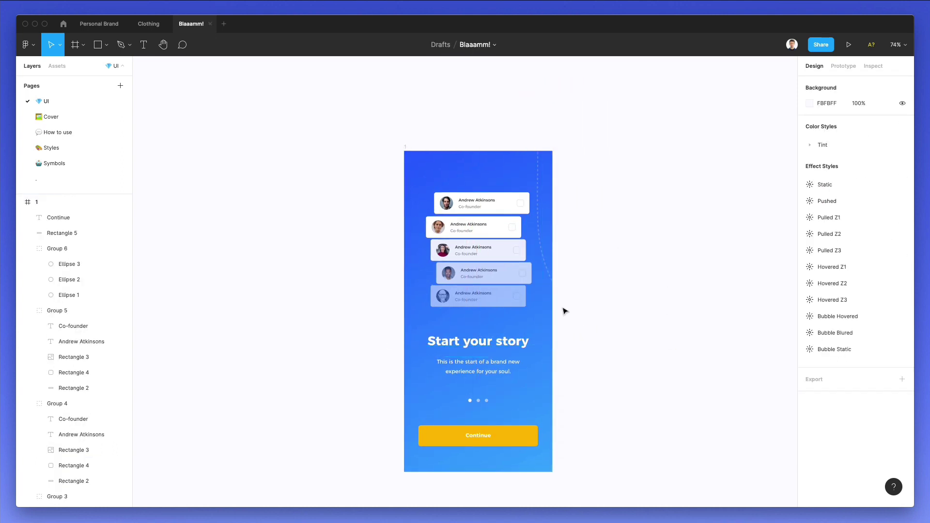
Add a drop shadow to the Continue button.
{"action": "left_click", "coordinate": [521, 433]}
{"action": "scroll", "coordinate": [523, 432], "scroll_direction": "up", "scroll_amount": 5}
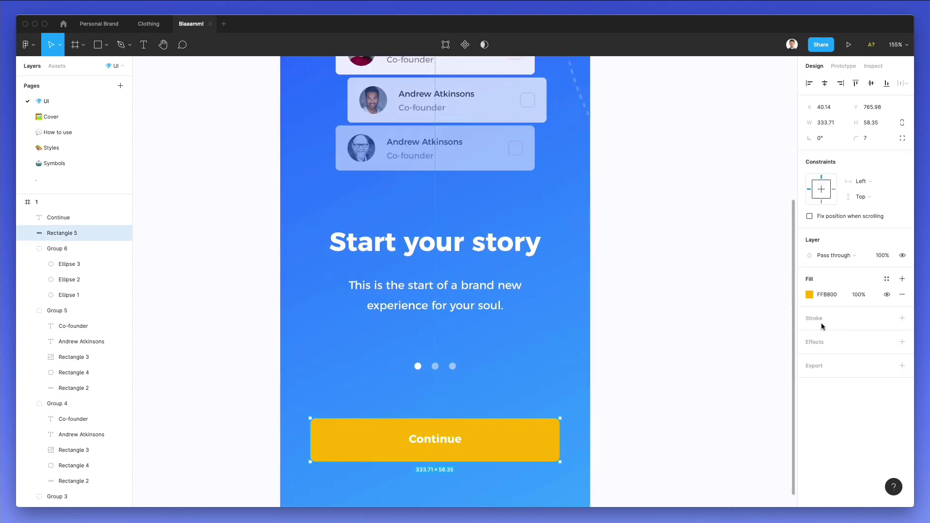
{"action": "left_click", "coordinate": [815, 342]}
{"action": "left_click", "coordinate": [816, 357]}
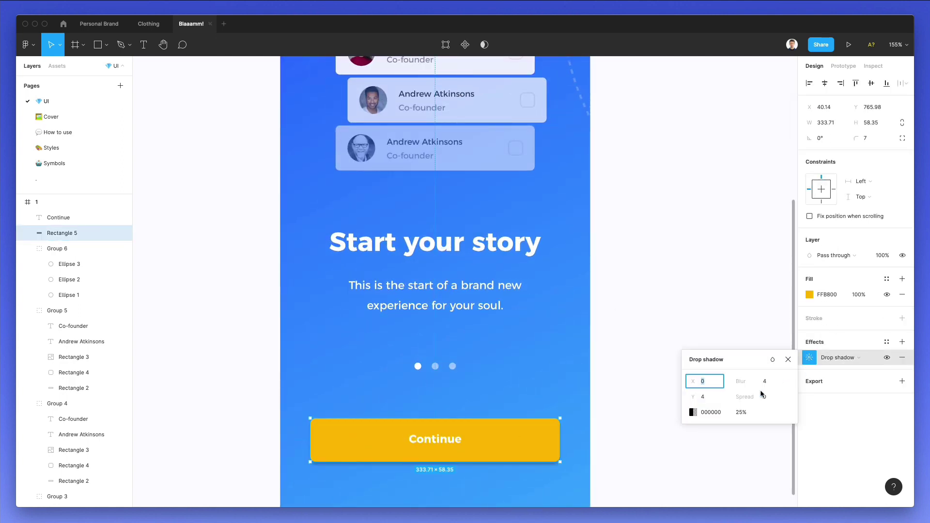
{"action": "left_click", "coordinate": [742, 413]}
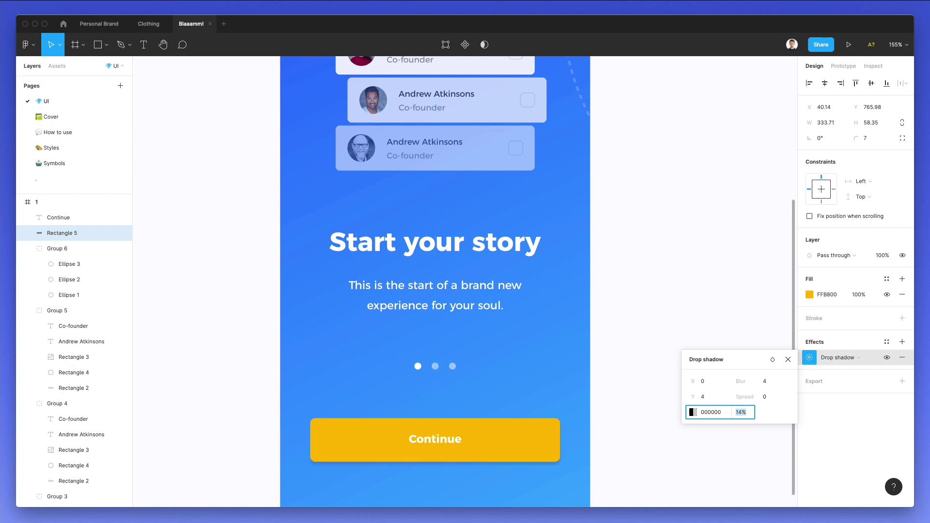
Change the button fill to a linear gradient ending in orange FF9900 at 100%.
{"action": "left_click", "coordinate": [810, 294]}
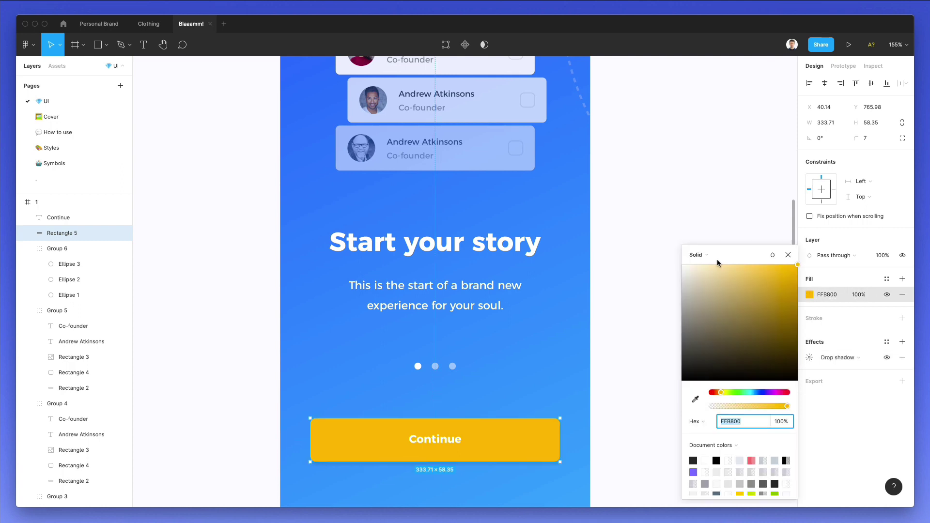
{"action": "left_click", "coordinate": [716, 263]}
{"action": "left_click", "coordinate": [708, 268]}
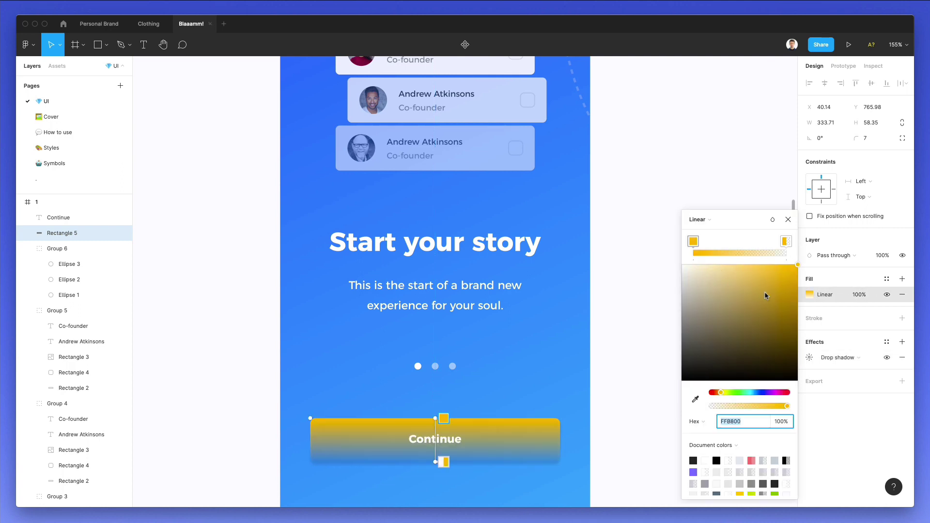
{"action": "left_click", "coordinate": [786, 241]}
{"action": "left_click_drag", "start_coordinate": [752, 409], "coordinate": [787, 371]}
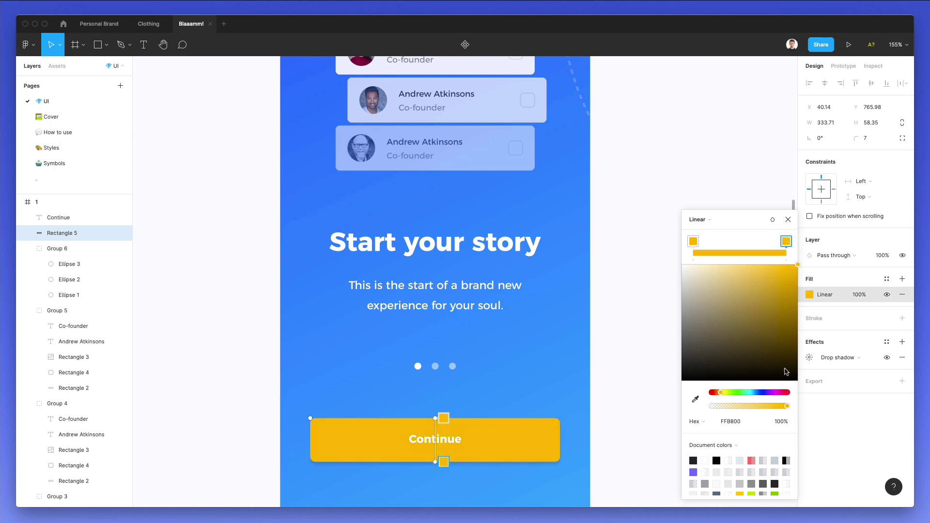
{"action": "left_click", "coordinate": [719, 391]}
{"action": "left_click", "coordinate": [628, 373]}
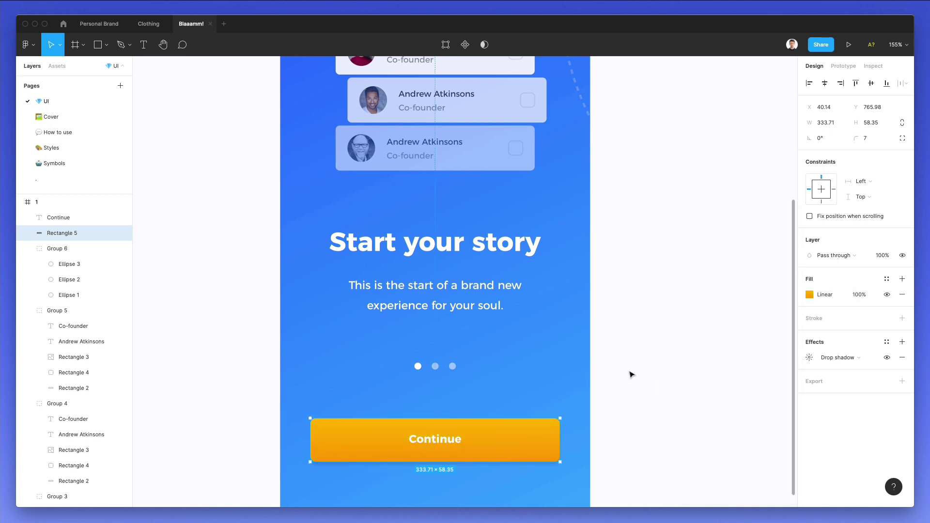
{"action": "left_click", "coordinate": [629, 374]}
{"action": "scroll", "coordinate": [629, 373], "scroll_direction": "down", "scroll_amount": 6}
{"action": "scroll", "coordinate": [652, 355], "scroll_direction": "right", "scroll_amount": 2}
{"action": "left_click", "coordinate": [104, 233]}
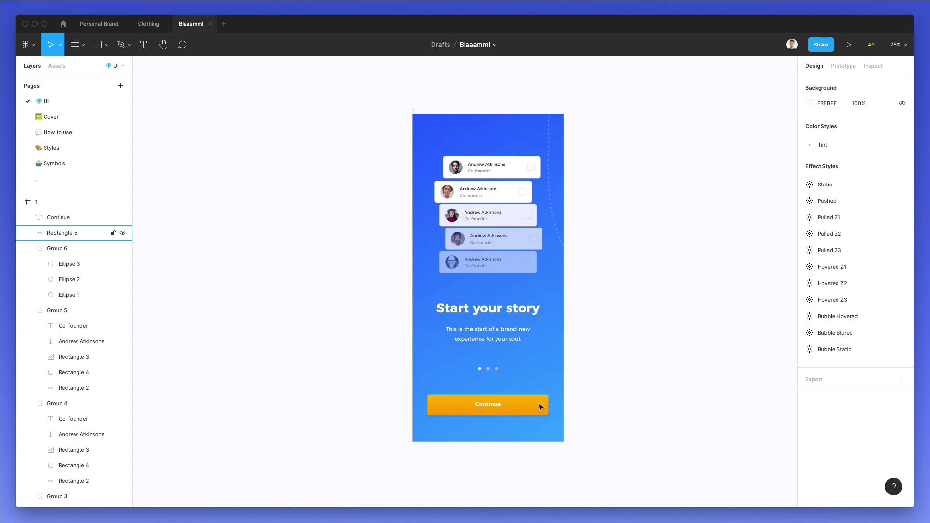
Set the Continue button's drop shadow to 8% opacity and blur 18.
{"action": "left_click", "coordinate": [808, 356]}
{"action": "left_click", "coordinate": [746, 410]}
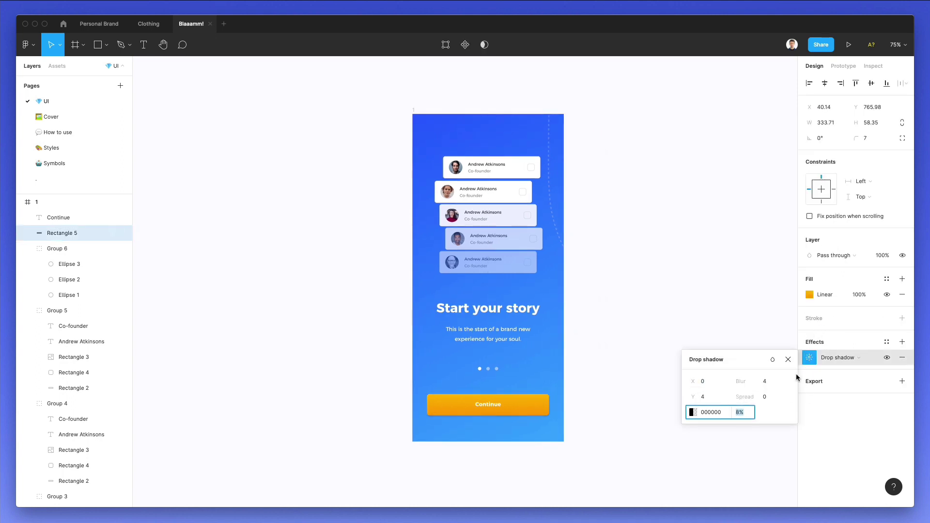
{"action": "left_click", "coordinate": [762, 381]}
{"action": "key", "text": "BackSpace"}
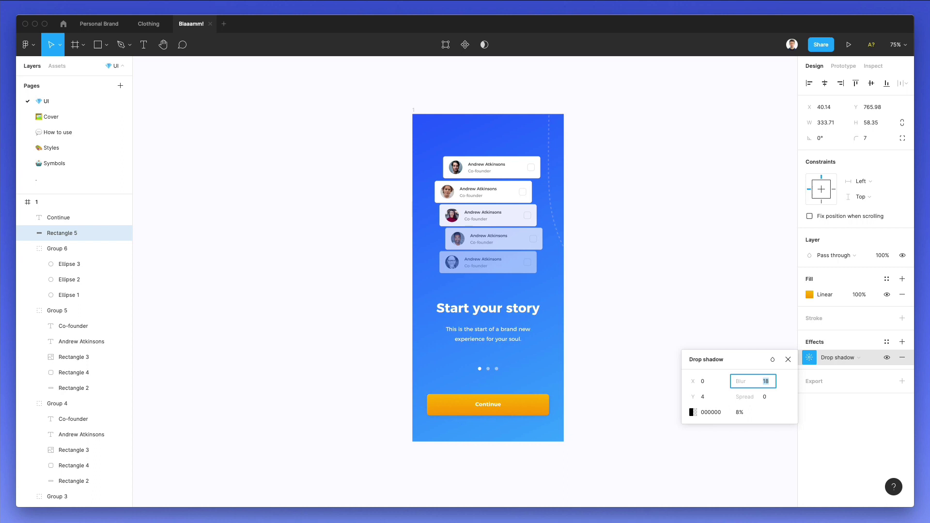
{"action": "left_click", "coordinate": [655, 269]}
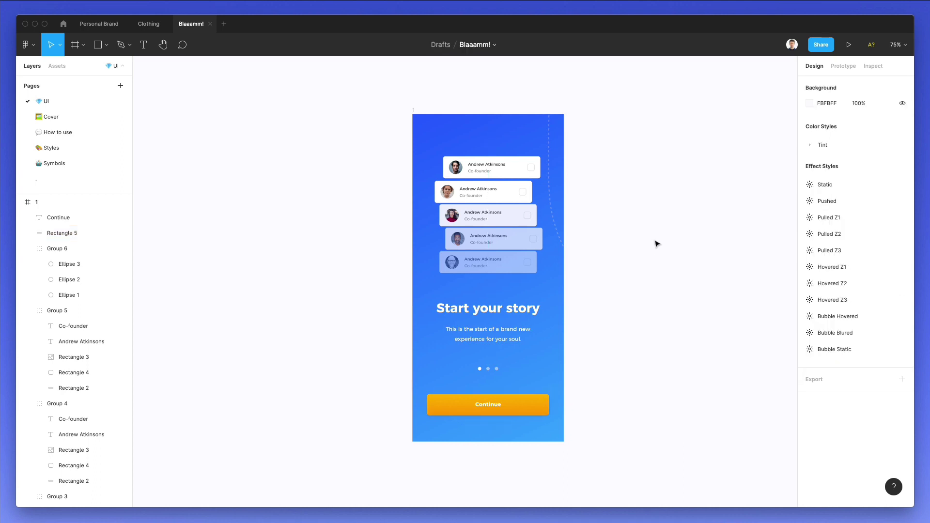
{"action": "scroll", "coordinate": [649, 243], "scroll_direction": "right", "scroll_amount": 5}
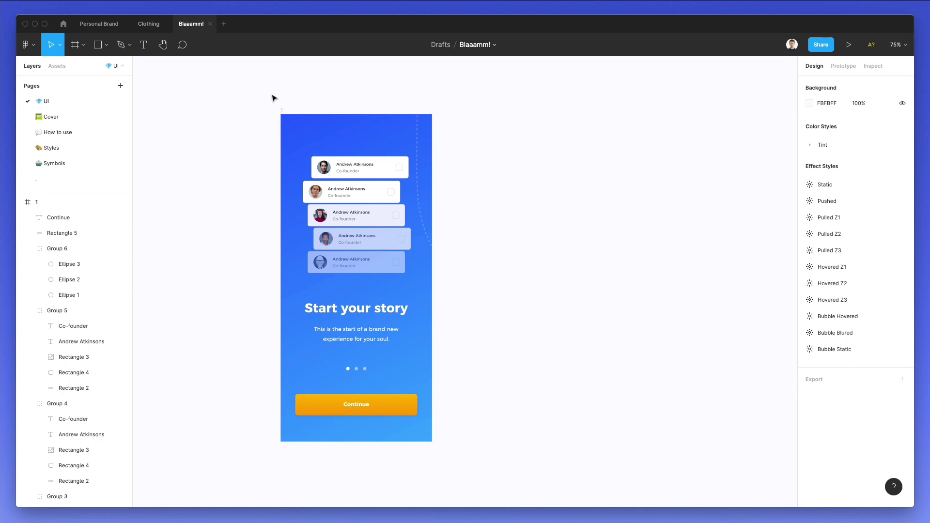
Duplicate the first screen as frame 2 and delete its stacked profile cards.
{"action": "left_click", "coordinate": [279, 111]}
{"action": "left_click_drag", "start_coordinate": [308, 139], "coordinate": [491, 144]}
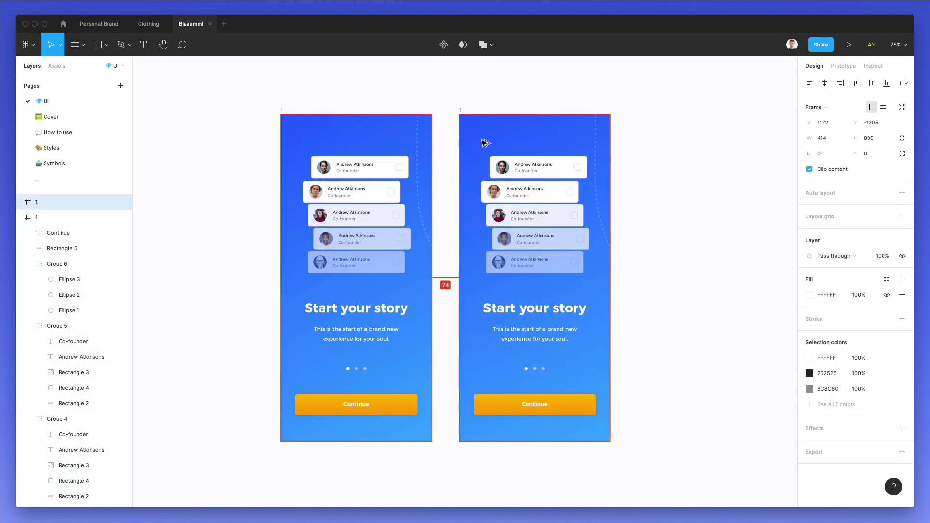
{"action": "left_click", "coordinate": [541, 88]}
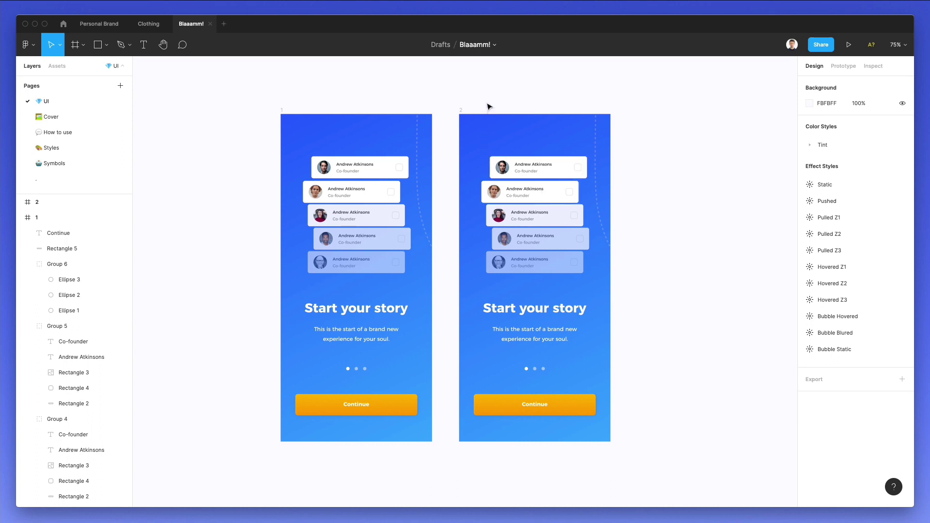
{"action": "left_click_drag", "start_coordinate": [488, 106], "coordinate": [533, 205]}
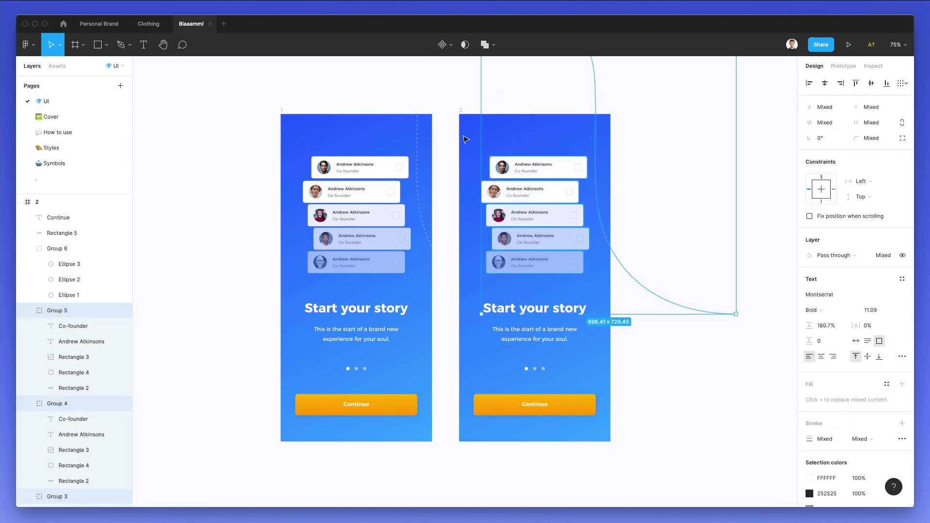
{"action": "key", "text": "Delete"}
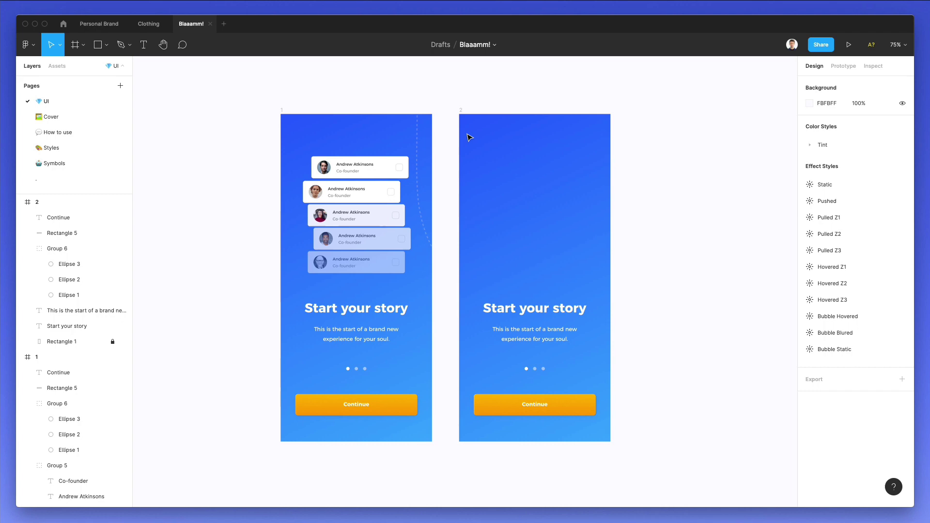
Copy Interface/Bucket Left from the Symbols page and paste it over frame 2.
{"action": "left_click", "coordinate": [58, 163]}
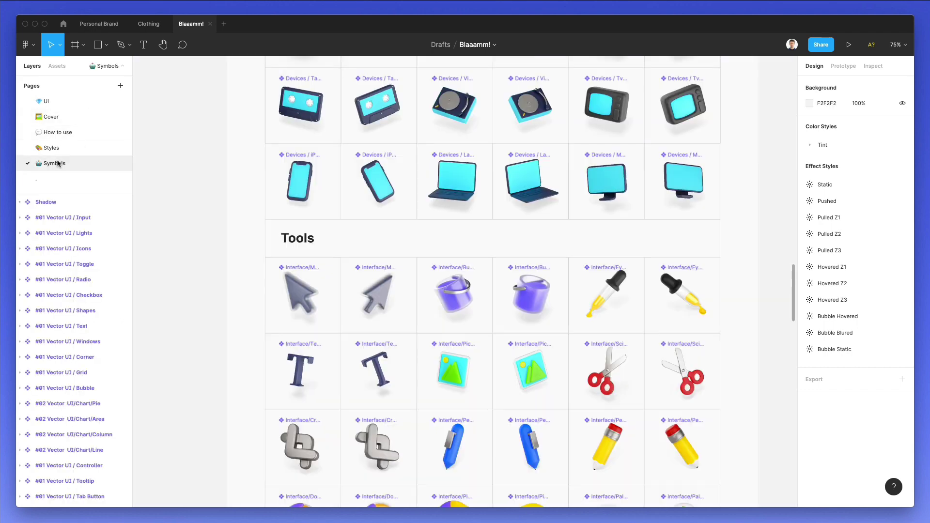
{"action": "scroll", "coordinate": [336, 194], "scroll_direction": "right", "scroll_amount": 1}
{"action": "scroll", "coordinate": [338, 196], "scroll_direction": "right", "scroll_amount": 2}
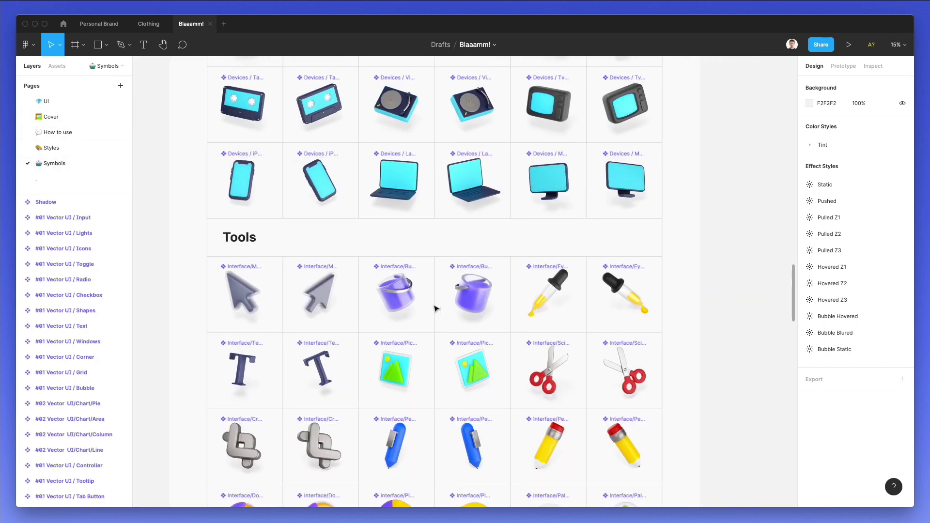
{"action": "scroll", "coordinate": [434, 309], "scroll_direction": "up", "scroll_amount": 5}
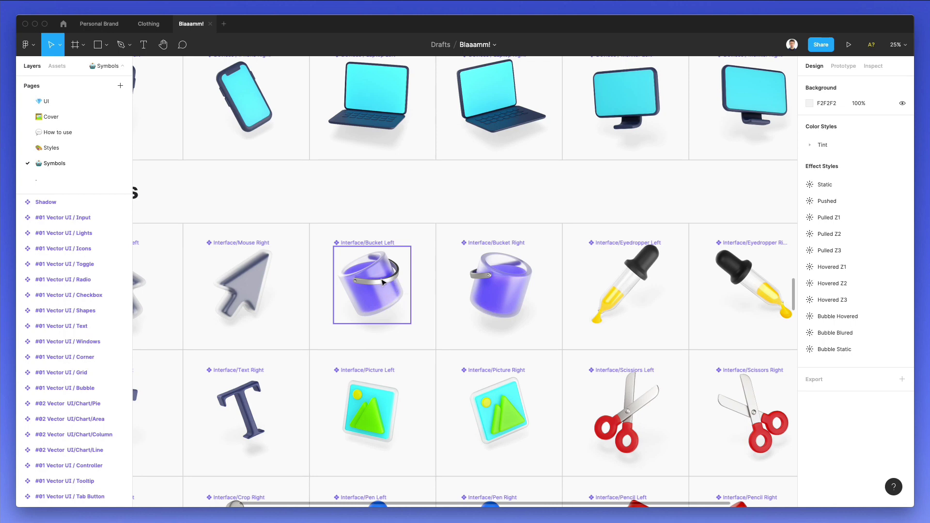
{"action": "left_click", "coordinate": [383, 288]}
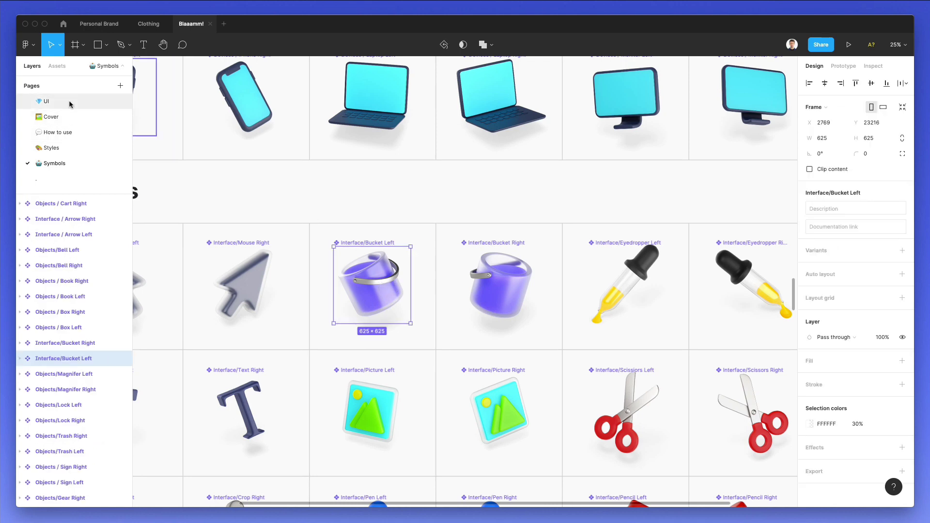
{"action": "left_click", "coordinate": [46, 102]}
{"action": "key", "text": "ctrl+v"}
{"action": "left_click_drag", "start_coordinate": [454, 257], "coordinate": [541, 183]}
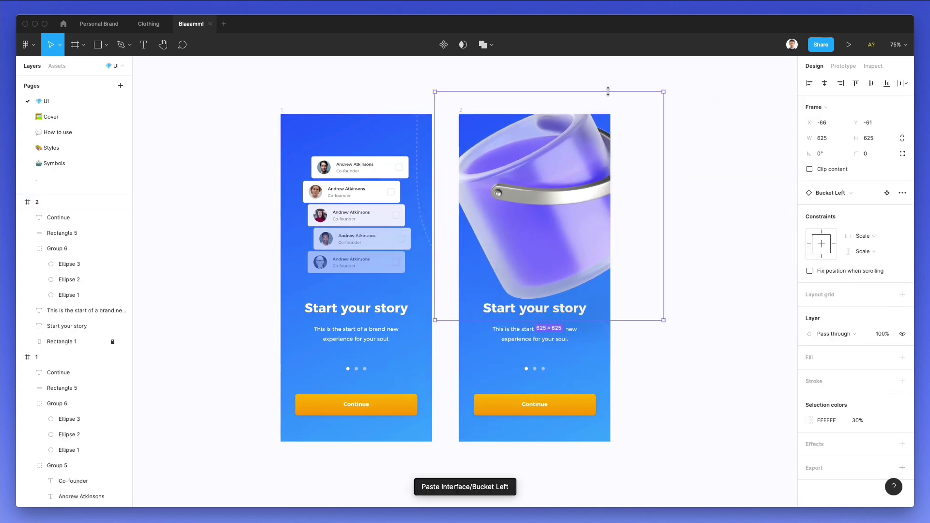
Scale the bucket to about 279×280 and position it above frame 2's title.
{"action": "left_click_drag", "start_coordinate": [604, 92], "coordinate": [604, 183]}
{"action": "left_click_drag", "start_coordinate": [562, 228], "coordinate": [552, 198]}
{"action": "left_click_drag", "start_coordinate": [554, 143], "coordinate": [555, 163]}
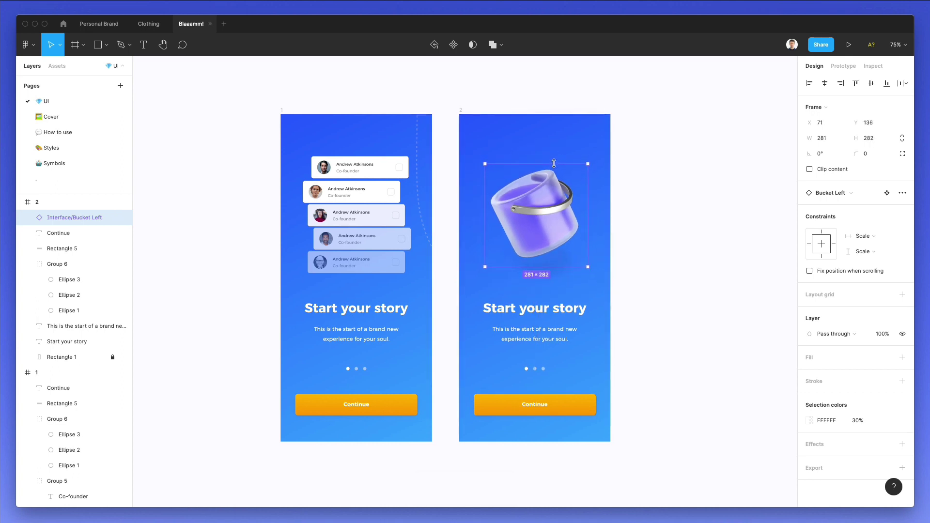
{"action": "left_click_drag", "start_coordinate": [551, 201], "coordinate": [548, 198]}
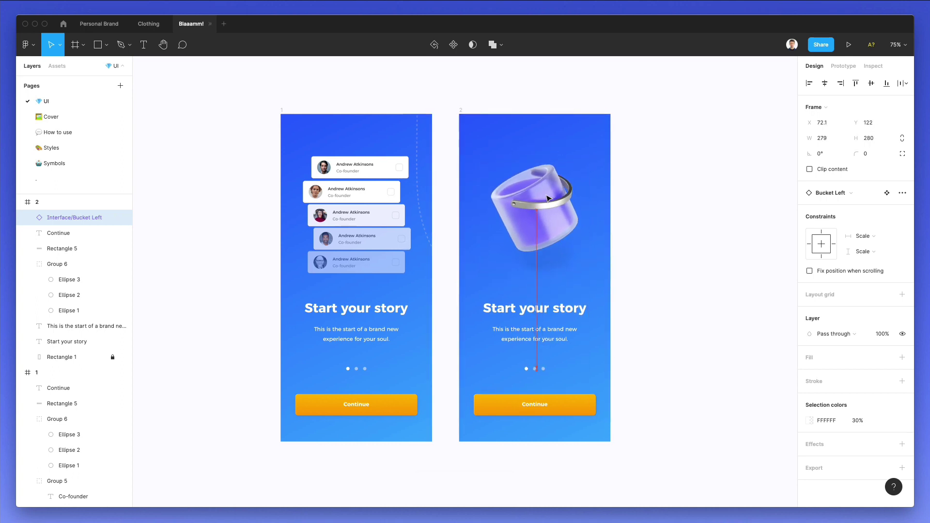
{"action": "left_click", "coordinate": [647, 194]}
{"action": "scroll", "coordinate": [618, 259], "scroll_direction": "down", "scroll_amount": 2}
{"action": "scroll", "coordinate": [617, 261], "scroll_direction": "up", "scroll_amount": 5}
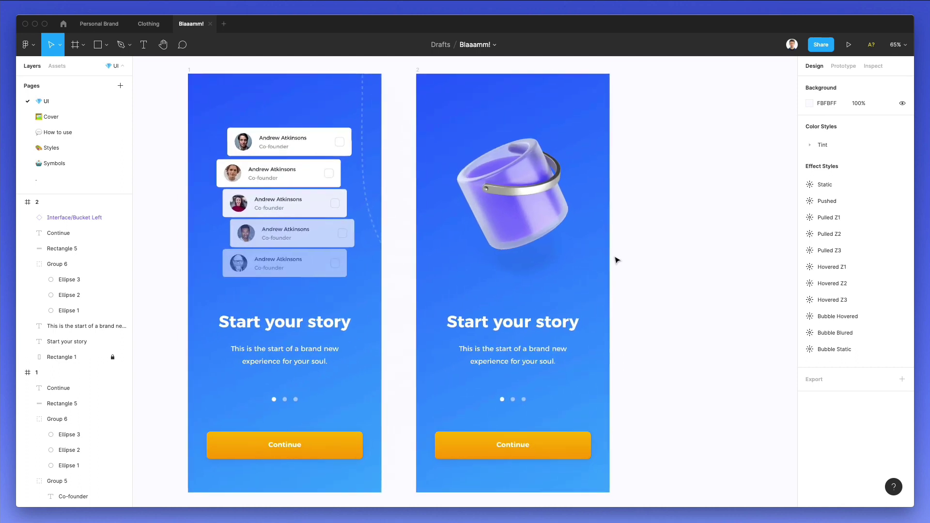
{"action": "scroll", "coordinate": [617, 261], "scroll_direction": "up", "scroll_amount": 1}
{"action": "left_click", "coordinate": [540, 204]}
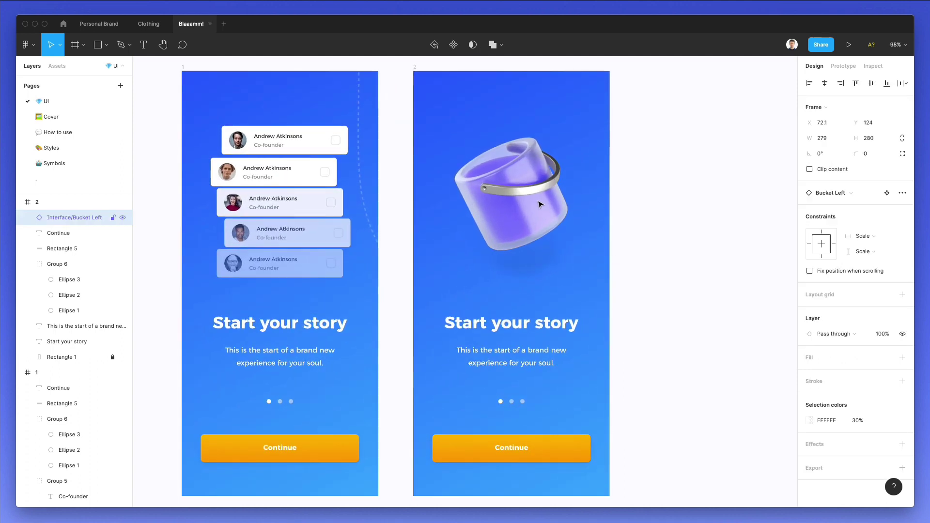
{"action": "key", "text": "Down"}
{"action": "key", "text": "Down"}
{"action": "key", "text": "Down"}
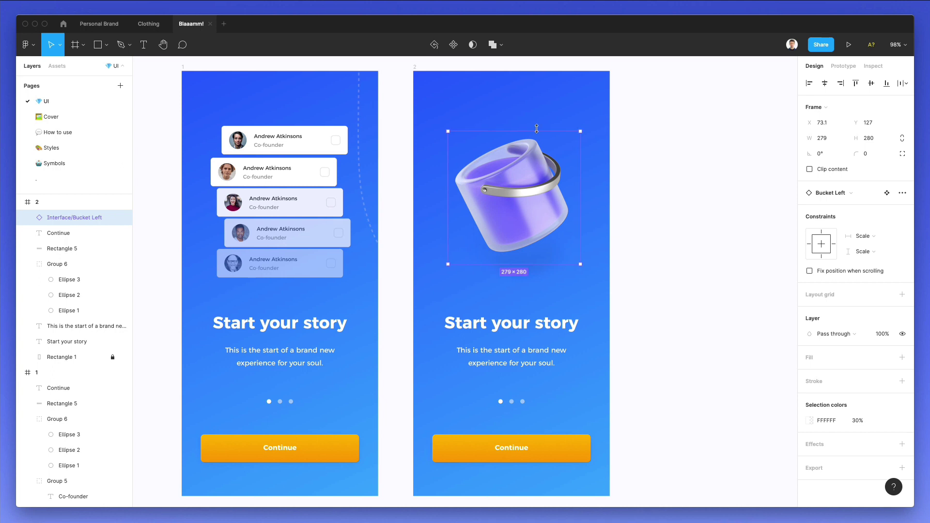
Change frame 2's heading to 'Customize colors' and centre it horizontally.
{"action": "left_click", "coordinate": [501, 324]}
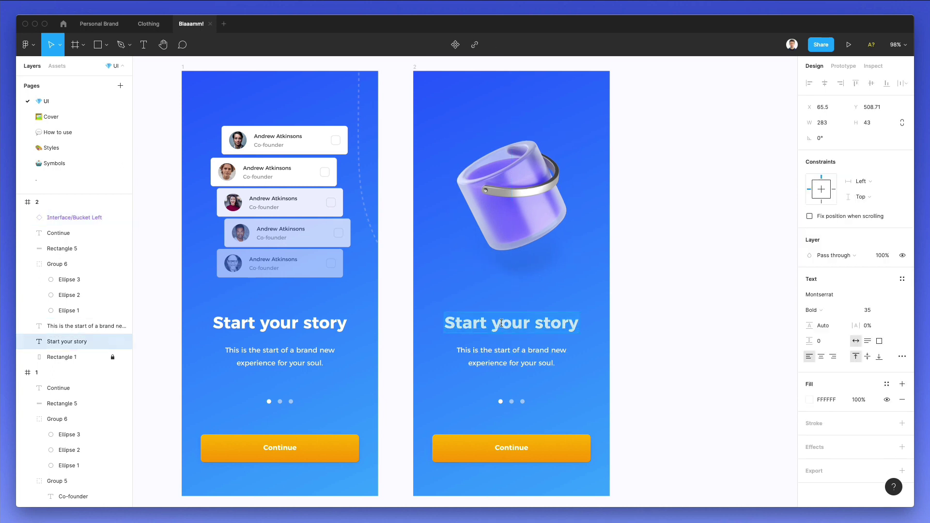
{"action": "type", "text": "Customize colors"}
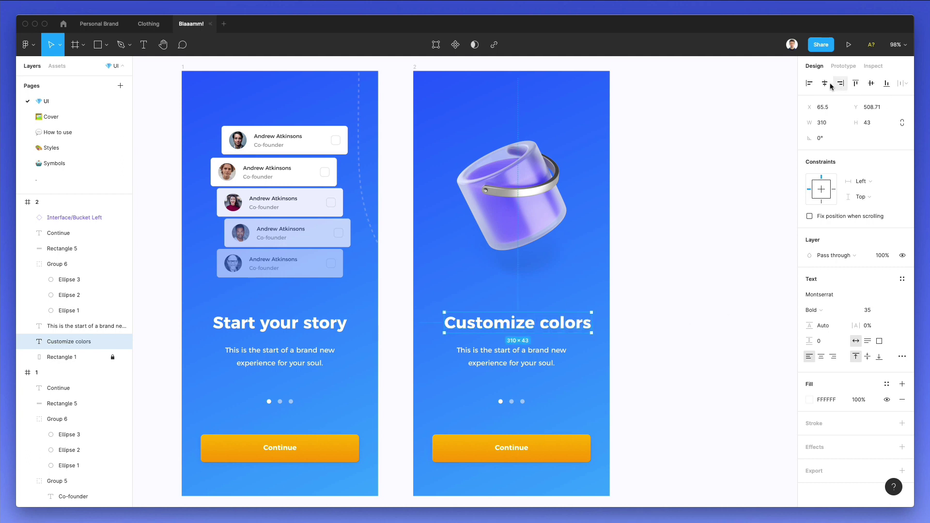
{"action": "left_click", "coordinate": [830, 85]}
{"action": "left_click", "coordinate": [713, 193]}
{"action": "scroll", "coordinate": [659, 238], "scroll_direction": "down", "scroll_amount": 3}
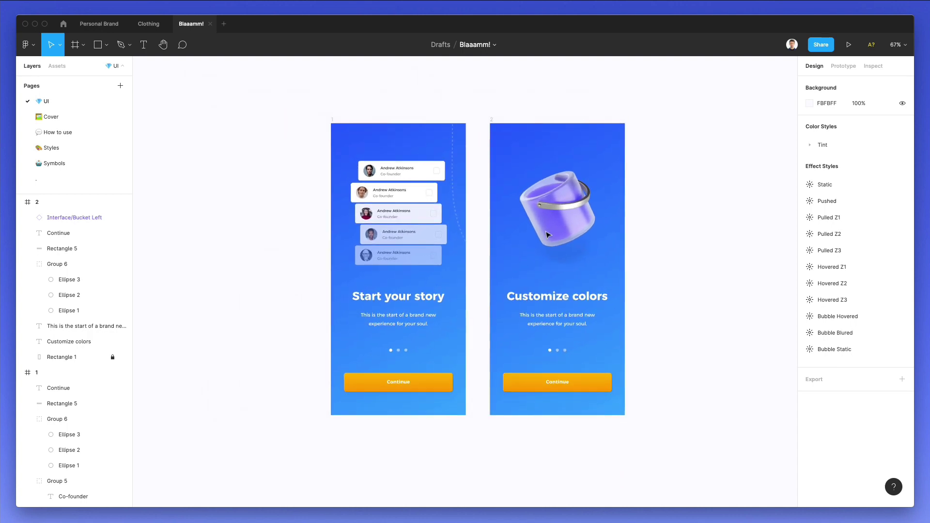
{"action": "left_click", "coordinate": [52, 164]}
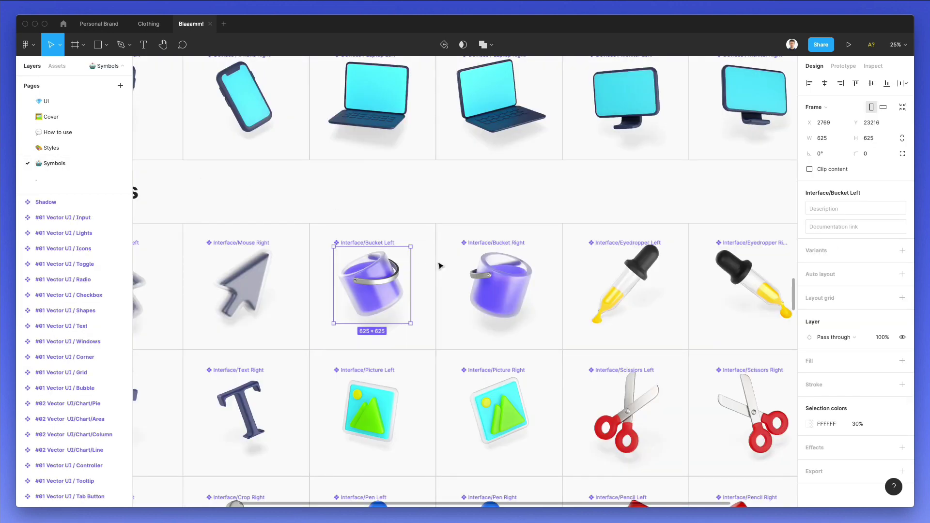
{"action": "scroll", "coordinate": [439, 262], "scroll_direction": "down", "scroll_amount": 2}
{"action": "scroll", "coordinate": [456, 262], "scroll_direction": "right", "scroll_amount": 4}
{"action": "left_click", "coordinate": [585, 245]}
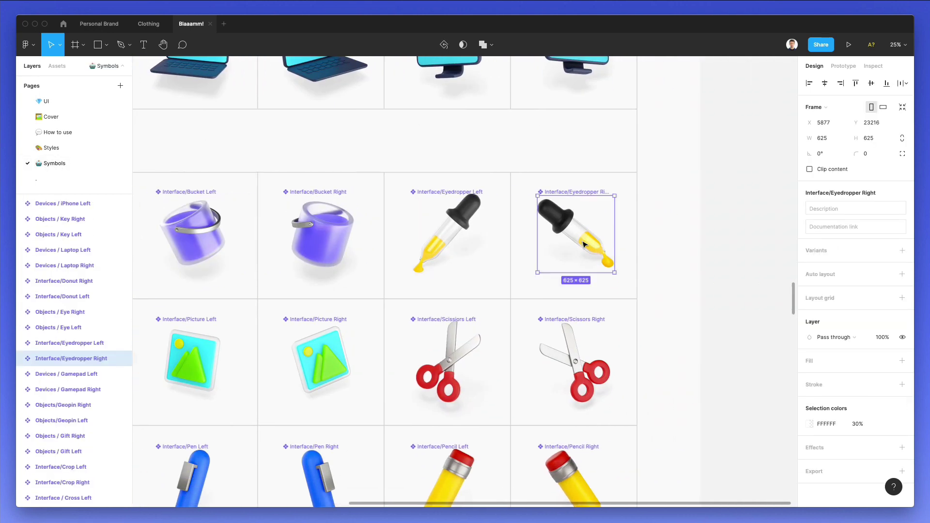
{"action": "scroll", "coordinate": [585, 244], "scroll_direction": "down", "scroll_amount": 5}
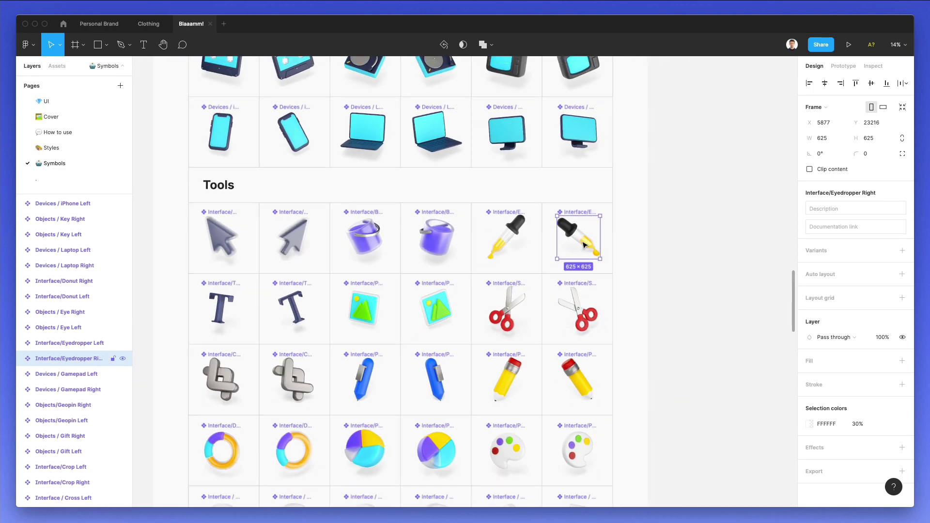
{"action": "scroll", "coordinate": [584, 245], "scroll_direction": "down", "scroll_amount": 2}
{"action": "scroll", "coordinate": [584, 245], "scroll_direction": "down", "scroll_amount": 15}
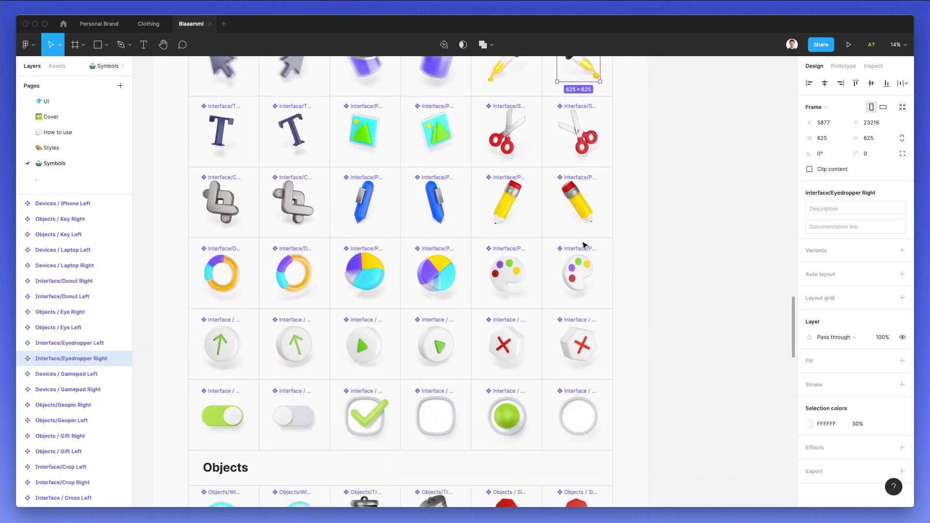
{"action": "scroll", "coordinate": [585, 245], "scroll_direction": "down", "scroll_amount": 2}
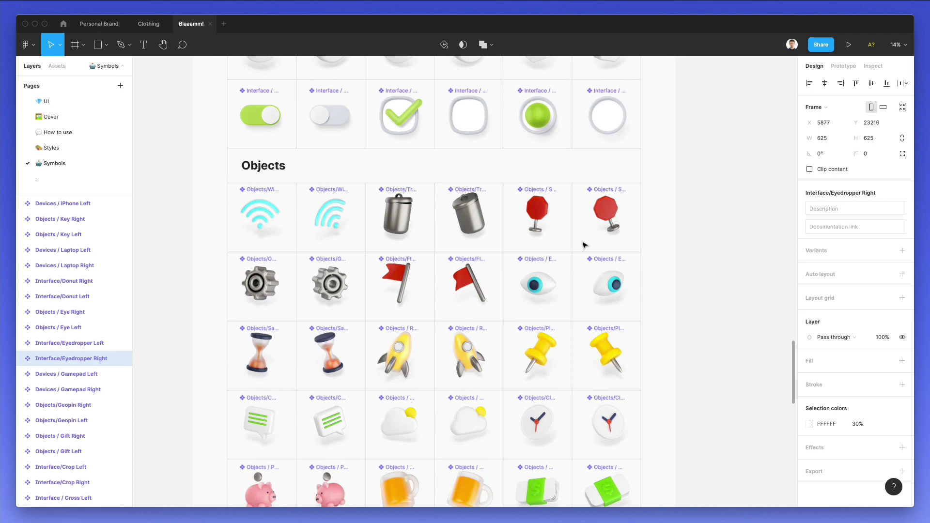
{"action": "scroll", "coordinate": [585, 245], "scroll_direction": "up", "scroll_amount": 3}
{"action": "scroll", "coordinate": [585, 245], "scroll_direction": "down", "scroll_amount": 1}
{"action": "scroll", "coordinate": [585, 244], "scroll_direction": "left", "scroll_amount": 1}
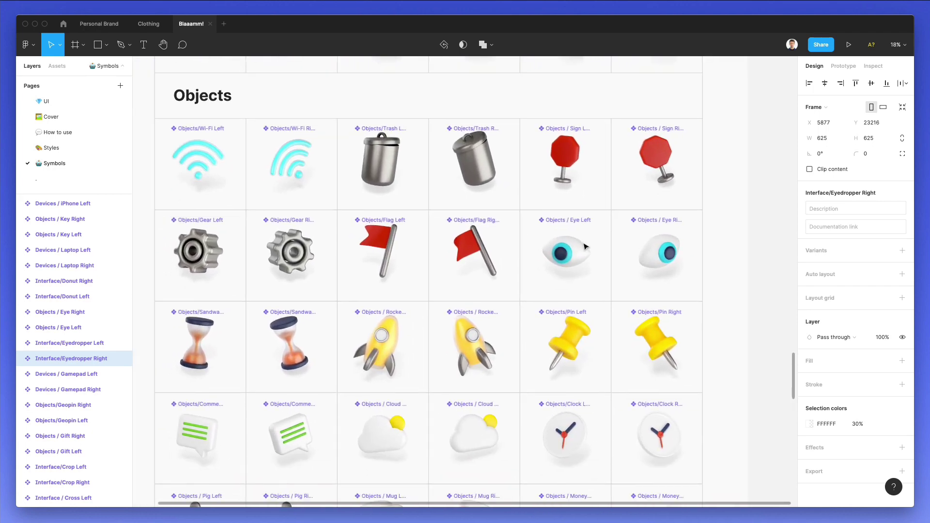
{"action": "scroll", "coordinate": [585, 246], "scroll_direction": "down", "scroll_amount": 12}
{"action": "scroll", "coordinate": [584, 246], "scroll_direction": "left", "scroll_amount": 2}
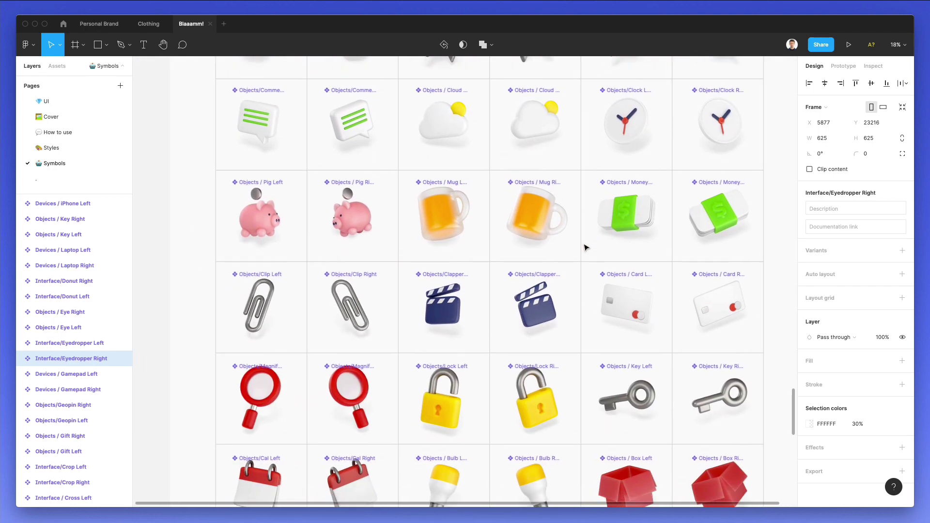
{"action": "scroll", "coordinate": [584, 247], "scroll_direction": "right", "scroll_amount": 1}
{"action": "scroll", "coordinate": [585, 247], "scroll_direction": "down", "scroll_amount": 14}
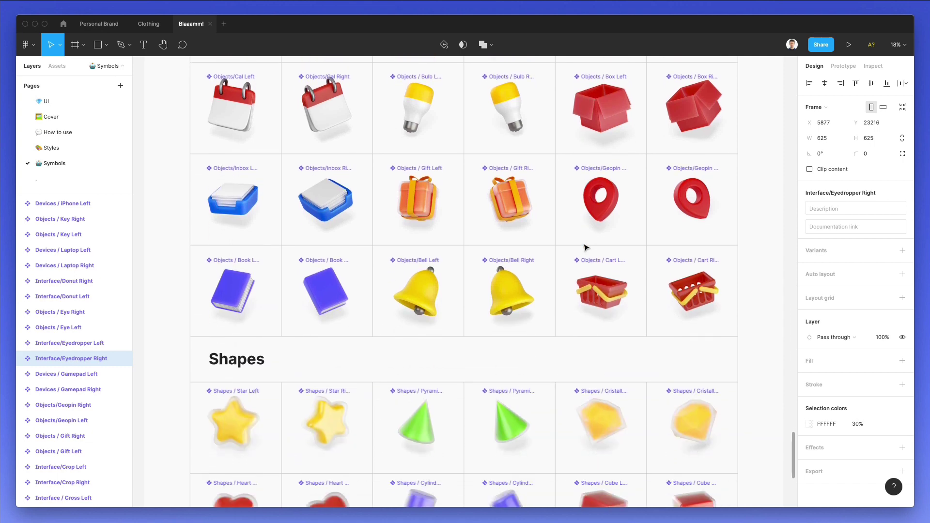
{"action": "scroll", "coordinate": [585, 247], "scroll_direction": "down", "scroll_amount": 4}
{"action": "scroll", "coordinate": [585, 247], "scroll_direction": "up", "scroll_amount": 10}
{"action": "scroll", "coordinate": [585, 247], "scroll_direction": "up", "scroll_amount": 4}
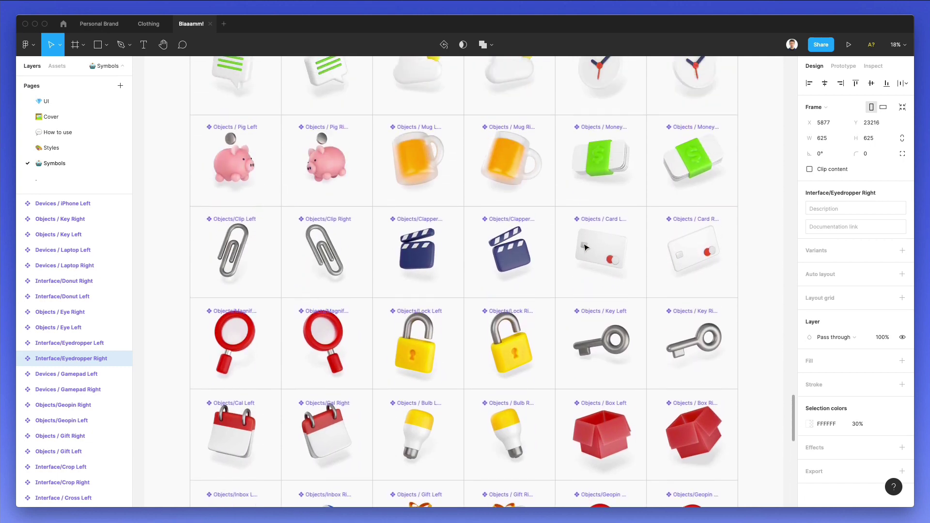
{"action": "scroll", "coordinate": [585, 247], "scroll_direction": "up", "scroll_amount": 1}
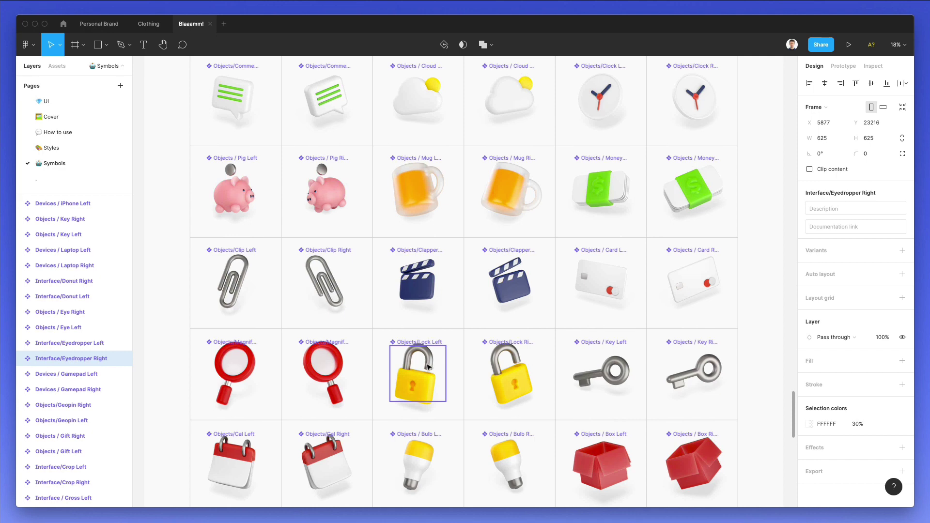
{"action": "left_click", "coordinate": [417, 373]}
Duplicate the second screen as frame 3 and delete its bucket illustration.
{"action": "left_click", "coordinate": [58, 103]}
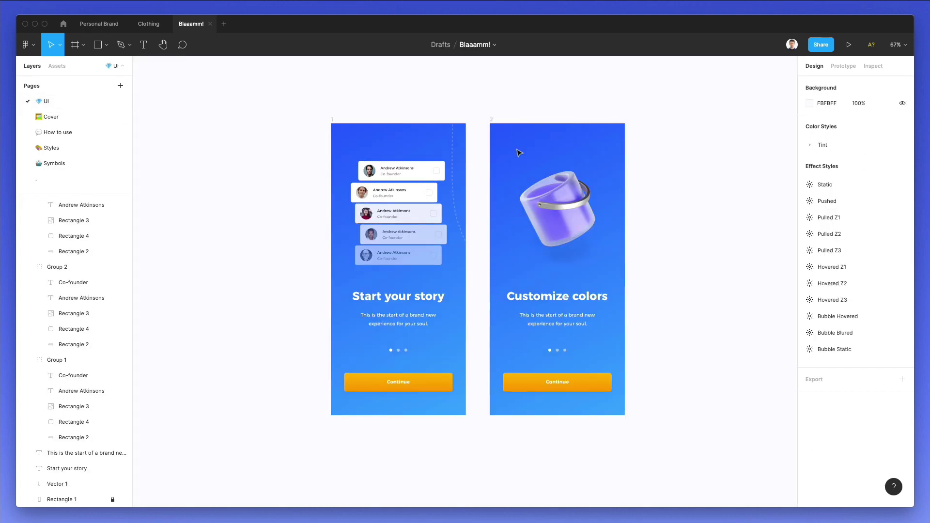
{"action": "left_click", "coordinate": [493, 123]}
{"action": "scroll", "coordinate": [498, 121], "scroll_direction": "right", "scroll_amount": 3}
{"action": "left_click_drag", "start_coordinate": [433, 166], "coordinate": [602, 166]}
{"action": "left_click", "coordinate": [602, 166]}
{"action": "left_click", "coordinate": [576, 204]}
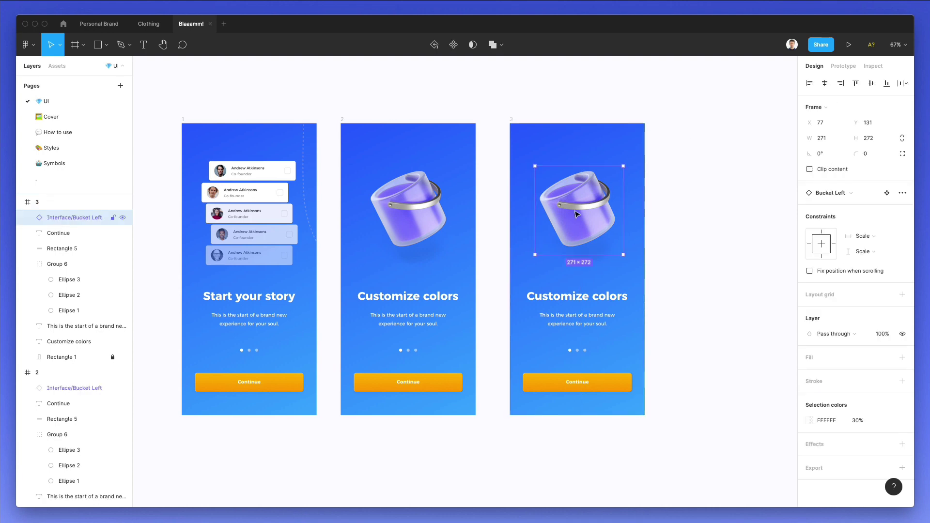
{"action": "key", "text": "Delete"}
Paste the Lock Left padlock into frame 3 and scale it to about 233×233.
{"action": "scroll", "coordinate": [623, 166], "scroll_direction": "up", "scroll_amount": 5}
{"action": "key", "text": "super+v"}
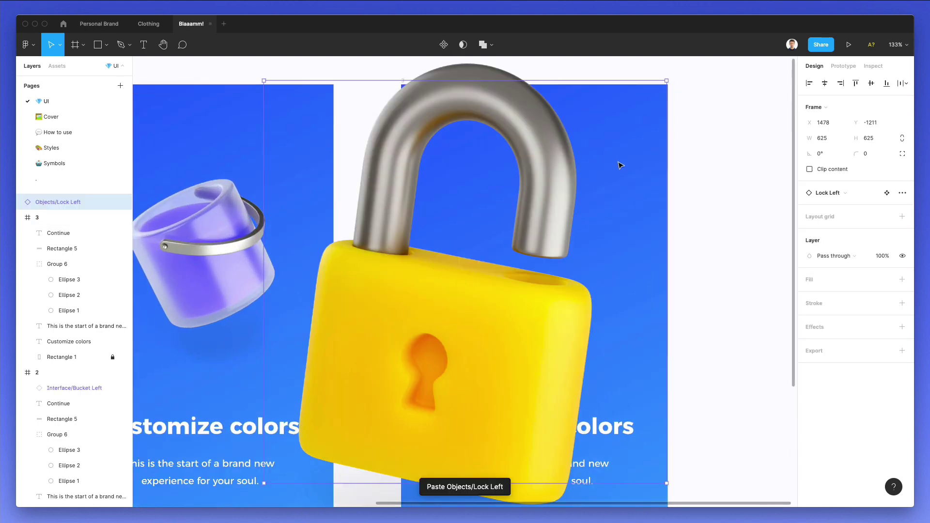
{"action": "left_click_drag", "start_coordinate": [511, 82], "coordinate": [542, 226]}
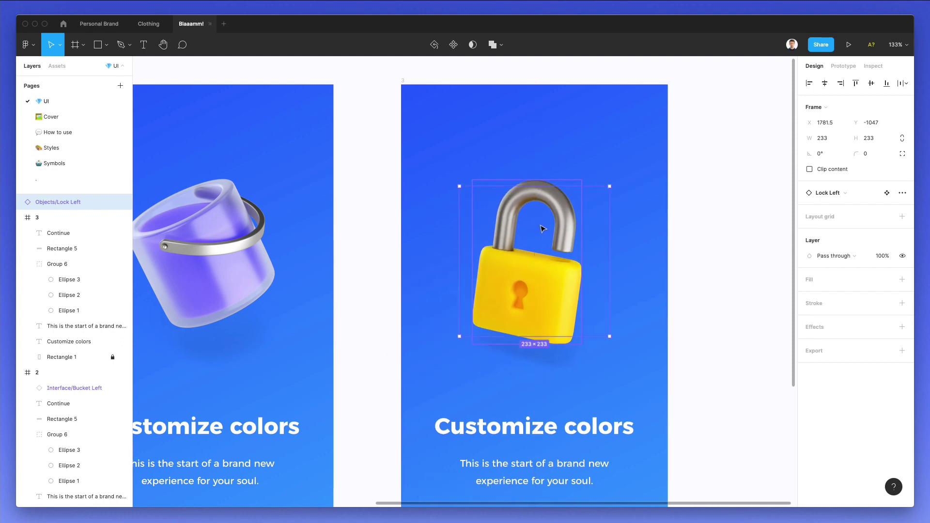
{"action": "scroll", "coordinate": [542, 227], "scroll_direction": "down", "scroll_amount": 5}
{"action": "scroll", "coordinate": [542, 228], "scroll_direction": "down", "scroll_amount": 5}
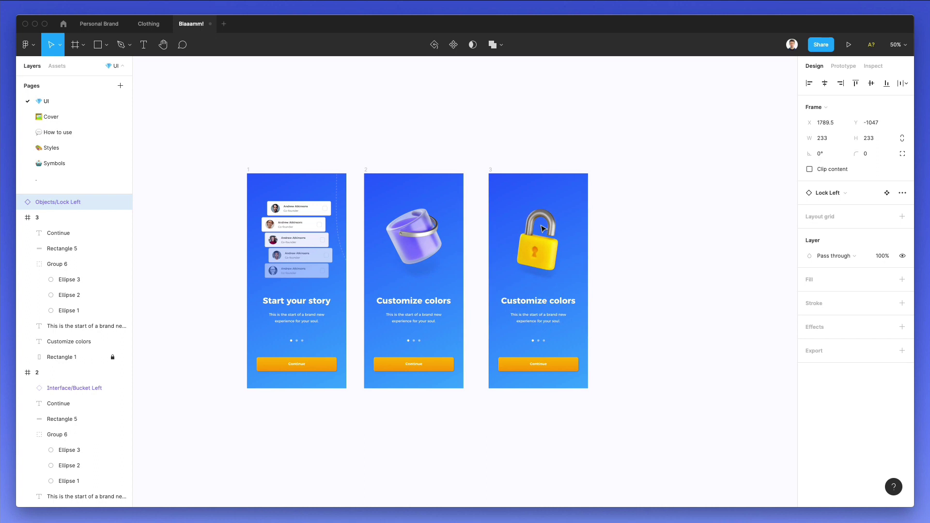
{"action": "left_click", "coordinate": [499, 128]}
{"action": "left_click", "coordinate": [538, 223]}
{"action": "scroll", "coordinate": [545, 206], "scroll_direction": "up", "scroll_amount": 3}
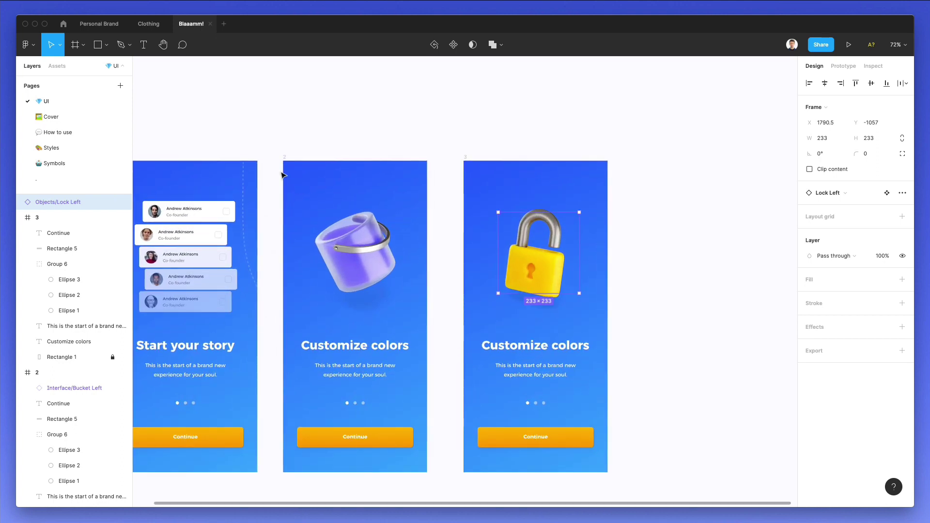
Scroll the Symbols page past Objects, Tools and Devices to the 3D Characters section.
{"action": "left_click", "coordinate": [67, 164]}
{"action": "scroll", "coordinate": [450, 228], "scroll_direction": "up", "scroll_amount": 6}
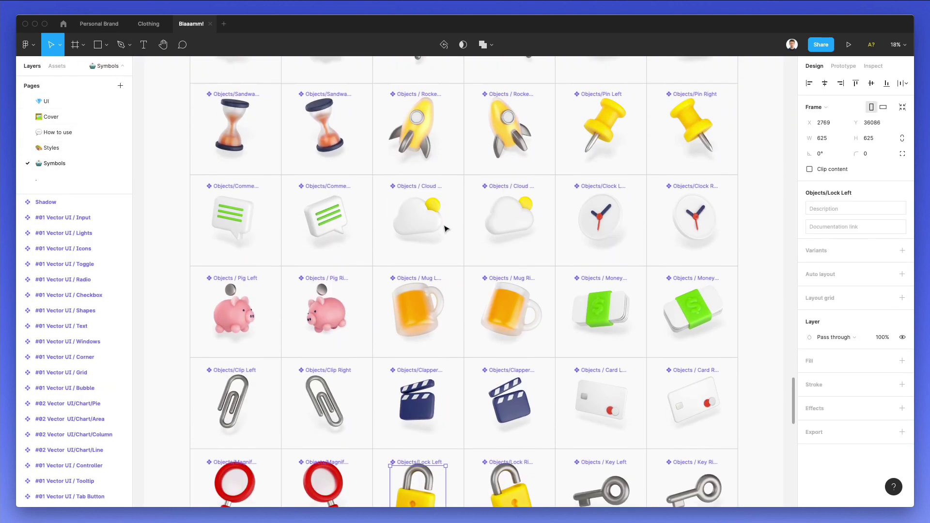
{"action": "scroll", "coordinate": [445, 229], "scroll_direction": "up", "scroll_amount": 10}
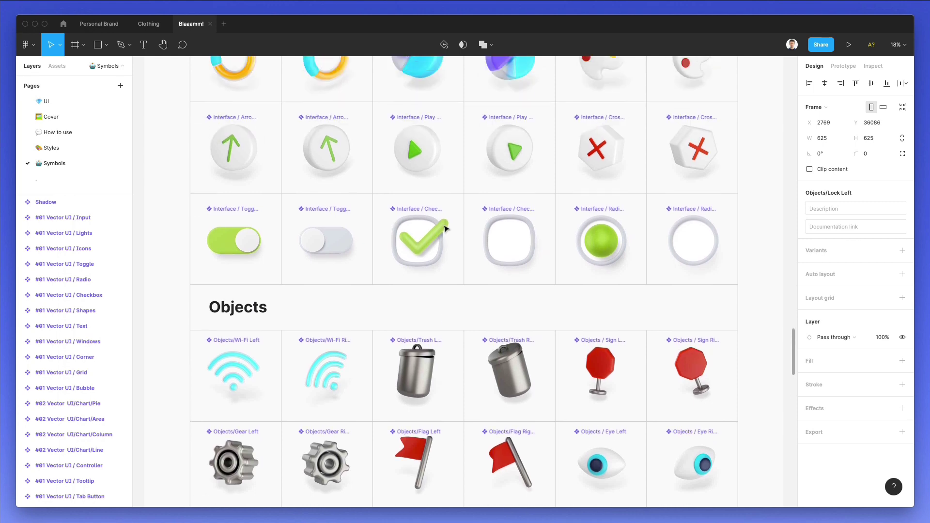
{"action": "scroll", "coordinate": [446, 229], "scroll_direction": "up", "scroll_amount": 7}
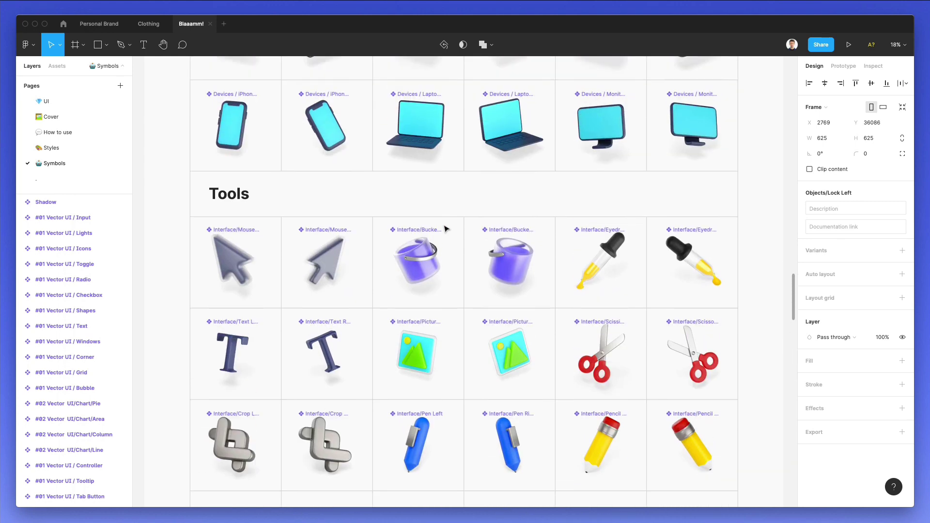
{"action": "scroll", "coordinate": [446, 228], "scroll_direction": "up", "scroll_amount": 10}
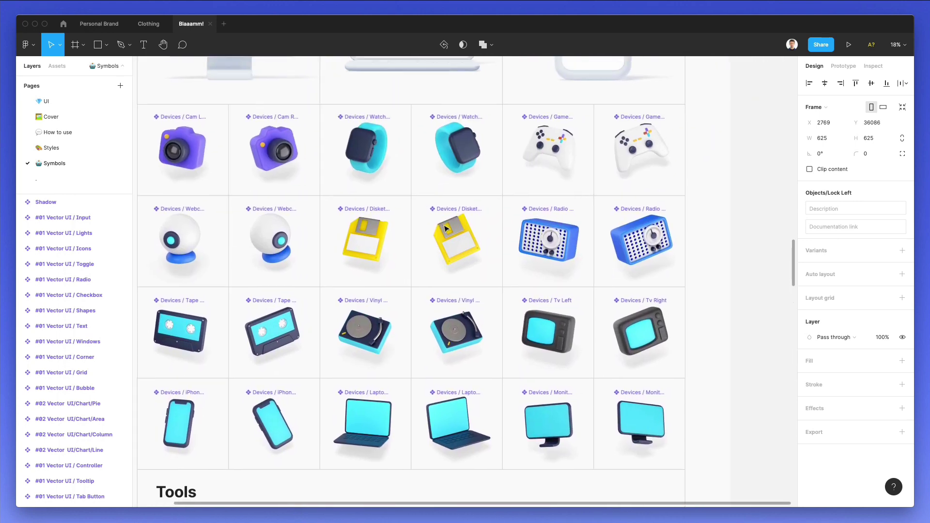
{"action": "scroll", "coordinate": [446, 228], "scroll_direction": "down", "scroll_amount": 1}
{"action": "scroll", "coordinate": [455, 258], "scroll_direction": "up", "scroll_amount": 6}
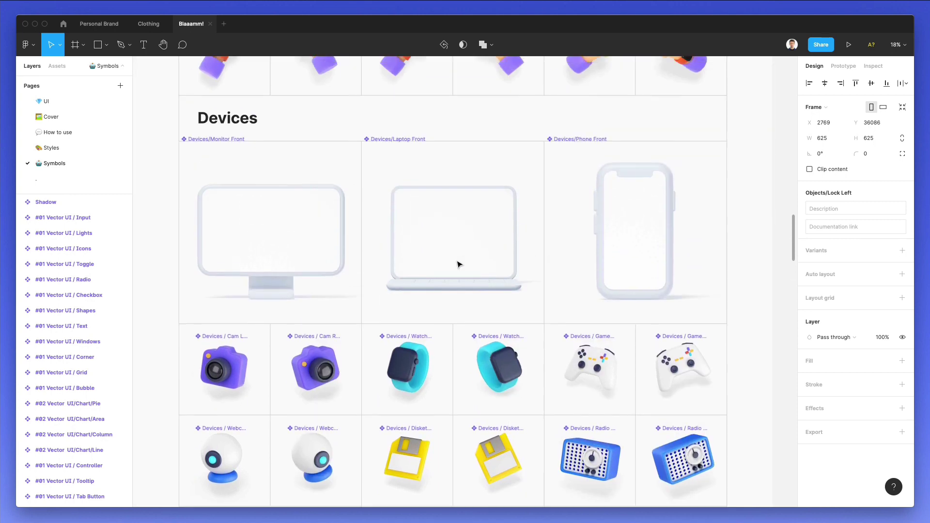
{"action": "scroll", "coordinate": [442, 274], "scroll_direction": "up", "scroll_amount": 6}
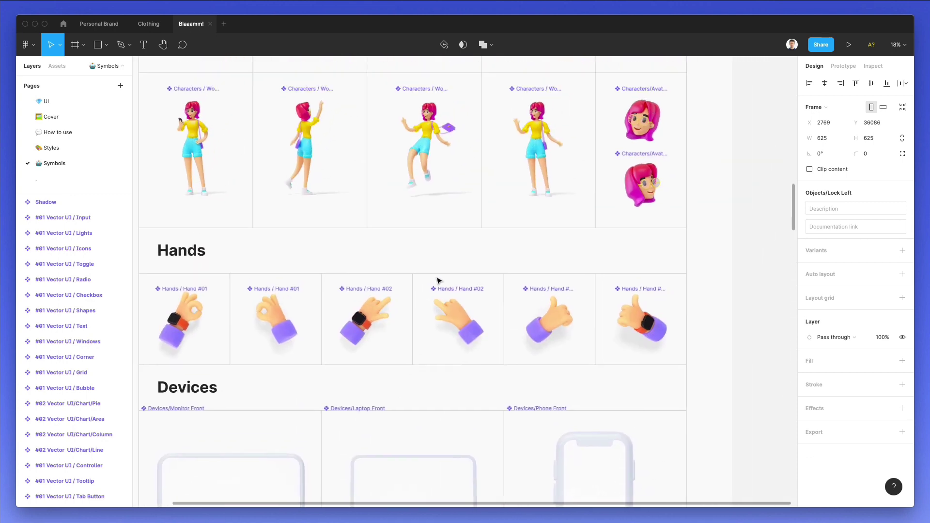
{"action": "scroll", "coordinate": [438, 279], "scroll_direction": "up", "scroll_amount": 6}
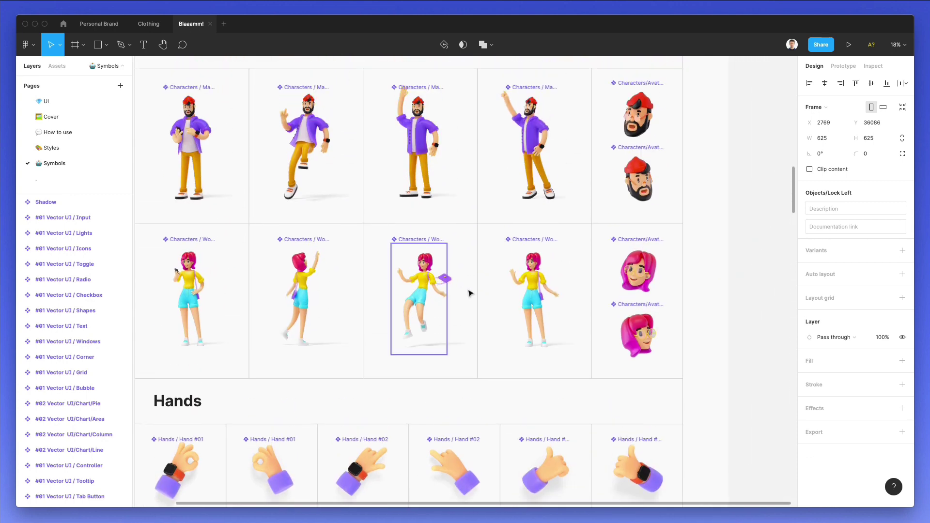
{"action": "scroll", "coordinate": [469, 293], "scroll_direction": "up", "scroll_amount": 3}
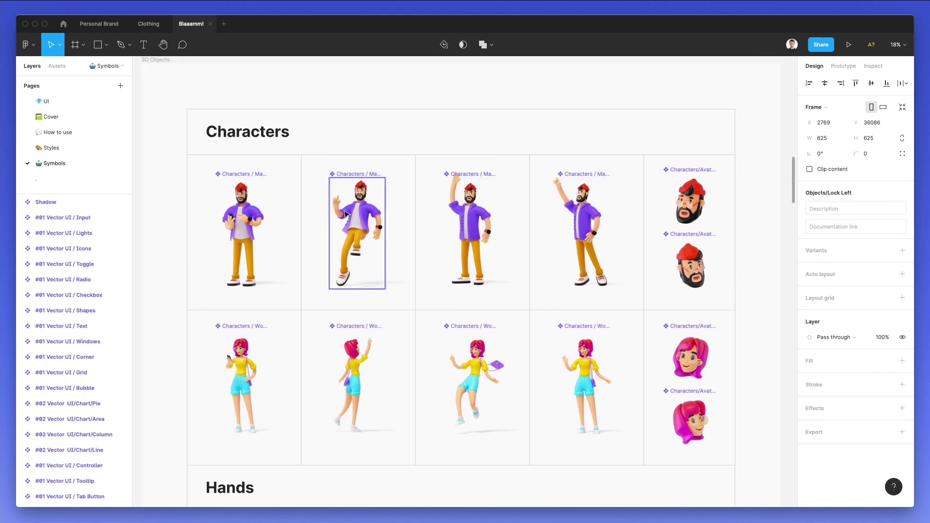
{"action": "scroll", "coordinate": [345, 214], "scroll_direction": "up", "scroll_amount": 2}
{"action": "scroll", "coordinate": [345, 214], "scroll_direction": "up", "scroll_amount": 5}
{"action": "scroll", "coordinate": [345, 213], "scroll_direction": "down", "scroll_amount": 3}
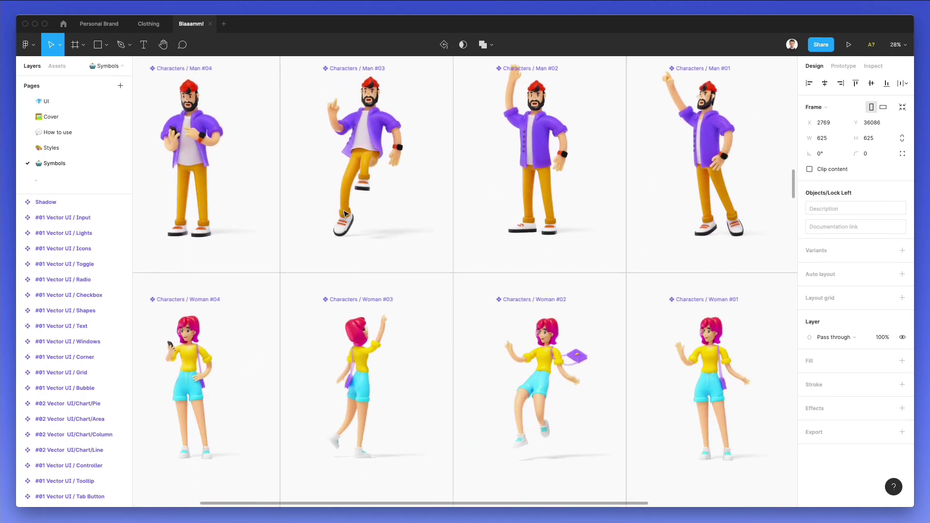
Copy Woman #04 and Man #03 onto the UI page and scale them down.
{"action": "left_click", "coordinate": [218, 358]}
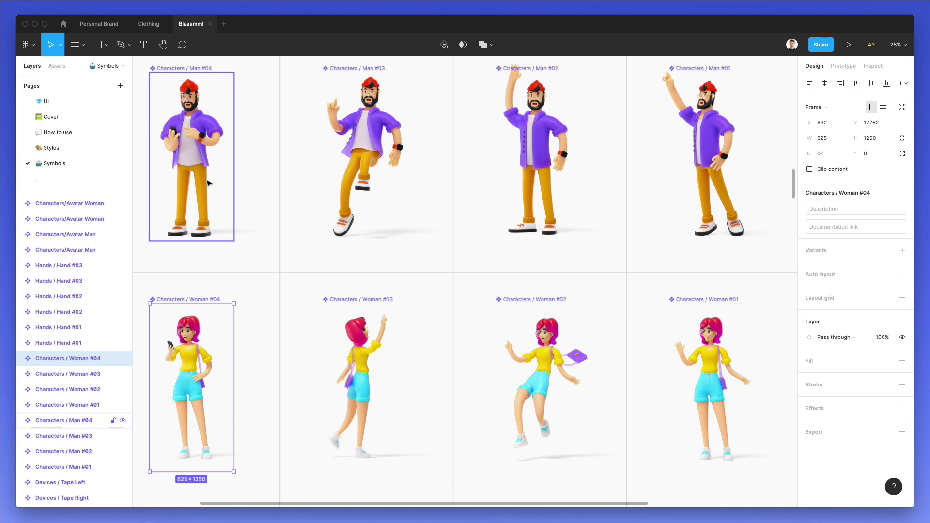
{"action": "left_click", "coordinate": [198, 168], "text": "shift"}
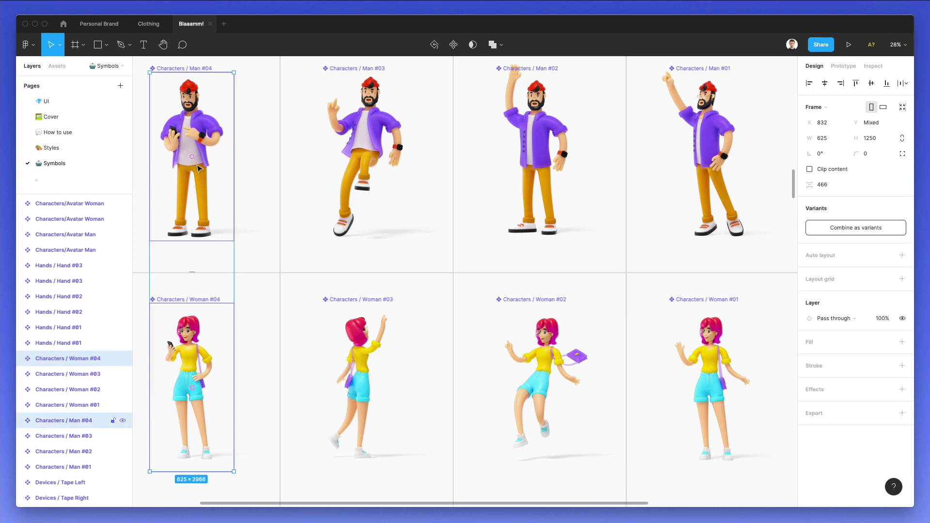
{"action": "left_click", "coordinate": [63, 420], "text": "shift"}
{"action": "left_click", "coordinate": [64, 436], "text": "shift"}
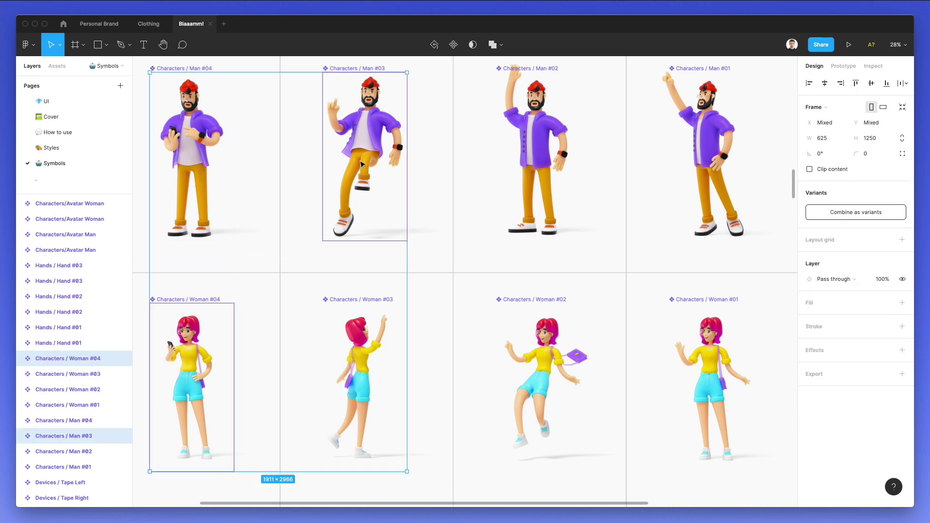
{"action": "left_click", "coordinate": [46, 100]}
{"action": "scroll", "coordinate": [479, 125], "scroll_direction": "right", "scroll_amount": 5}
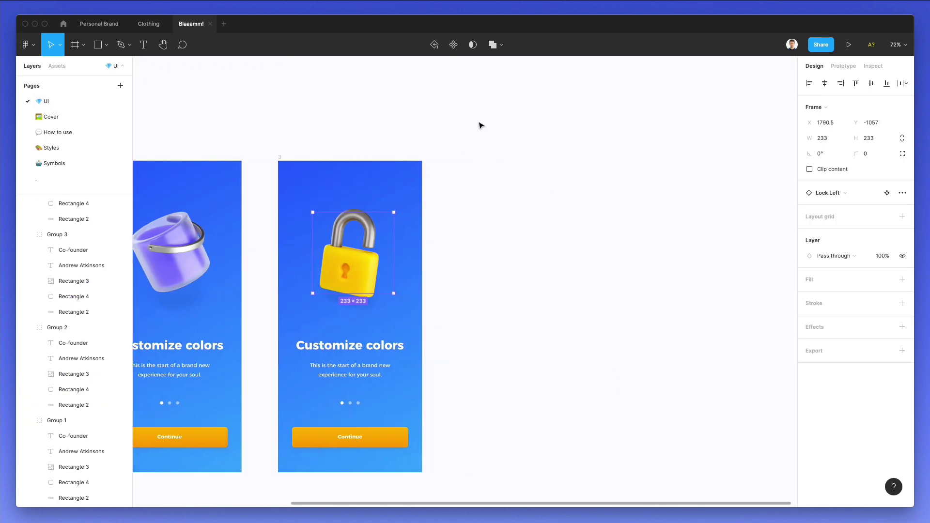
{"action": "key", "text": "ctrl+v"}
{"action": "scroll", "coordinate": [545, 186], "scroll_direction": "down", "scroll_amount": 3}
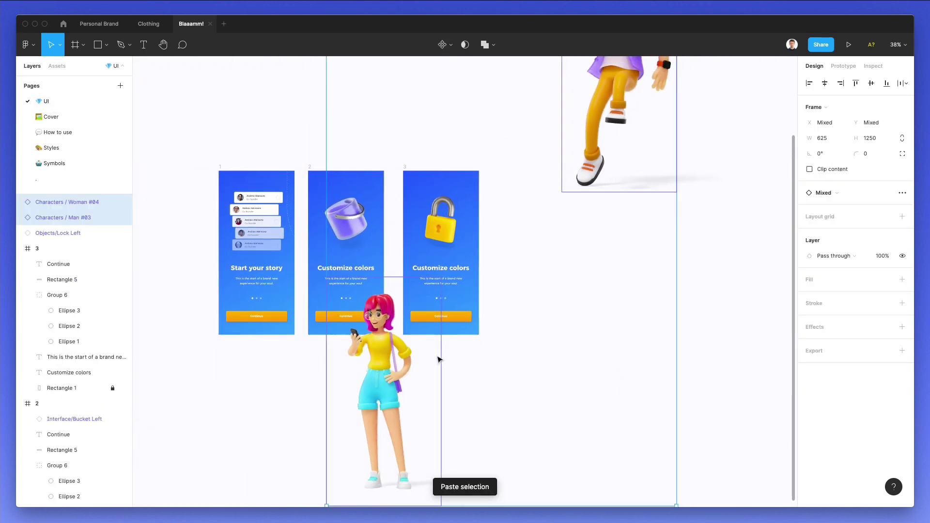
{"action": "scroll", "coordinate": [443, 294], "scroll_direction": "down", "scroll_amount": 4}
{"action": "scroll", "coordinate": [444, 294], "scroll_direction": "left", "scroll_amount": 2}
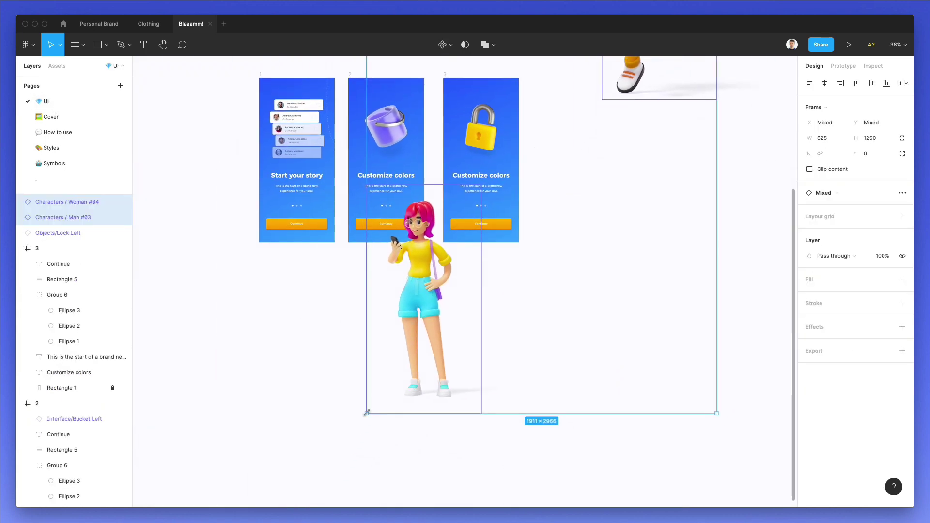
{"action": "left_click_drag", "start_coordinate": [368, 412], "coordinate": [472, 259]}
{"action": "left_click_drag", "start_coordinate": [491, 203], "coordinate": [588, 179]}
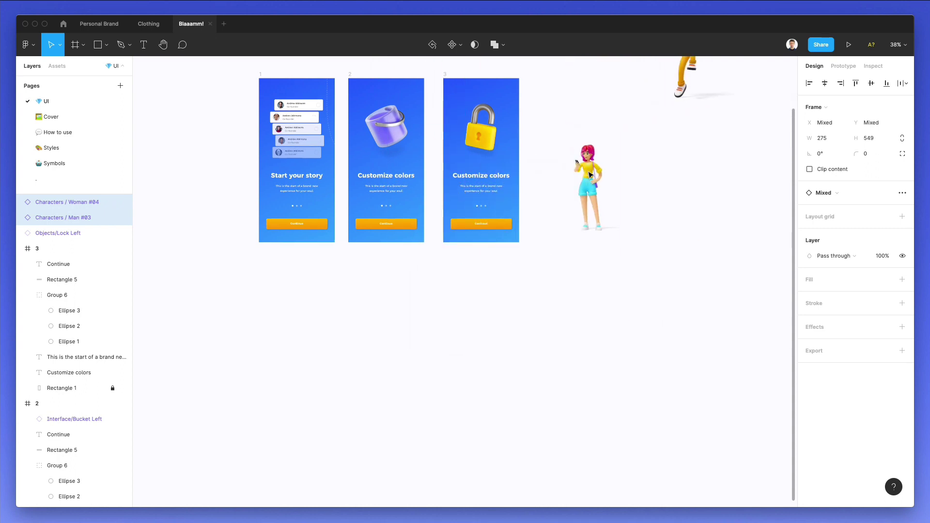
{"action": "left_click", "coordinate": [586, 102]}
Delete the bucket and place Woman #04 in frame 2 at about 229×458.
{"action": "scroll", "coordinate": [468, 153], "scroll_direction": "up", "scroll_amount": 3}
{"action": "scroll", "coordinate": [393, 159], "scroll_direction": "up", "scroll_amount": 2}
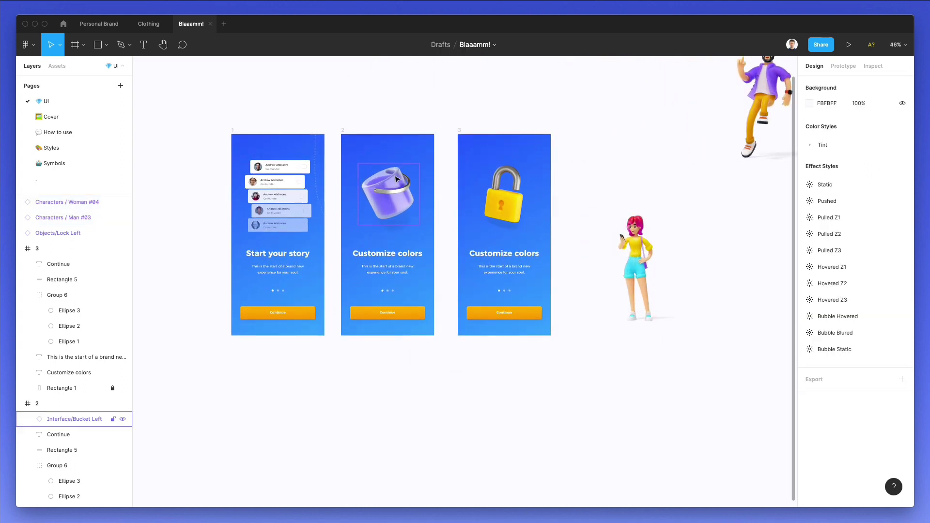
{"action": "left_click", "coordinate": [398, 179]}
{"action": "key", "text": "Delete"}
{"action": "left_click_drag", "start_coordinate": [655, 236], "coordinate": [390, 158]}
{"action": "left_click_drag", "start_coordinate": [389, 198], "coordinate": [388, 185]}
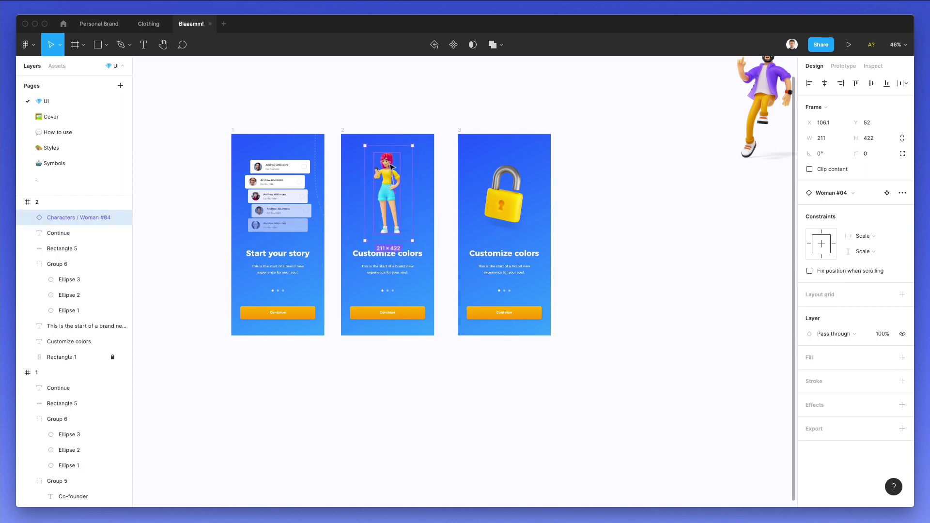
{"action": "scroll", "coordinate": [388, 160], "scroll_direction": "up", "scroll_amount": 5}
{"action": "mouse_move", "coordinate": [418, 137]}
{"action": "left_mouse_down"}
{"action": "mouse_move", "coordinate": [415, 130]}
{"action": "mouse_move", "coordinate": [412, 140]}
{"action": "left_mouse_up"}
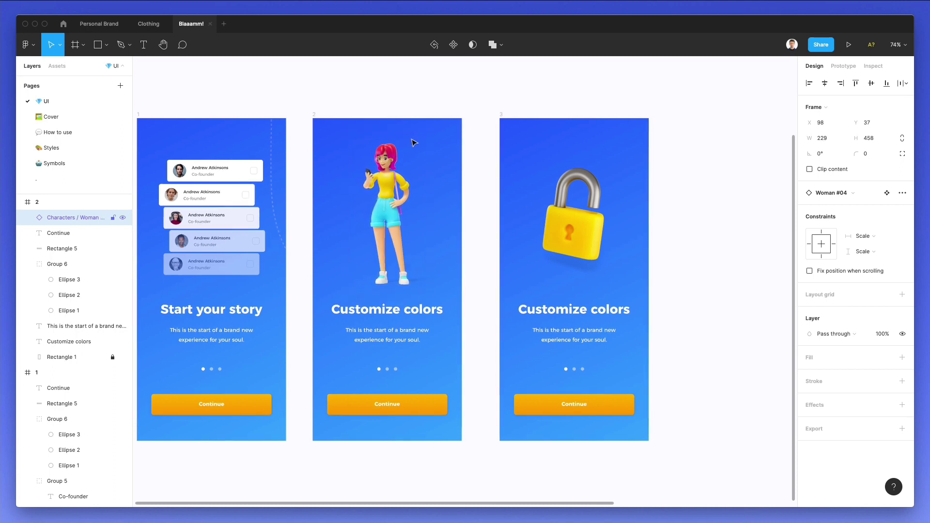
{"action": "scroll", "coordinate": [413, 140], "scroll_direction": "down", "scroll_amount": 3}
{"action": "left_click", "coordinate": [396, 116]}
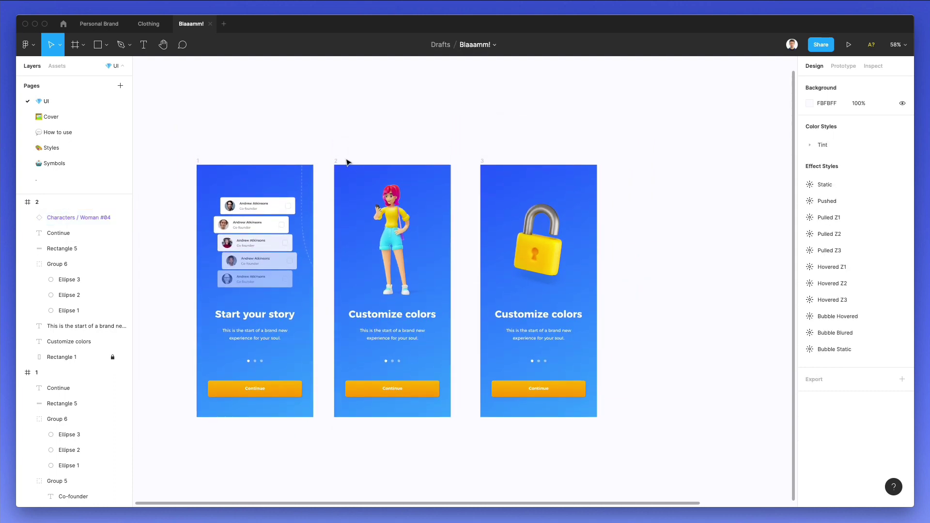
Duplicate the second screen and drop the Man #03 character into the new copy.
{"action": "left_click", "coordinate": [339, 163]}
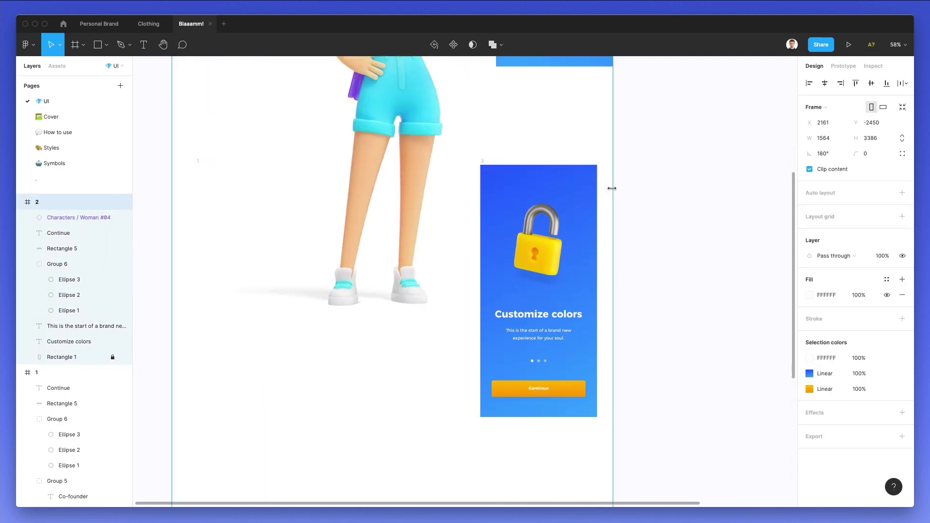
{"action": "left_click_drag", "start_coordinate": [416, 194], "coordinate": [659, 200]}
{"action": "scroll", "coordinate": [660, 199], "scroll_direction": "right", "scroll_amount": 5}
{"action": "scroll", "coordinate": [659, 200], "scroll_direction": "up", "scroll_amount": 2}
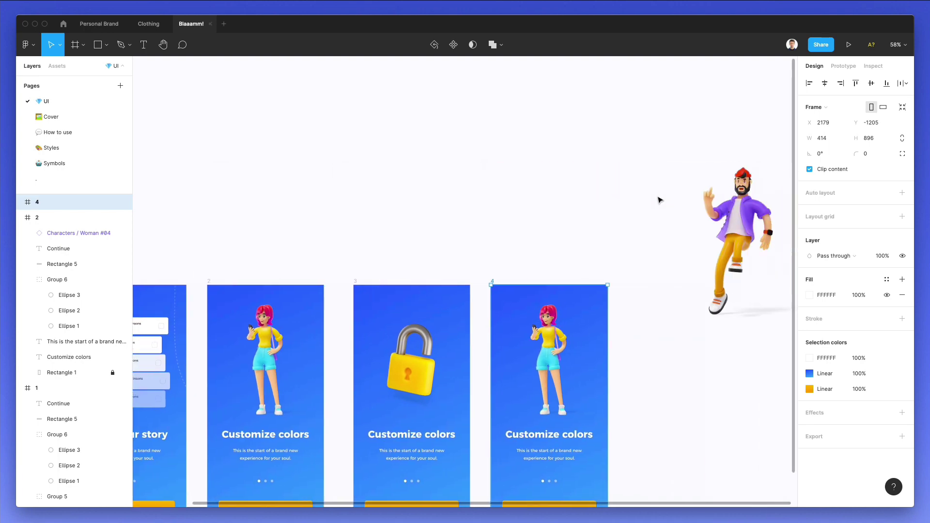
{"action": "left_click", "coordinate": [514, 264]}
{"action": "left_click", "coordinate": [630, 182]}
{"action": "left_click_drag", "start_coordinate": [630, 181], "coordinate": [458, 261]}
Move the Man #03 screen between screens 1 and 3, then select the woman's screen.
{"action": "scroll", "coordinate": [455, 260], "scroll_direction": "down", "scroll_amount": 3}
{"action": "scroll", "coordinate": [455, 259], "scroll_direction": "left", "scroll_amount": 6}
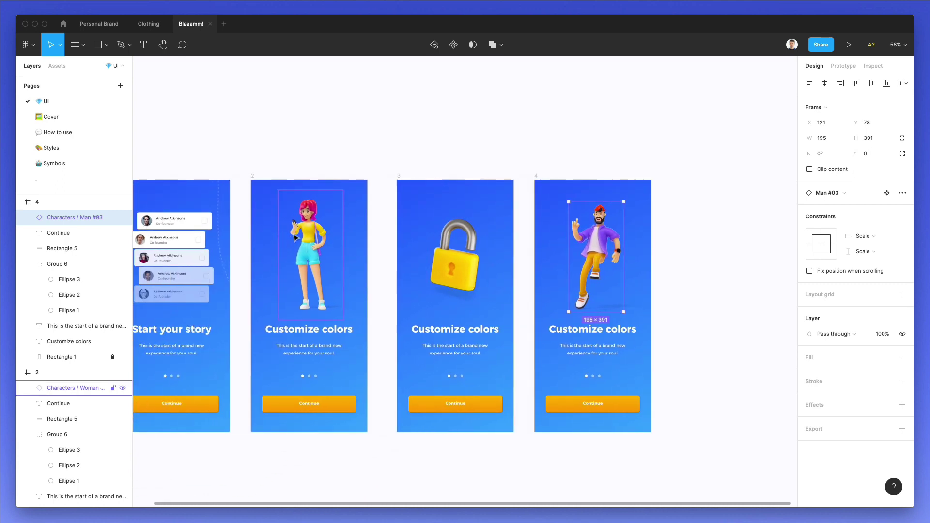
{"action": "left_click", "coordinate": [295, 237]}
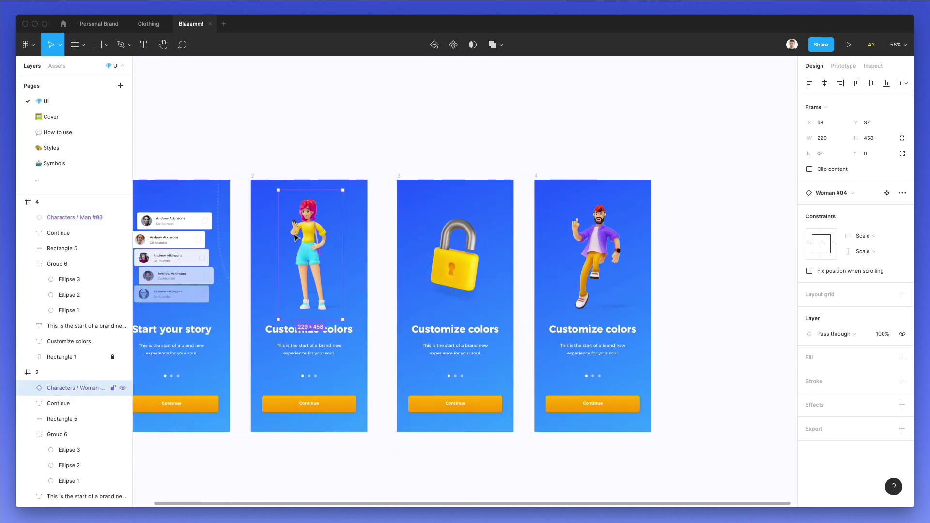
{"action": "left_click", "coordinate": [386, 138]}
{"action": "left_click", "coordinate": [271, 178]}
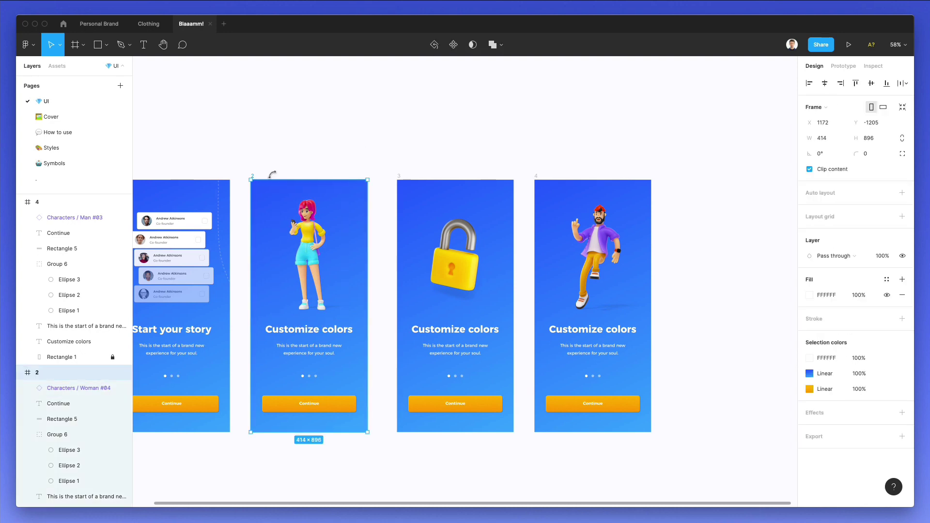
{"action": "left_click", "coordinate": [542, 181], "text": "shift"}
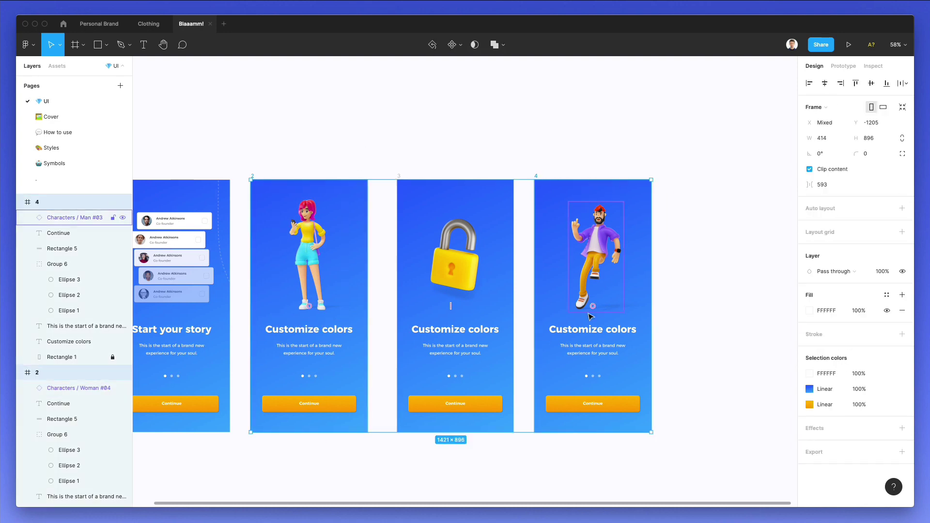
{"action": "left_click_drag", "start_coordinate": [335, 304], "coordinate": [336, 302]}
{"action": "left_click", "coordinate": [420, 119]}
{"action": "scroll", "coordinate": [420, 118], "scroll_direction": "left", "scroll_amount": 3}
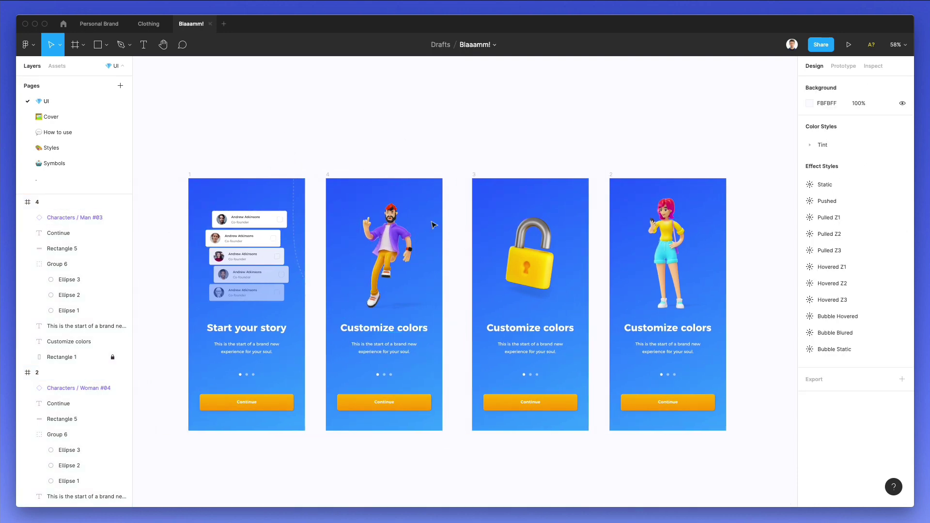
{"action": "left_click", "coordinate": [611, 175]}
Delete the woman's screen, leaving frames 1, 4 and 3.
{"action": "key", "text": "Delete"}
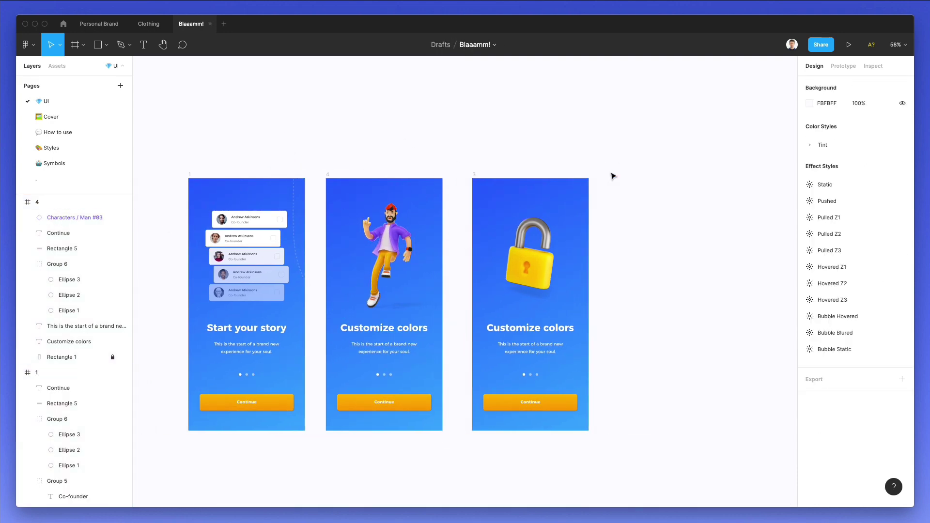
{"action": "scroll", "coordinate": [352, 246], "scroll_direction": "up", "scroll_amount": 5}
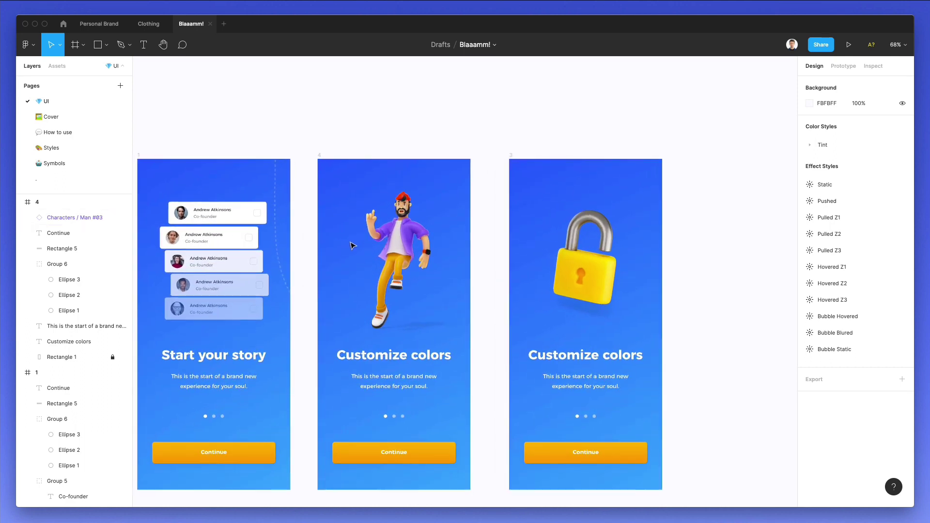
{"action": "scroll", "coordinate": [351, 246], "scroll_direction": "down", "scroll_amount": 2}
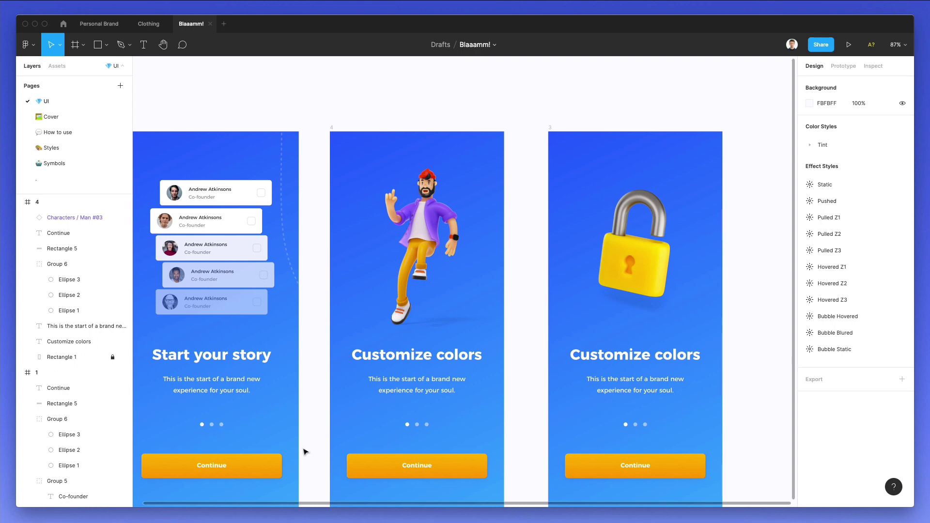
{"action": "key", "text": "r"}
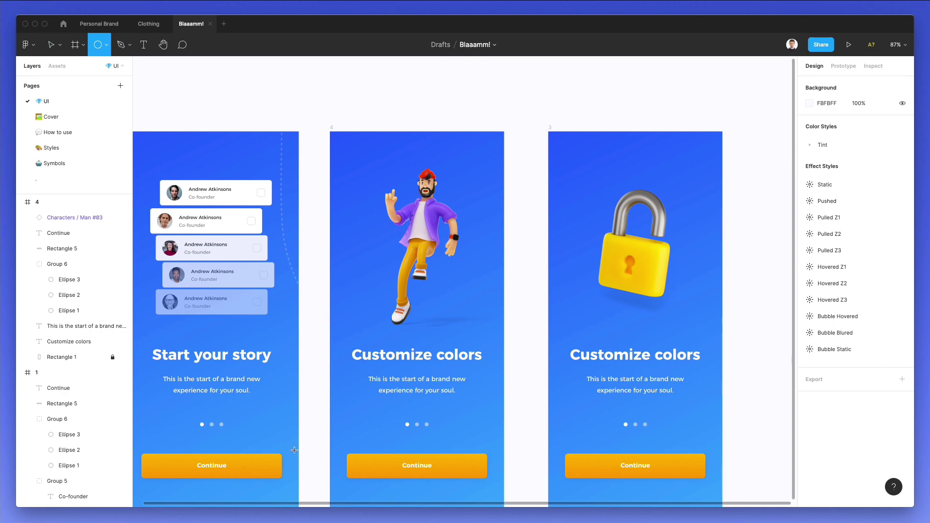
{"action": "key", "text": "v"}
Move the Objects/Lock Left padlock layer inside frame 3 and duplicate frame 3 as frame 5.
{"action": "left_click", "coordinate": [552, 127]}
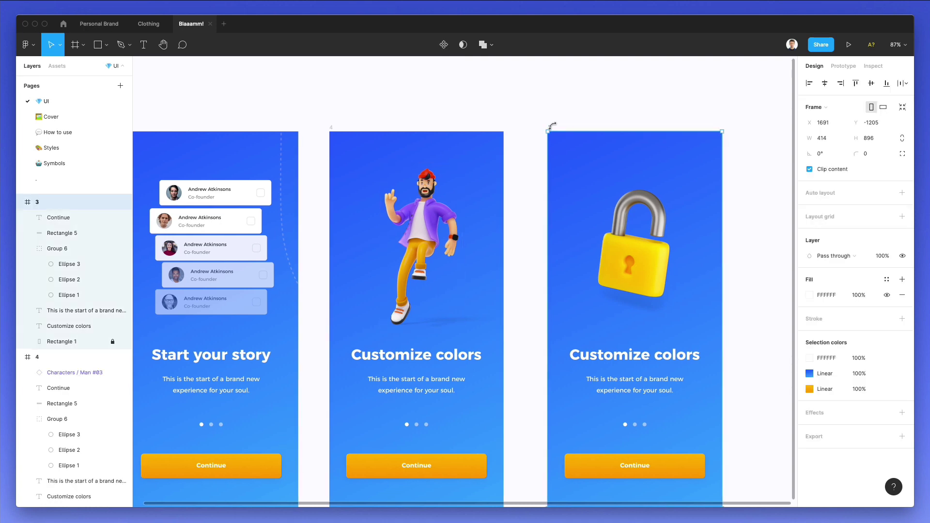
{"action": "scroll", "coordinate": [514, 145], "scroll_direction": "right", "scroll_amount": 5}
{"action": "left_click_drag", "start_coordinate": [478, 171], "coordinate": [631, 180]}
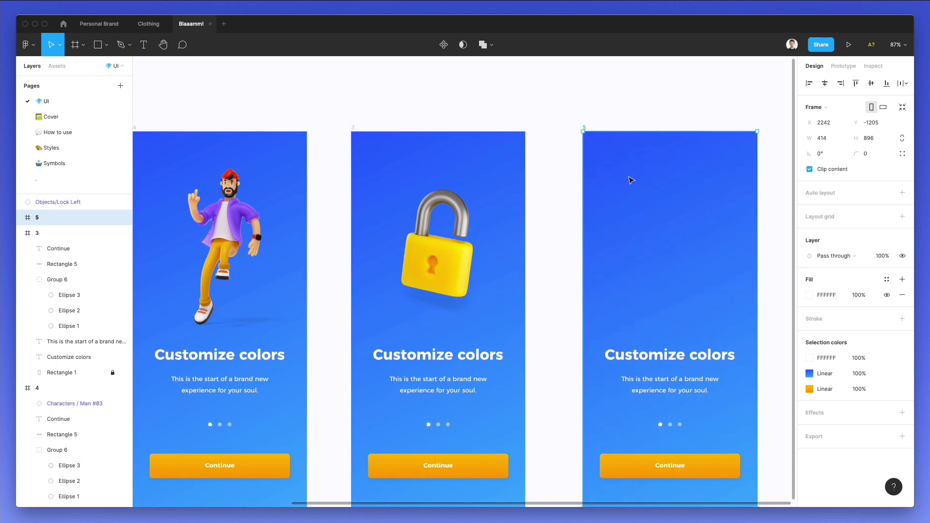
{"action": "key", "text": "ctrl+z"}
{"action": "left_click", "coordinate": [46, 202]}
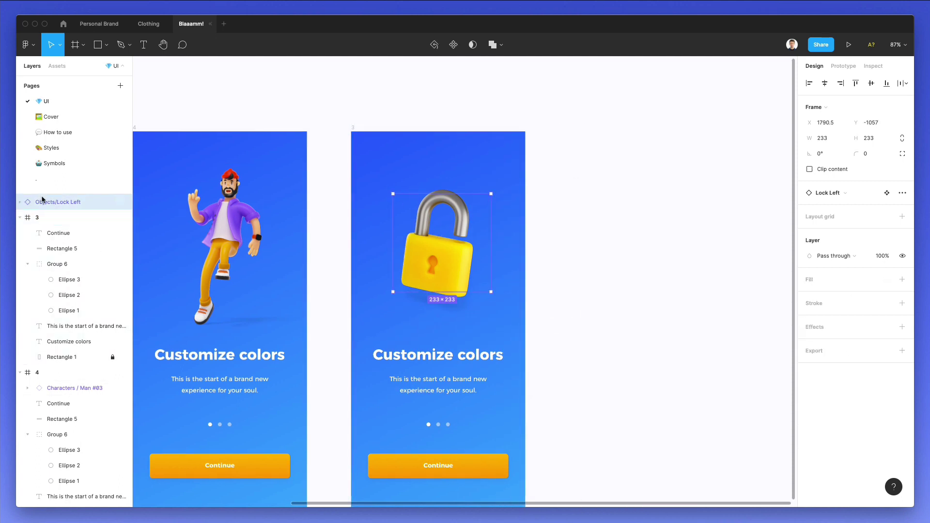
{"action": "left_click_drag", "start_coordinate": [42, 199], "coordinate": [60, 206]}
{"action": "left_click", "coordinate": [383, 119]}
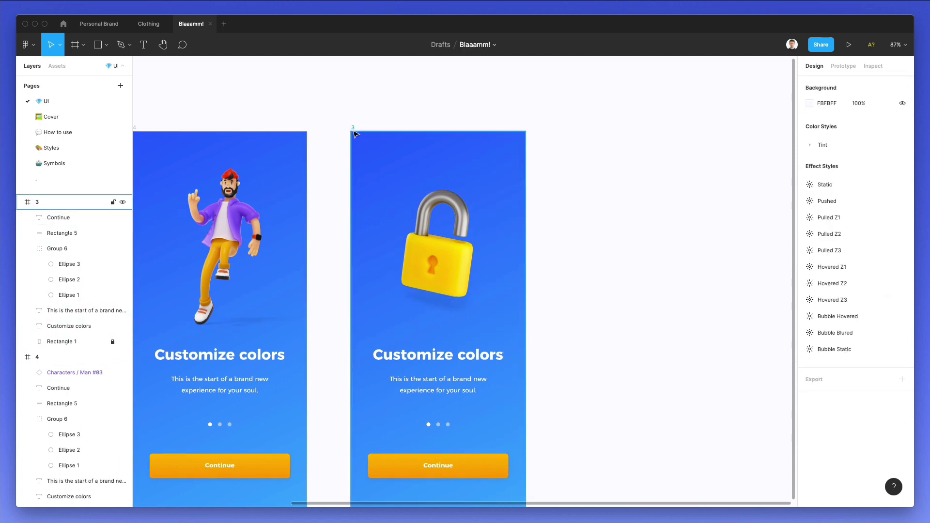
{"action": "left_click", "coordinate": [355, 133]}
{"action": "left_click_drag", "start_coordinate": [376, 150], "coordinate": [655, 152]}
{"action": "scroll", "coordinate": [645, 154], "scroll_direction": "right", "scroll_amount": 4}
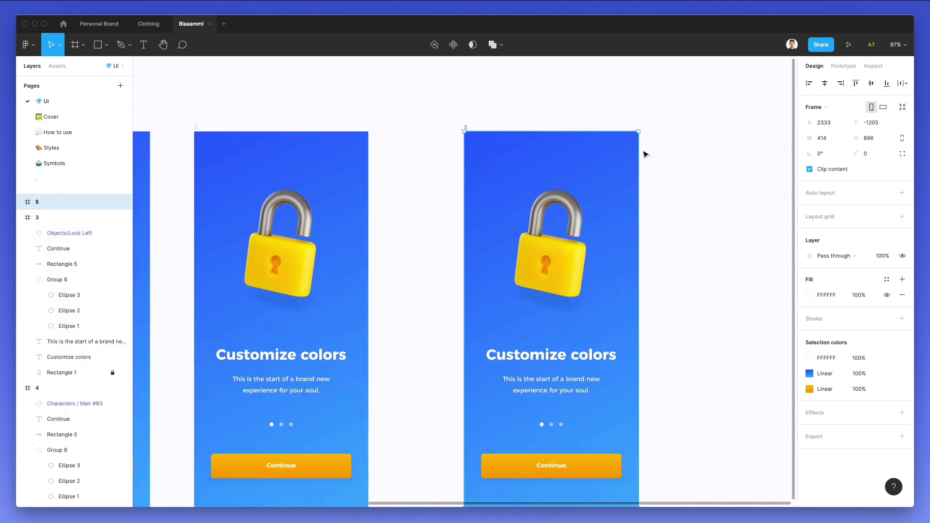
Draw a small circle near frame 5's top-left with an eyedropped white fill at 20% opacity.
{"action": "left_click", "coordinate": [594, 112]}
{"action": "key", "text": "o"}
{"action": "mouse_move", "coordinate": [500, 171]}
{"action": "left_mouse_down"}
{"action": "mouse_move", "coordinate": [523, 148]}
{"action": "mouse_move", "coordinate": [505, 162]}
{"action": "mouse_move", "coordinate": [508, 176]}
{"action": "left_mouse_up"}
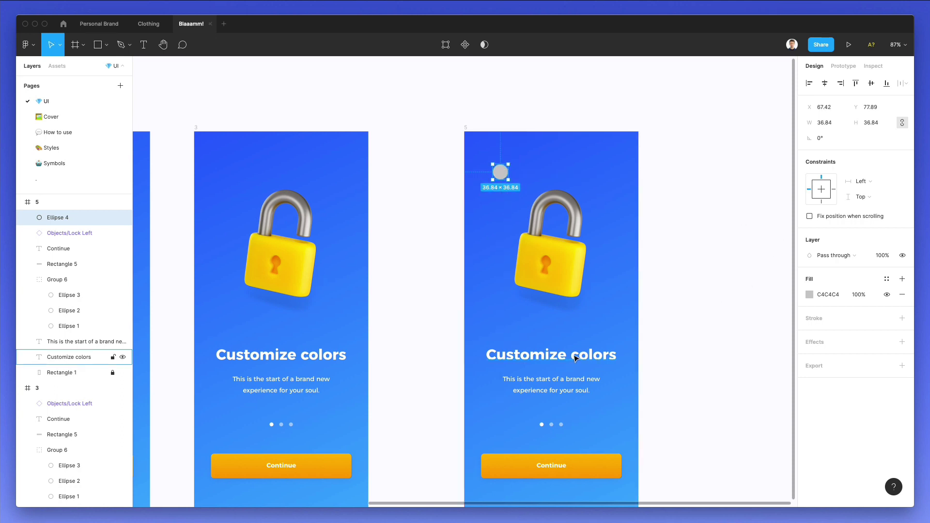
{"action": "key", "text": "c"}
{"action": "key", "text": "Escape"}
{"action": "left_click", "coordinate": [499, 172]}
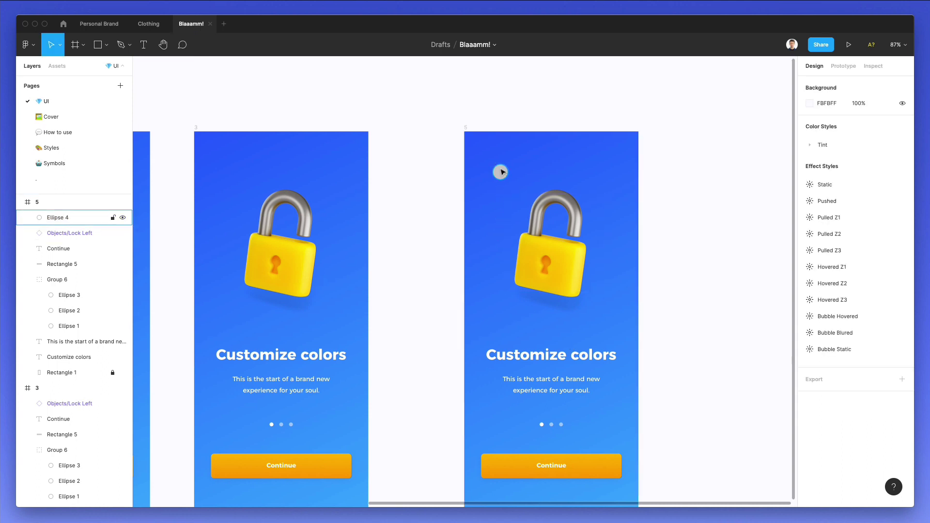
{"action": "left_click", "coordinate": [809, 295]}
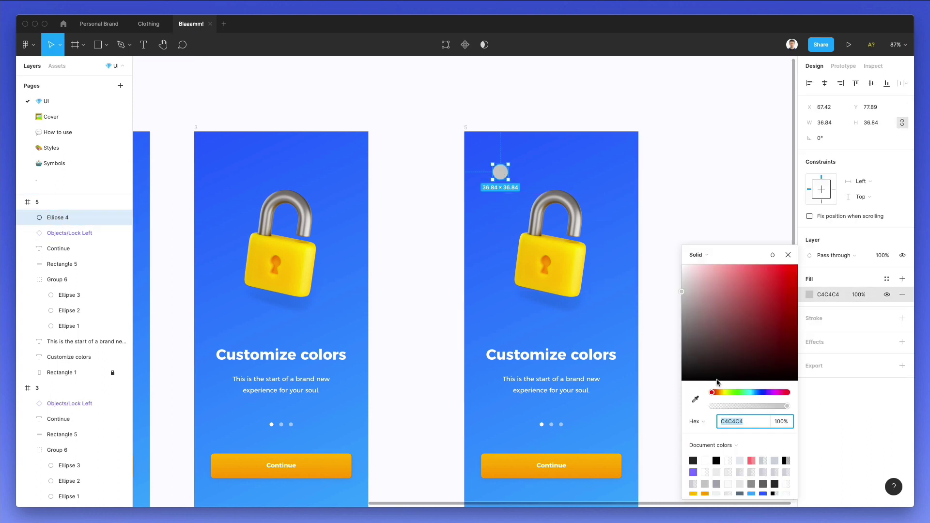
{"action": "left_click", "coordinate": [695, 399]}
{"action": "left_click", "coordinate": [594, 350]}
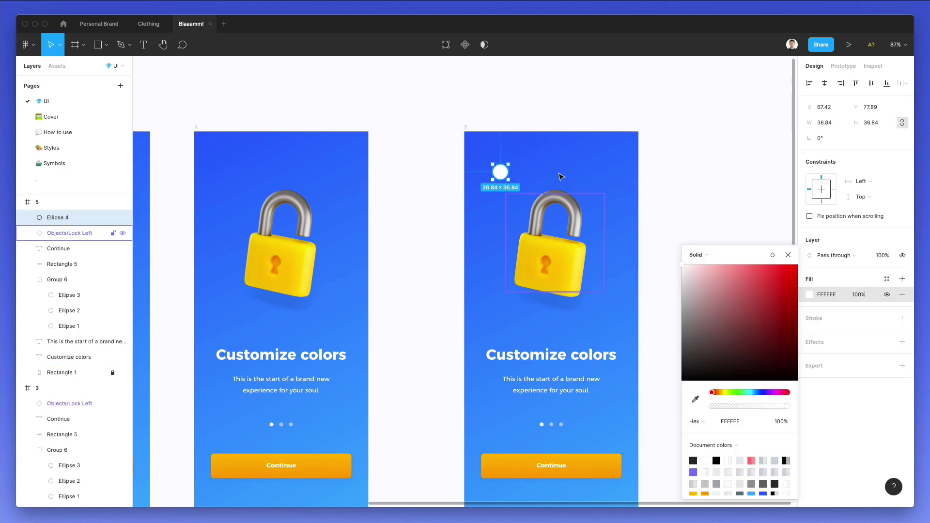
{"action": "key", "text": "Escape"}
{"action": "key", "text": "1"}
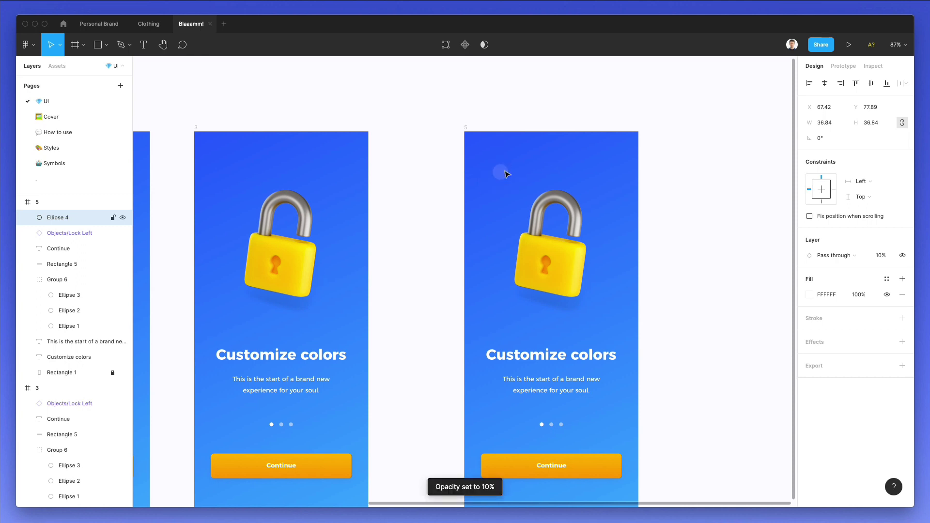
{"action": "key", "text": "2"}
Copy the circle into a large 159.14 px one behind the padlock and a tiny 15.46 px dot.
{"action": "scroll", "coordinate": [499, 173], "scroll_direction": "right", "scroll_amount": 1}
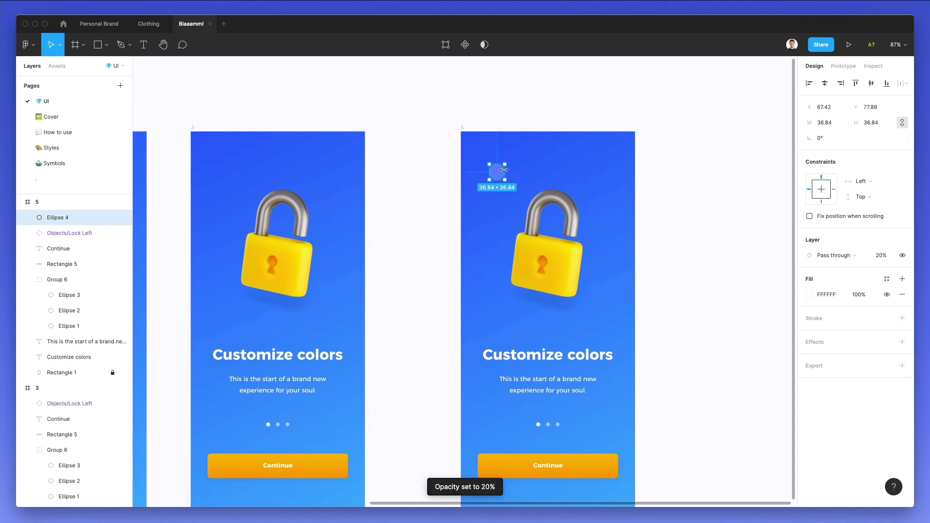
{"action": "left_click_drag", "start_coordinate": [498, 173], "coordinate": [540, 248]}
{"action": "key", "text": "super+bracketleft"}
{"action": "key", "text": "super+bracketleft"}
{"action": "key", "text": "super+bracketleft"}
{"action": "key", "text": "super+bracketleft"}
{"action": "key", "text": "super+bracketleft"}
{"action": "key", "text": "super+bracketleft"}
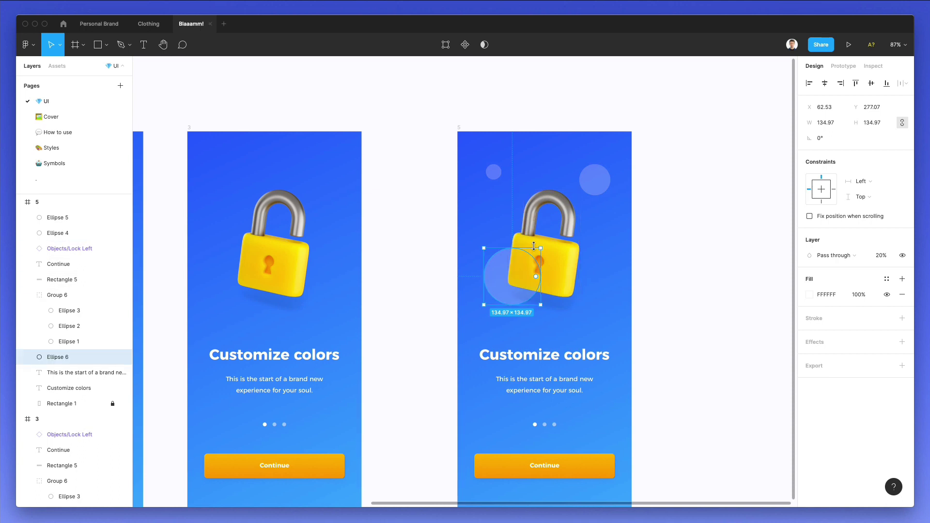
{"action": "left_click_drag", "start_coordinate": [482, 246], "coordinate": [476, 242]}
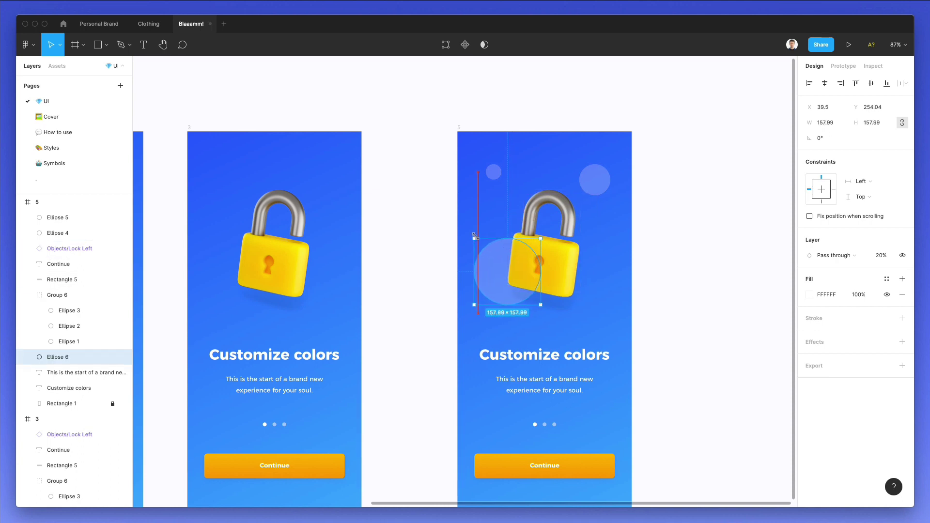
{"action": "left_click_drag", "start_coordinate": [494, 272], "coordinate": [569, 248]}
{"action": "left_click_drag", "start_coordinate": [616, 219], "coordinate": [586, 249]}
{"action": "key", "text": "shift+Right"}
{"action": "key", "text": "shift+Right"}
{"action": "key", "text": "shift+Right"}
{"action": "key", "text": "shift+Right"}
{"action": "key", "text": "shift+Up"}
{"action": "key", "text": "shift+Up"}
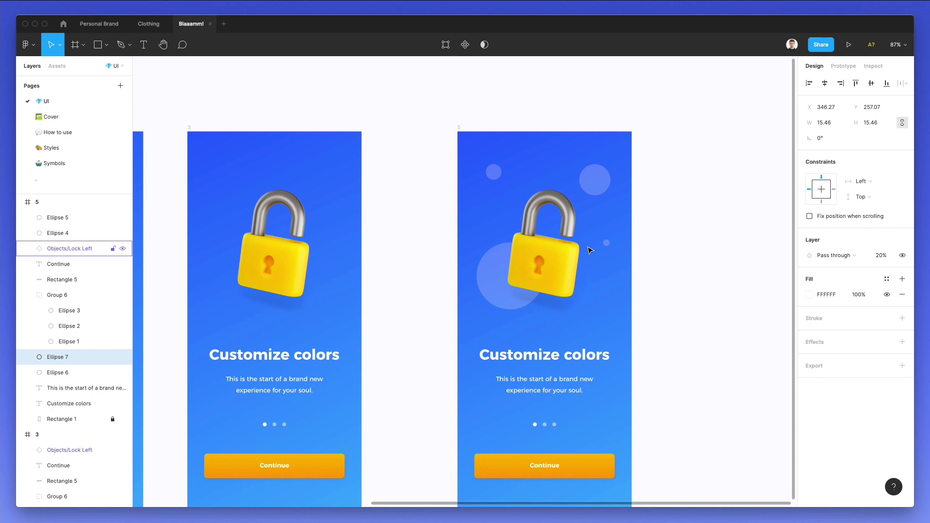
{"action": "left_click", "coordinate": [664, 224]}
Search Nucleo for 'lock' and drop the ic_lock_open_48px icon onto frame 5, selecting its inner group.
{"action": "scroll", "coordinate": [665, 224], "scroll_direction": "down", "scroll_amount": 3}
{"action": "scroll", "coordinate": [664, 225], "scroll_direction": "up", "scroll_amount": 4}
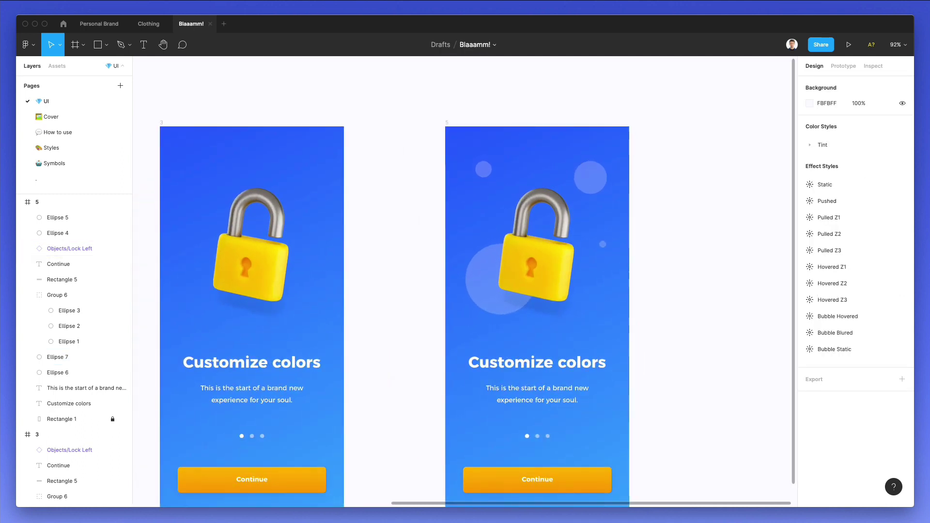
{"action": "key", "text": "super+shift+n"}
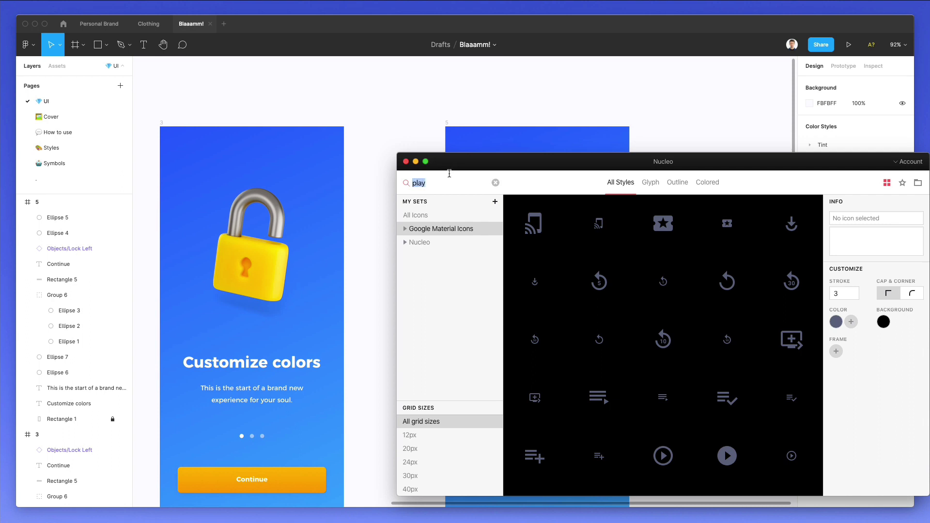
{"action": "type", "text": "lock"}
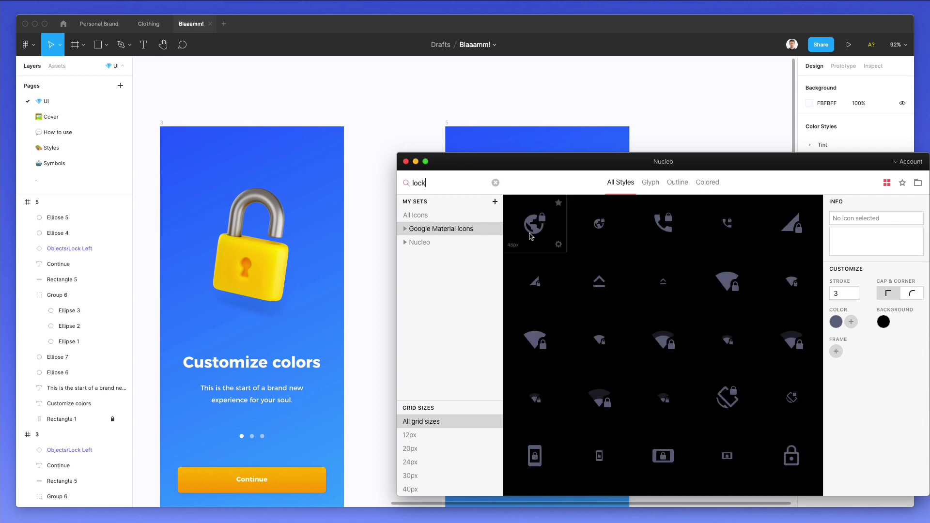
{"action": "scroll", "coordinate": [587, 296], "scroll_direction": "down", "scroll_amount": 3}
{"action": "scroll", "coordinate": [553, 148], "scroll_direction": "right", "scroll_amount": 2}
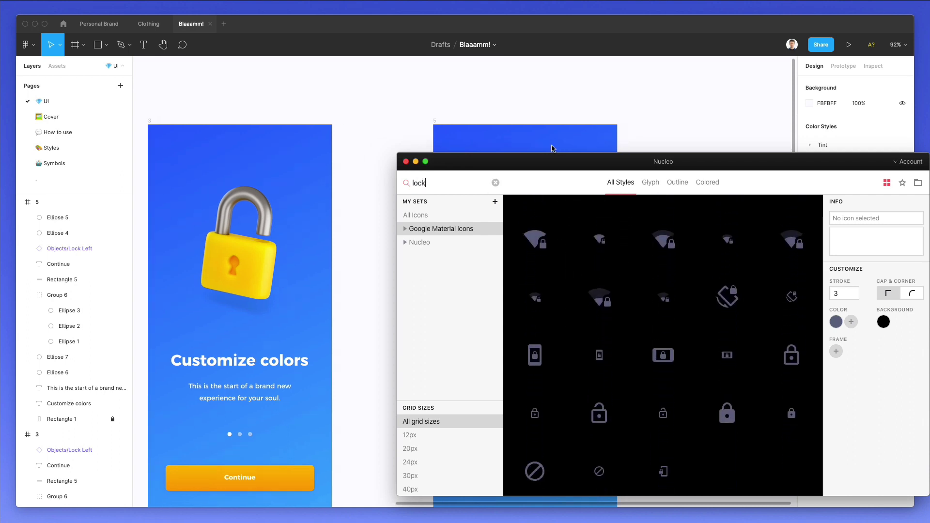
{"action": "scroll", "coordinate": [553, 148], "scroll_direction": "right", "scroll_amount": 5}
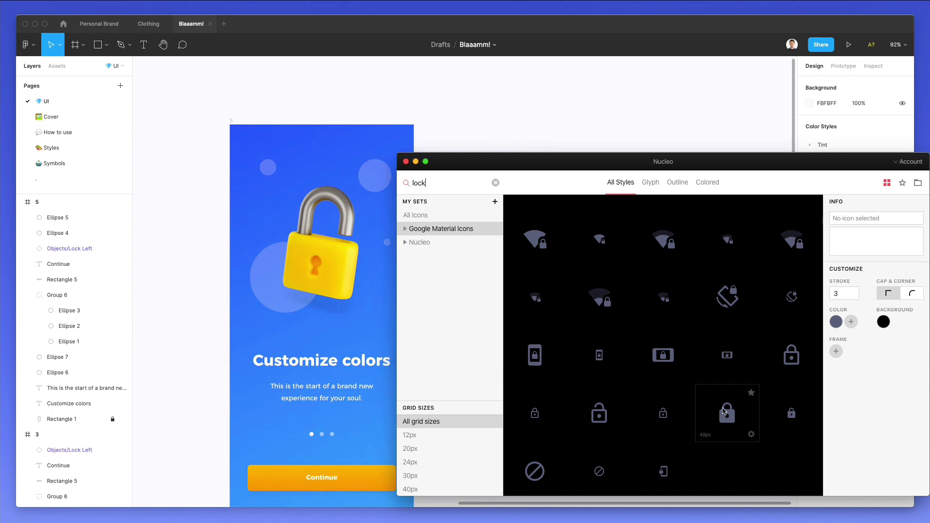
{"action": "left_click_drag", "start_coordinate": [478, 321], "coordinate": [256, 202]}
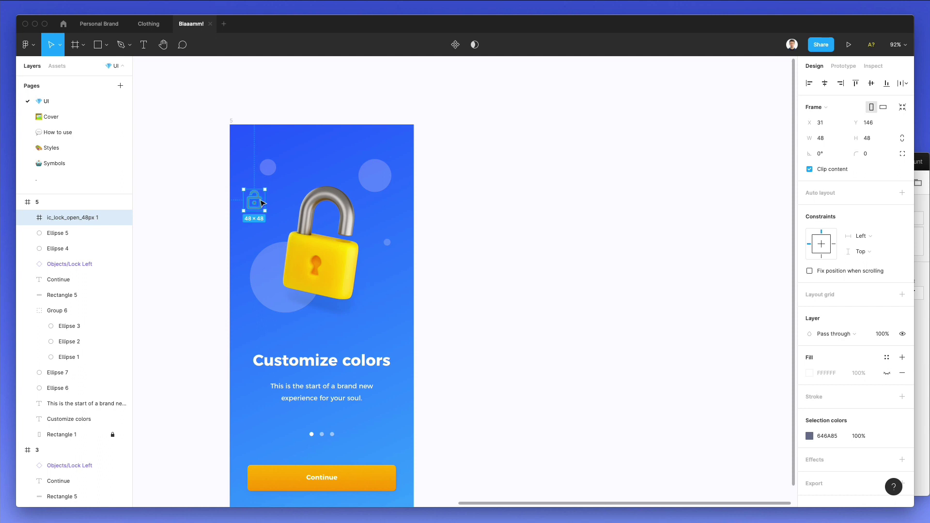
{"action": "key", "text": "super+shift+g"}
Fill the open-lock icon with an eyedropped blue and nudge it slightly right.
{"action": "key", "text": "i"}
{"action": "left_click", "coordinate": [266, 265]}
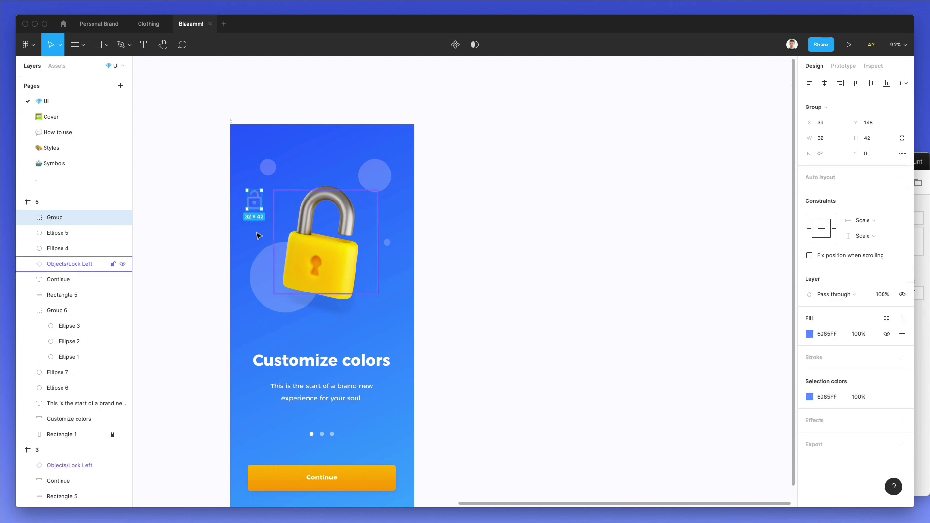
{"action": "left_click_drag", "start_coordinate": [259, 199], "coordinate": [277, 204]}
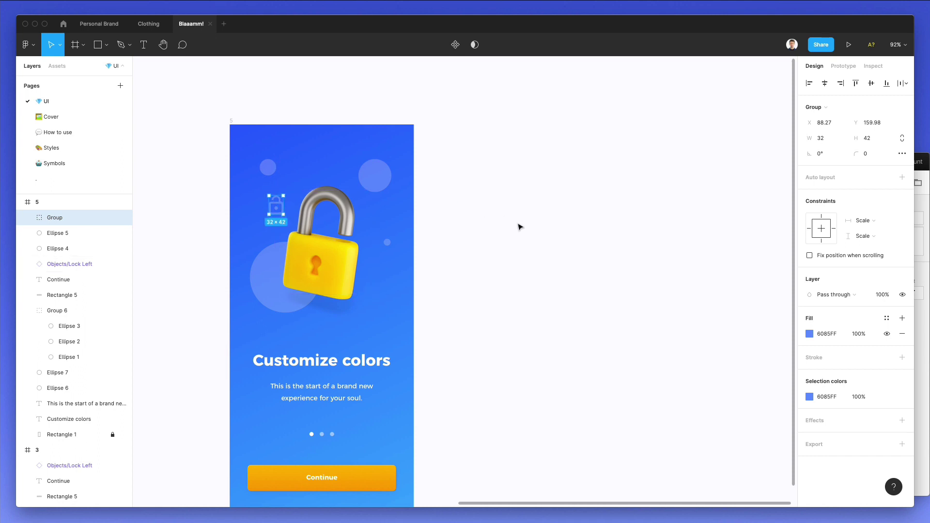
Bring a cube outline icon from Nucleo's full icon set onto the padlock screen.
{"action": "left_click", "coordinate": [918, 283]}
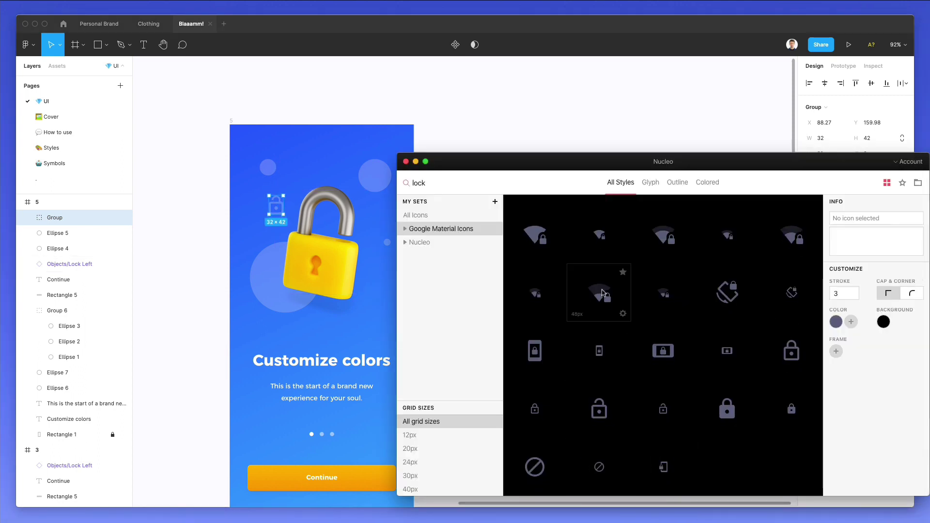
{"action": "scroll", "coordinate": [613, 283], "scroll_direction": "up", "scroll_amount": 3}
{"action": "scroll", "coordinate": [613, 284], "scroll_direction": "up", "scroll_amount": 1}
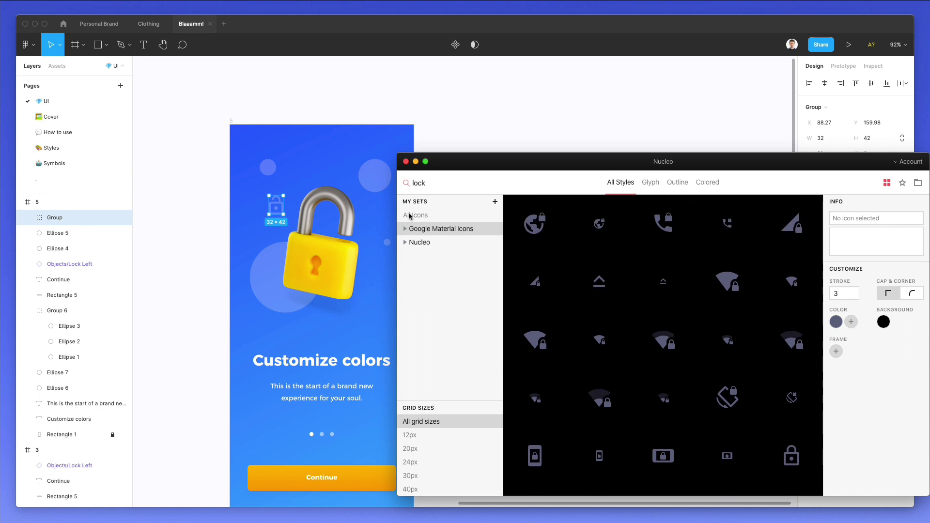
{"action": "left_click", "coordinate": [425, 215]}
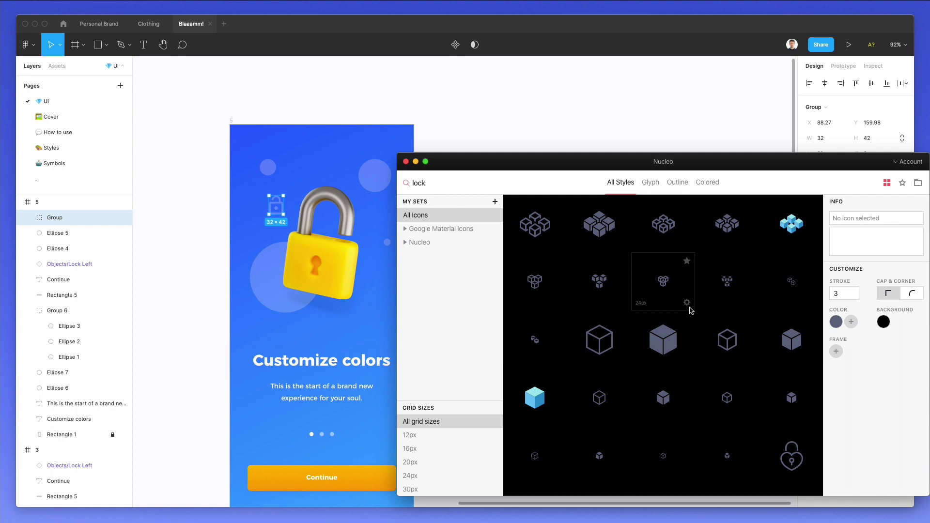
{"action": "scroll", "coordinate": [692, 310], "scroll_direction": "down", "scroll_amount": 5}
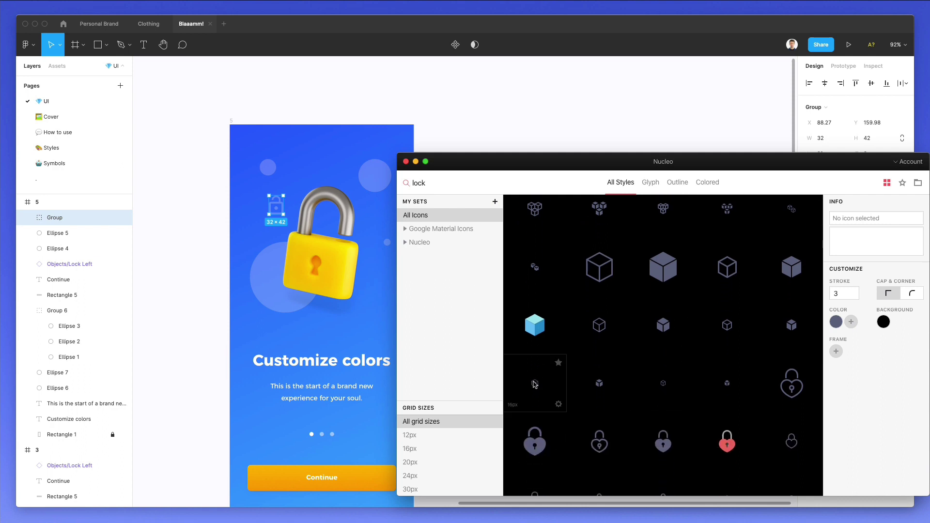
{"action": "left_click_drag", "start_coordinate": [383, 179], "coordinate": [390, 214]}
{"action": "key", "text": "super+shift+g"}
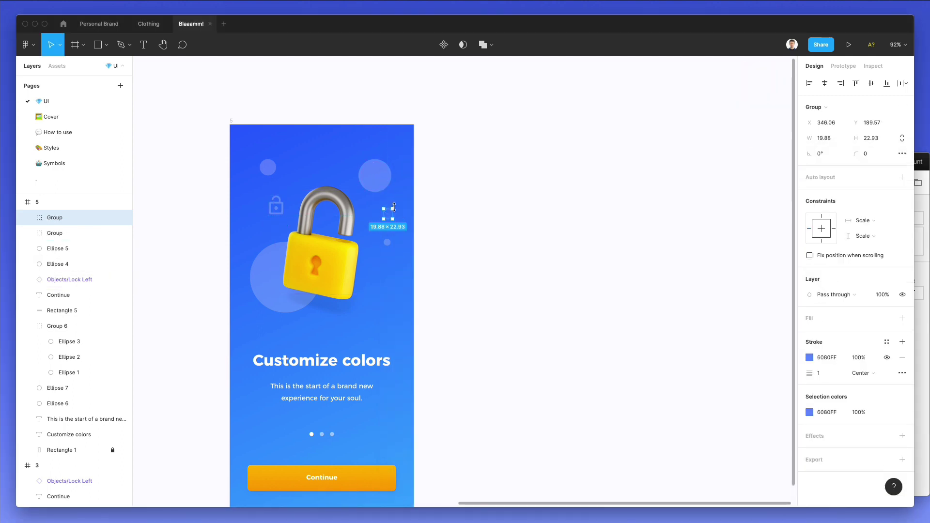
Place the cube beside the padlock with a 2-weight stroke coloured 6085FF.
{"action": "left_click", "coordinate": [805, 359]}
{"action": "left_click_drag", "start_coordinate": [726, 294], "coordinate": [710, 245]}
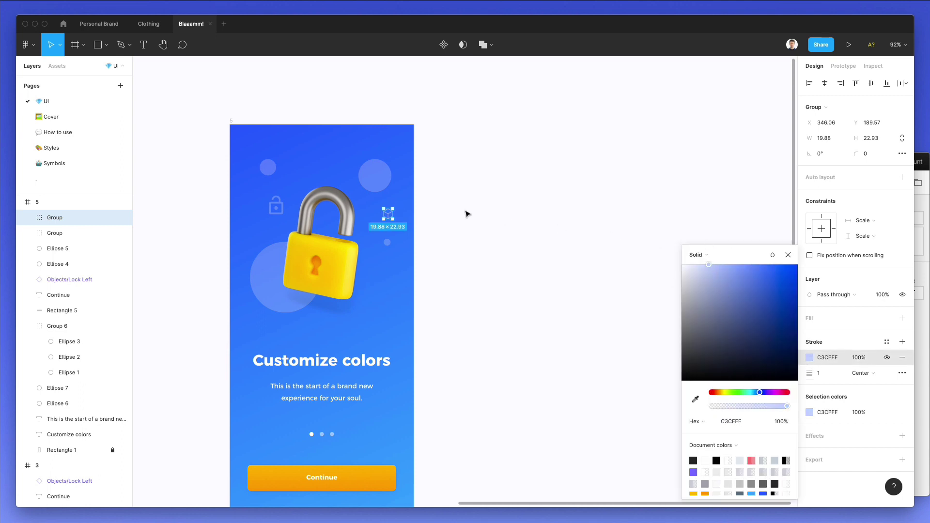
{"action": "left_click_drag", "start_coordinate": [392, 219], "coordinate": [401, 304]}
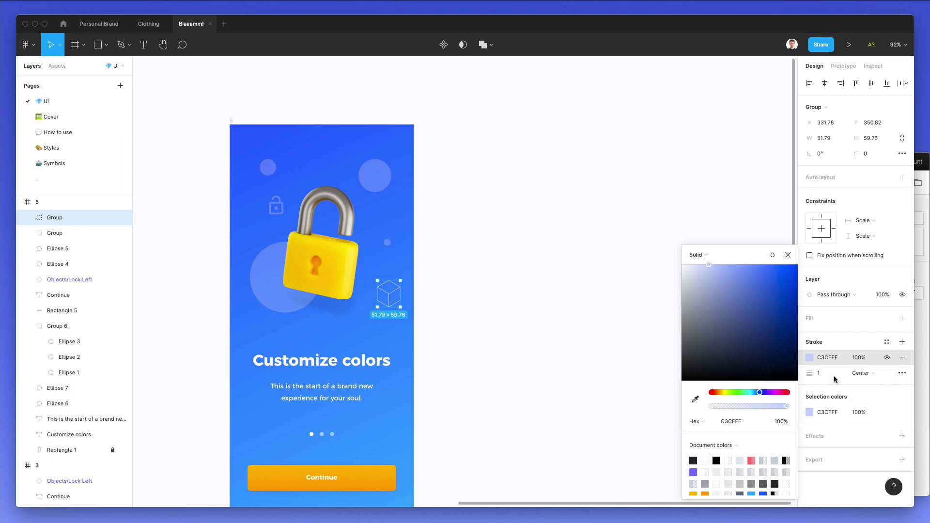
{"action": "type", "text": "2"}
{"action": "key", "text": "Return"}
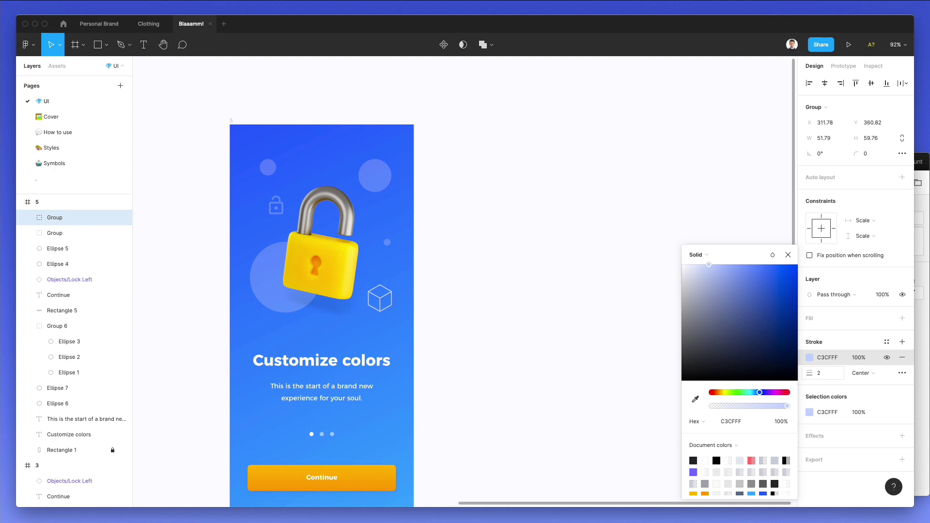
{"action": "key", "text": "i"}
{"action": "left_click", "coordinate": [259, 267]}
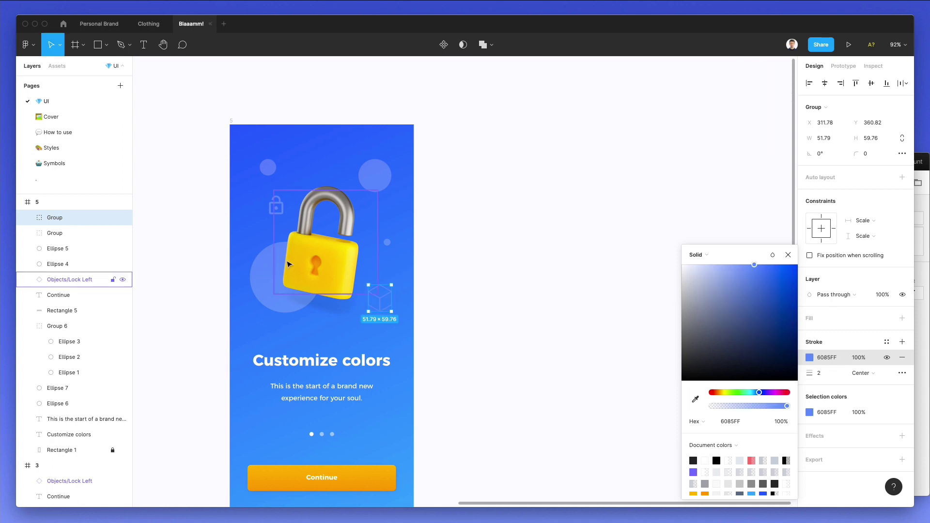
{"action": "left_click", "coordinate": [464, 276]}
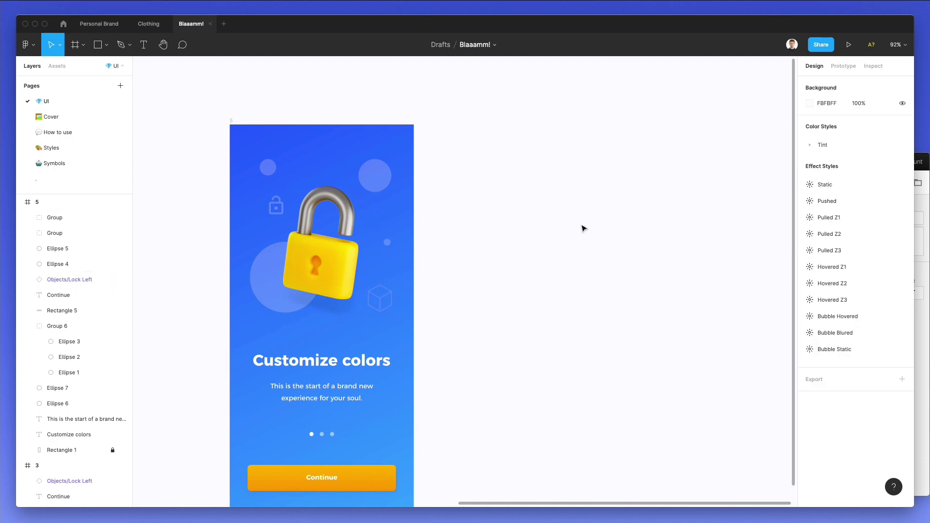
Inspect the lock's shadow image layer on the decorated padlock screen.
{"action": "scroll", "coordinate": [583, 228], "scroll_direction": "left", "scroll_amount": 3}
{"action": "scroll", "coordinate": [583, 229], "scroll_direction": "down", "scroll_amount": 3, "text": "ctrl"}
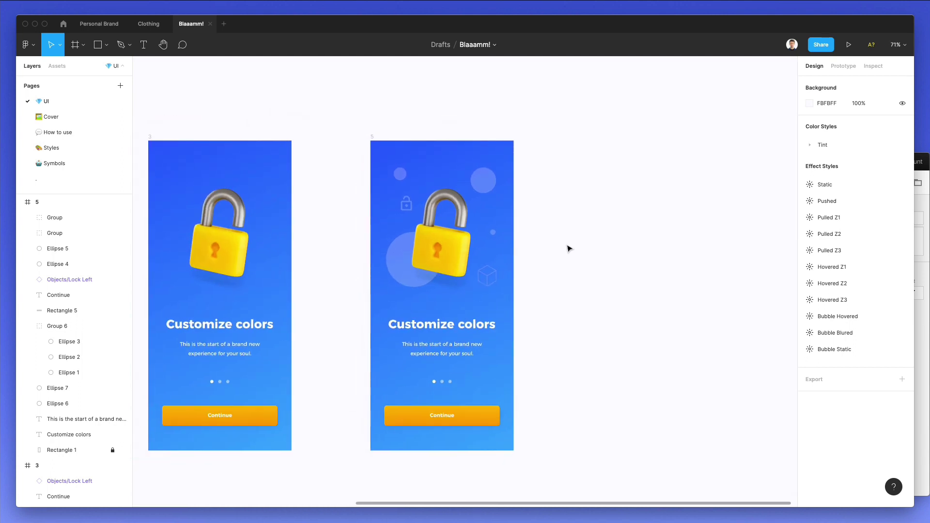
{"action": "left_click", "coordinate": [393, 264], "text": "super"}
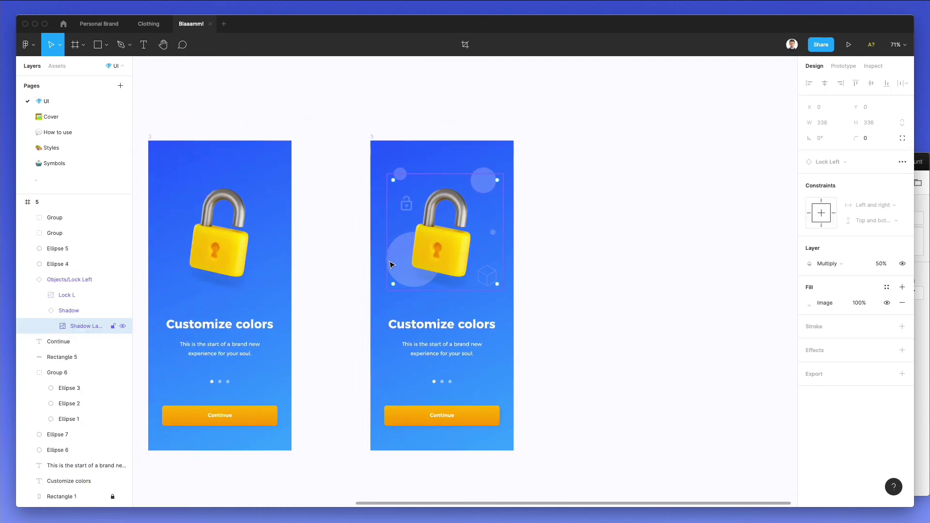
{"action": "key", "text": "Escape"}
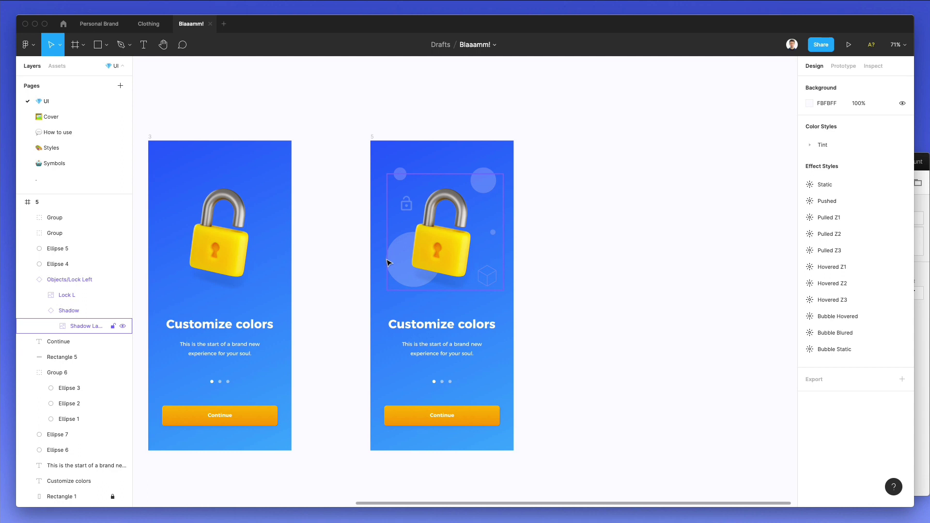
{"action": "left_click", "coordinate": [388, 263], "text": "super"}
{"action": "left_click", "coordinate": [361, 260]}
{"action": "scroll", "coordinate": [361, 260], "scroll_direction": "left", "scroll_amount": 2}
{"action": "scroll", "coordinate": [361, 260], "scroll_direction": "down", "scroll_amount": 1}
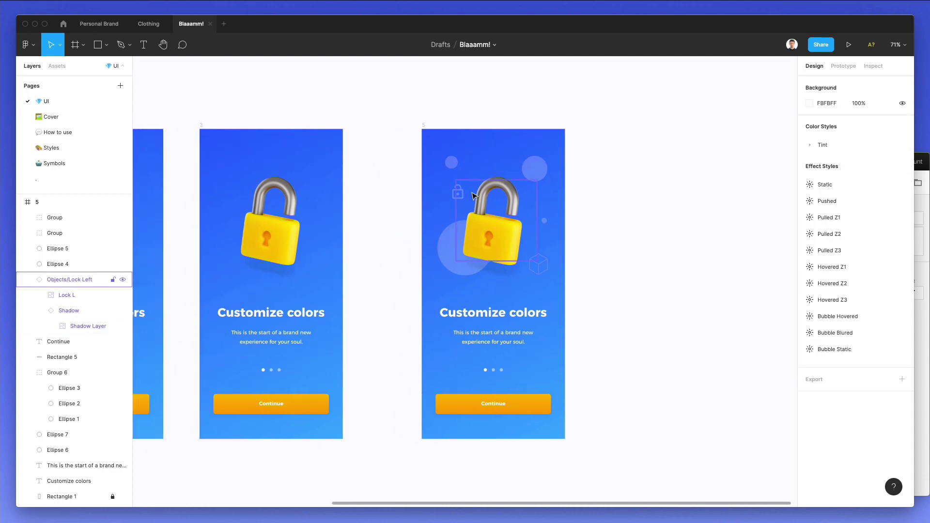
Set Ellipse 4, the small top-left circle, to 21% opacity.
{"action": "left_click", "coordinate": [451, 163]}
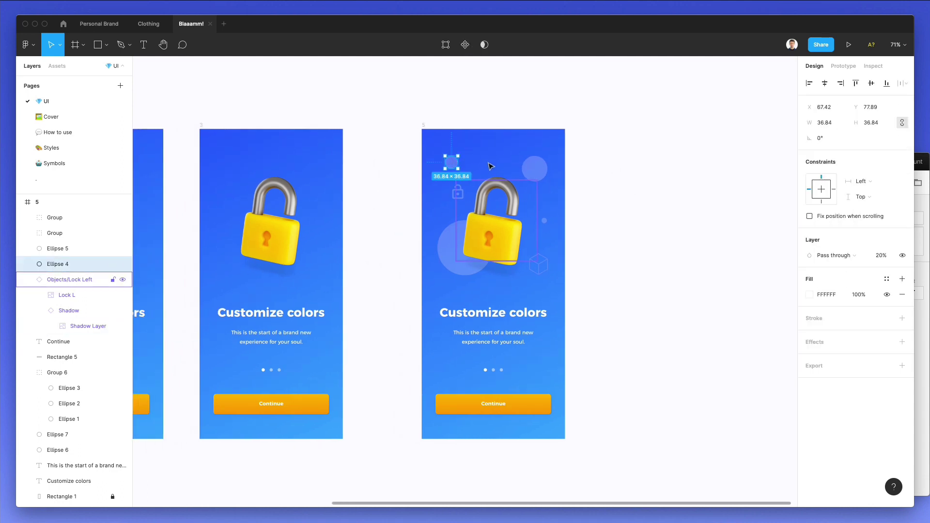
{"action": "key", "text": "2"}
{"action": "key", "text": "1"}
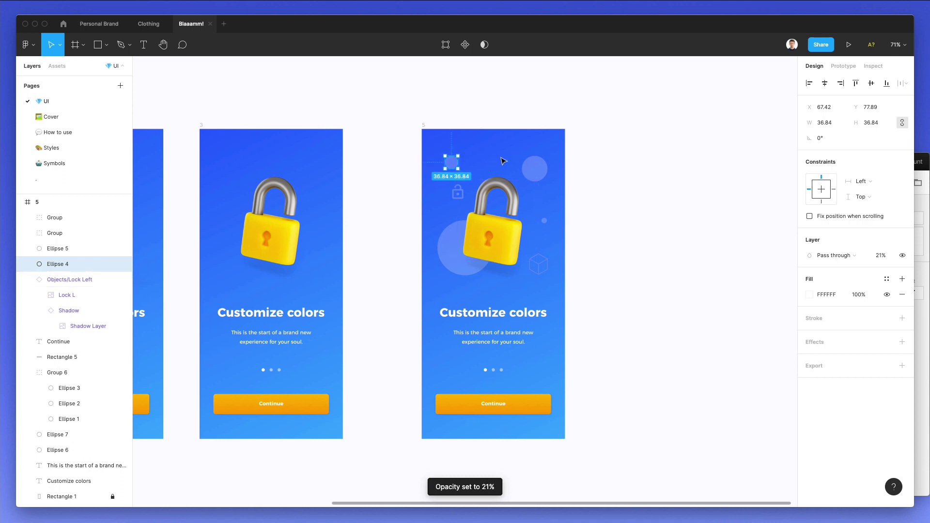
{"action": "left_click", "coordinate": [614, 161]}
{"action": "scroll", "coordinate": [634, 168], "scroll_direction": "left", "scroll_amount": 10}
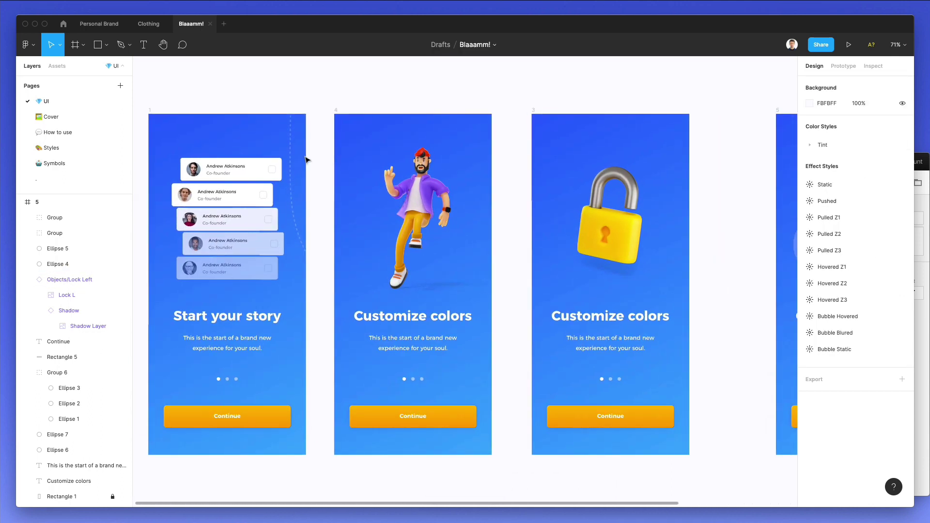
{"action": "scroll", "coordinate": [308, 158], "scroll_direction": "right", "scroll_amount": 8}
{"action": "scroll", "coordinate": [473, 168], "scroll_direction": "down", "scroll_amount": 3}
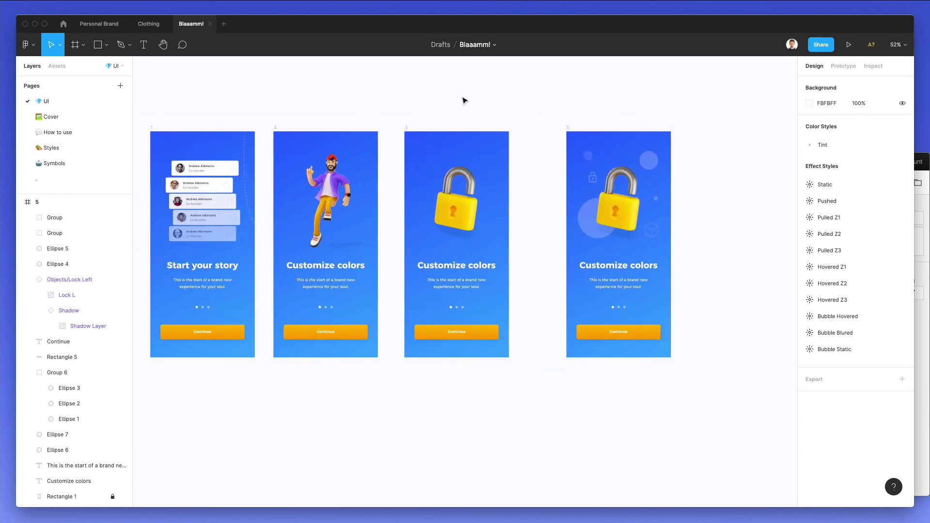
Move the plain lock screen to the row's end and the decorated one beside the Man #03 screen.
{"action": "left_click_drag", "start_coordinate": [407, 129], "coordinate": [717, 129]}
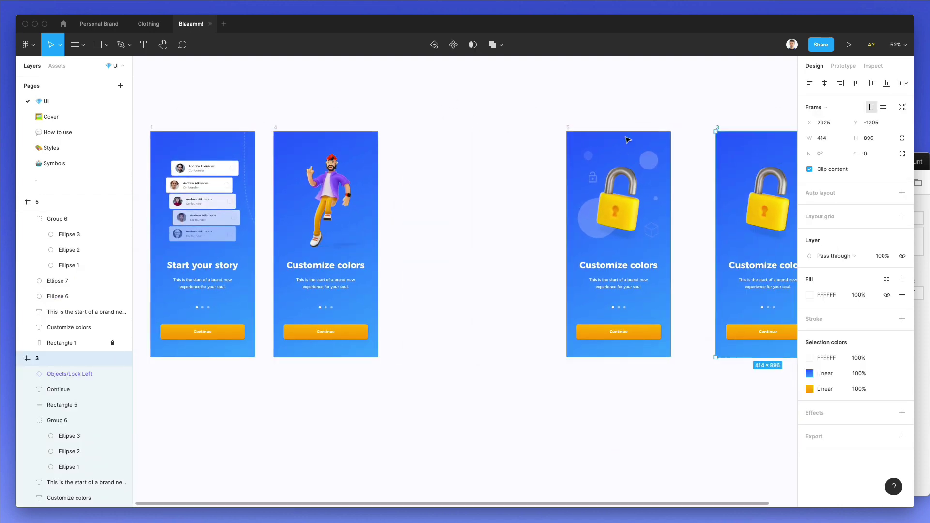
{"action": "left_click", "coordinate": [562, 131]}
{"action": "left_click_drag", "start_coordinate": [628, 150], "coordinate": [456, 148]}
{"action": "key", "text": "Escape"}
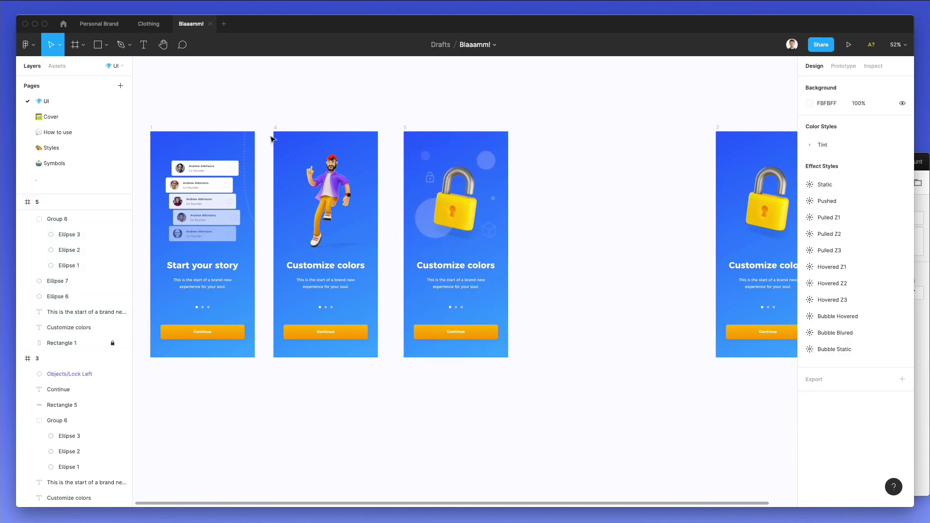
{"action": "scroll", "coordinate": [273, 142], "scroll_direction": "up", "scroll_amount": 5}
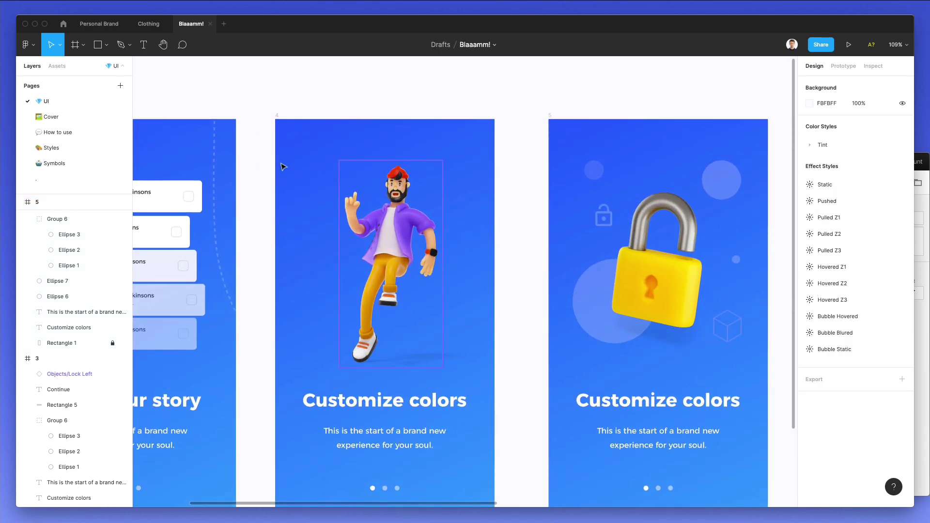
On the Symbols page, select the Characters/Avatar Man head symbol to copy.
{"action": "left_click", "coordinate": [369, 209]}
{"action": "left_click", "coordinate": [927, 207]}
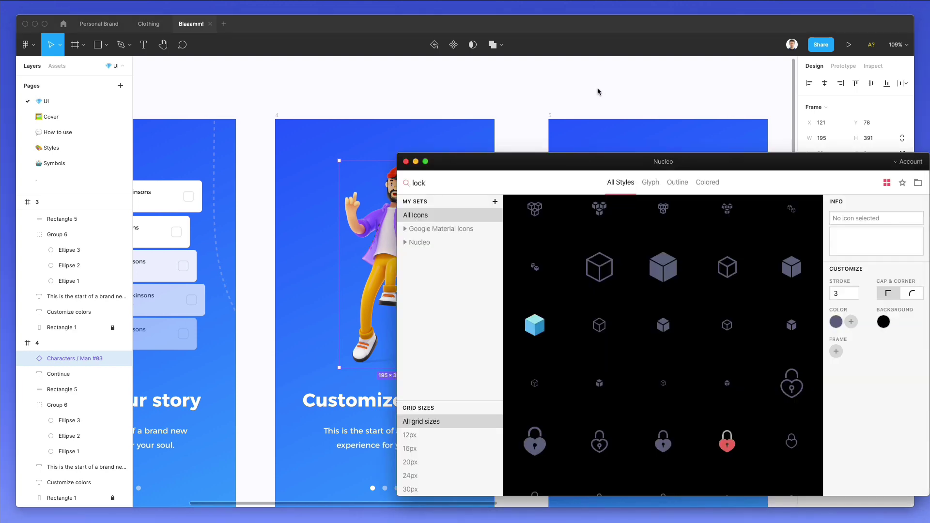
{"action": "left_click", "coordinate": [598, 91]}
{"action": "left_click", "coordinate": [58, 164]}
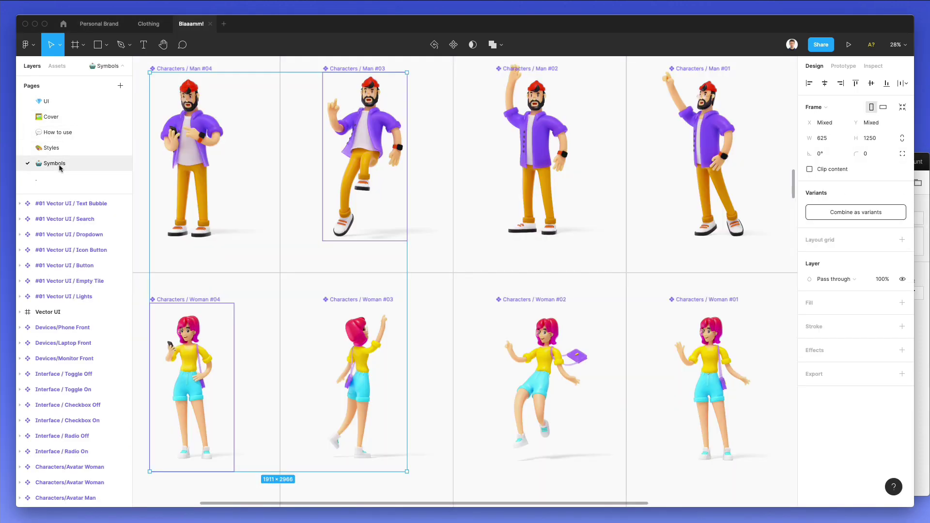
{"action": "left_click", "coordinate": [404, 334]}
{"action": "scroll", "coordinate": [414, 324], "scroll_direction": "up", "scroll_amount": 5}
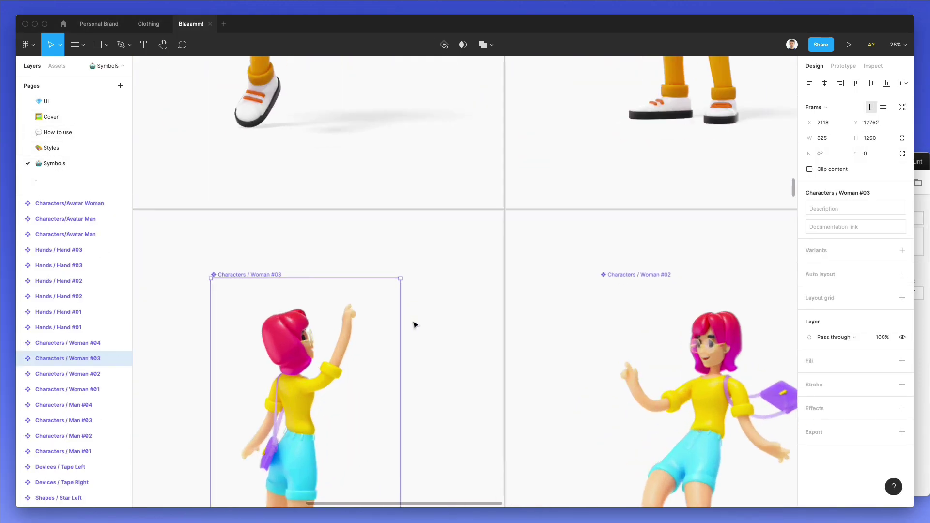
{"action": "scroll", "coordinate": [414, 325], "scroll_direction": "down", "scroll_amount": 6}
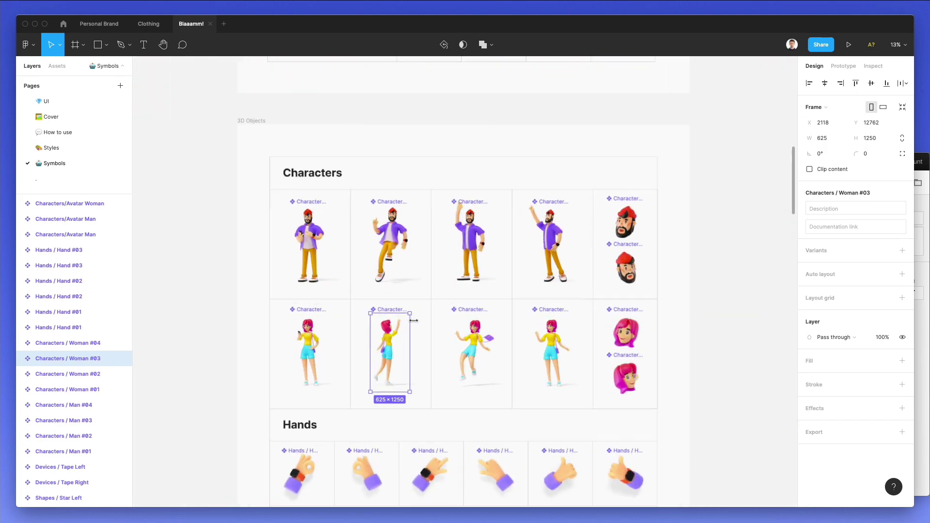
{"action": "left_click", "coordinate": [658, 280]}
{"action": "scroll", "coordinate": [658, 280], "scroll_direction": "up", "scroll_amount": 4}
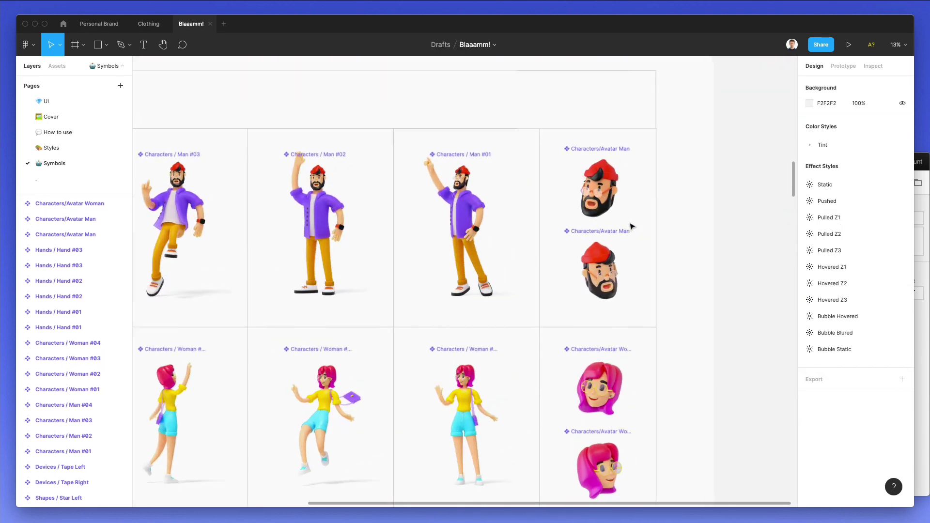
{"action": "left_click", "coordinate": [596, 183]}
Paste the Avatar Man head at 111×111 to the left of the standing character.
{"action": "left_click", "coordinate": [172, 218]}
{"action": "left_click", "coordinate": [48, 103]}
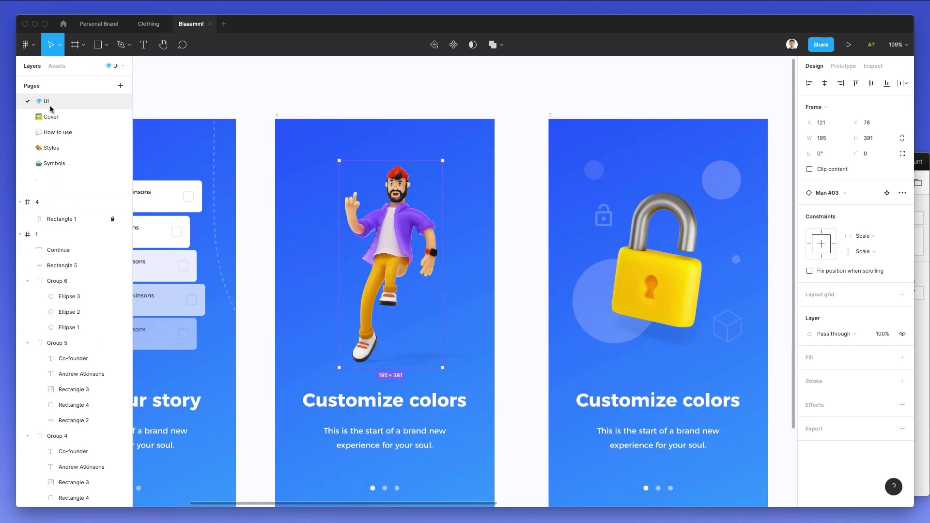
{"action": "left_click", "coordinate": [322, 115]}
{"action": "key", "text": "ctrl+v"}
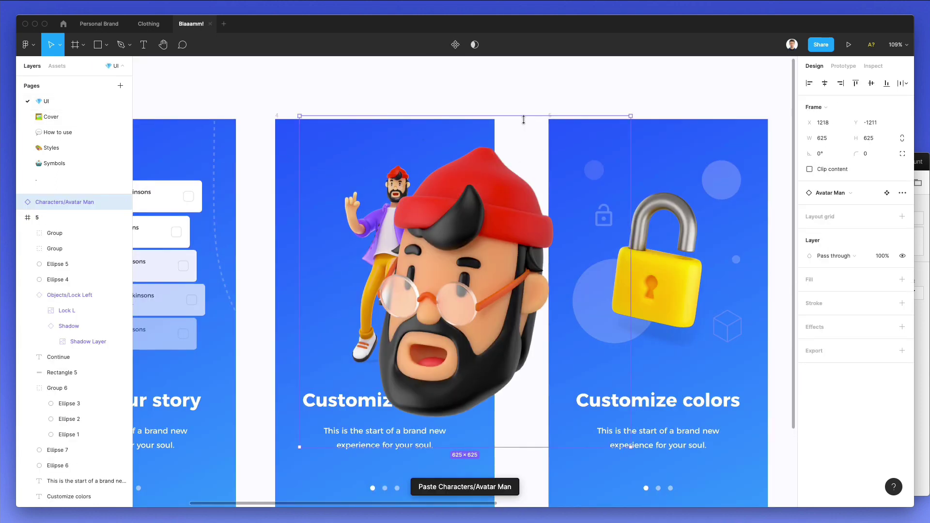
{"action": "left_click_drag", "start_coordinate": [514, 114], "coordinate": [514, 253]}
{"action": "left_click_drag", "start_coordinate": [466, 280], "coordinate": [315, 271]}
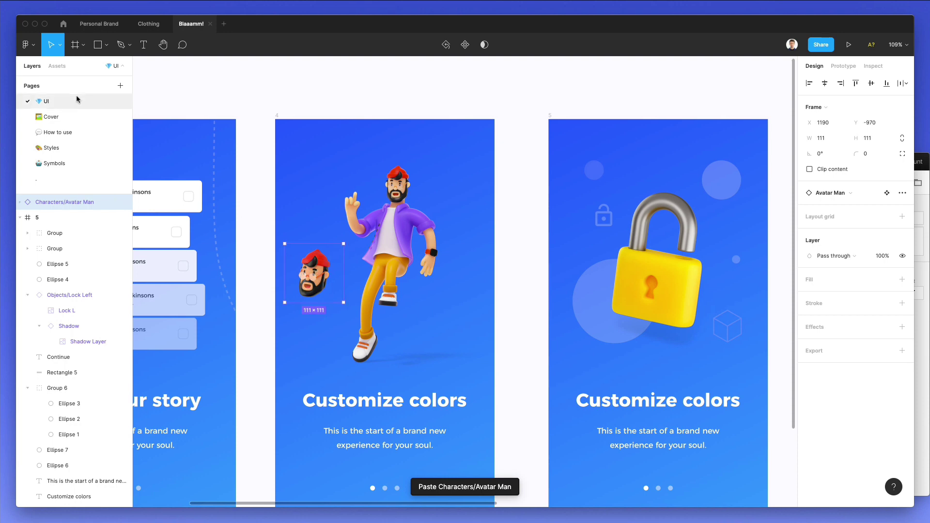
Copy a second Avatar Man head from Symbols and paste it at 45×45.
{"action": "left_click", "coordinate": [54, 163]}
{"action": "left_click", "coordinate": [581, 264]}
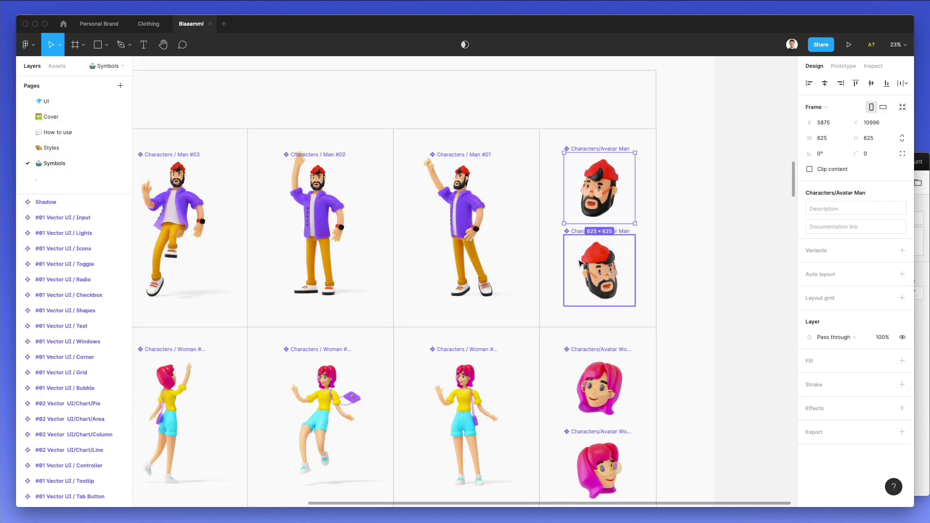
{"action": "left_click", "coordinate": [47, 104]}
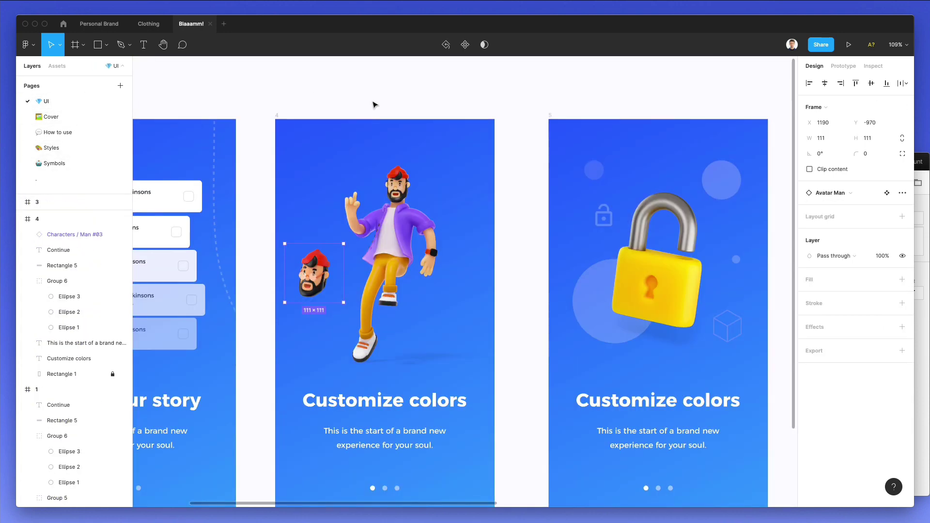
{"action": "key", "text": "ctrl+v"}
{"action": "left_click_drag", "start_coordinate": [450, 112], "coordinate": [452, 268]}
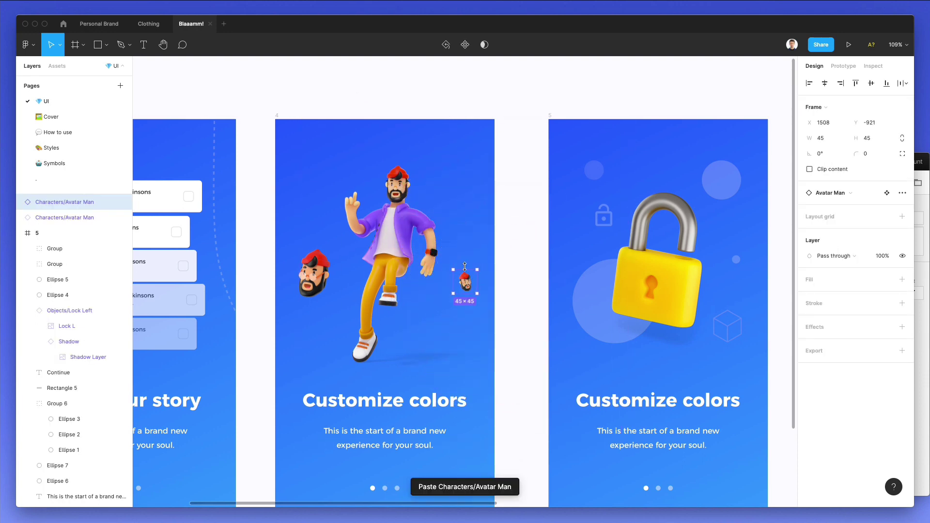
{"action": "key", "text": "Escape"}
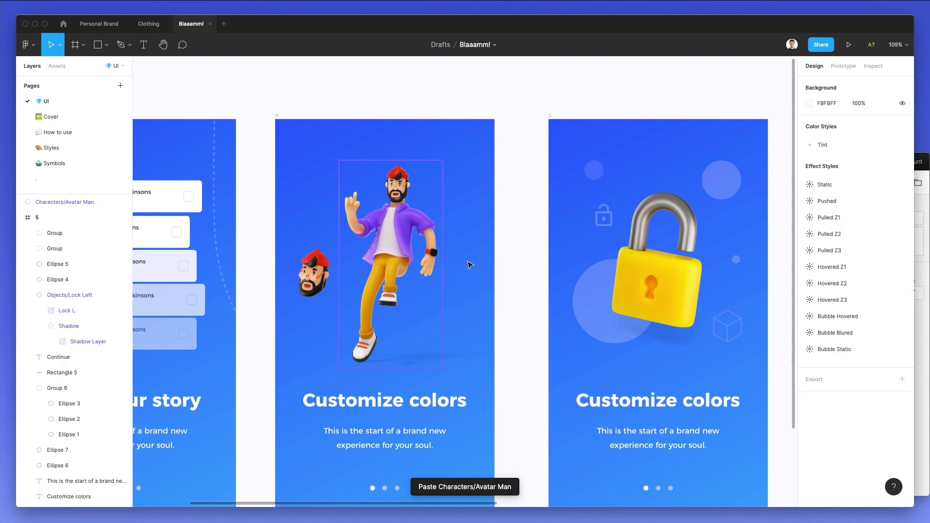
Paste the Avatar Woman head at about 79 px and shrink the Avatar Man head to 88 px.
{"action": "left_click", "coordinate": [53, 163]}
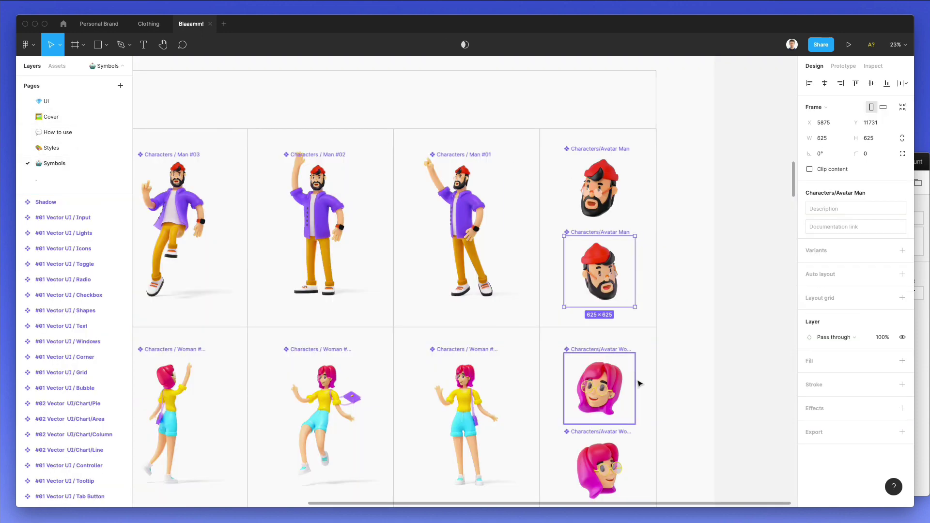
{"action": "scroll", "coordinate": [625, 359], "scroll_direction": "down", "scroll_amount": 2}
{"action": "left_click", "coordinate": [611, 335]}
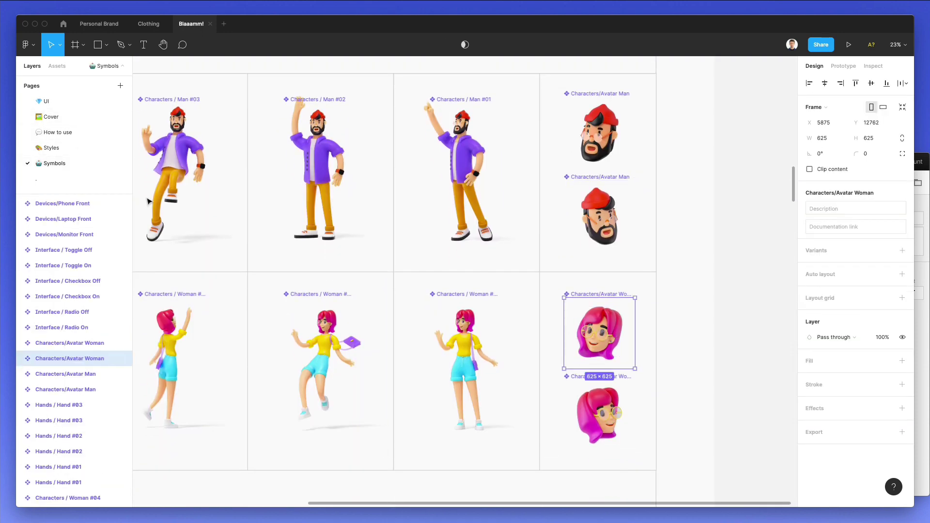
{"action": "left_click", "coordinate": [46, 101]}
{"action": "key", "text": "super+v"}
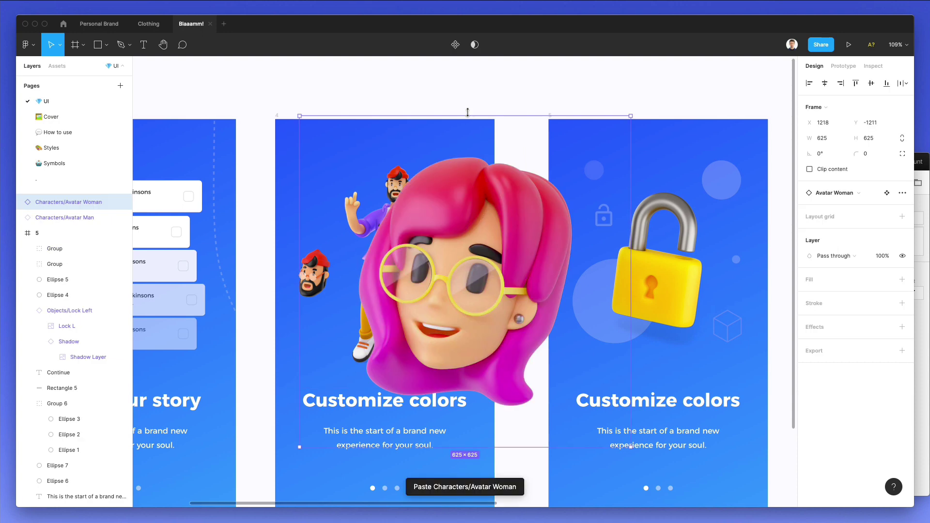
{"action": "left_click_drag", "start_coordinate": [468, 112], "coordinate": [459, 315]}
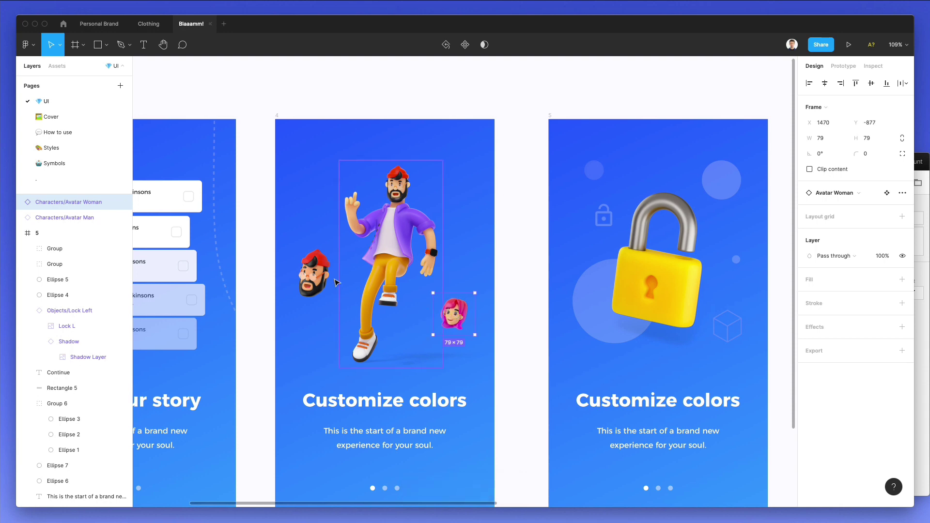
{"action": "left_click", "coordinate": [315, 274]}
{"action": "left_click_drag", "start_coordinate": [343, 244], "coordinate": [323, 275]}
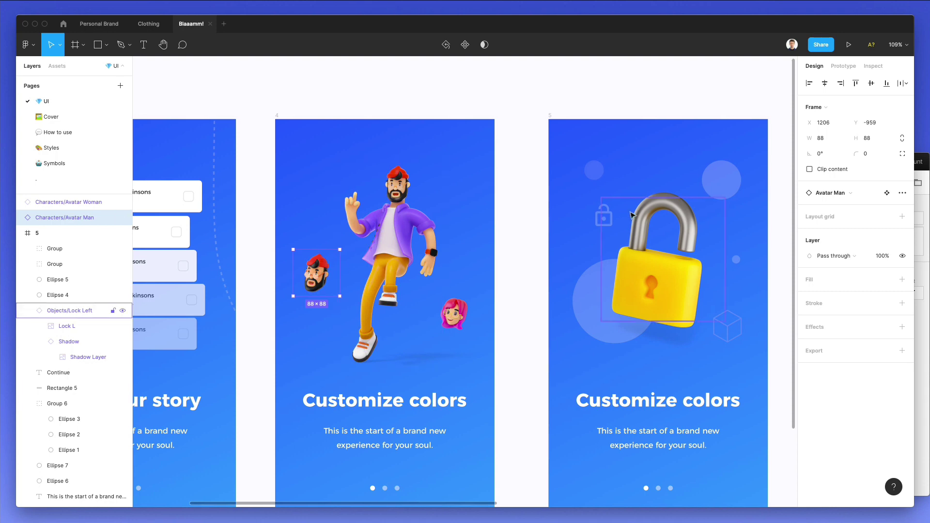
{"action": "left_click", "coordinate": [584, 291]}
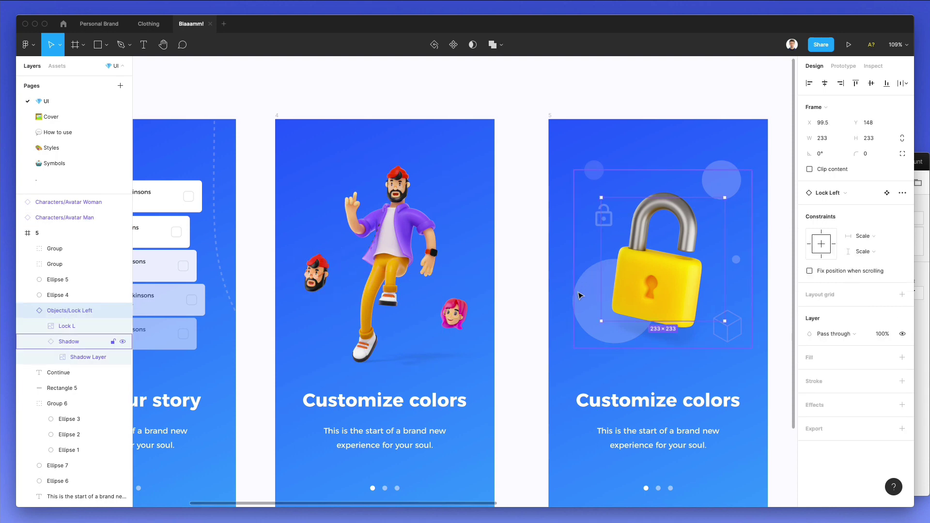
Copy the small circle into frame 4, enlarging one to about 164×164 behind the character.
{"action": "left_click", "coordinate": [722, 180]}
{"action": "left_click_drag", "start_coordinate": [722, 180], "coordinate": [306, 348]}
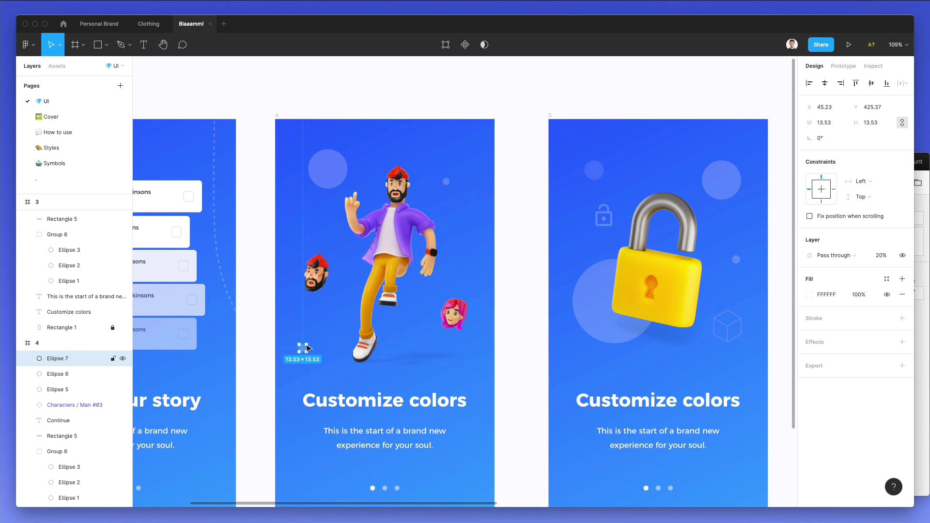
{"action": "left_click_drag", "start_coordinate": [315, 344], "coordinate": [447, 229]}
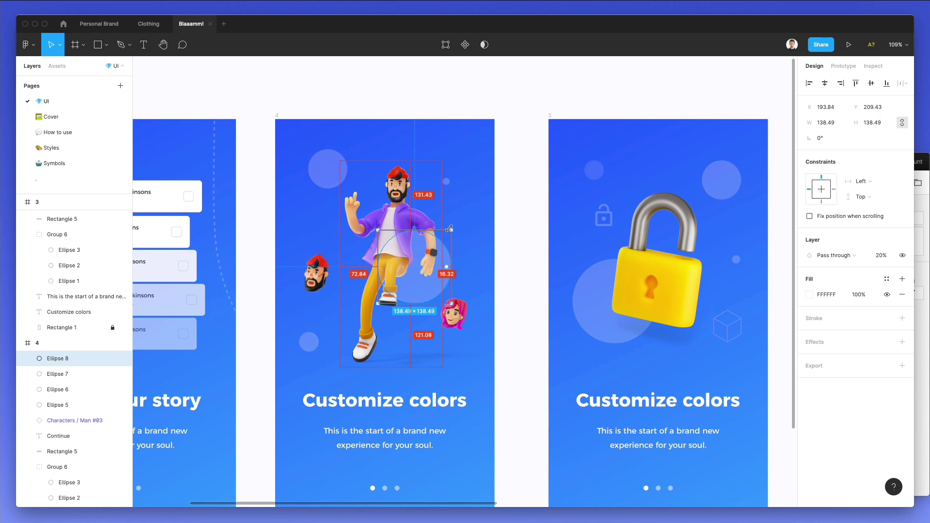
{"action": "key", "text": "super+bracketleft"}
{"action": "key", "text": "super+bracketleft"}
{"action": "key", "text": "super+bracketleft"}
{"action": "key", "text": "super+bracketleft"}
{"action": "key", "text": "super+bracketleft"}
{"action": "key", "text": "super+bracketleft"}
{"action": "key", "text": "super+bracketleft"}
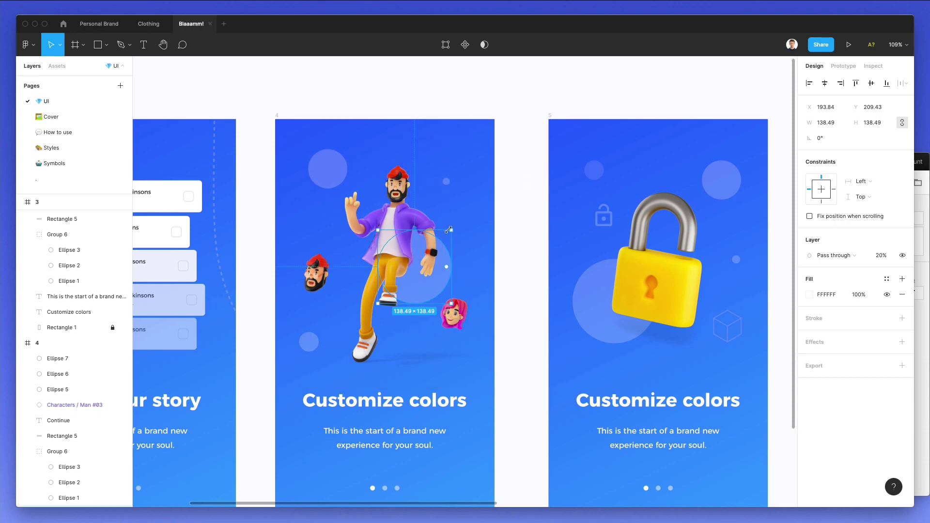
{"action": "left_click_drag", "start_coordinate": [449, 229], "coordinate": [463, 215]}
{"action": "left_click", "coordinate": [507, 222]}
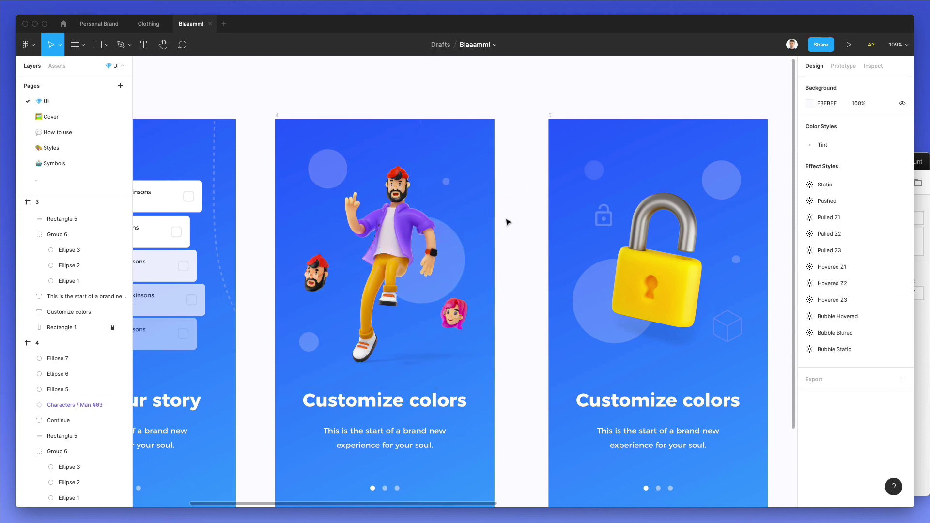
{"action": "scroll", "coordinate": [513, 260], "scroll_direction": "down", "scroll_amount": 3}
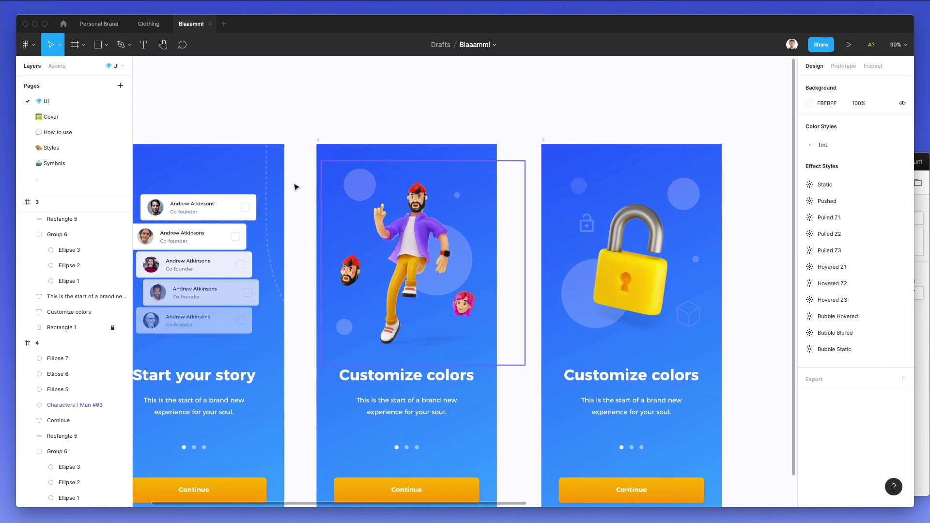
Reshape the first screen's dashed curve, raising its top endpoint above the screen and adjusting its bend.
{"action": "left_click", "coordinate": [267, 183]}
{"action": "key", "text": "Return"}
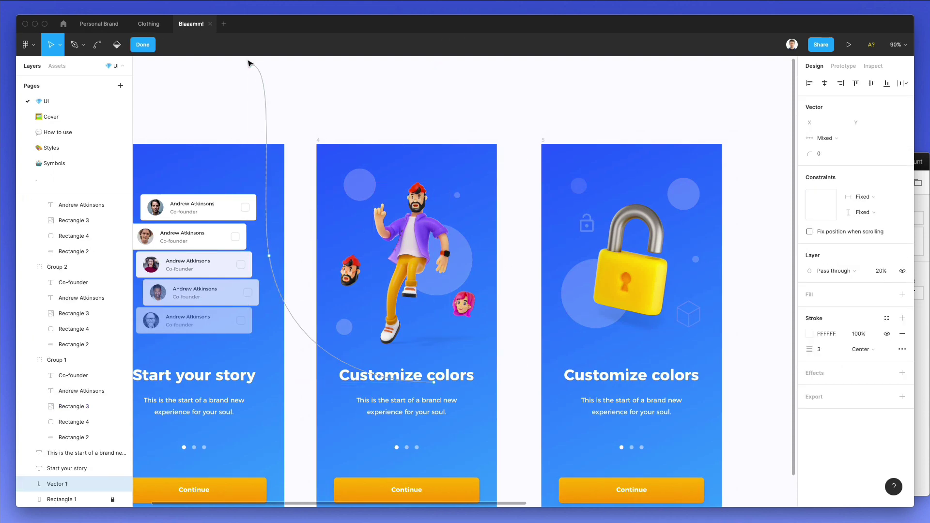
{"action": "left_click_drag", "start_coordinate": [249, 63], "coordinate": [313, 139]}
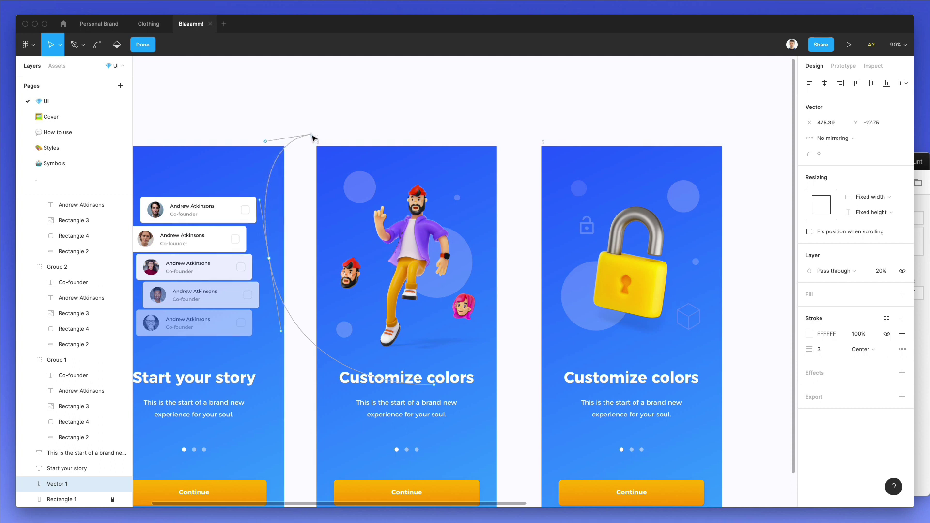
{"action": "left_click_drag", "start_coordinate": [260, 204], "coordinate": [261, 218]}
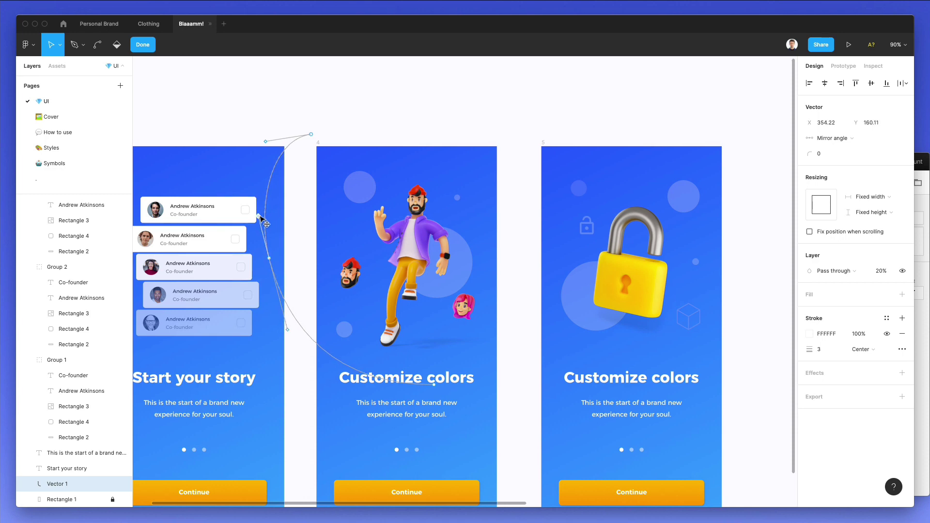
{"action": "key", "text": "Escape"}
{"action": "left_click", "coordinate": [365, 115]}
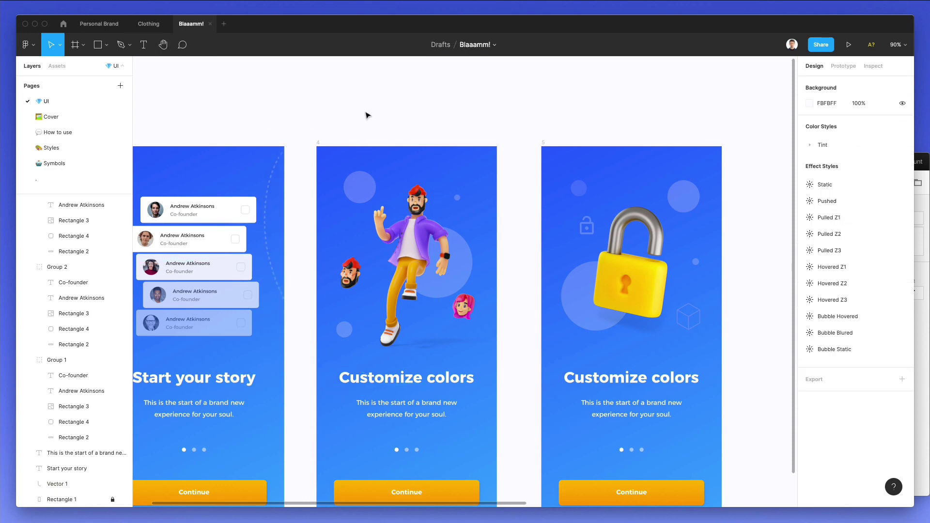
Flip a copy of the dashed curve horizontally and place it along the first screen's right side.
{"action": "scroll", "coordinate": [373, 121], "scroll_direction": "left", "scroll_amount": 3}
{"action": "scroll", "coordinate": [373, 121], "scroll_direction": "down", "scroll_amount": 1}
{"action": "left_click", "coordinate": [209, 124]}
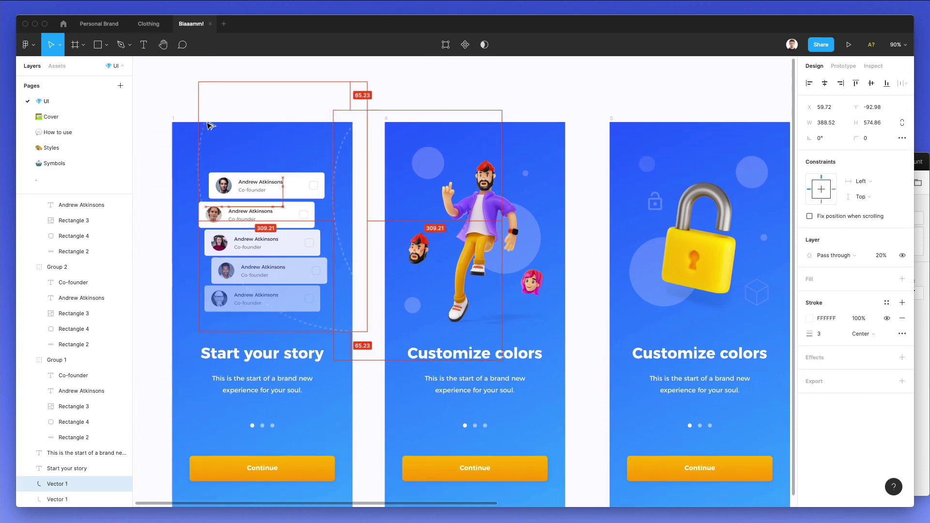
{"action": "key", "text": "shift+h"}
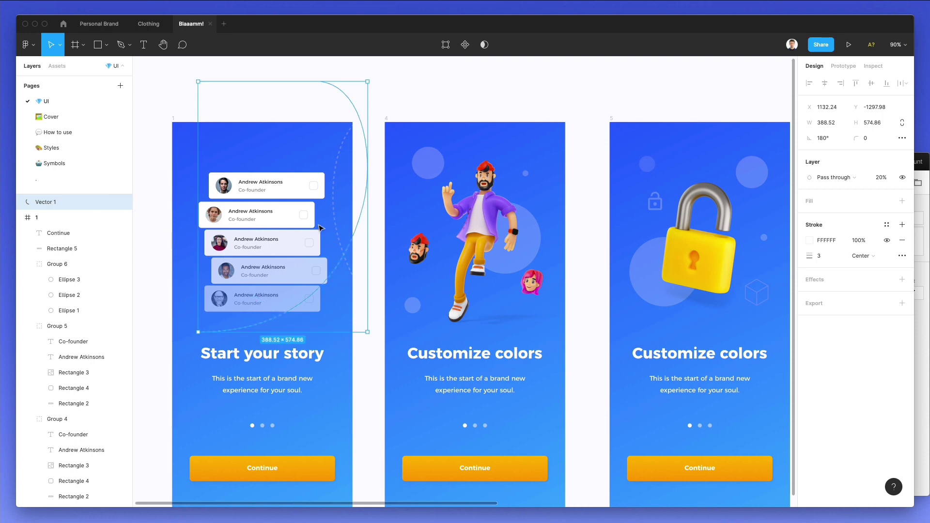
{"action": "left_click_drag", "start_coordinate": [352, 243], "coordinate": [172, 203]}
{"action": "left_click", "coordinate": [342, 95]}
{"action": "scroll", "coordinate": [341, 98], "scroll_direction": "down", "scroll_amount": 1}
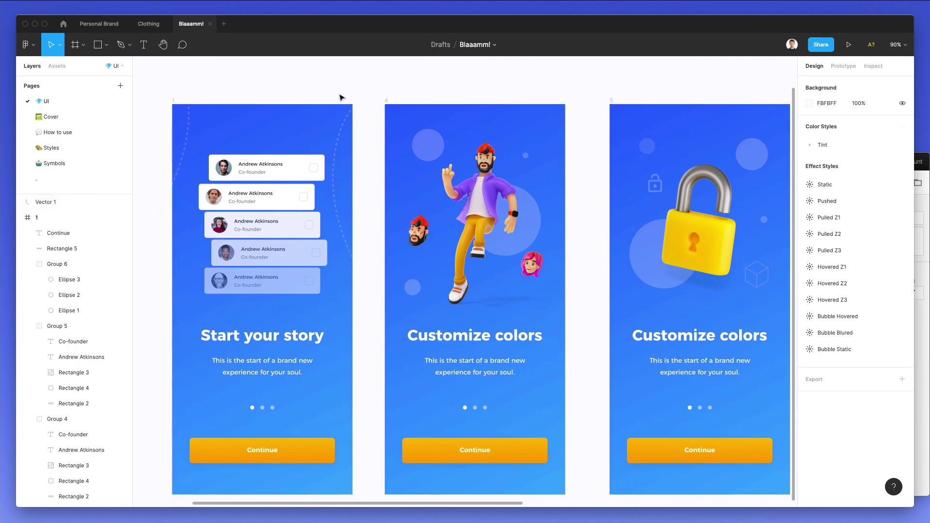
{"action": "scroll", "coordinate": [342, 94], "scroll_direction": "up", "scroll_amount": 3}
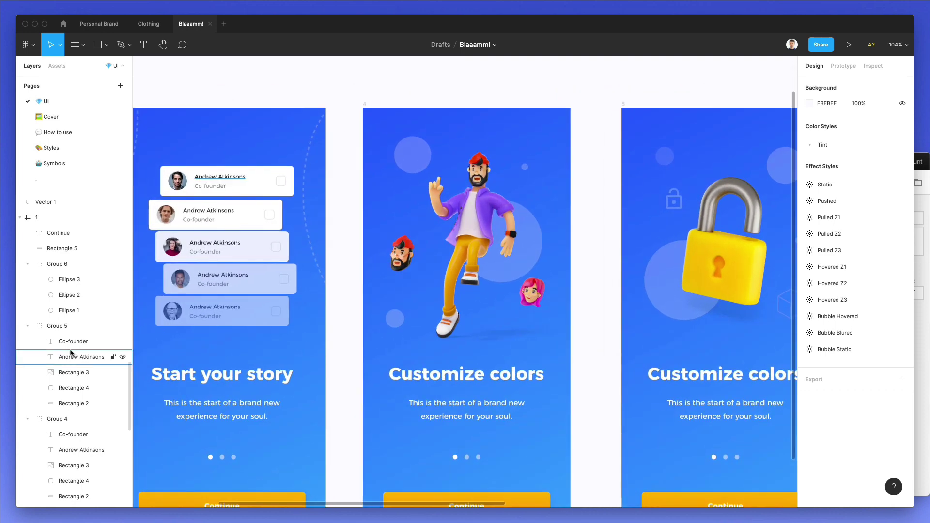
Copy the Hand #03 component from the Symbols page's Hands section.
{"action": "left_click", "coordinate": [68, 163]}
{"action": "scroll", "coordinate": [530, 325], "scroll_direction": "down", "scroll_amount": 6}
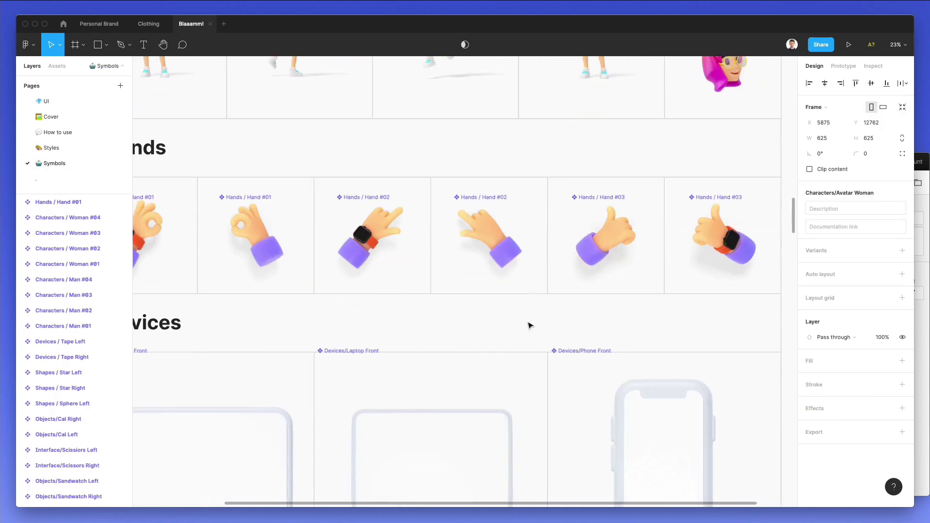
{"action": "left_click", "coordinate": [614, 238]}
{"action": "scroll", "coordinate": [615, 238], "scroll_direction": "left", "scroll_amount": 5}
{"action": "scroll", "coordinate": [615, 238], "scroll_direction": "down", "scroll_amount": 2}
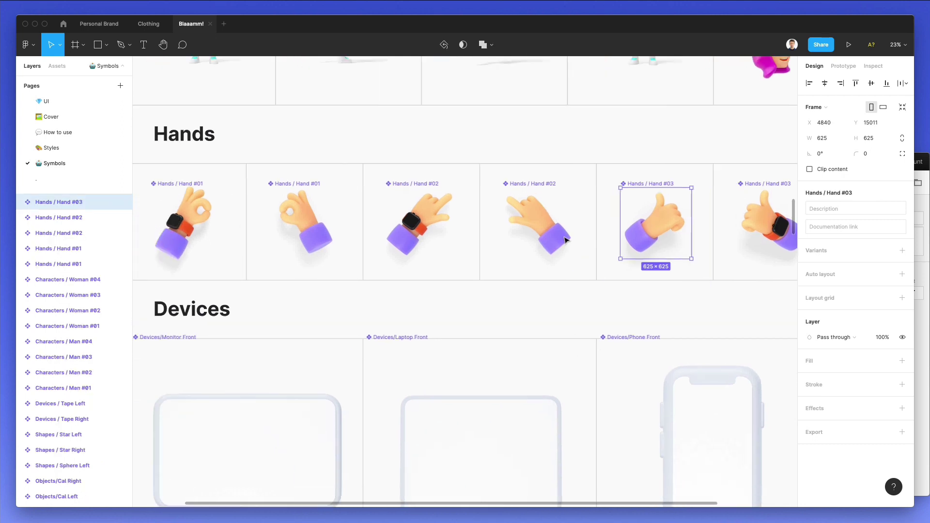
{"action": "left_click", "coordinate": [58, 248]}
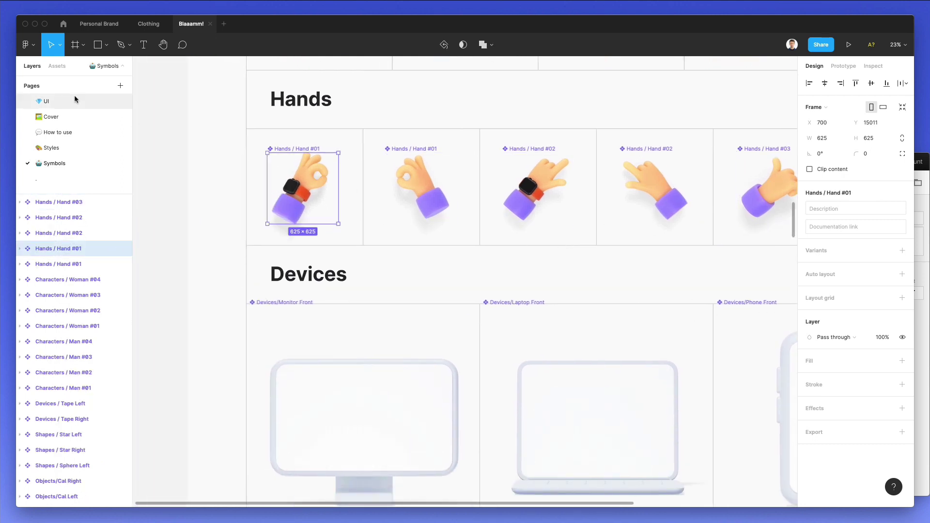
{"action": "scroll", "coordinate": [464, 189], "scroll_direction": "right", "scroll_amount": 3}
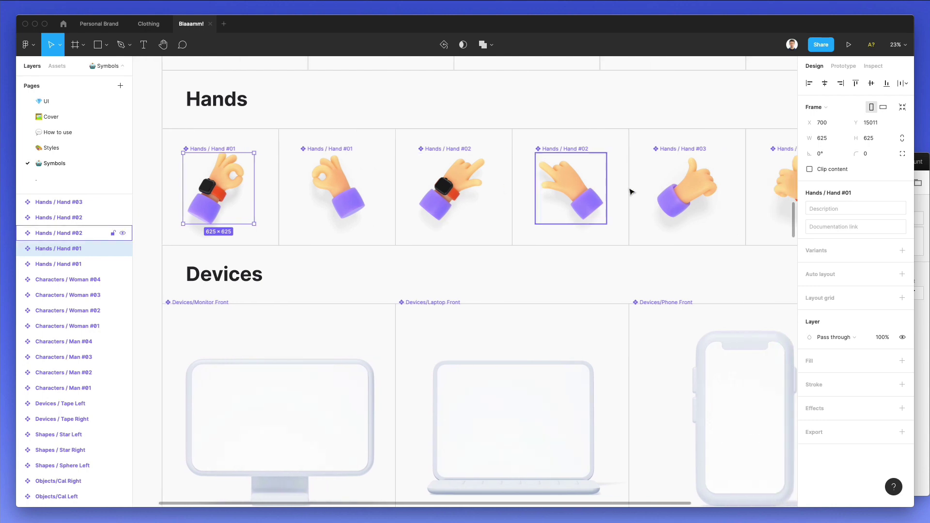
{"action": "left_click", "coordinate": [687, 189]}
{"action": "left_click", "coordinate": [64, 102]}
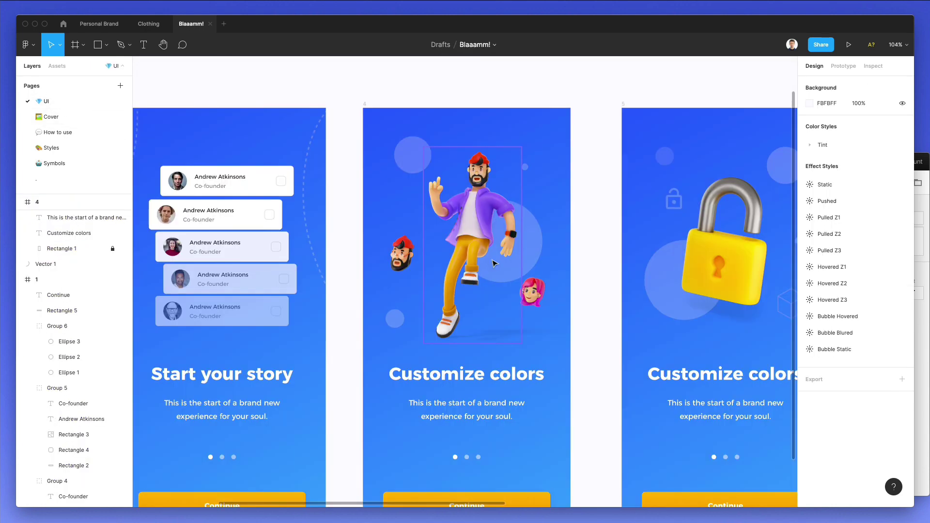
Delete the middle screen's red-haired head, try Hand #03 there at 77×77, then remove it.
{"action": "left_click", "coordinate": [382, 253]}
{"action": "key", "text": "Delete"}
{"action": "key", "text": "ctrl+v"}
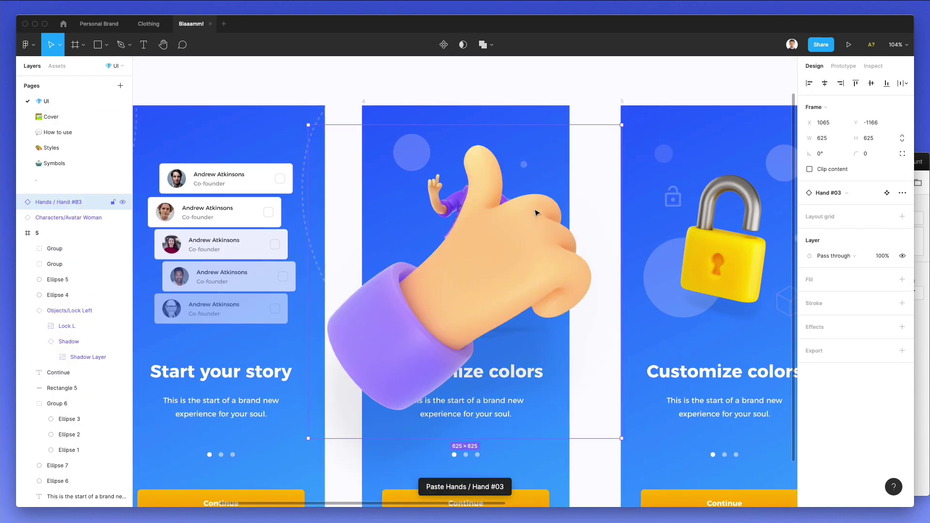
{"action": "left_click_drag", "start_coordinate": [603, 126], "coordinate": [410, 249]}
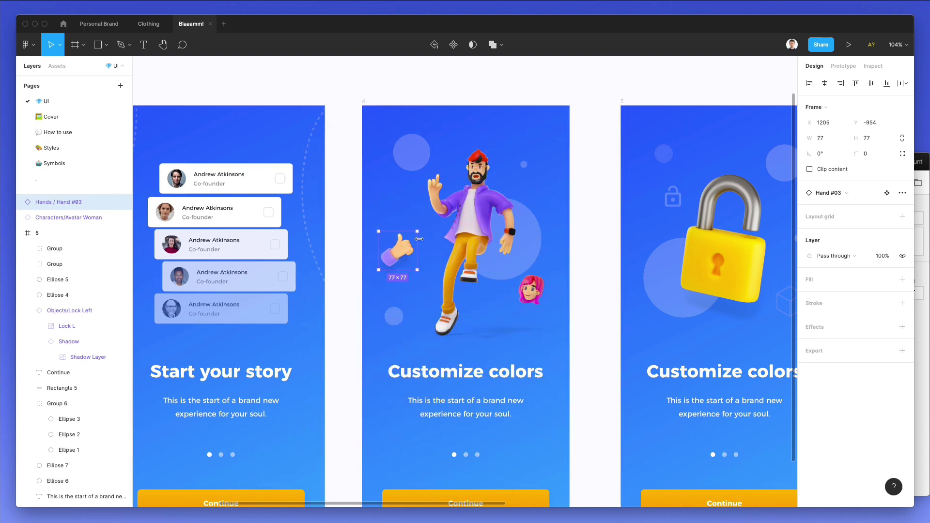
{"action": "key", "text": "Escape"}
Copy the Gamepad Right component from the Symbols page's Devices section.
{"action": "left_click", "coordinate": [53, 163]}
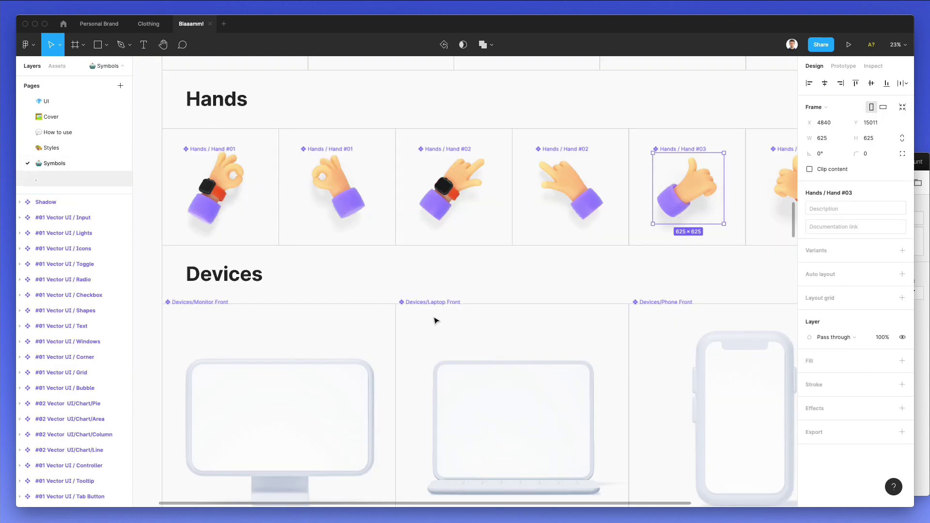
{"action": "scroll", "coordinate": [436, 322], "scroll_direction": "down", "scroll_amount": 5}
{"action": "scroll", "coordinate": [474, 336], "scroll_direction": "down", "scroll_amount": 7}
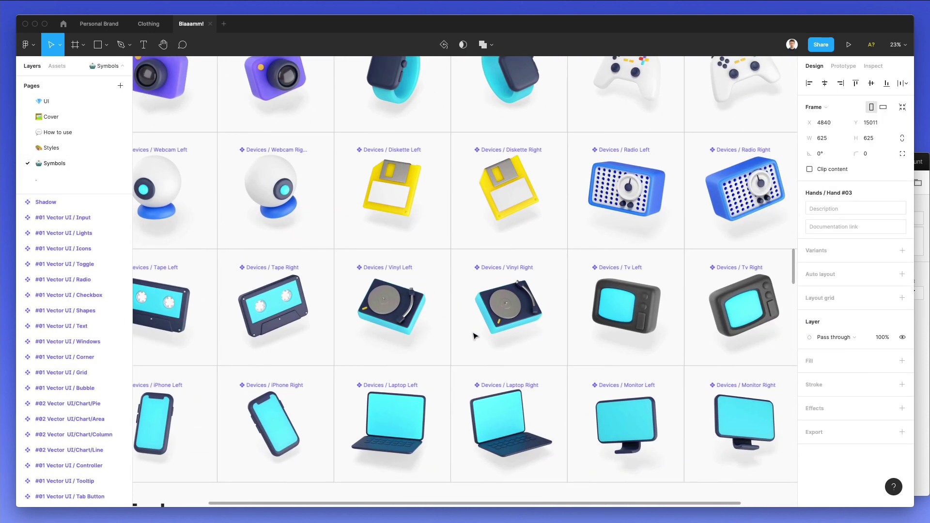
{"action": "scroll", "coordinate": [474, 336], "scroll_direction": "down", "scroll_amount": 2}
{"action": "scroll", "coordinate": [475, 333], "scroll_direction": "up", "scroll_amount": 5}
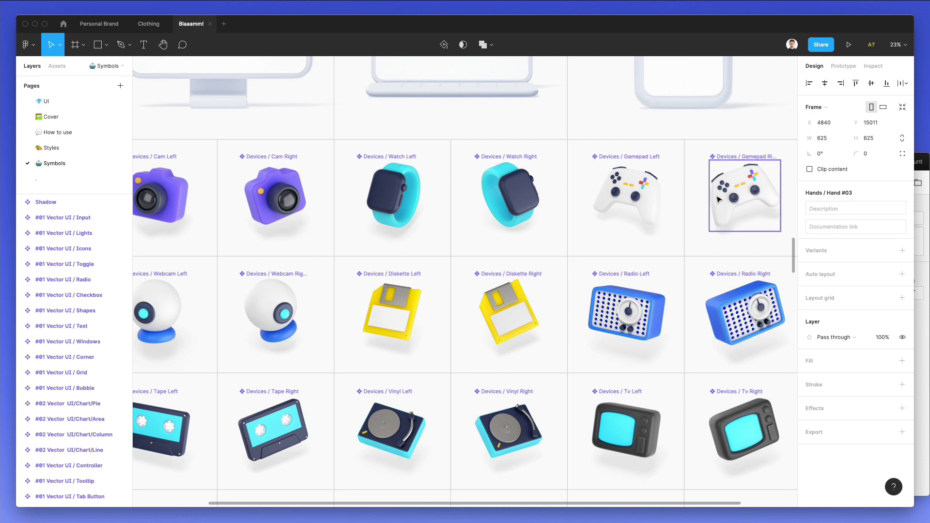
Paste Gamepad Right onto the middle screen, scaled to 61×61 beside the character.
{"action": "left_click", "coordinate": [102, 105]}
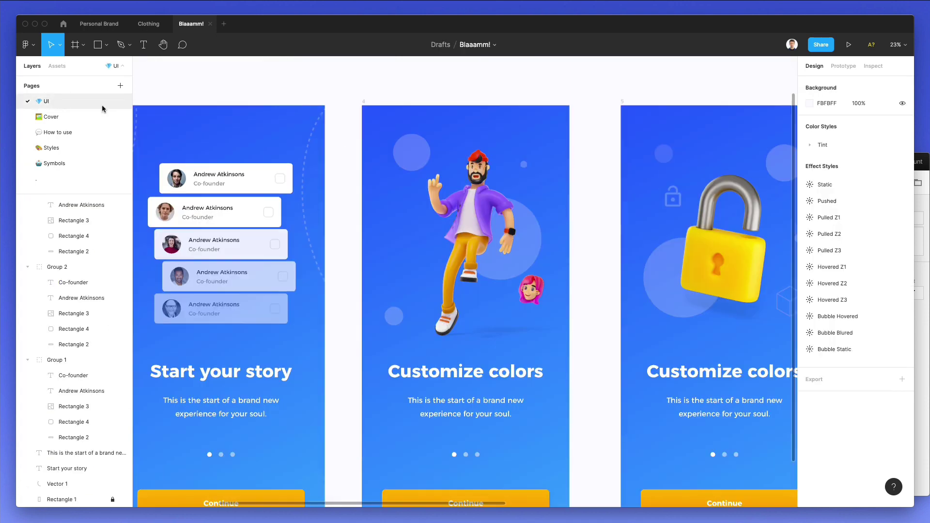
{"action": "key", "text": "super+v"}
{"action": "left_click_drag", "start_coordinate": [475, 125], "coordinate": [409, 256]}
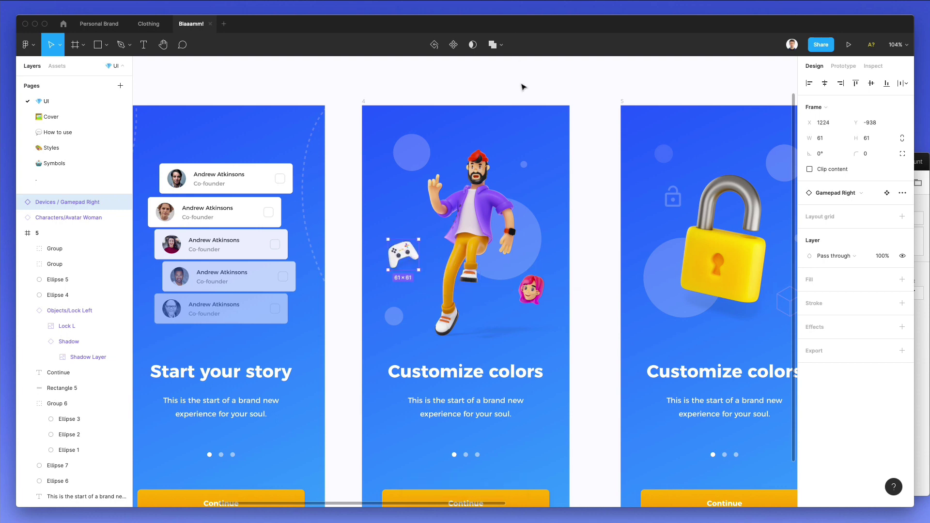
{"action": "left_click", "coordinate": [523, 86]}
{"action": "scroll", "coordinate": [523, 89], "scroll_direction": "down", "scroll_amount": 5}
Change the middle screen's heading to 'Add Personality', centre-aligned and centred in its frame.
{"action": "scroll", "coordinate": [504, 97], "scroll_direction": "up", "scroll_amount": 3}
{"action": "left_click", "coordinate": [487, 305]}
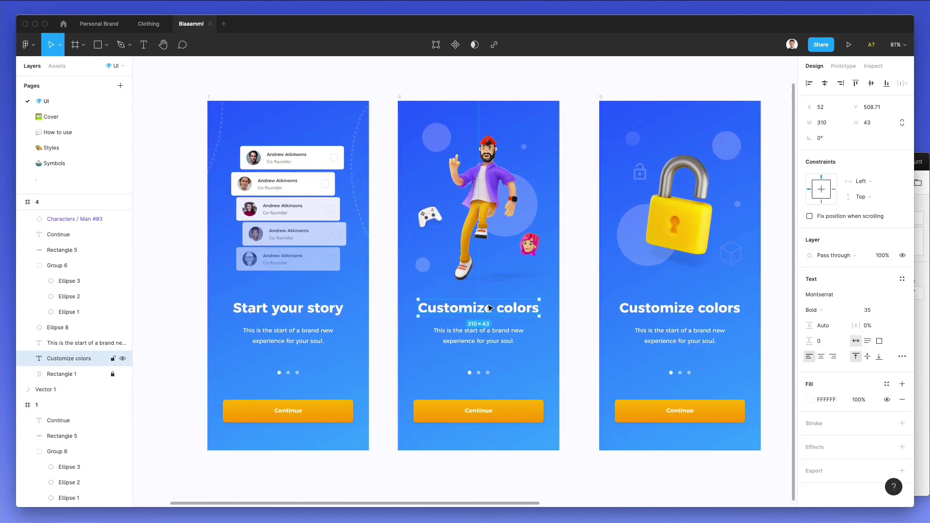
{"action": "type", "text": "Add"}
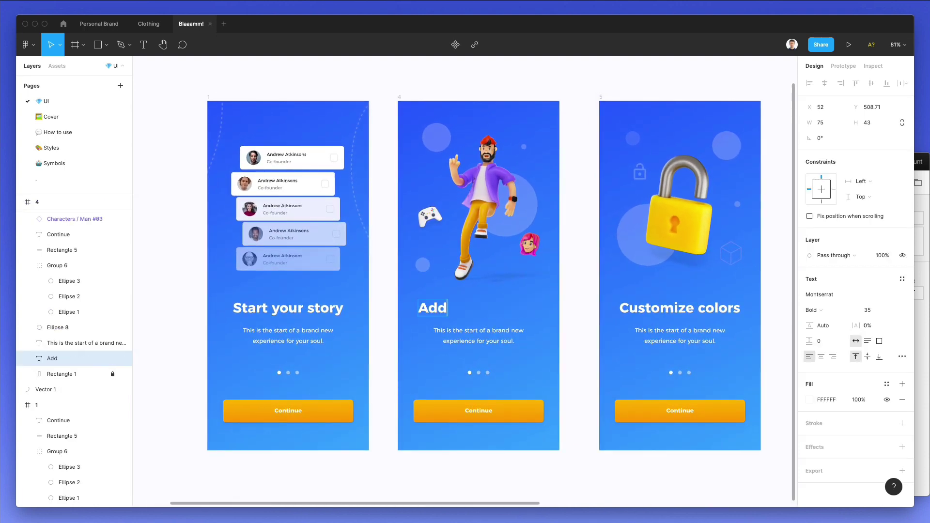
{"action": "type", "text": " Your Personalit"}
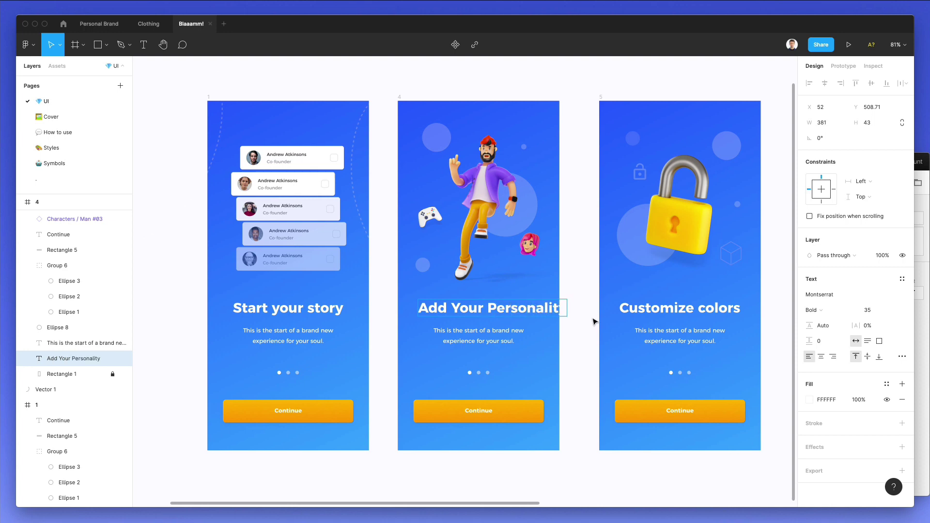
{"action": "type", "text": "y"}
{"action": "left_click", "coordinate": [825, 83]}
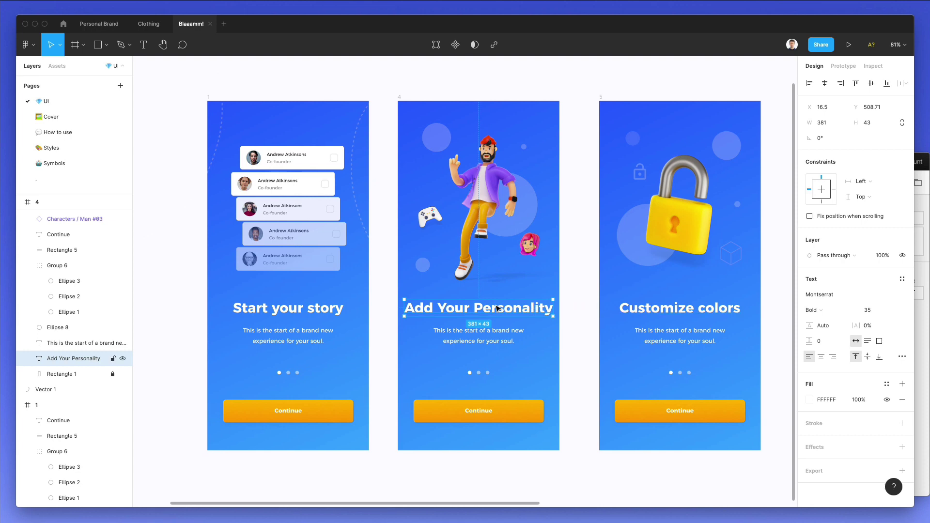
{"action": "double_click", "coordinate": [444, 305]}
{"action": "key", "text": "BackSpace"}
{"action": "key", "text": "BackSpace"}
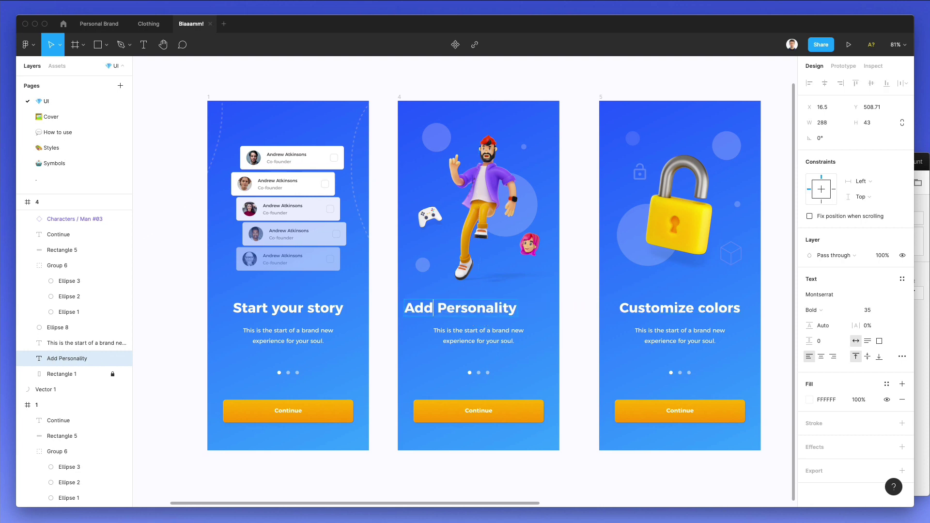
{"action": "left_click", "coordinate": [821, 356]}
{"action": "key", "text": "Escape"}
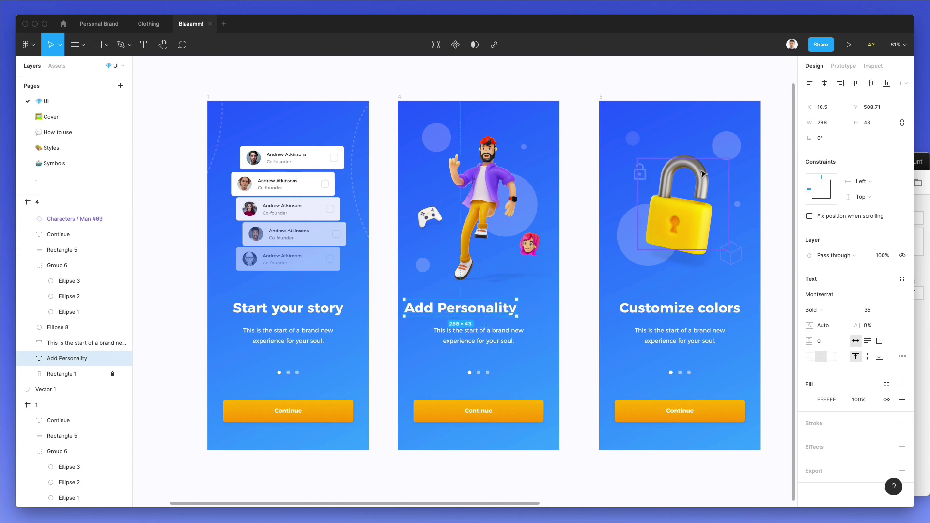
{"action": "left_click", "coordinate": [824, 83]}
Retitle the third screen's Customize colors heading to 'Security first'.
{"action": "left_click", "coordinate": [655, 315]}
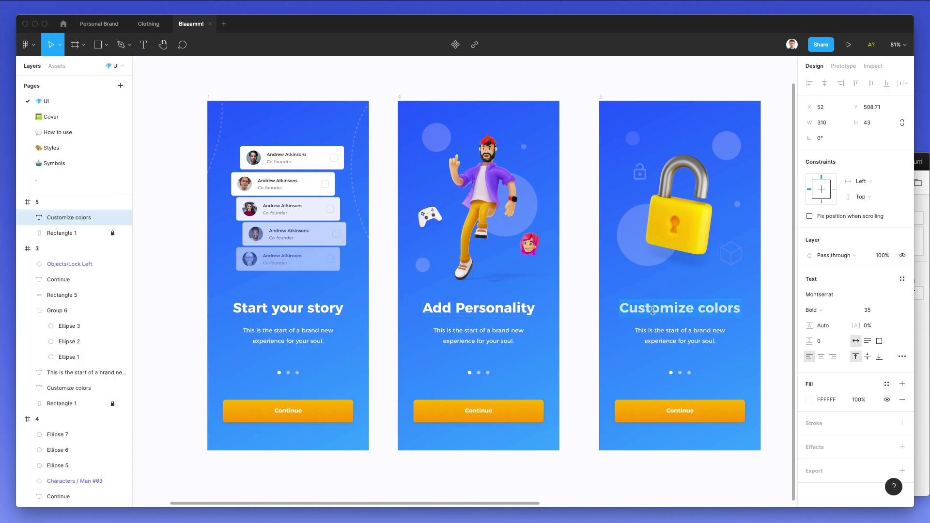
{"action": "key", "text": "Return"}
{"action": "type", "text": "Securi"}
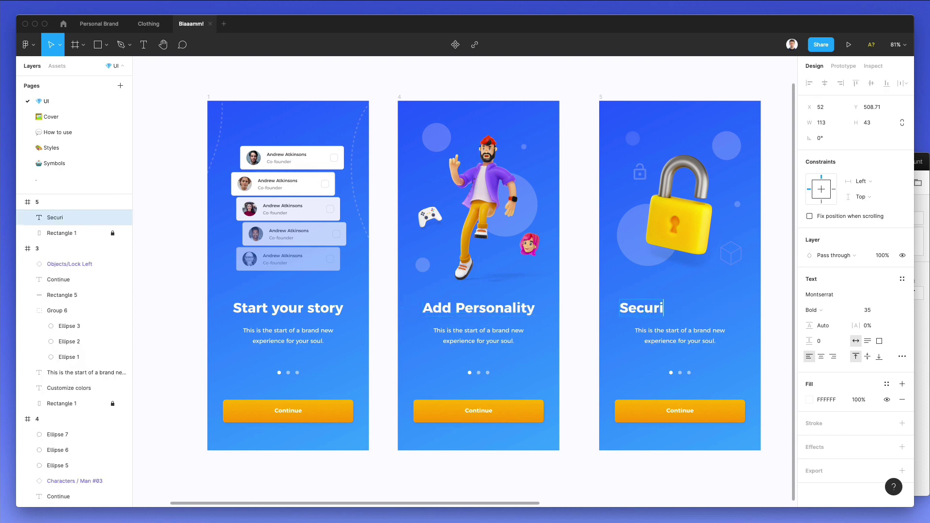
{"action": "type", "text": "ty first"}
{"action": "key", "text": "Escape"}
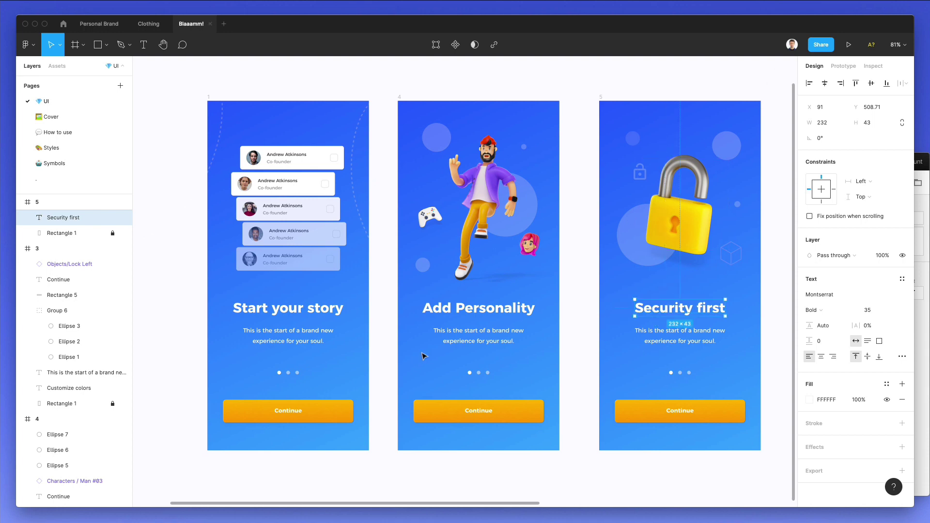
Replace the second screen's body text with a trimmed Lorem Ipsum paragraph.
{"action": "left_click", "coordinate": [456, 338]}
{"action": "key", "text": "Return"}
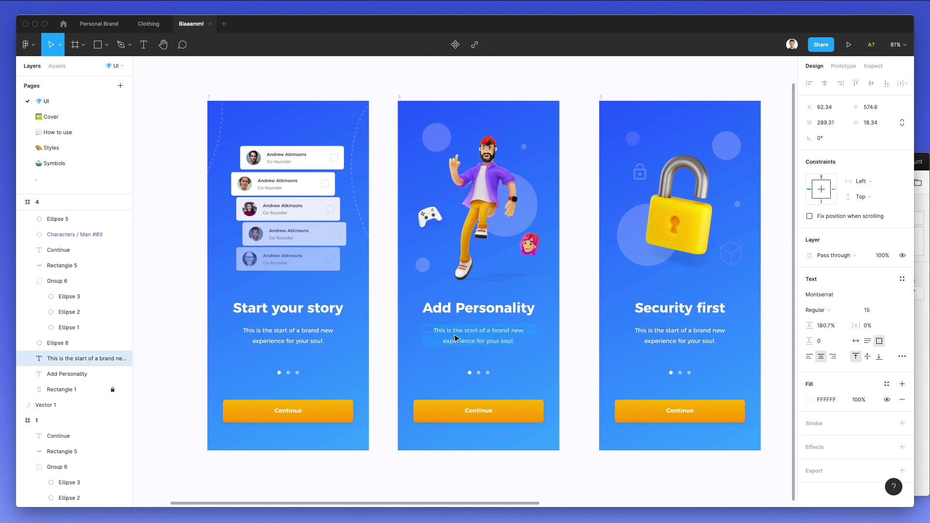
{"action": "key", "text": "BackSpace"}
{"action": "key", "text": "cmd+v"}
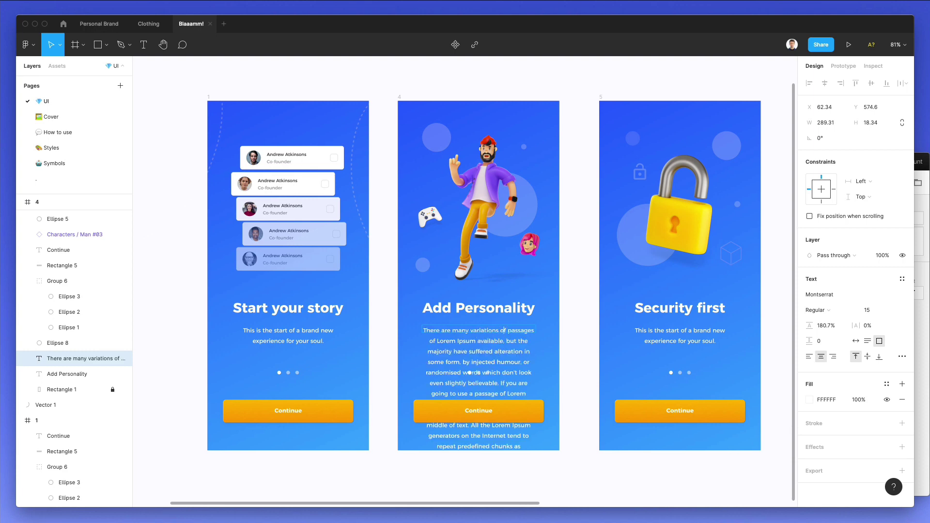
{"action": "key", "text": "shift+Down"}
{"action": "key", "text": "shift+Down"}
{"action": "key", "text": "shift+Down"}
{"action": "key", "text": "shift+Down"}
{"action": "key", "text": "shift+Down"}
{"action": "key", "text": "shift+Down"}
{"action": "key", "text": "shift+Down"}
{"action": "key", "text": "shift+Down"}
{"action": "key", "text": "shift+Down"}
{"action": "key", "text": "shift+Down"}
{"action": "key", "text": "shift+Down"}
{"action": "key", "text": "shift+Down"}
{"action": "key", "text": "shift+Down"}
{"action": "key", "text": "shift+Down"}
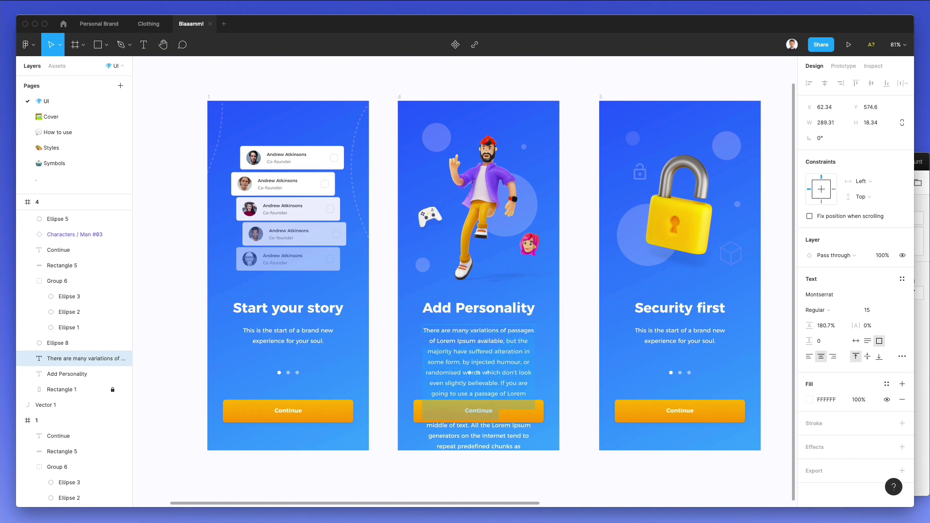
{"action": "key", "text": "BackSpace"}
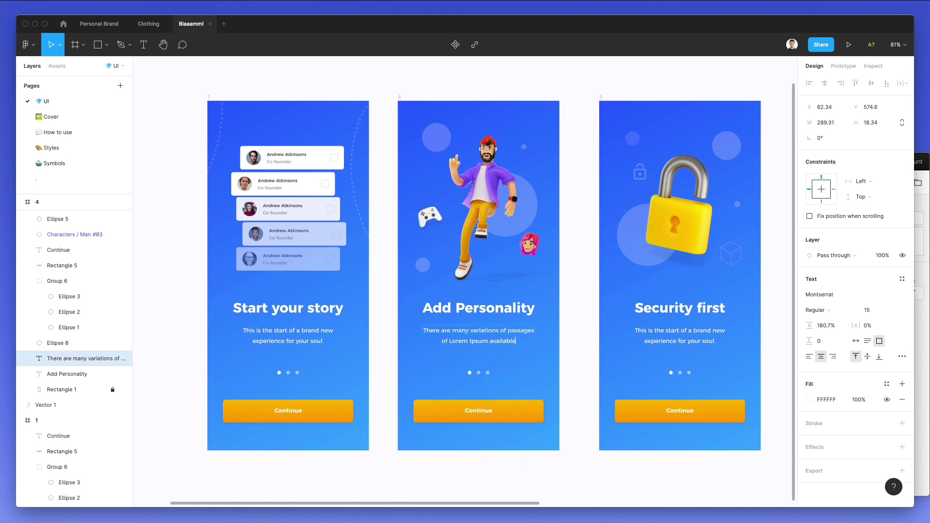
{"action": "left_click", "coordinate": [470, 341]}
Replace the third screen's body text with 'Just some text to further reassure that there isn't anyrhihing going on.'.
{"action": "left_click", "coordinate": [676, 345]}
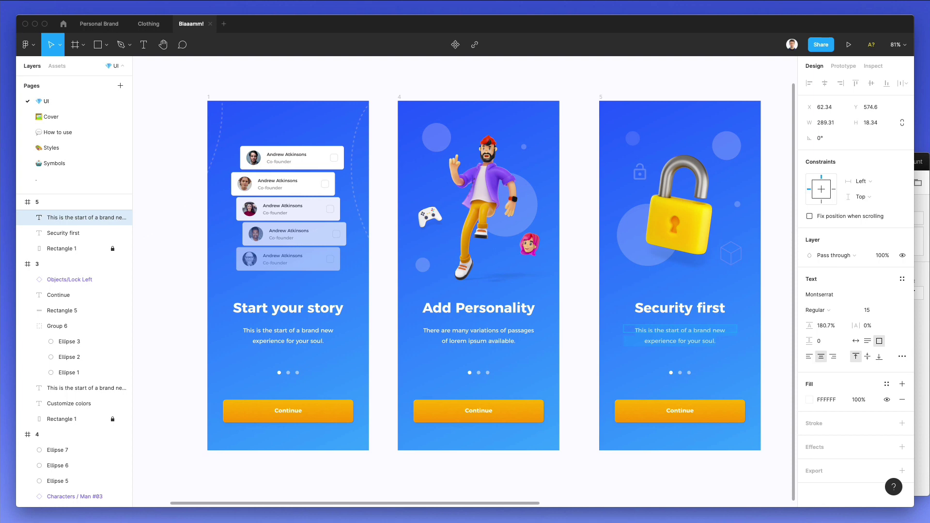
{"action": "type", "text": "Just some text "}
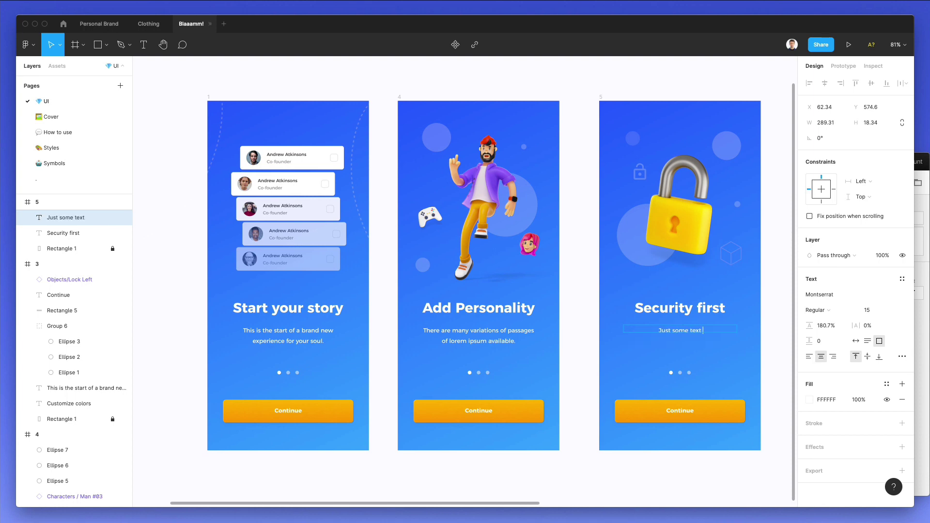
{"action": "type", "text": "to further reassure that t"}
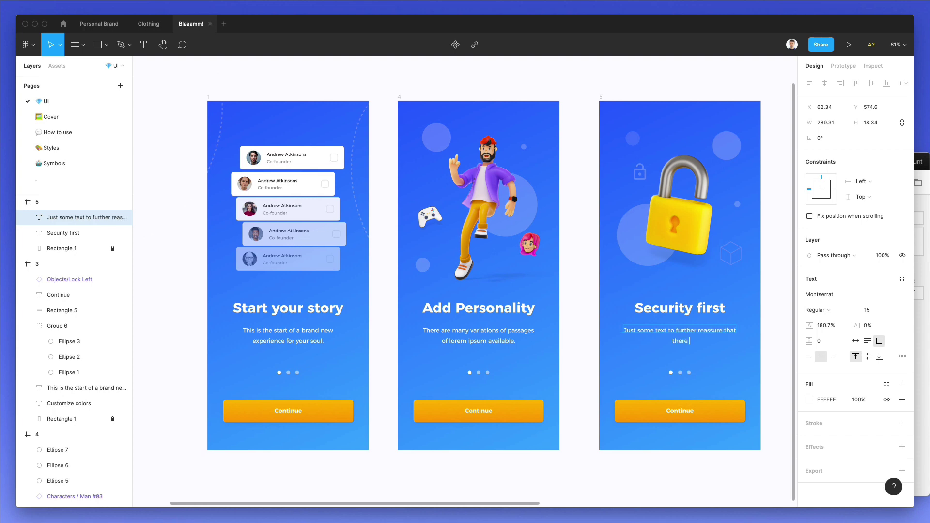
{"action": "type", "text": "here isn't anyrhi"}
{"action": "type", "text": "hing"}
{"action": "type", "text": " going on"}
{"action": "type", "text": "."}
{"action": "key", "text": "Escape"}
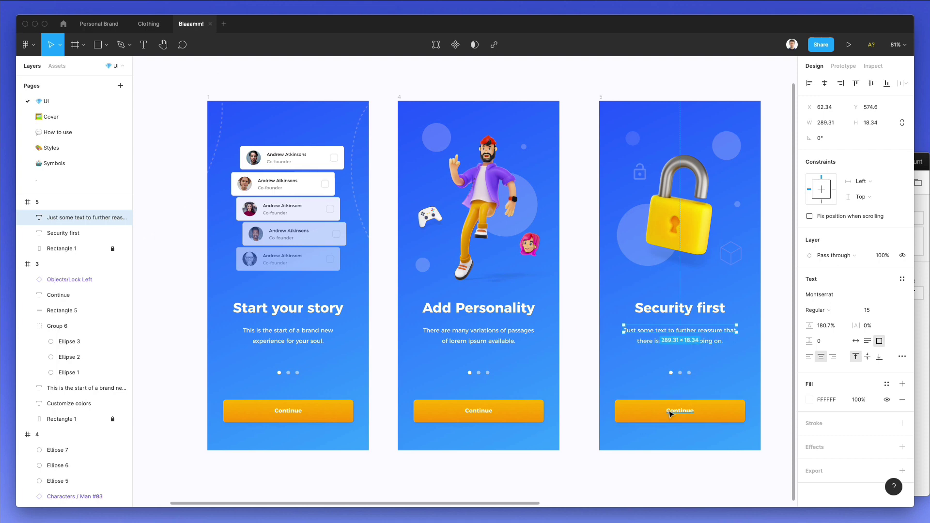
Rename the third screen's Continue button label to 'Get Started'.
{"action": "left_click", "coordinate": [683, 411]}
{"action": "double_click", "coordinate": [680, 410]}
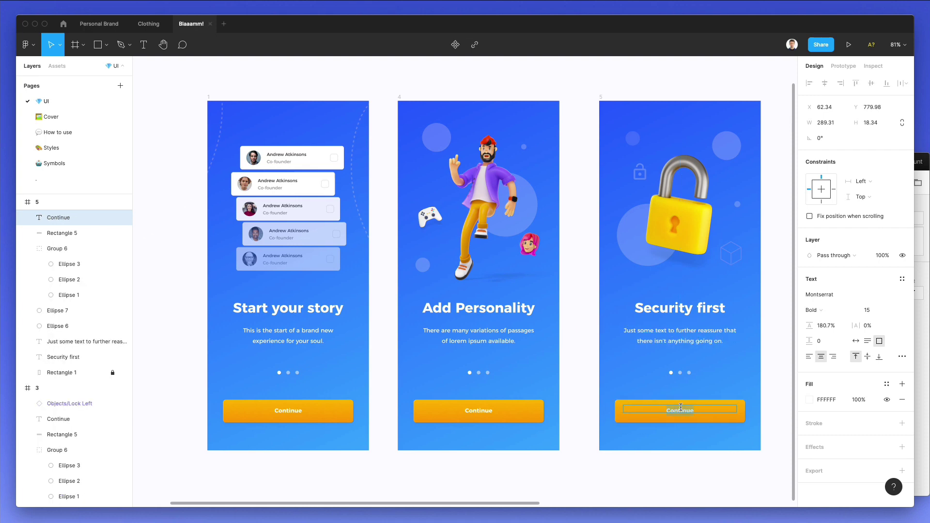
{"action": "type", "text": "Get Started"}
Hide the interface and move the Add Personality screen so all three screens sit 88 apart.
{"action": "left_click", "coordinate": [596, 388]}
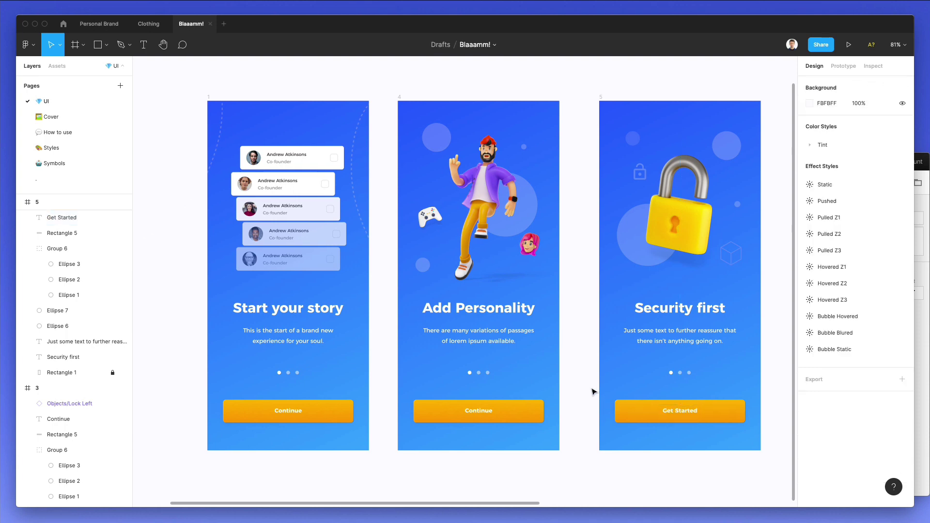
{"action": "scroll", "coordinate": [581, 387], "scroll_direction": "right", "scroll_amount": 2}
{"action": "scroll", "coordinate": [569, 385], "scroll_direction": "right", "scroll_amount": 3}
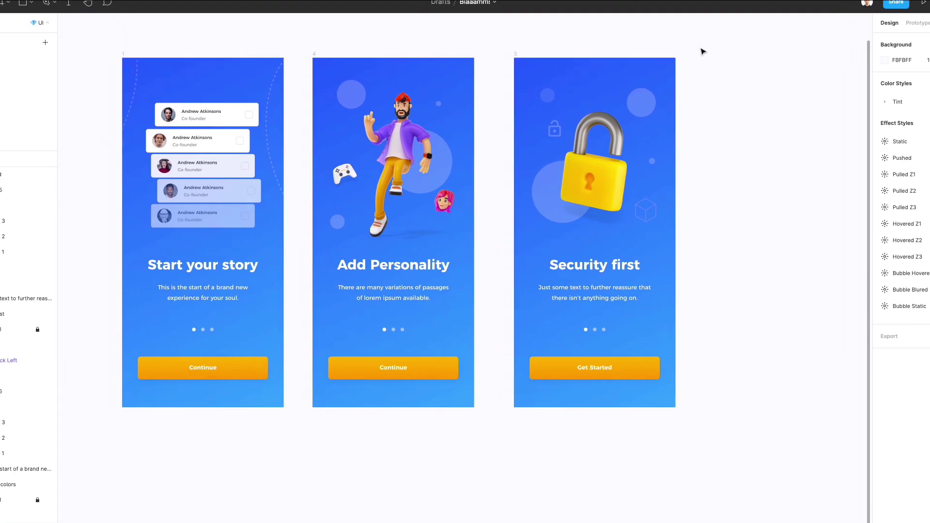
{"action": "scroll", "coordinate": [703, 52], "scroll_direction": "left", "scroll_amount": 10}
{"action": "key", "text": "ctrl+backslash"}
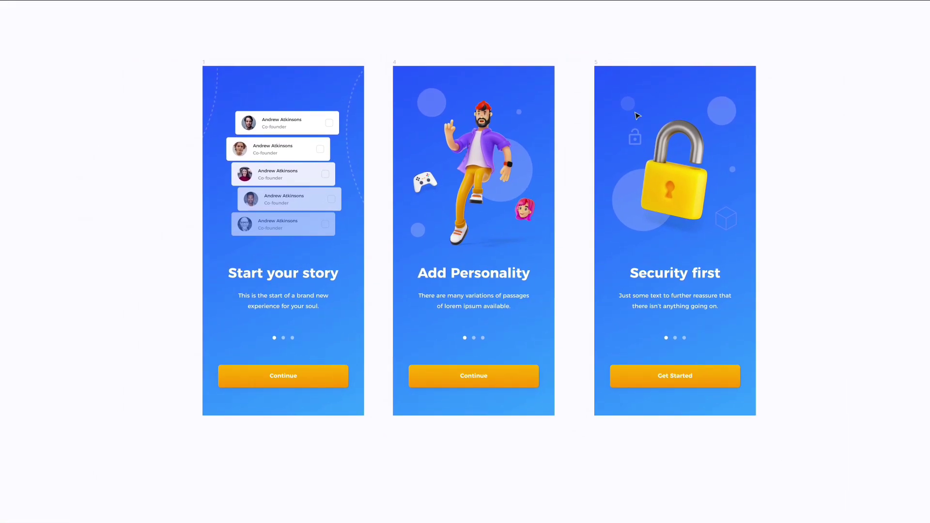
{"action": "scroll", "coordinate": [638, 115], "scroll_direction": "up", "scroll_amount": 3}
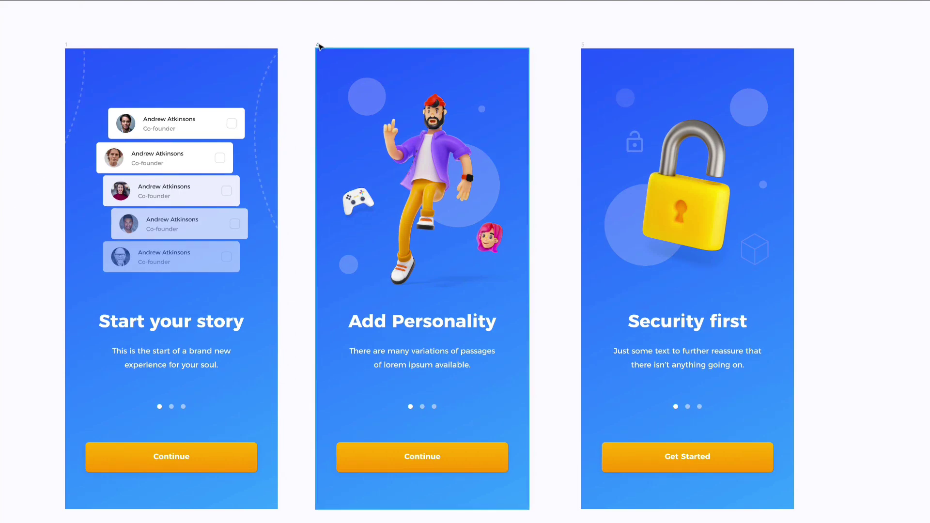
{"action": "left_click_drag", "start_coordinate": [319, 46], "coordinate": [367, 72]}
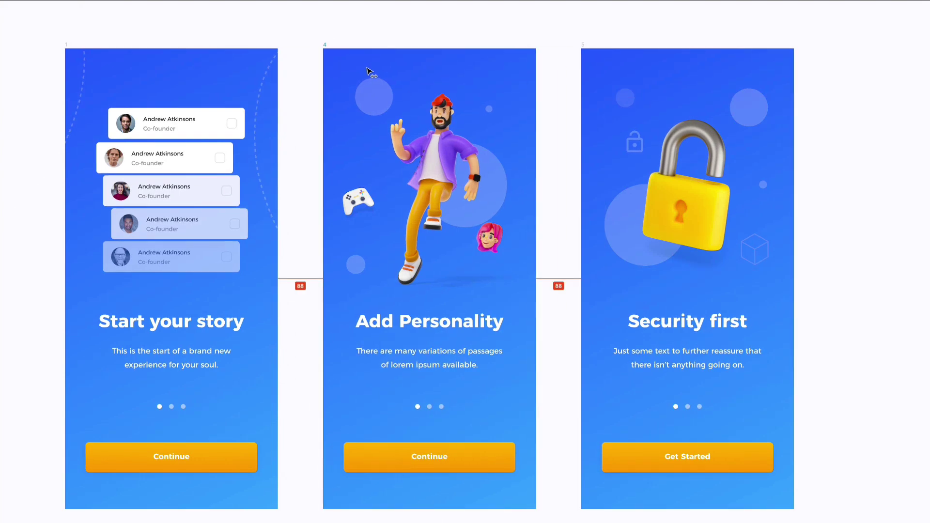
{"action": "scroll", "coordinate": [367, 71], "scroll_direction": "left", "scroll_amount": 5}
{"action": "scroll", "coordinate": [370, 37], "scroll_direction": "down", "scroll_amount": 3}
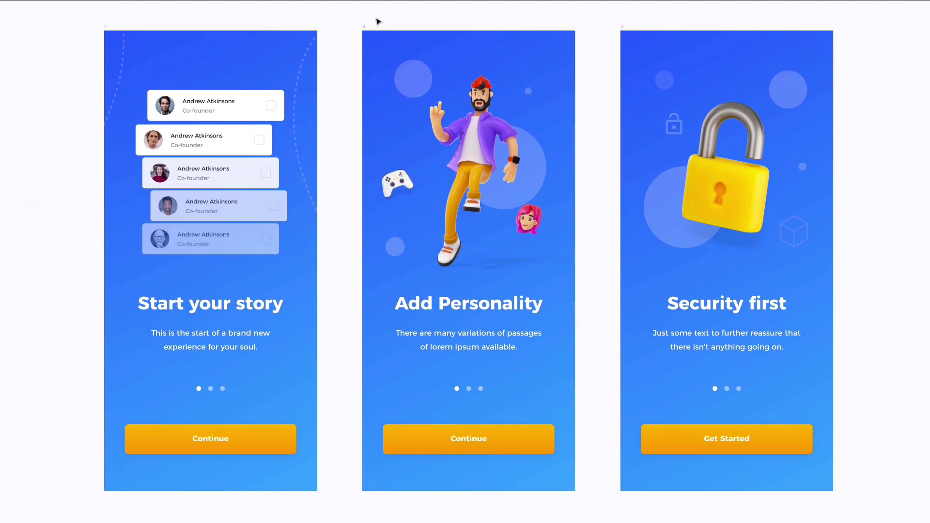
{"action": "scroll", "coordinate": [379, 22], "scroll_direction": "up", "scroll_amount": 1}
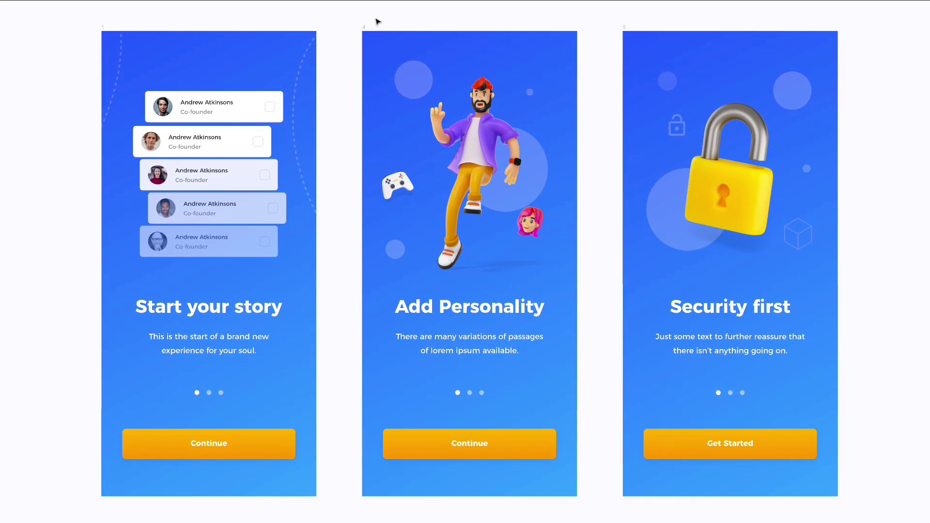
{"action": "scroll", "coordinate": [378, 22], "scroll_direction": "right", "scroll_amount": 2}
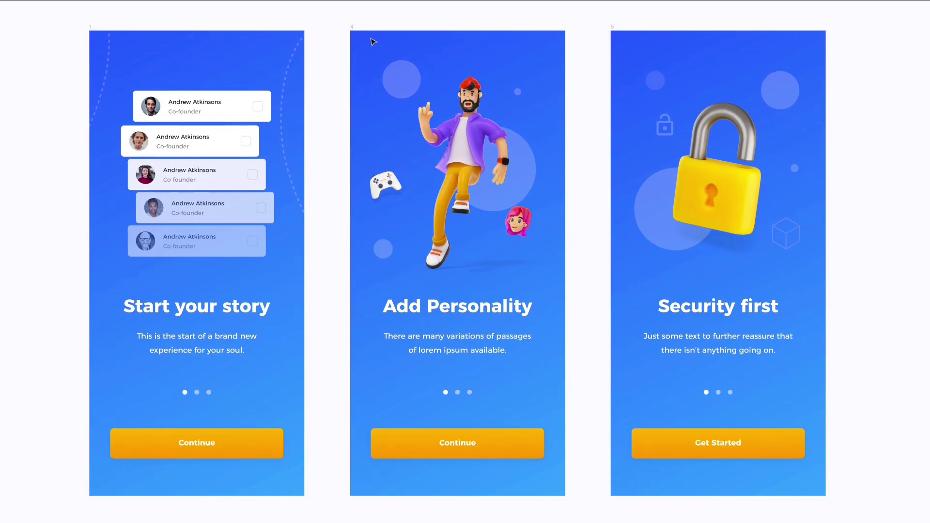
{"action": "scroll", "coordinate": [369, 44], "scroll_direction": "down", "scroll_amount": 1}
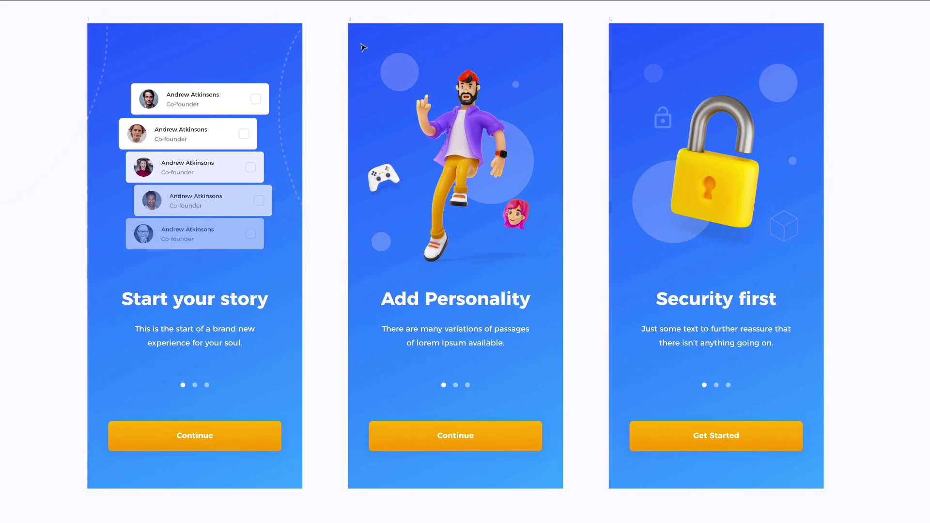
{"action": "scroll", "coordinate": [363, 47], "scroll_direction": "up", "scroll_amount": 1}
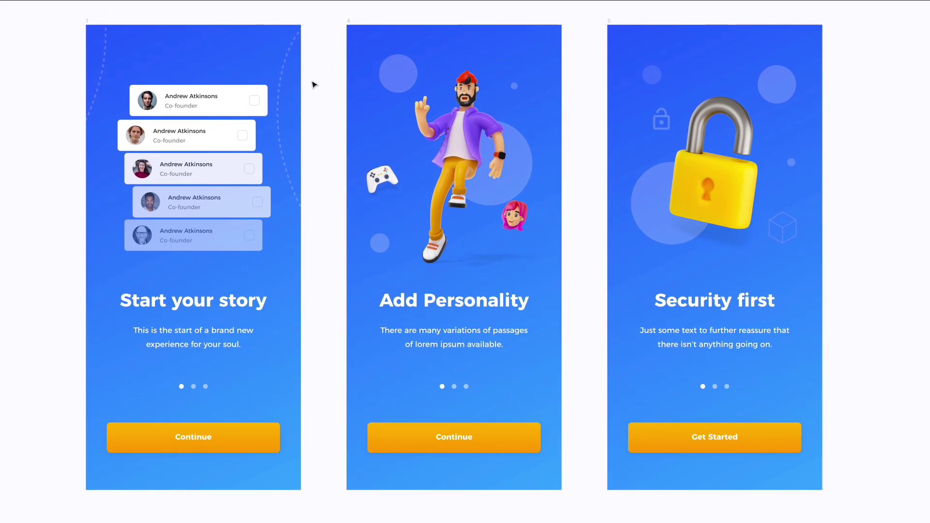